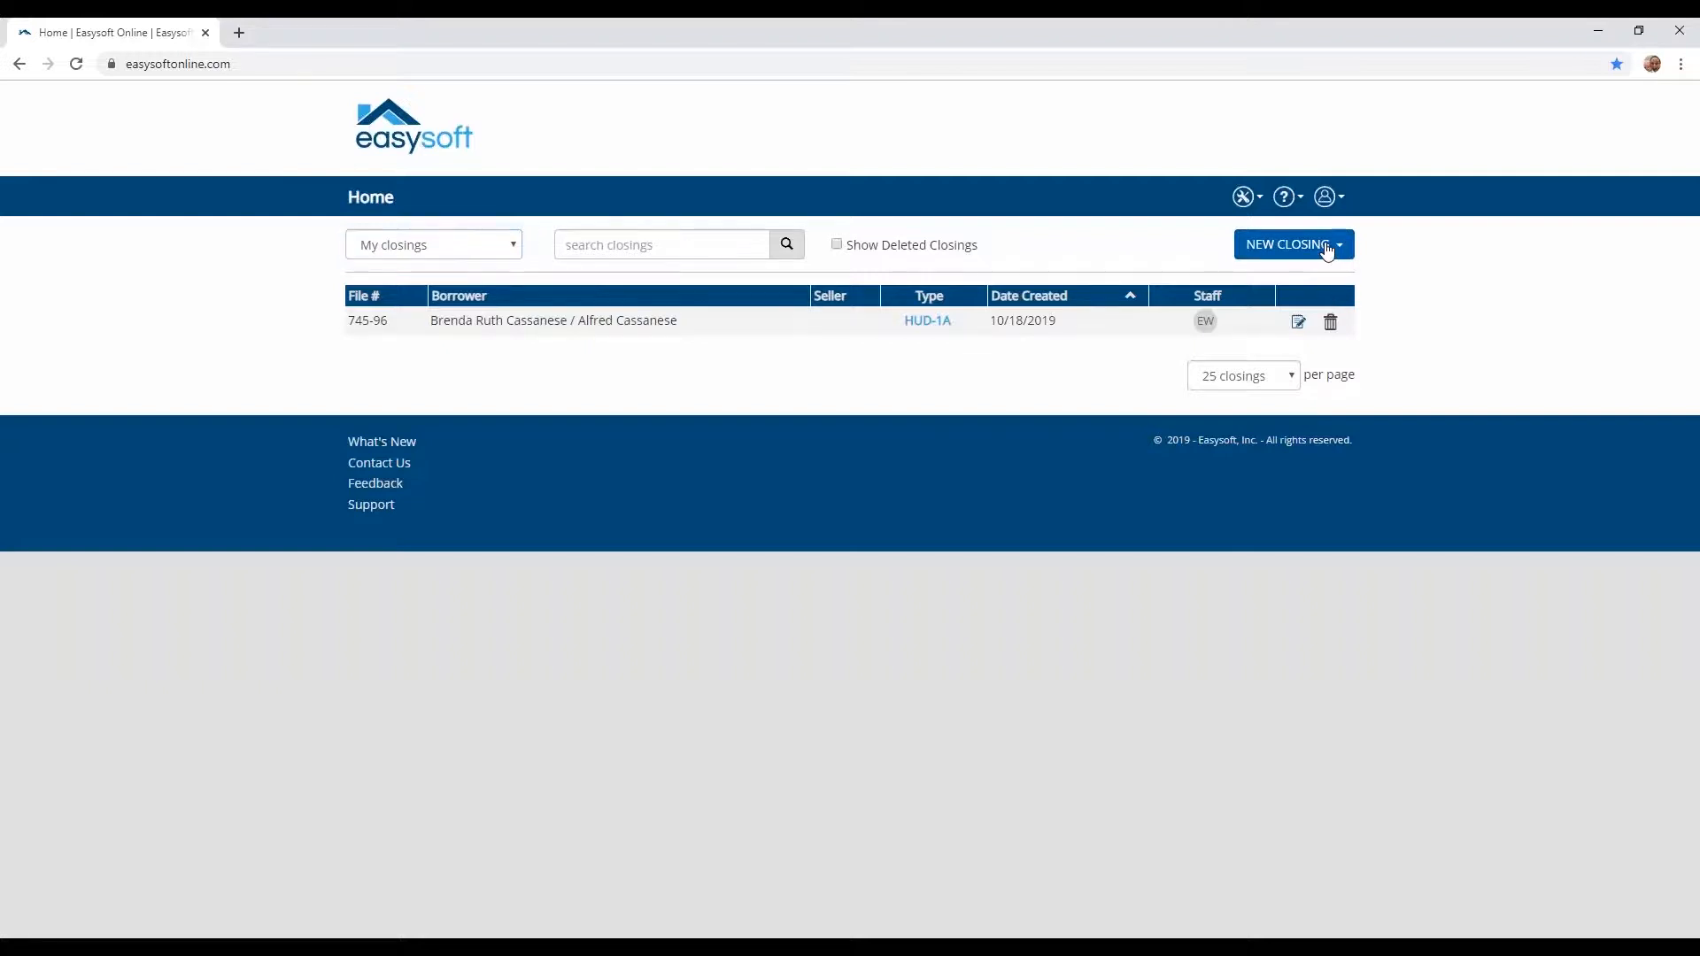
- Open the existing HUD-1A closing from the closings list and view its status options
{"action": "left_click", "coordinate": [1327, 251]}
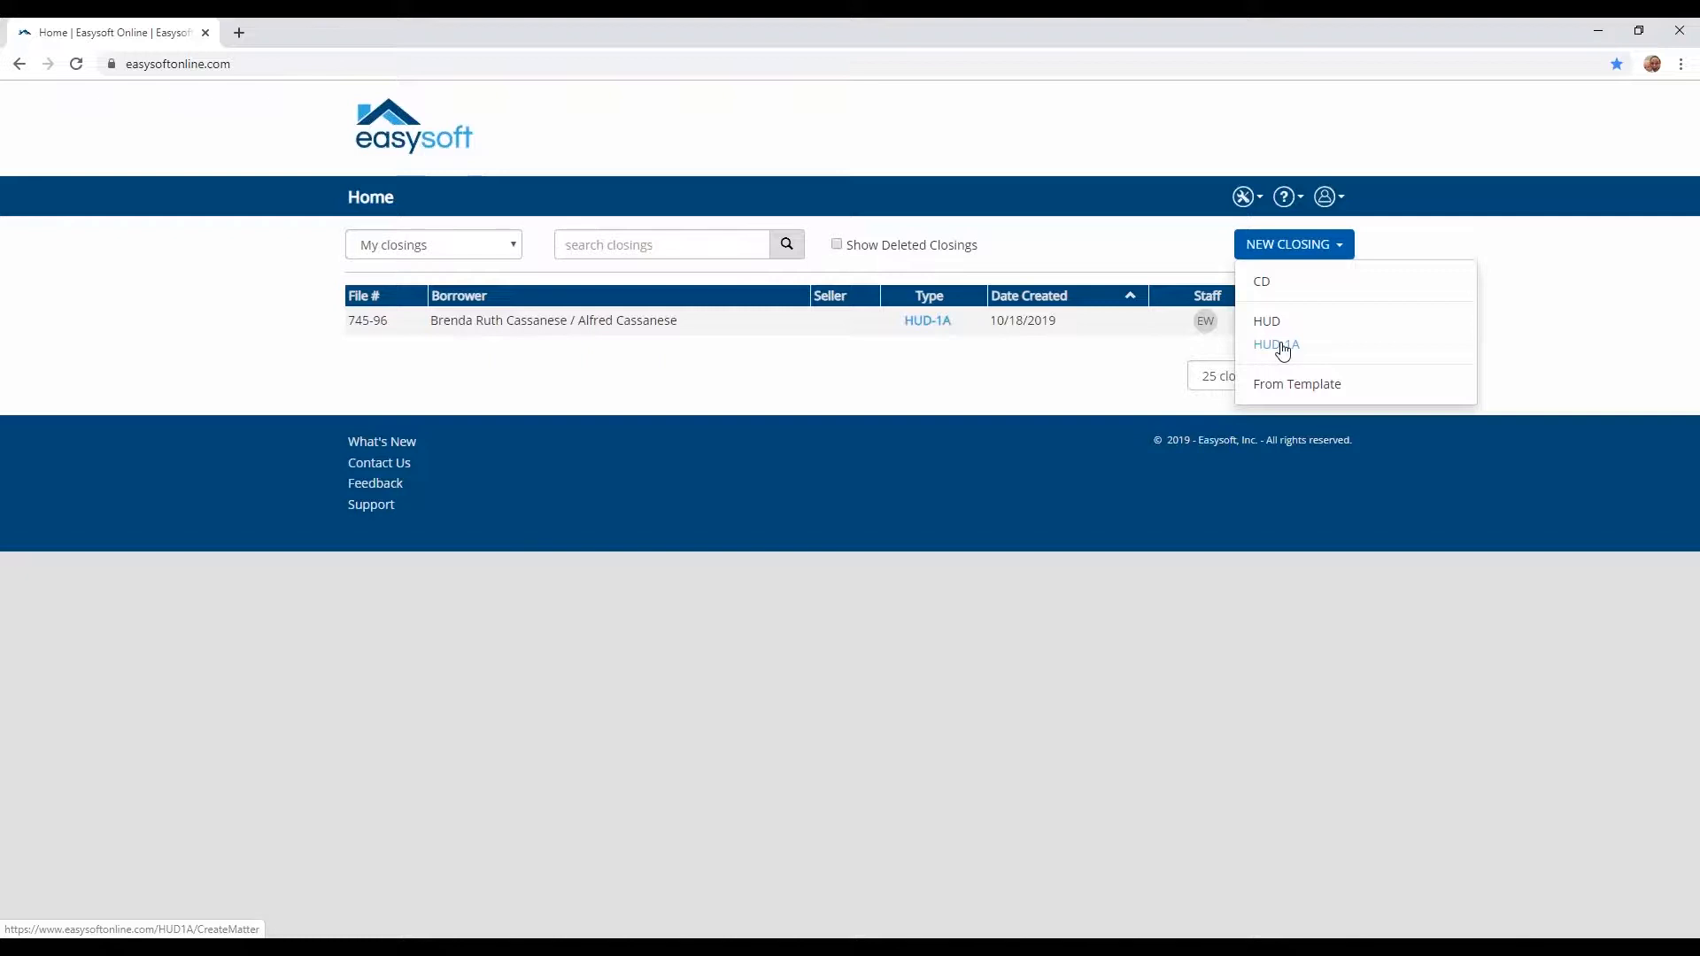
{"action": "left_click", "coordinate": [510, 324]}
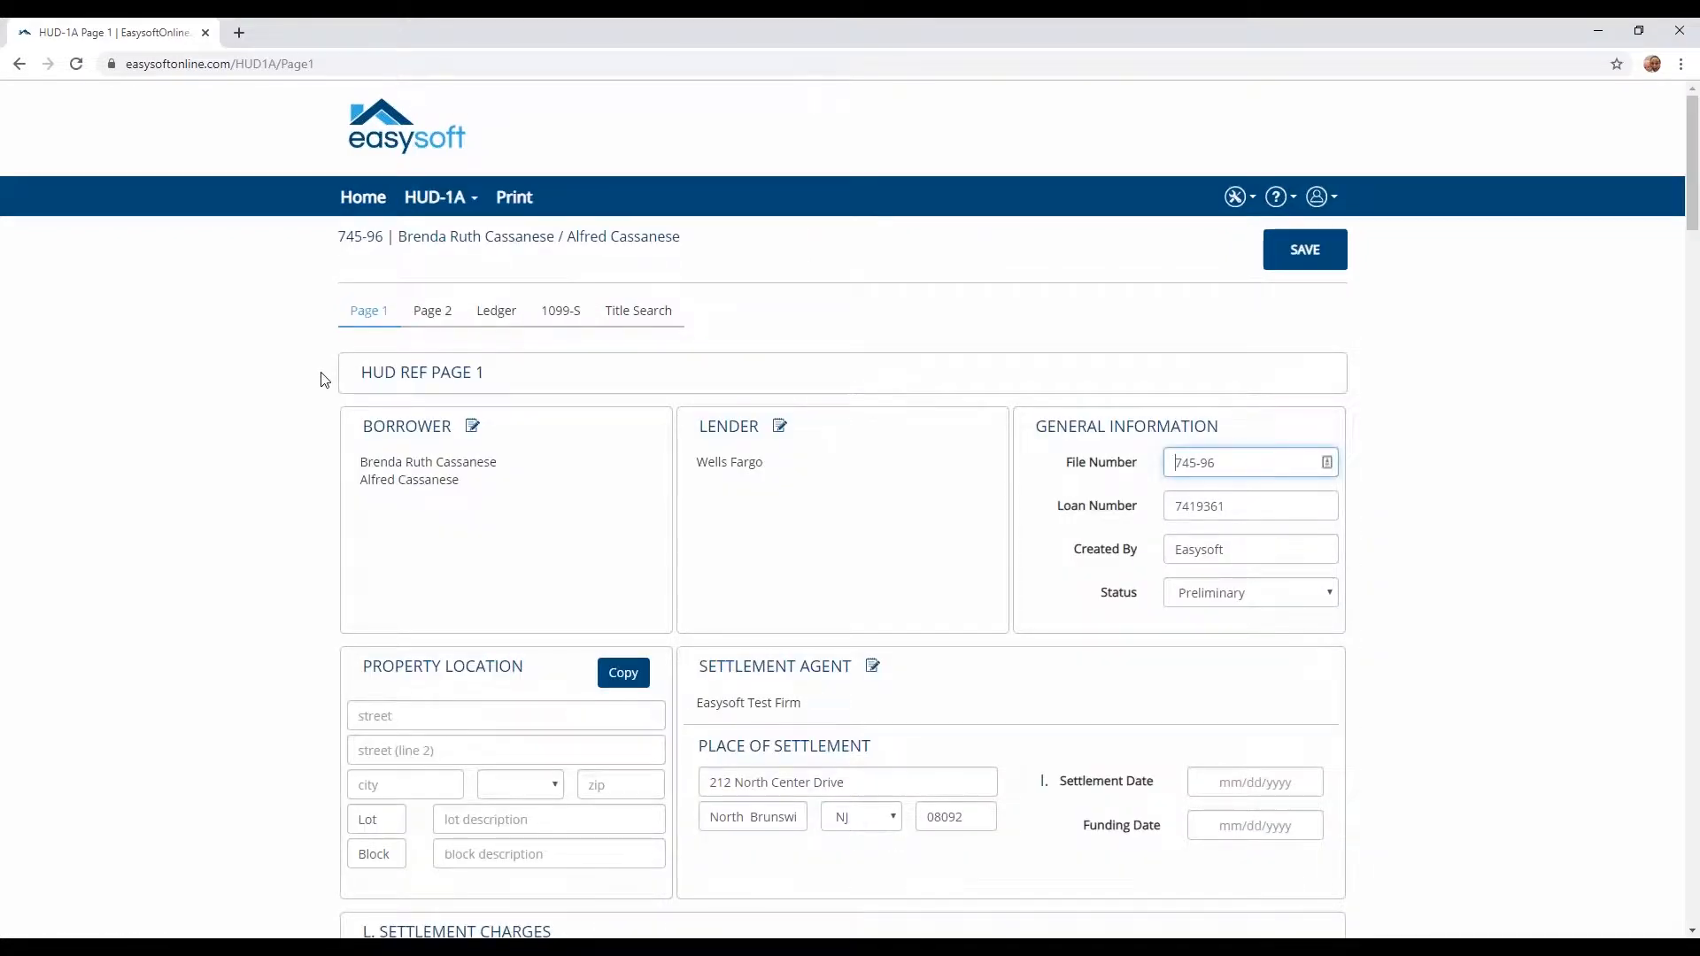
{"action": "scroll", "coordinate": [322, 379], "scroll_direction": "down", "scroll_amount": 1}
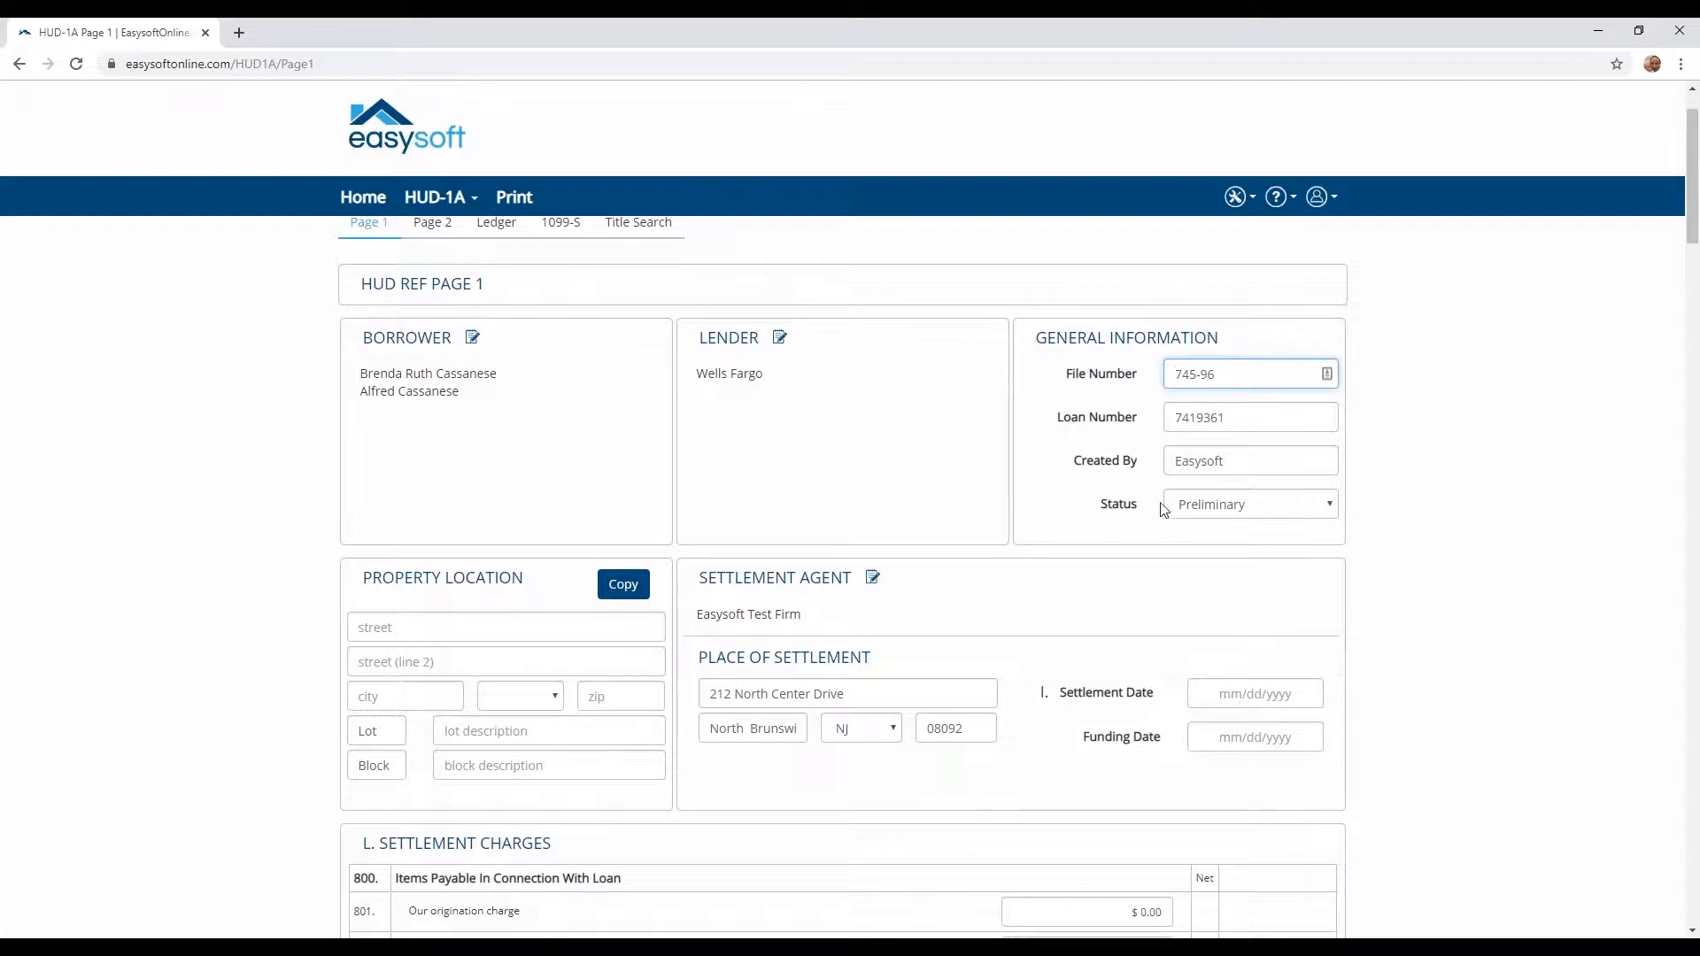
{"action": "left_click", "coordinate": [1193, 508]}
{"action": "left_click", "coordinate": [1193, 509]}
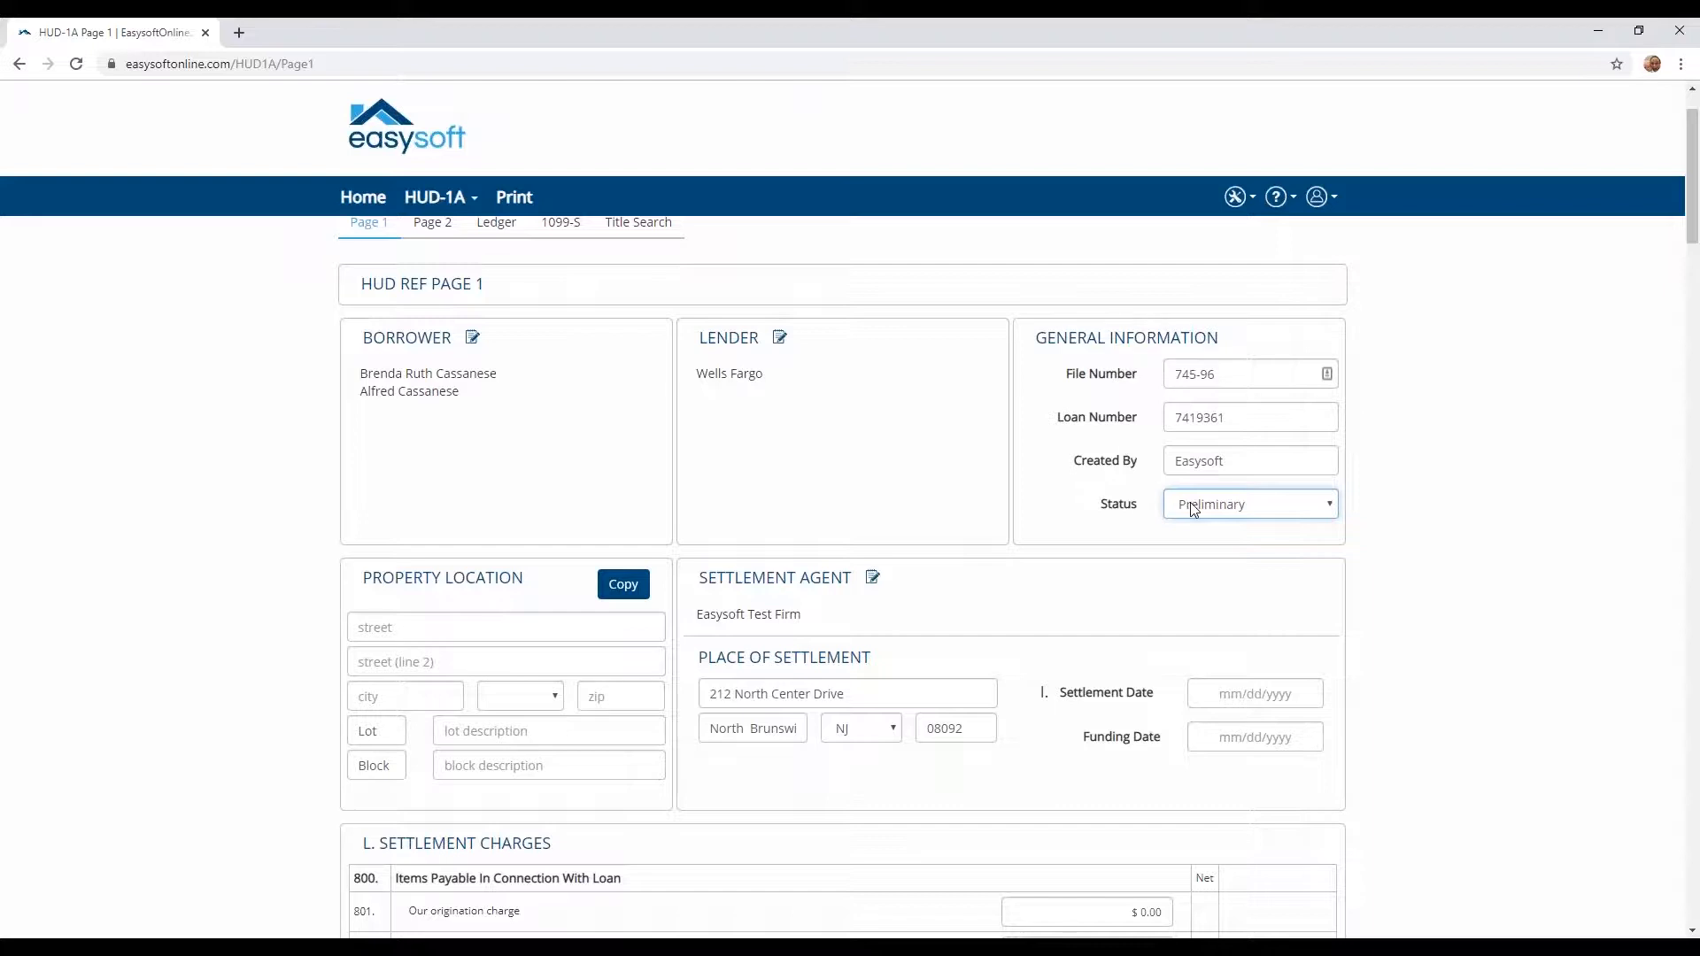
- Copy the address on file into the closing's property location
{"action": "scroll", "coordinate": [832, 478], "scroll_direction": "down", "scroll_amount": 1}
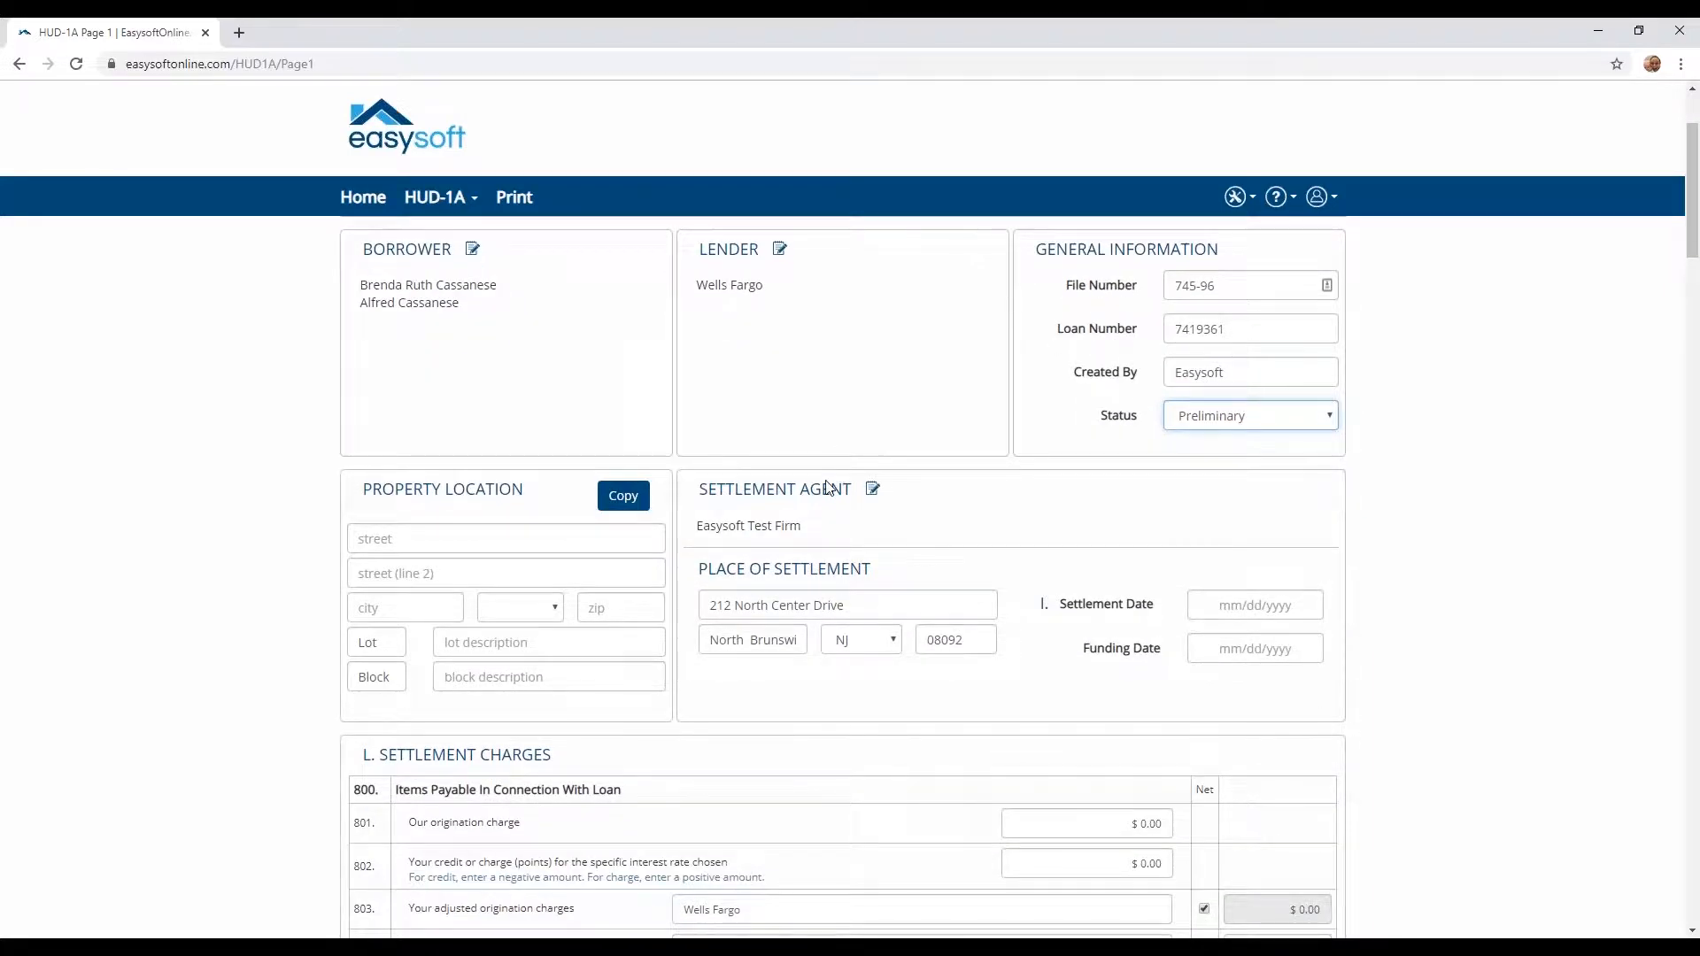
{"action": "left_click", "coordinate": [623, 497]}
{"action": "left_click", "coordinate": [610, 496]}
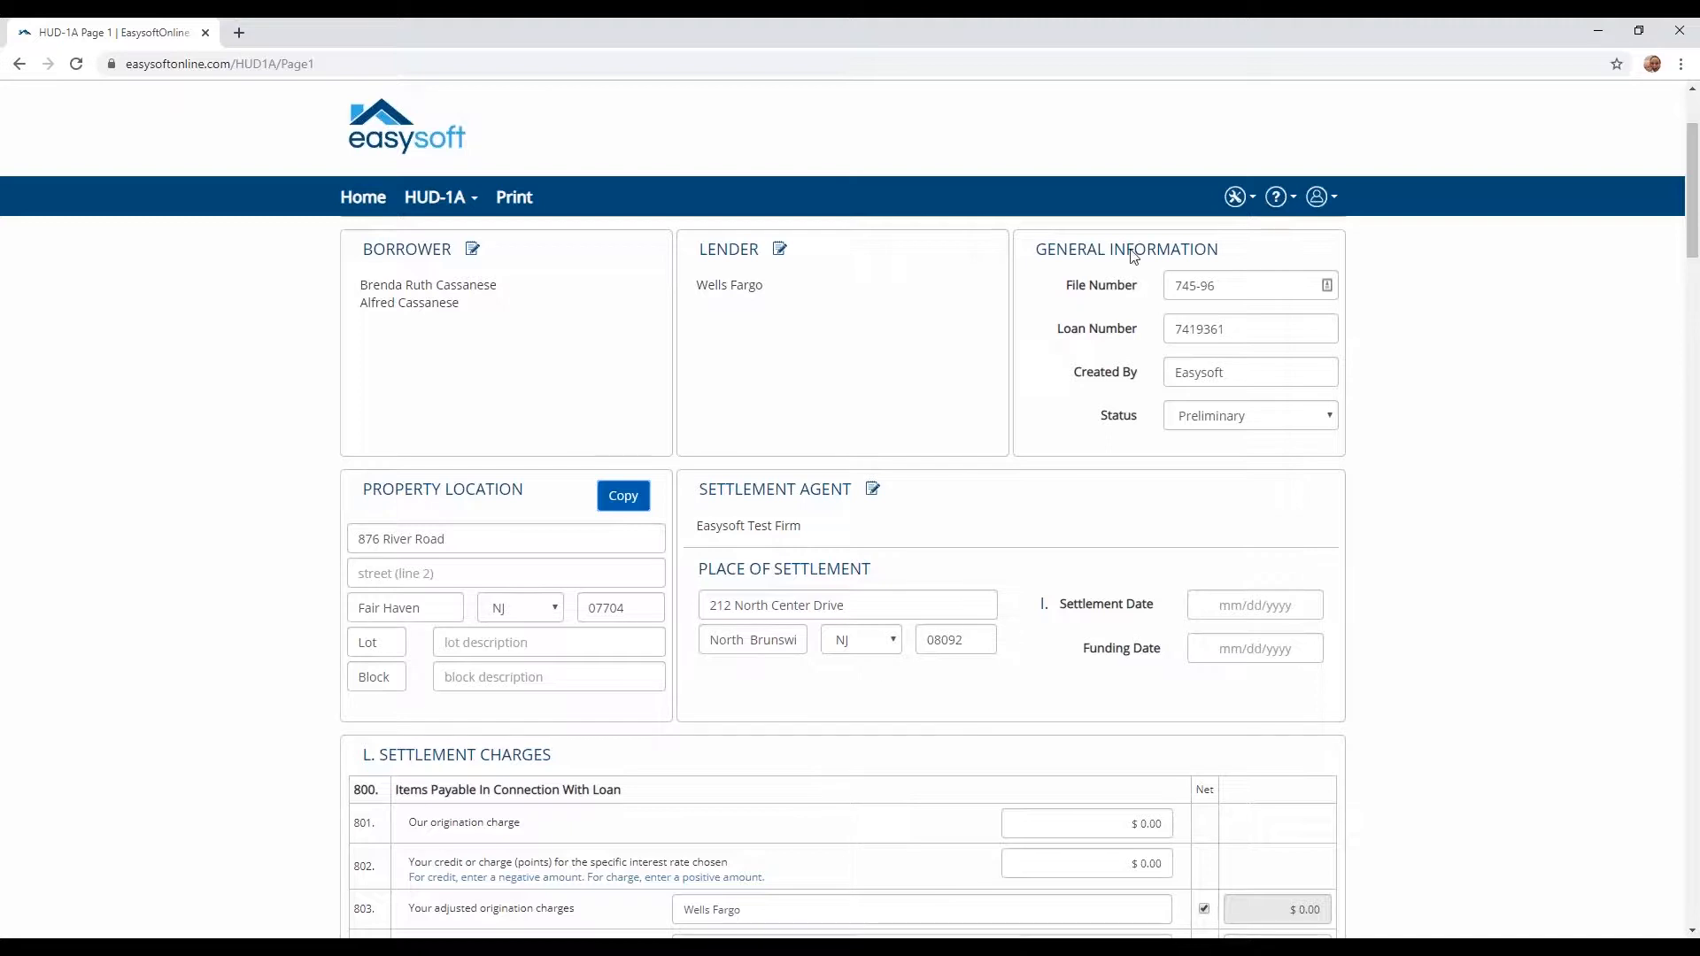
{"action": "left_click", "coordinate": [1316, 200]}
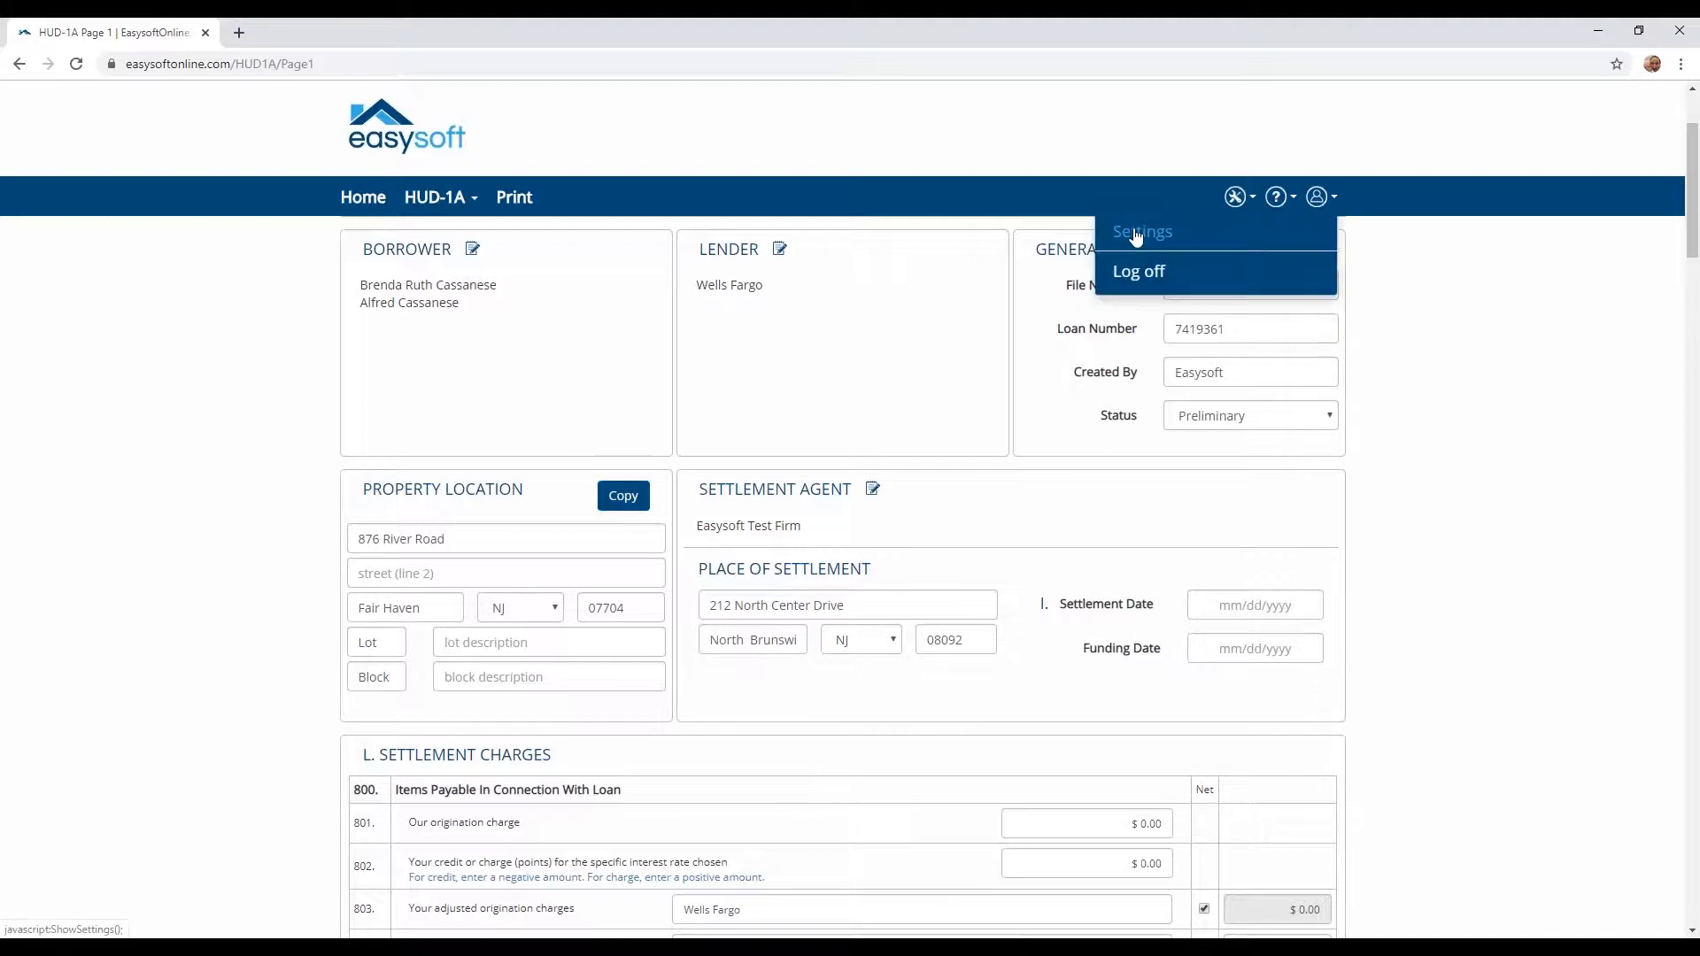
{"action": "left_click", "coordinate": [1067, 501]}
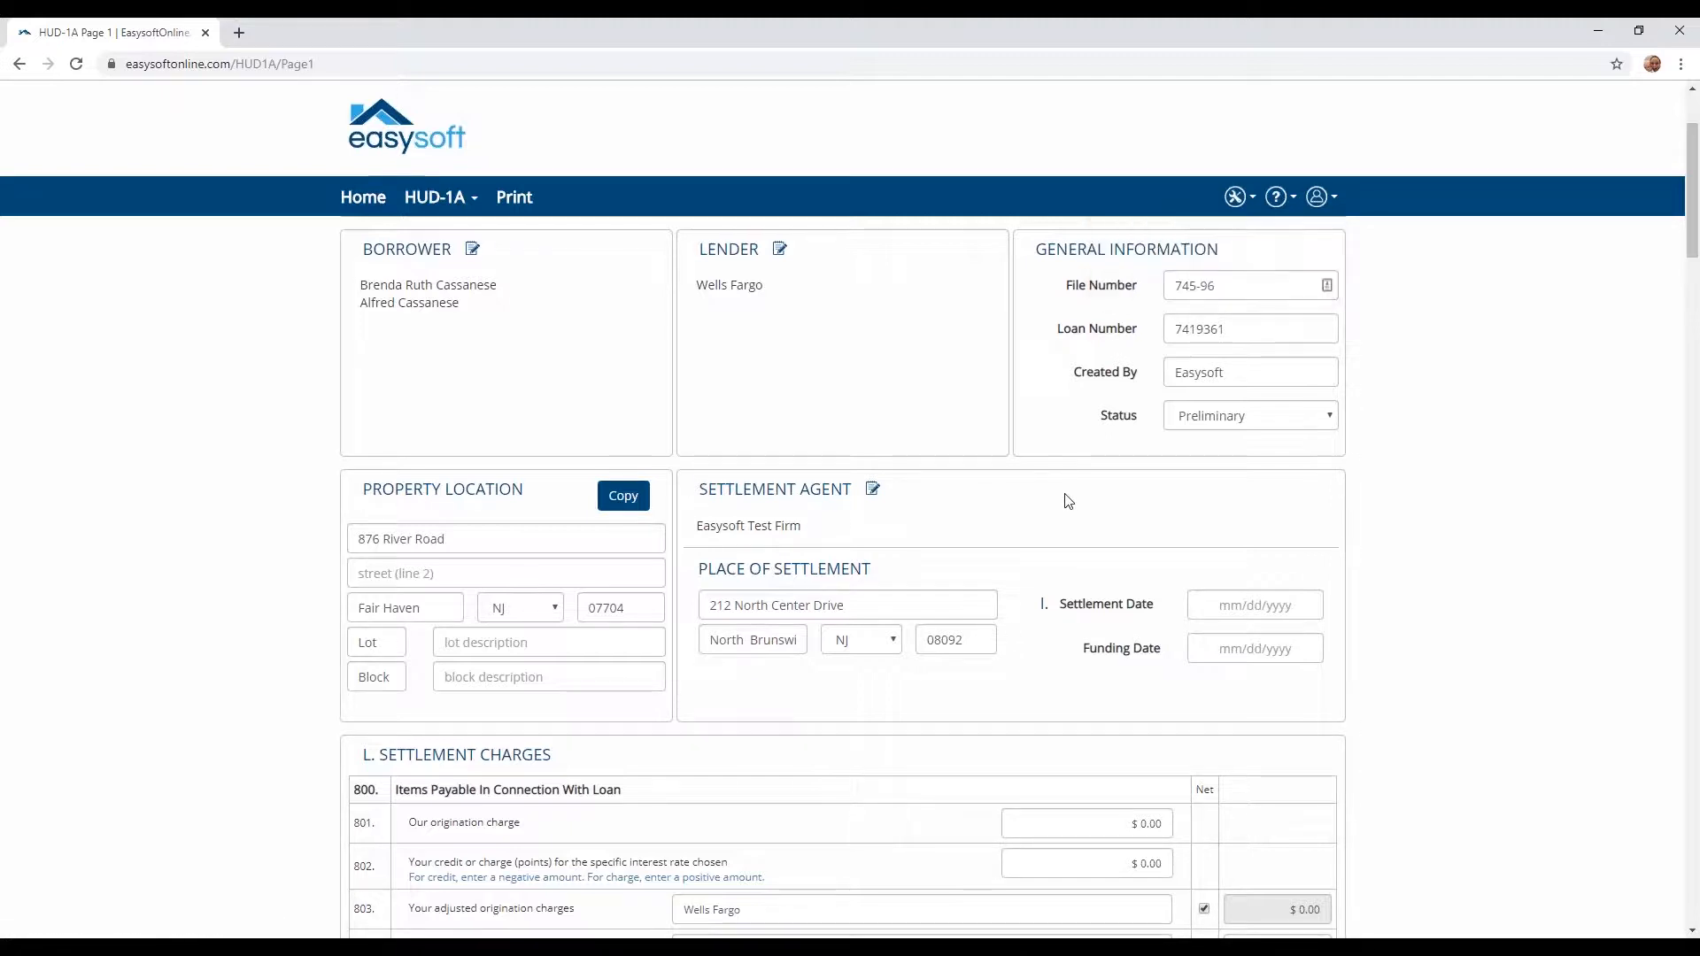
- Set the settlement date to 10/29/2019
{"action": "left_click", "coordinate": [1268, 607]}
{"action": "left_click", "coordinate": [1266, 784]}
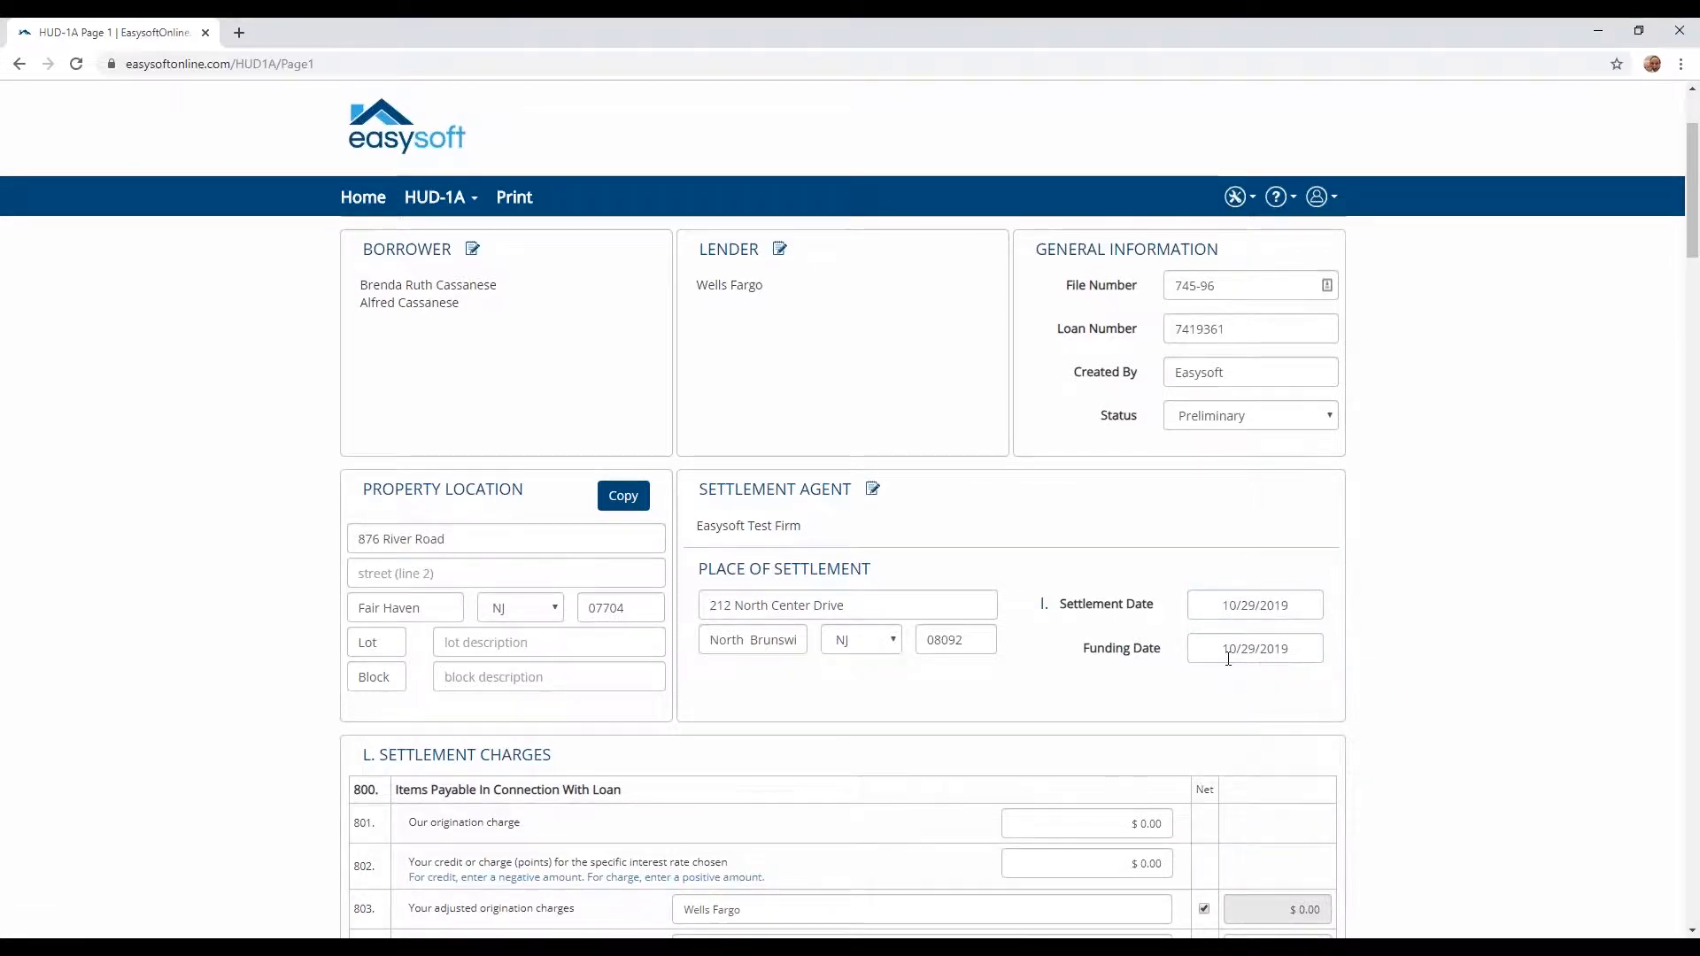
- Set the origination charge on line 801 of the settlement charges to $100,000
{"action": "scroll", "coordinate": [1224, 658], "scroll_direction": "down", "scroll_amount": 1}
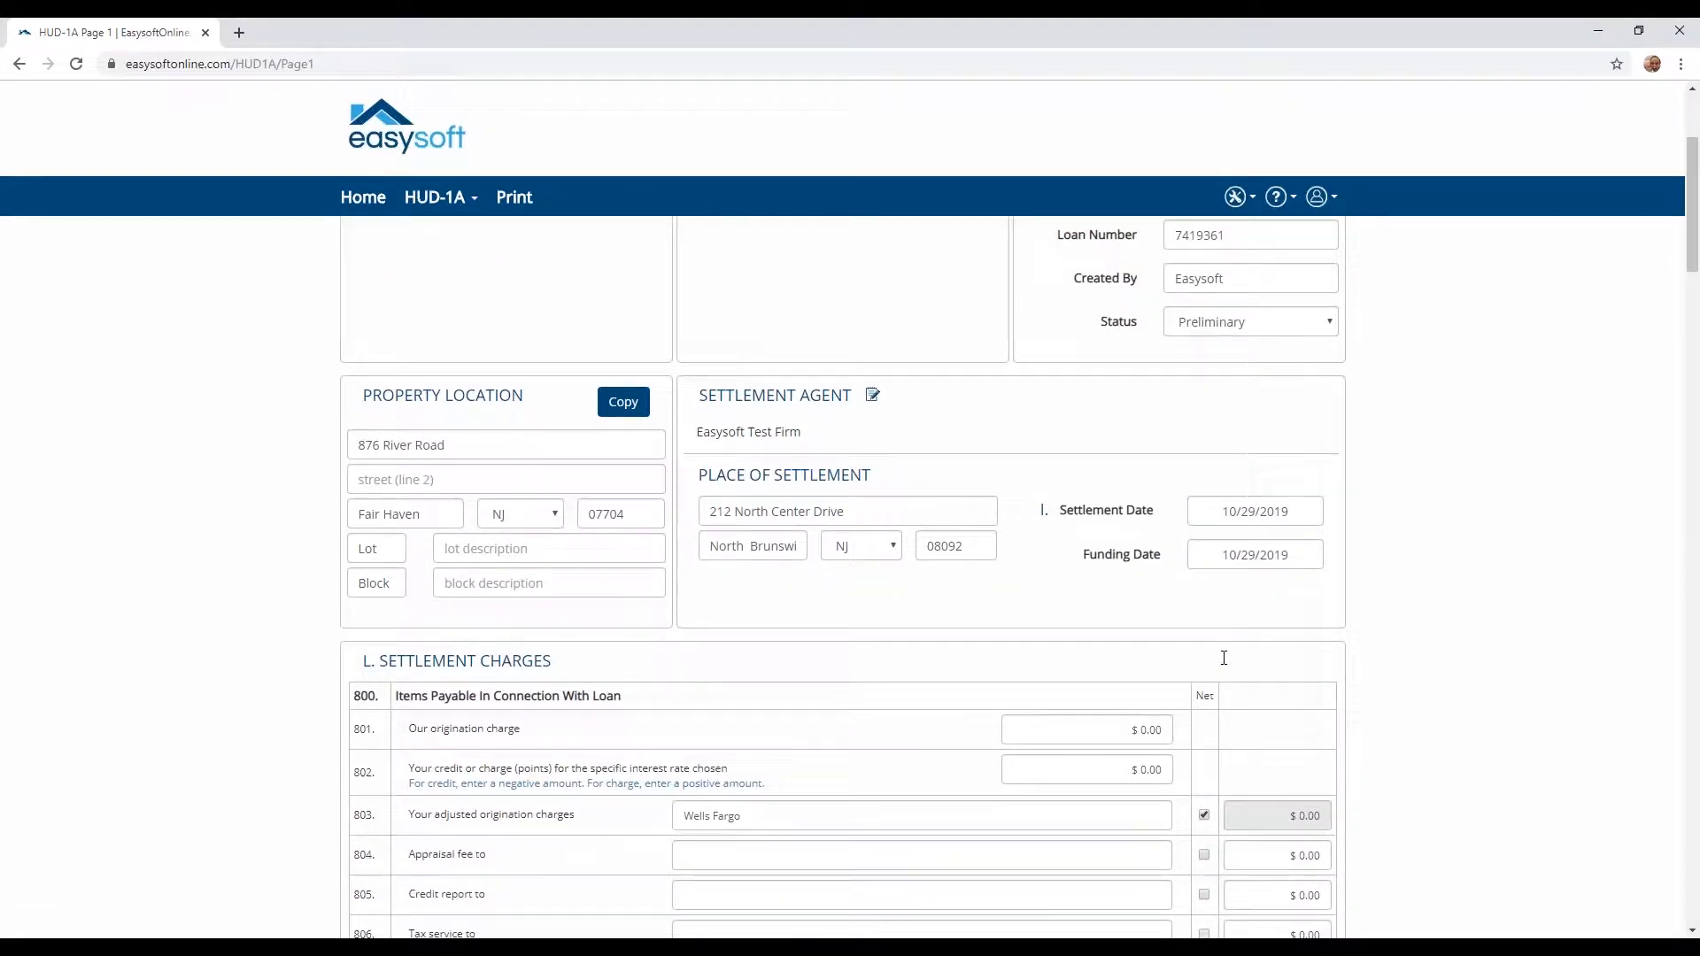
{"action": "scroll", "coordinate": [1223, 658], "scroll_direction": "down", "scroll_amount": 4}
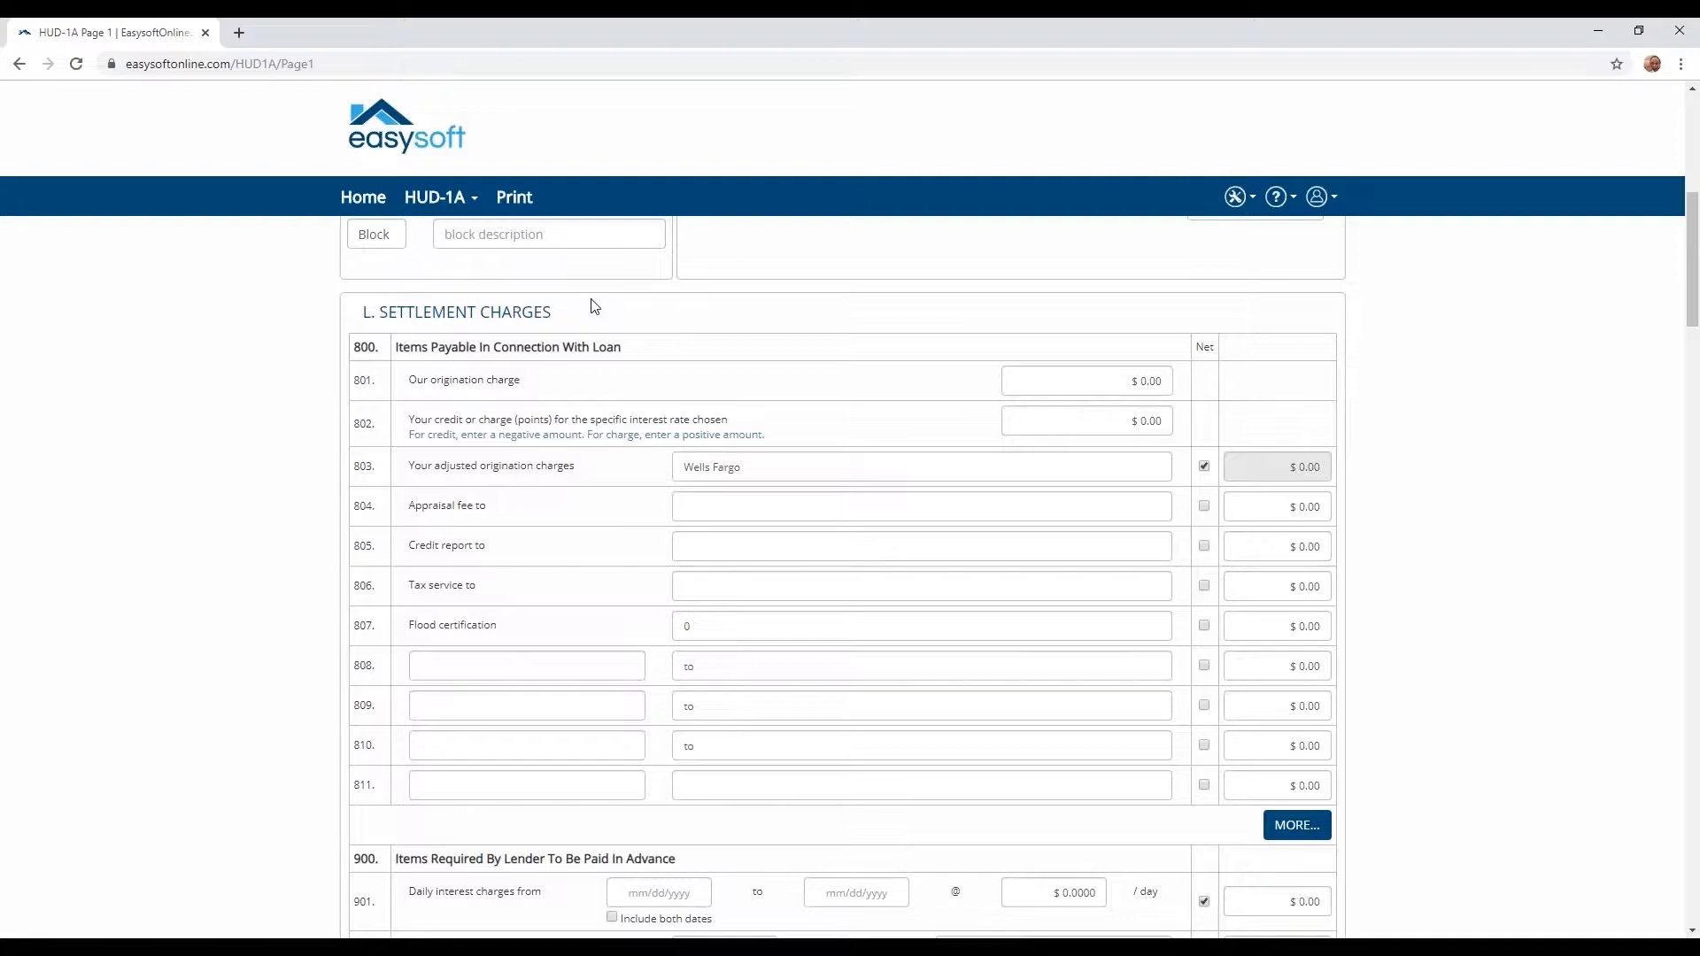
{"action": "left_click", "coordinate": [1117, 379]}
{"action": "type", "text": "1000000"}
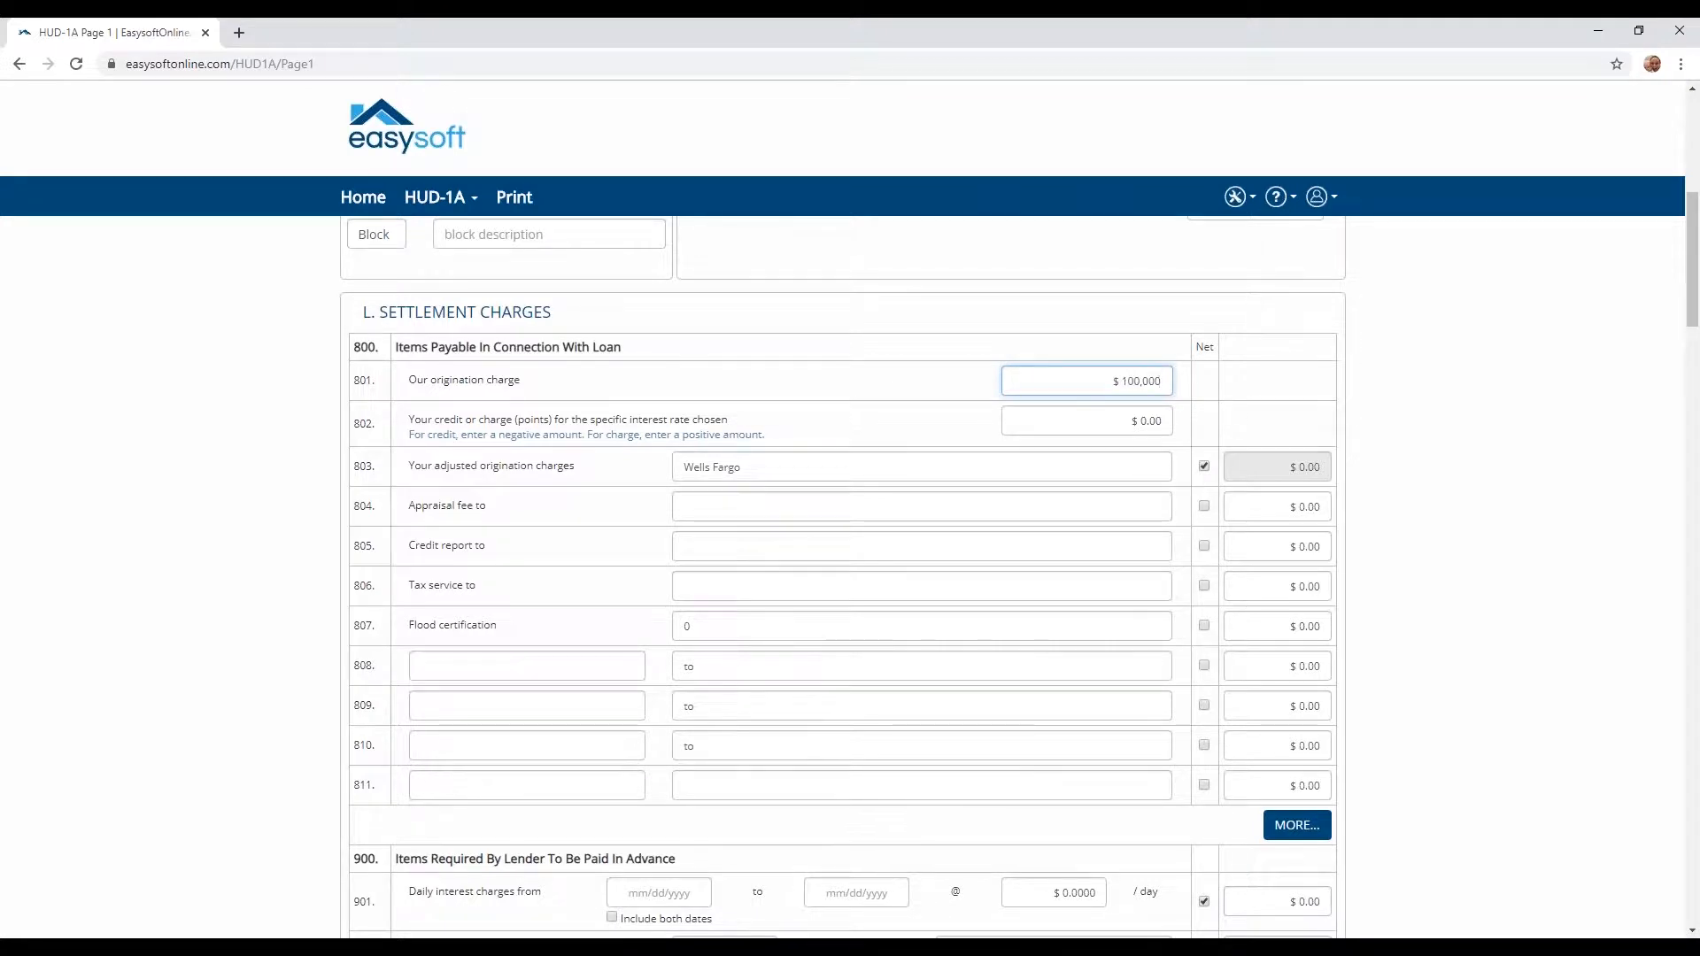
{"action": "key", "text": "Tab"}
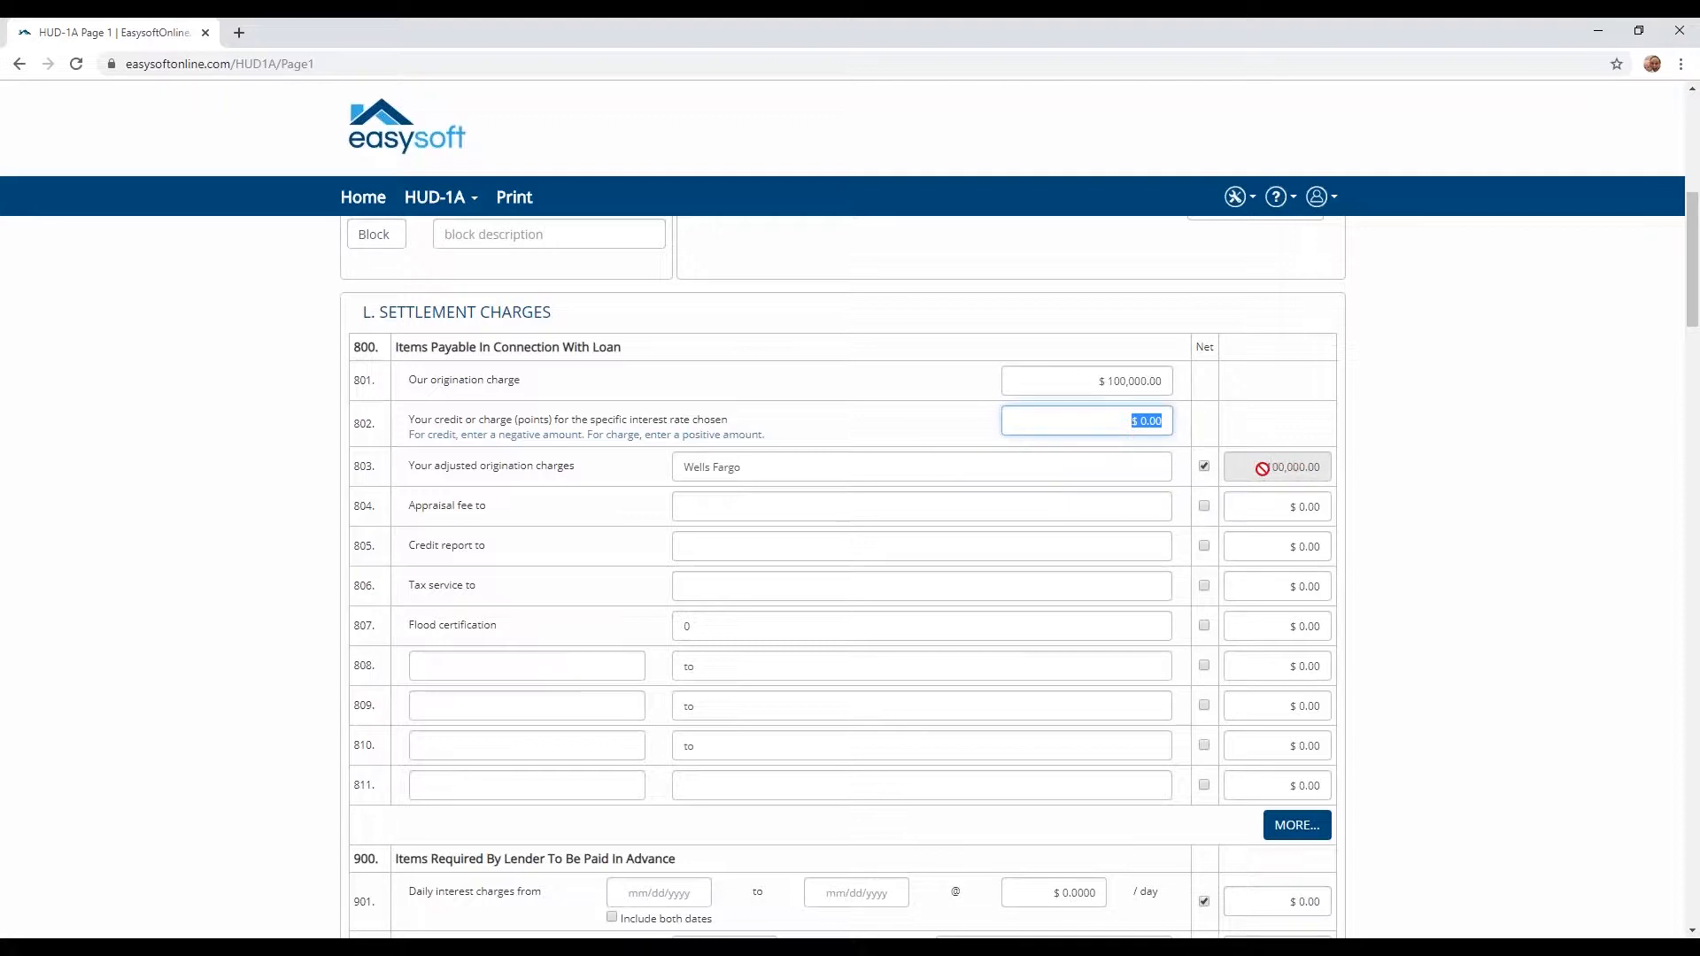
- Enter a credit of -$1,000 for the specific interest rate chosen on line 802
{"action": "left_click", "coordinate": [1133, 420]}
{"action": "left_click_drag", "start_coordinate": [1134, 420], "coordinate": [1162, 422]}
{"action": "type", "text": "-$ 1,000"}
{"action": "key", "text": "Tab"}
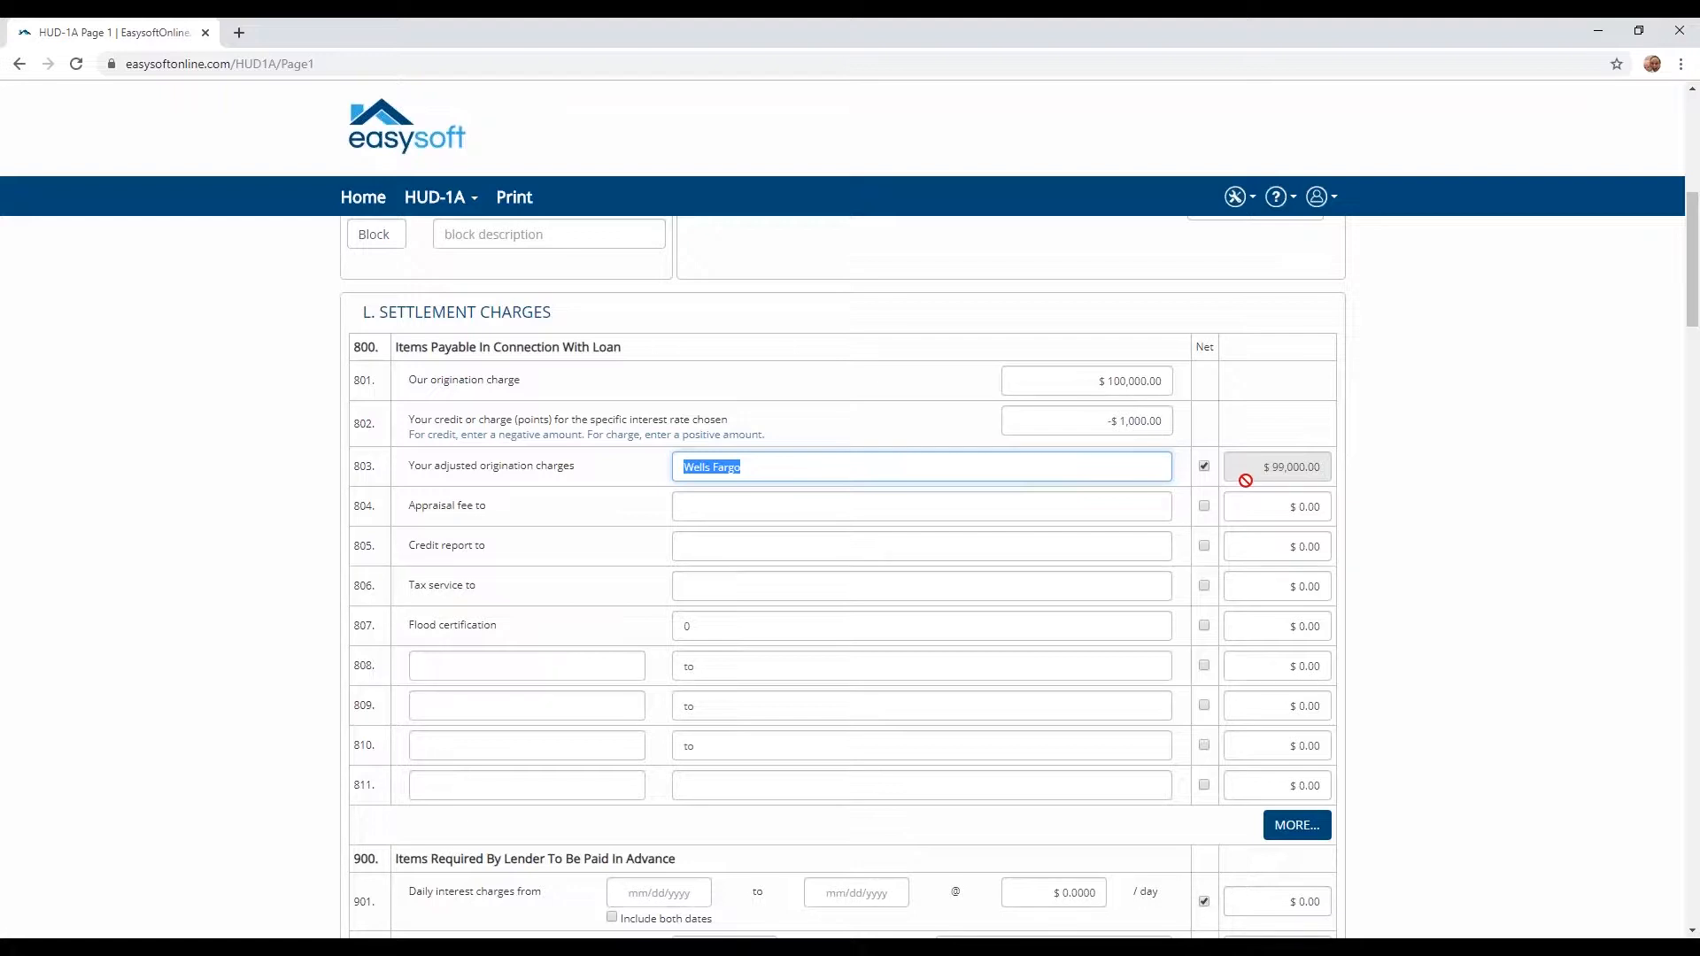
- Set the appraisal fee, credit report, tax service and flood certification amounts on lines 804 to 807 to $100 each
{"action": "left_click", "coordinate": [1256, 505]}
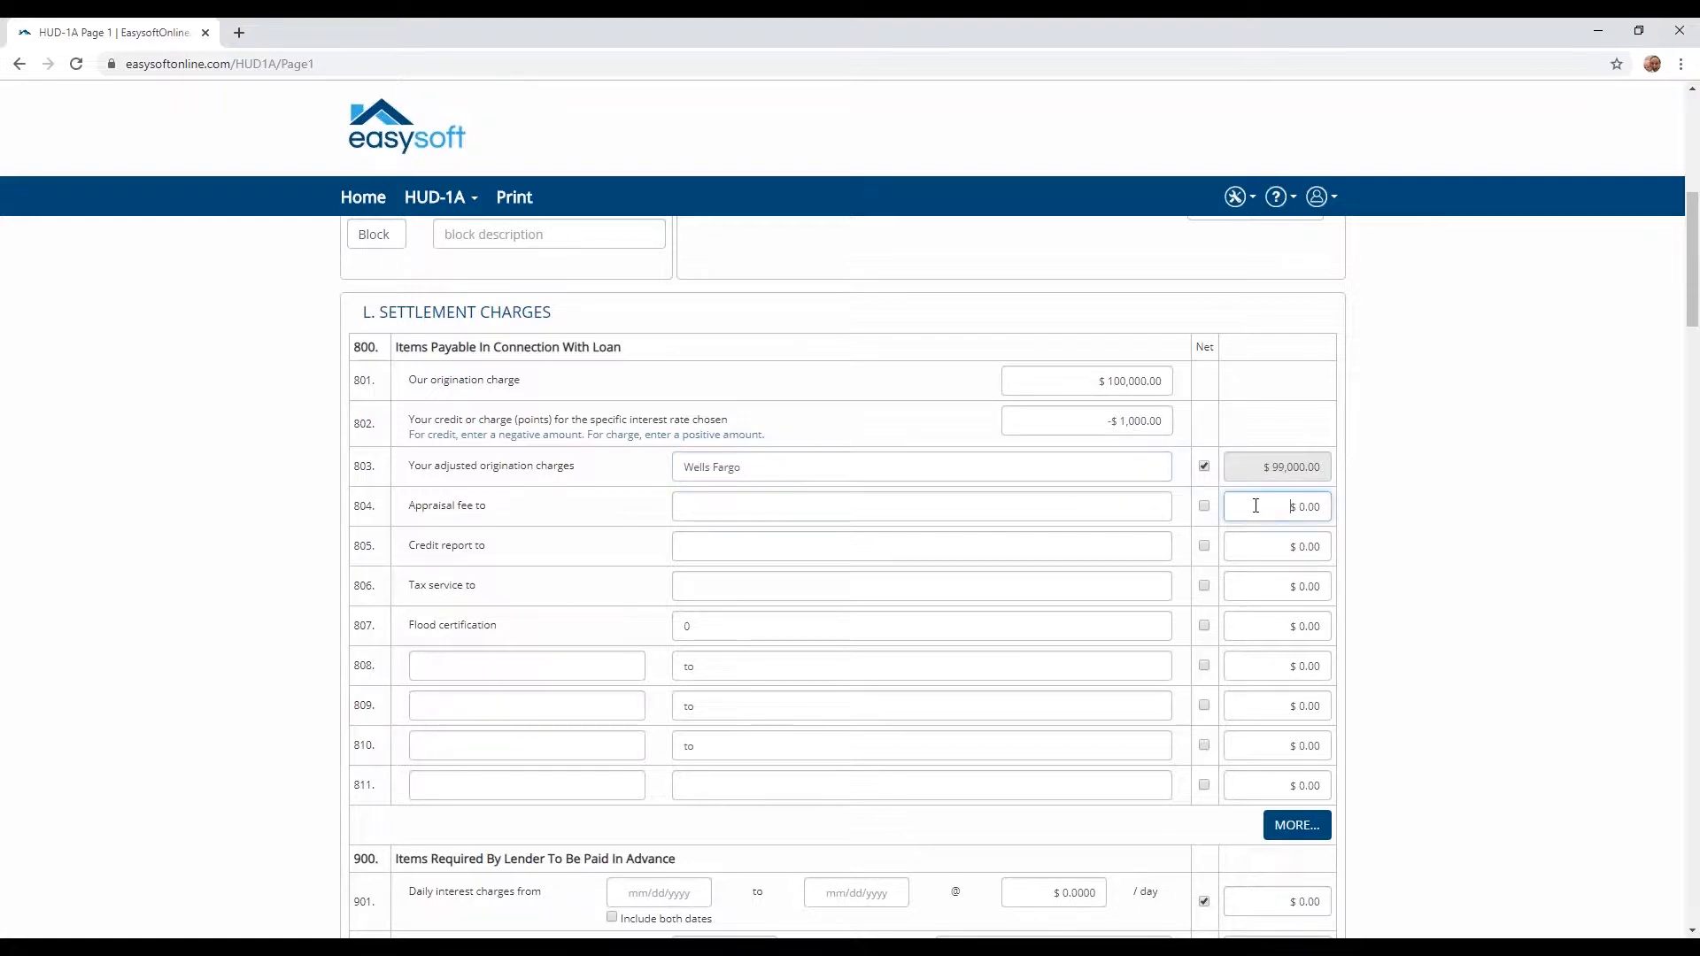
{"action": "left_click_drag", "start_coordinate": [1256, 506], "coordinate": [1335, 509]}
{"action": "type", "text": "100"}
{"action": "left_click_drag", "start_coordinate": [1291, 544], "coordinate": [1328, 546]}
{"action": "type", "text": "100"}
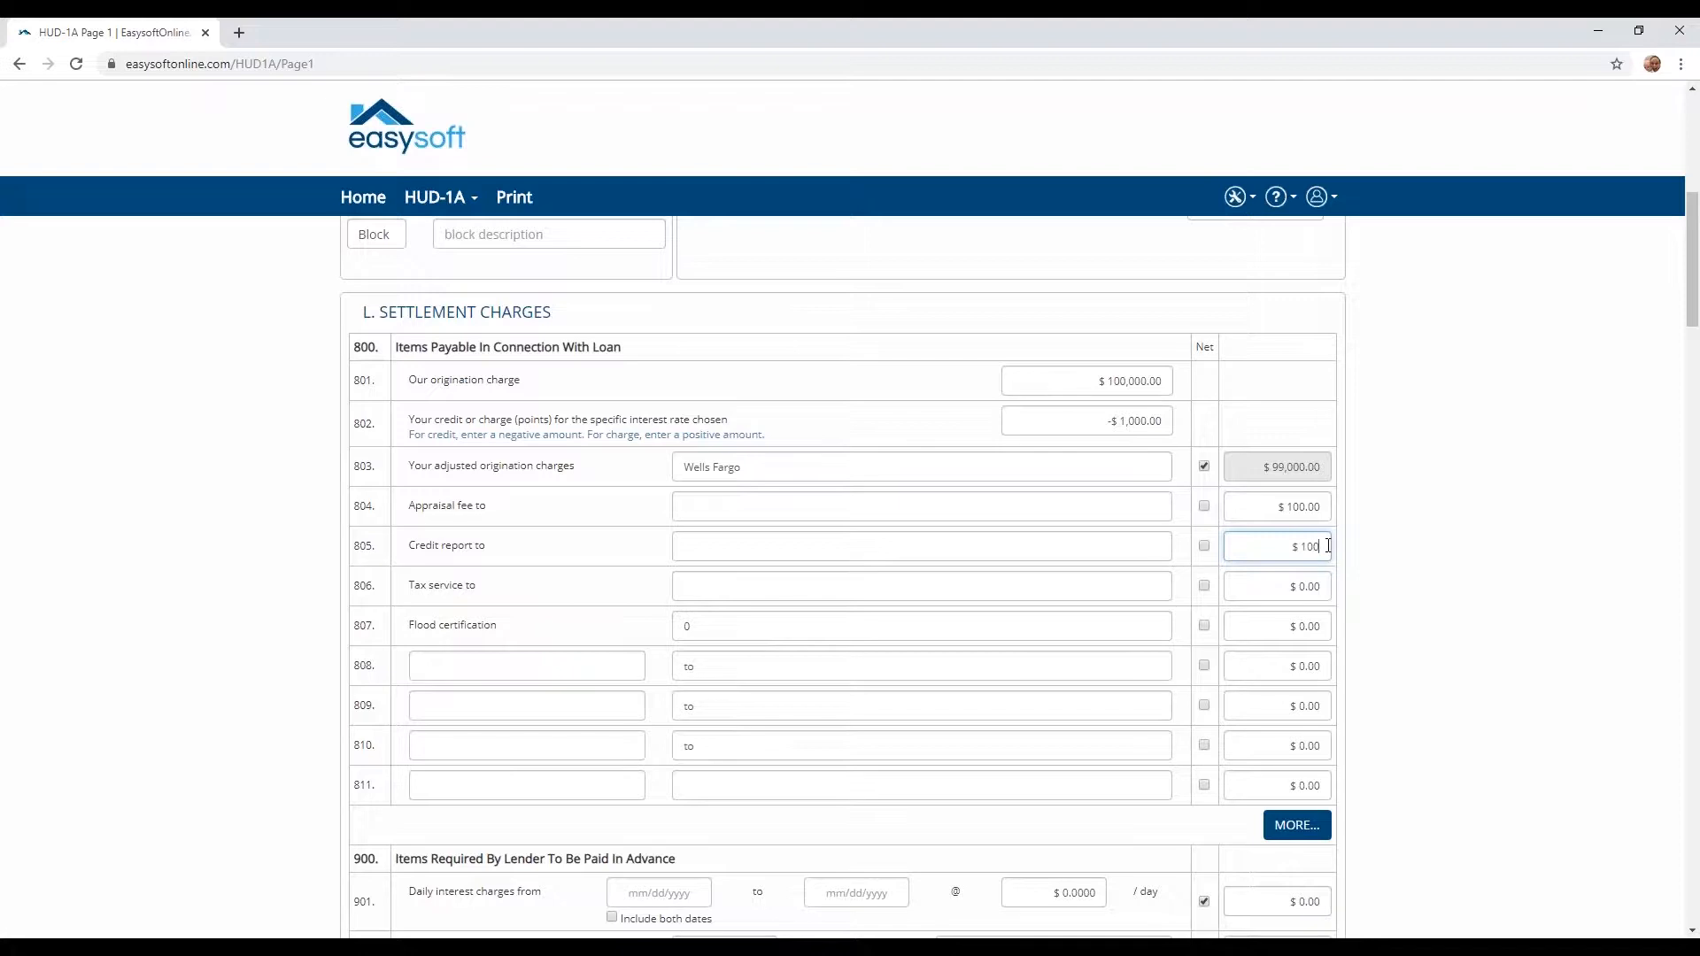
{"action": "left_click_drag", "start_coordinate": [1288, 586], "coordinate": [1326, 587]}
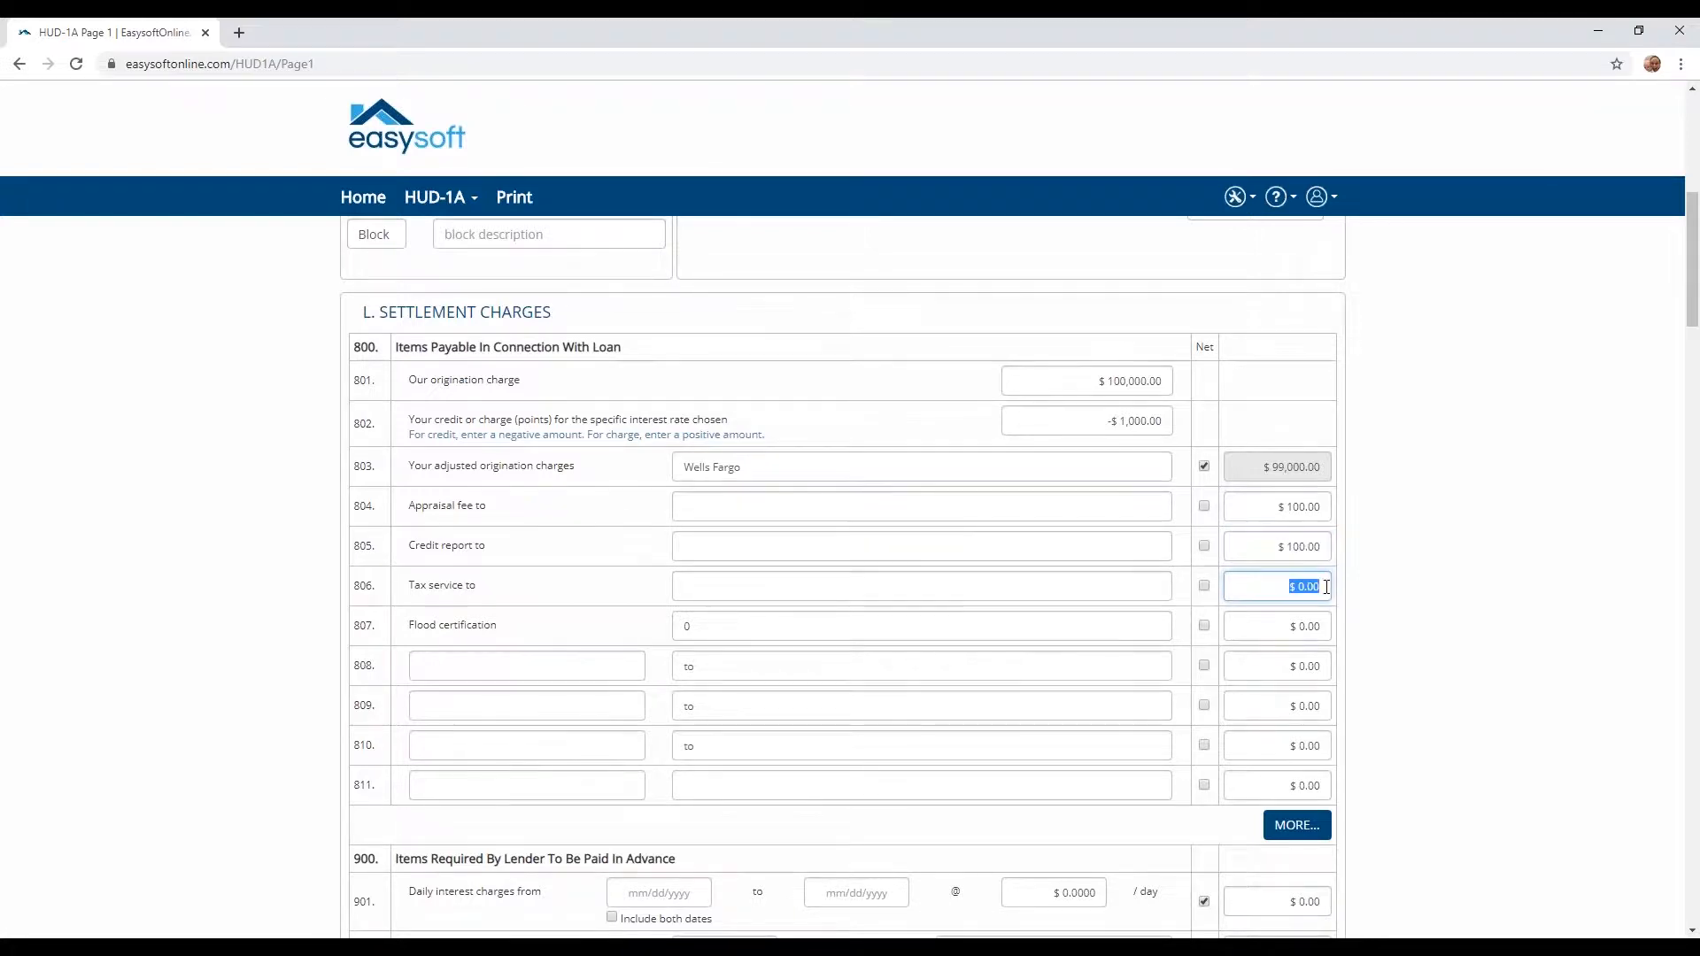
{"action": "type", "text": "100"}
{"action": "left_click_drag", "start_coordinate": [1290, 627], "coordinate": [1329, 634]}
{"action": "type", "text": "100"}
{"action": "left_click", "coordinate": [573, 660]}
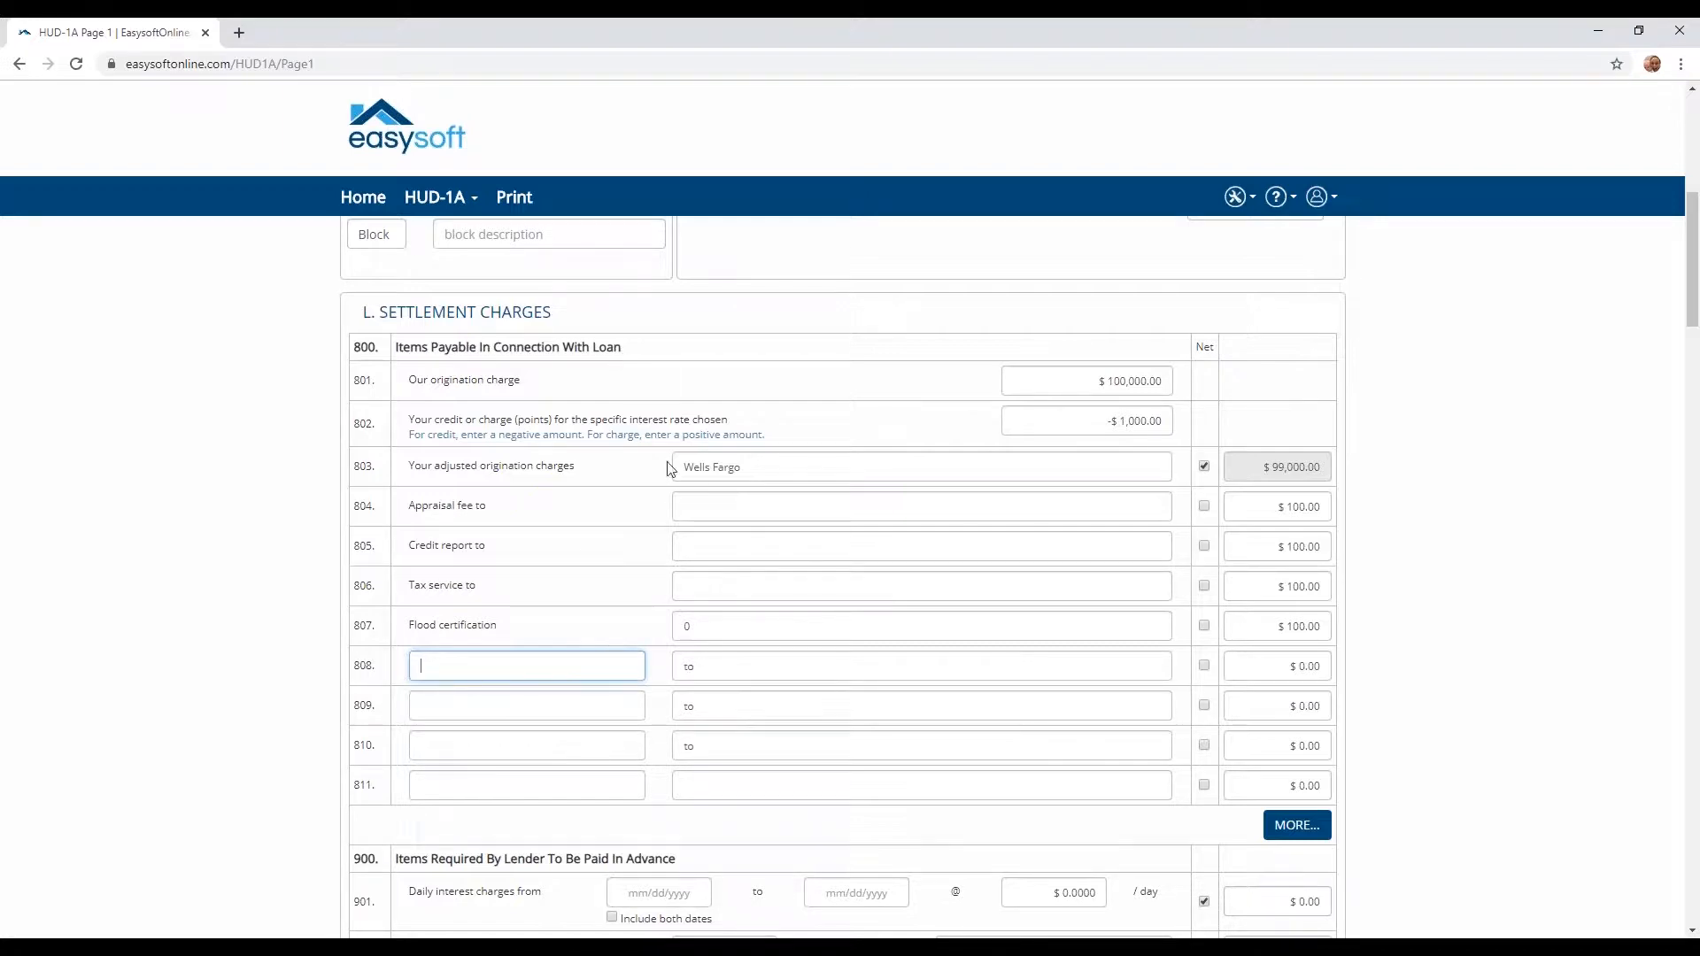
- Open the additional items for section 800 and fill the first row with description Testing and a buyer amount of $100
{"action": "scroll", "coordinate": [805, 628], "scroll_direction": "down", "scroll_amount": 2}
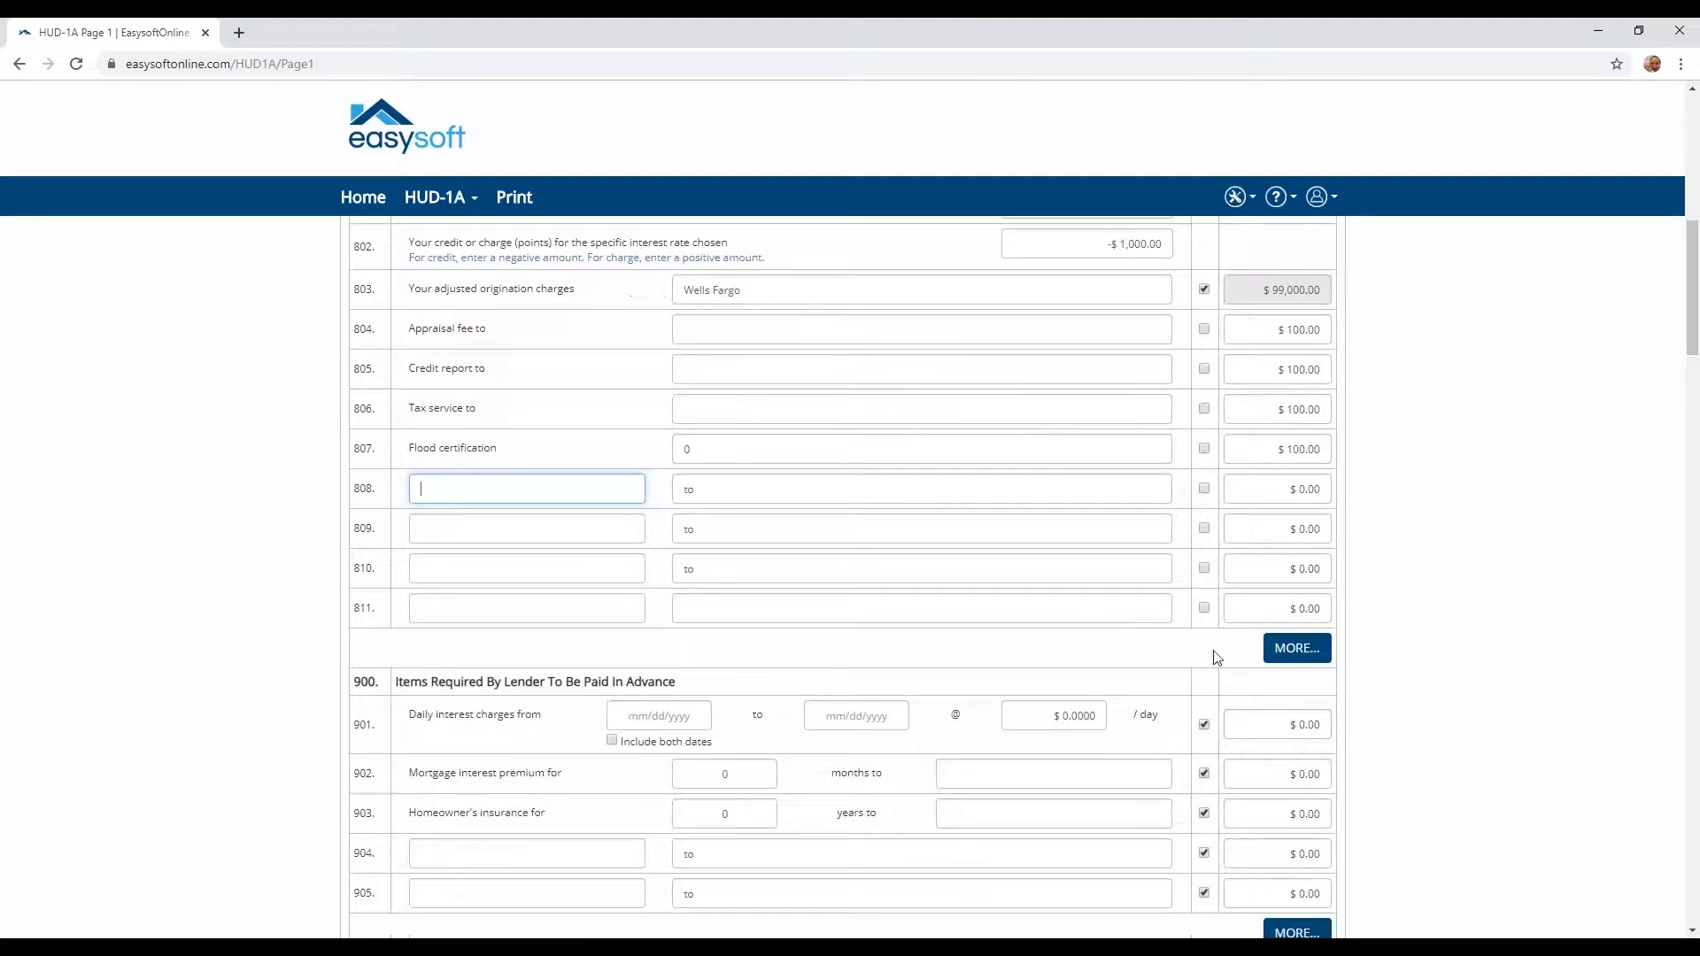
{"action": "left_click", "coordinate": [1282, 649]}
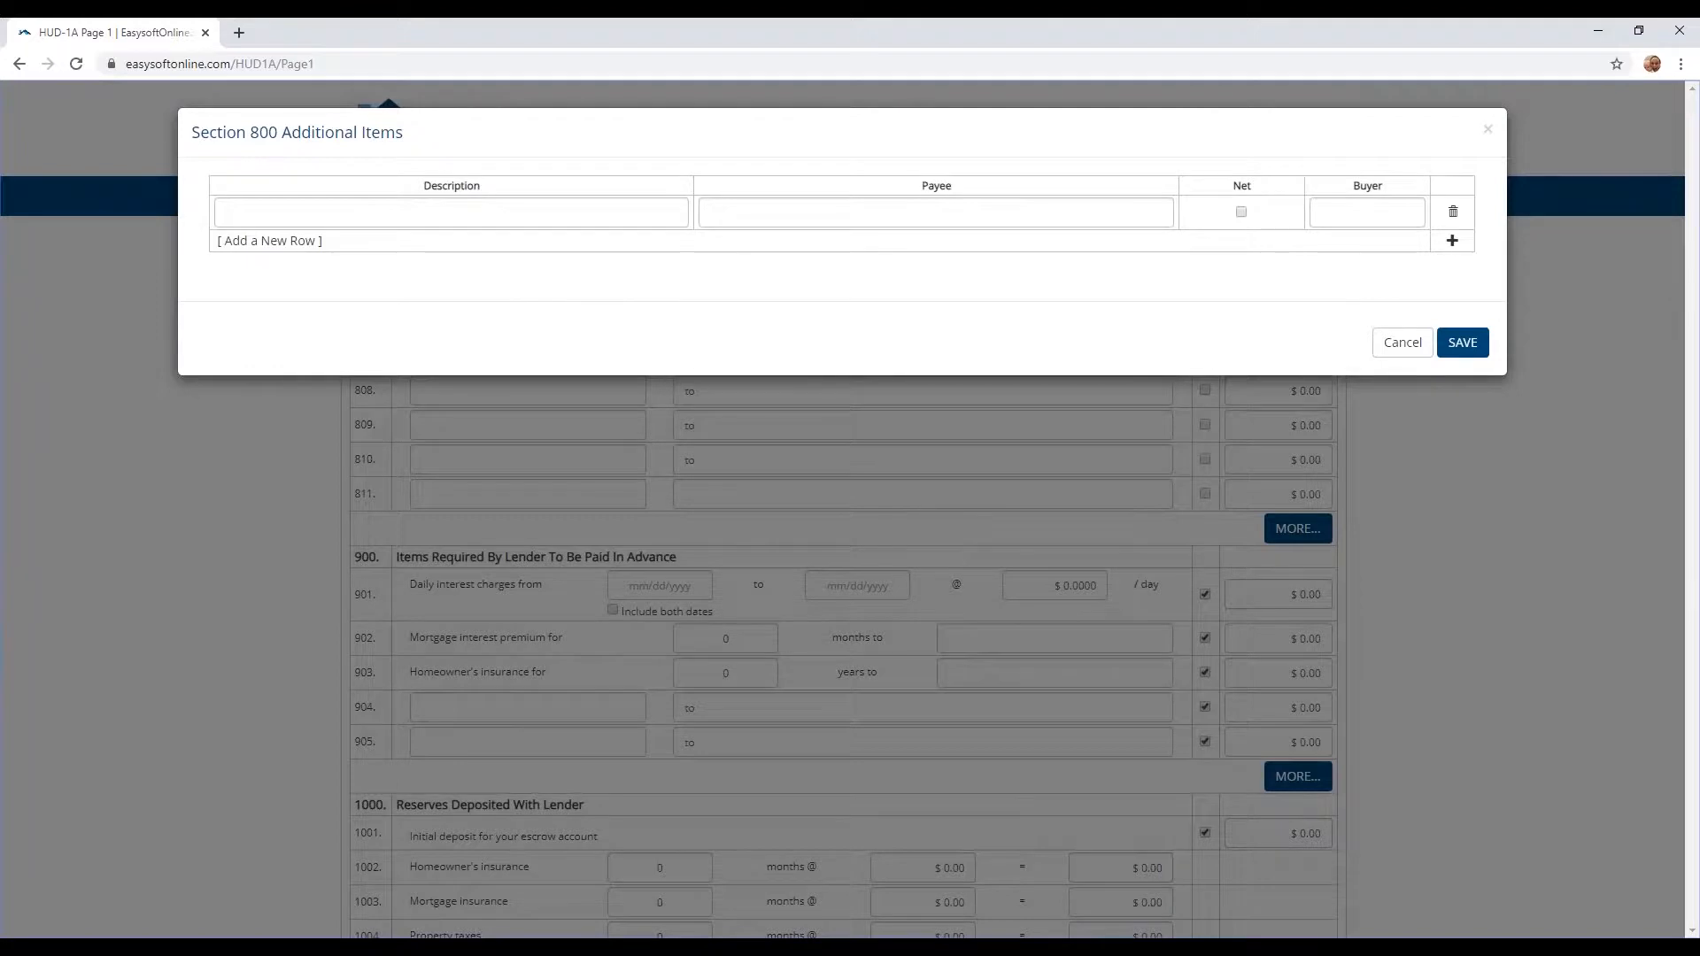
{"action": "left_click", "coordinate": [284, 217]}
{"action": "left_click", "coordinate": [269, 250]}
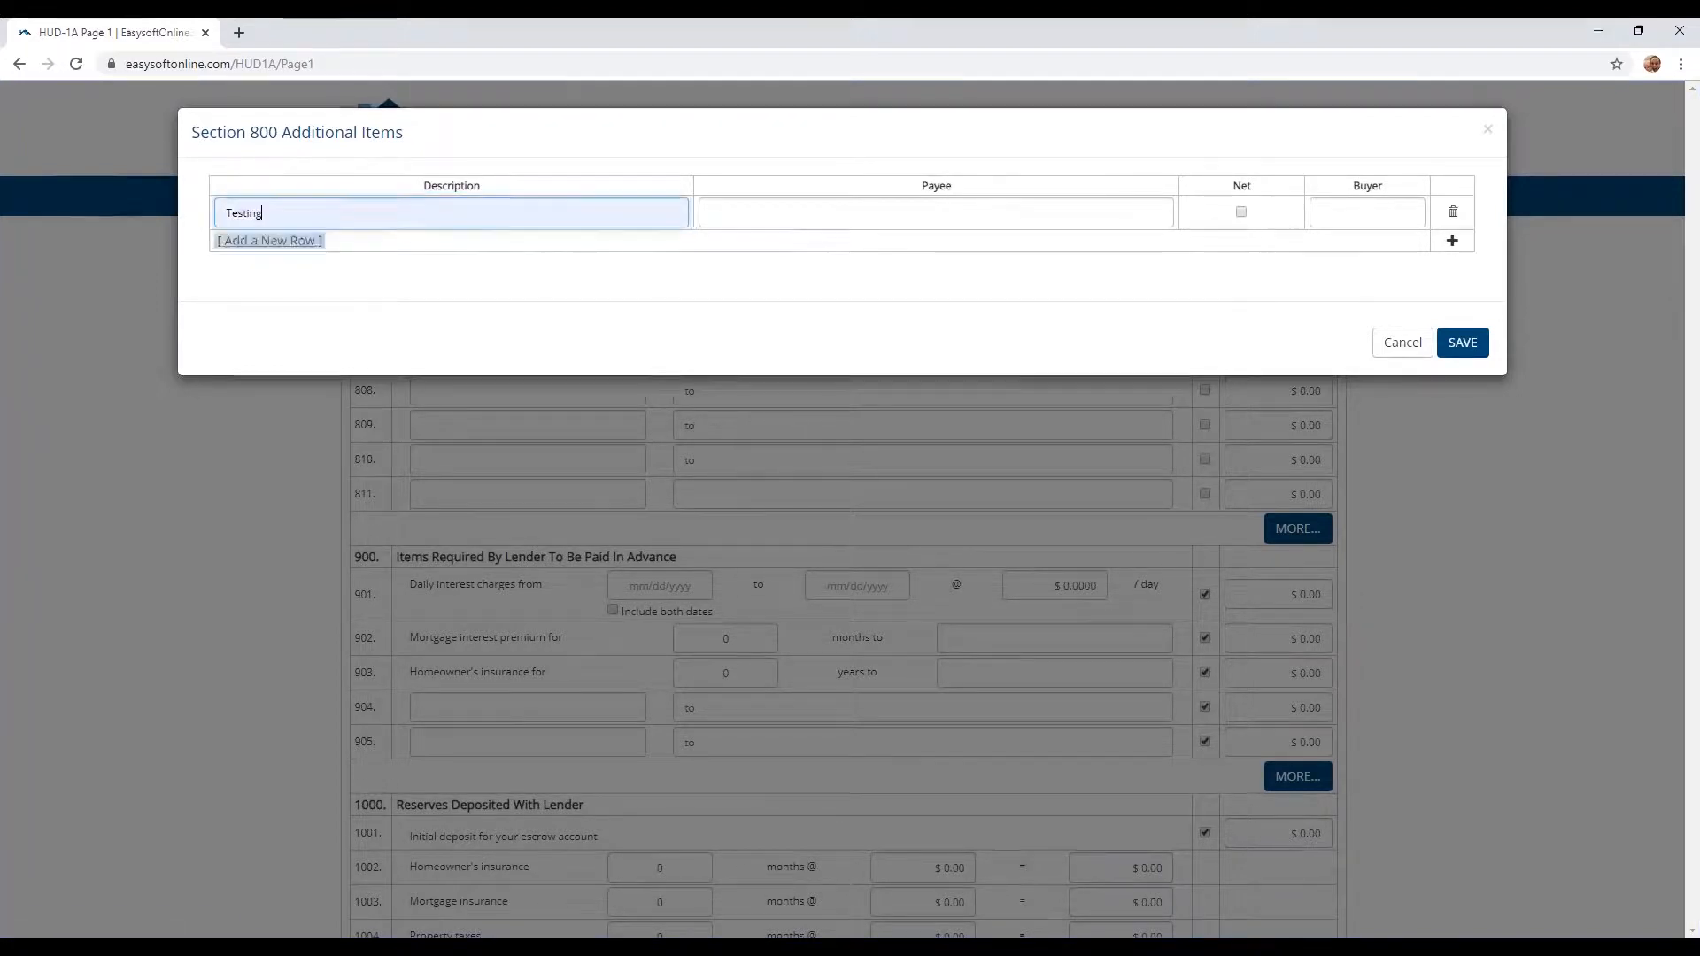
{"action": "left_click", "coordinate": [1338, 209]}
{"action": "type", "text": "100"}
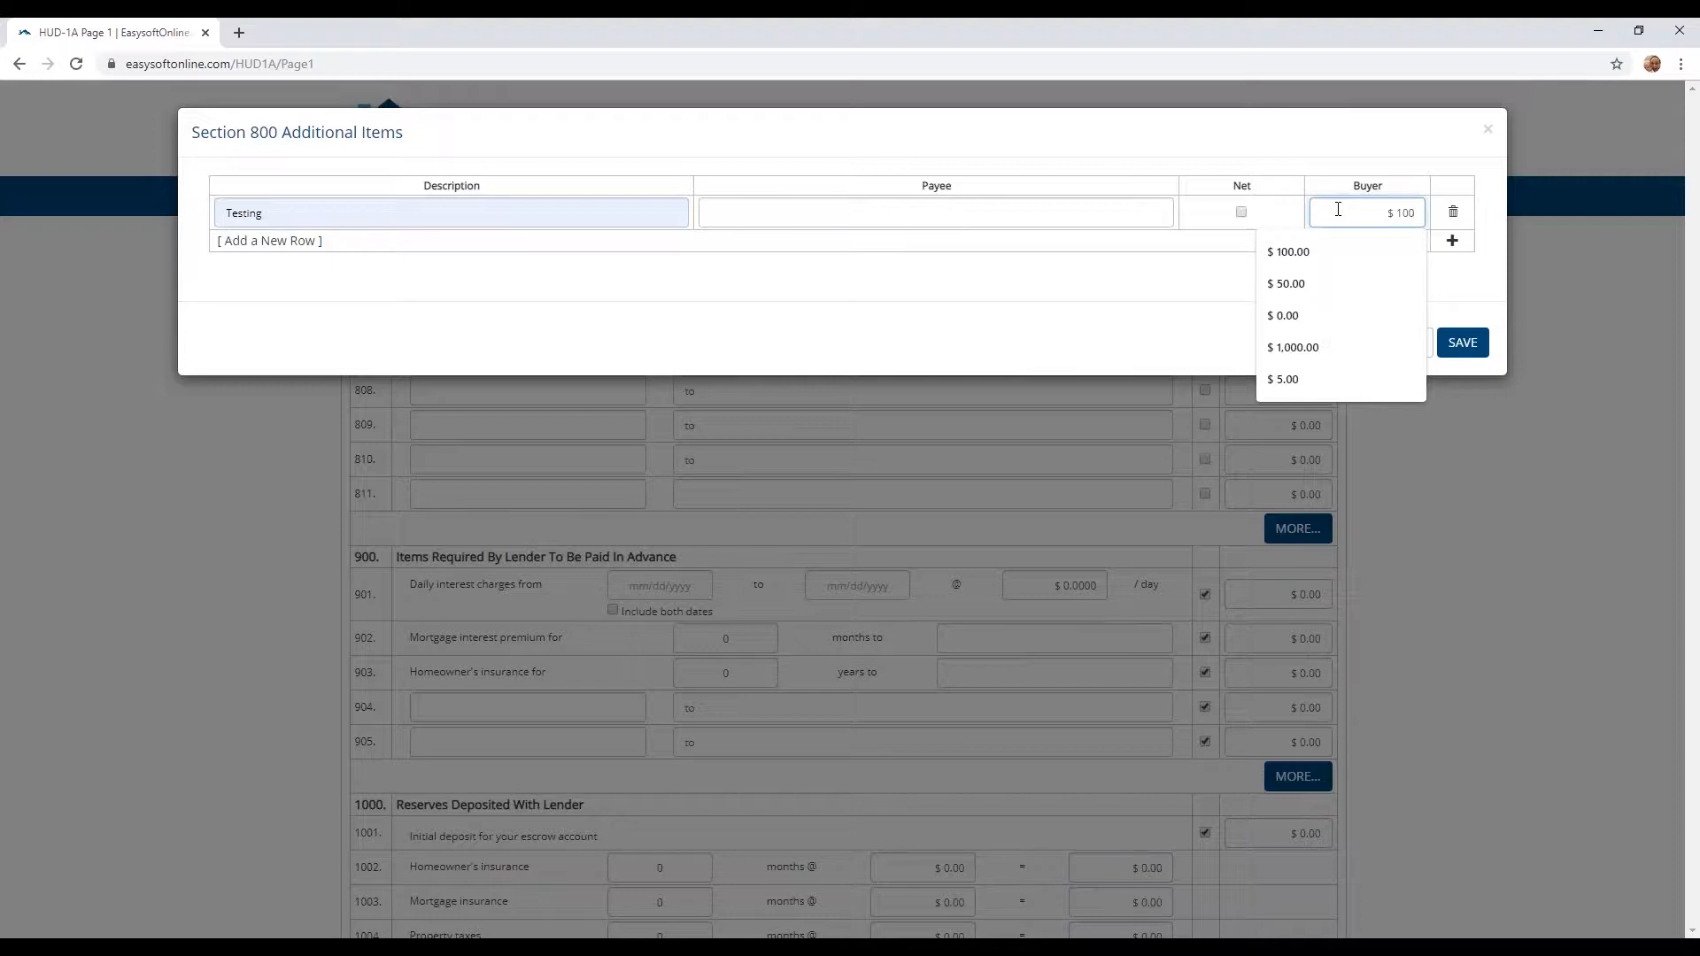
{"action": "left_click", "coordinate": [1223, 246]}
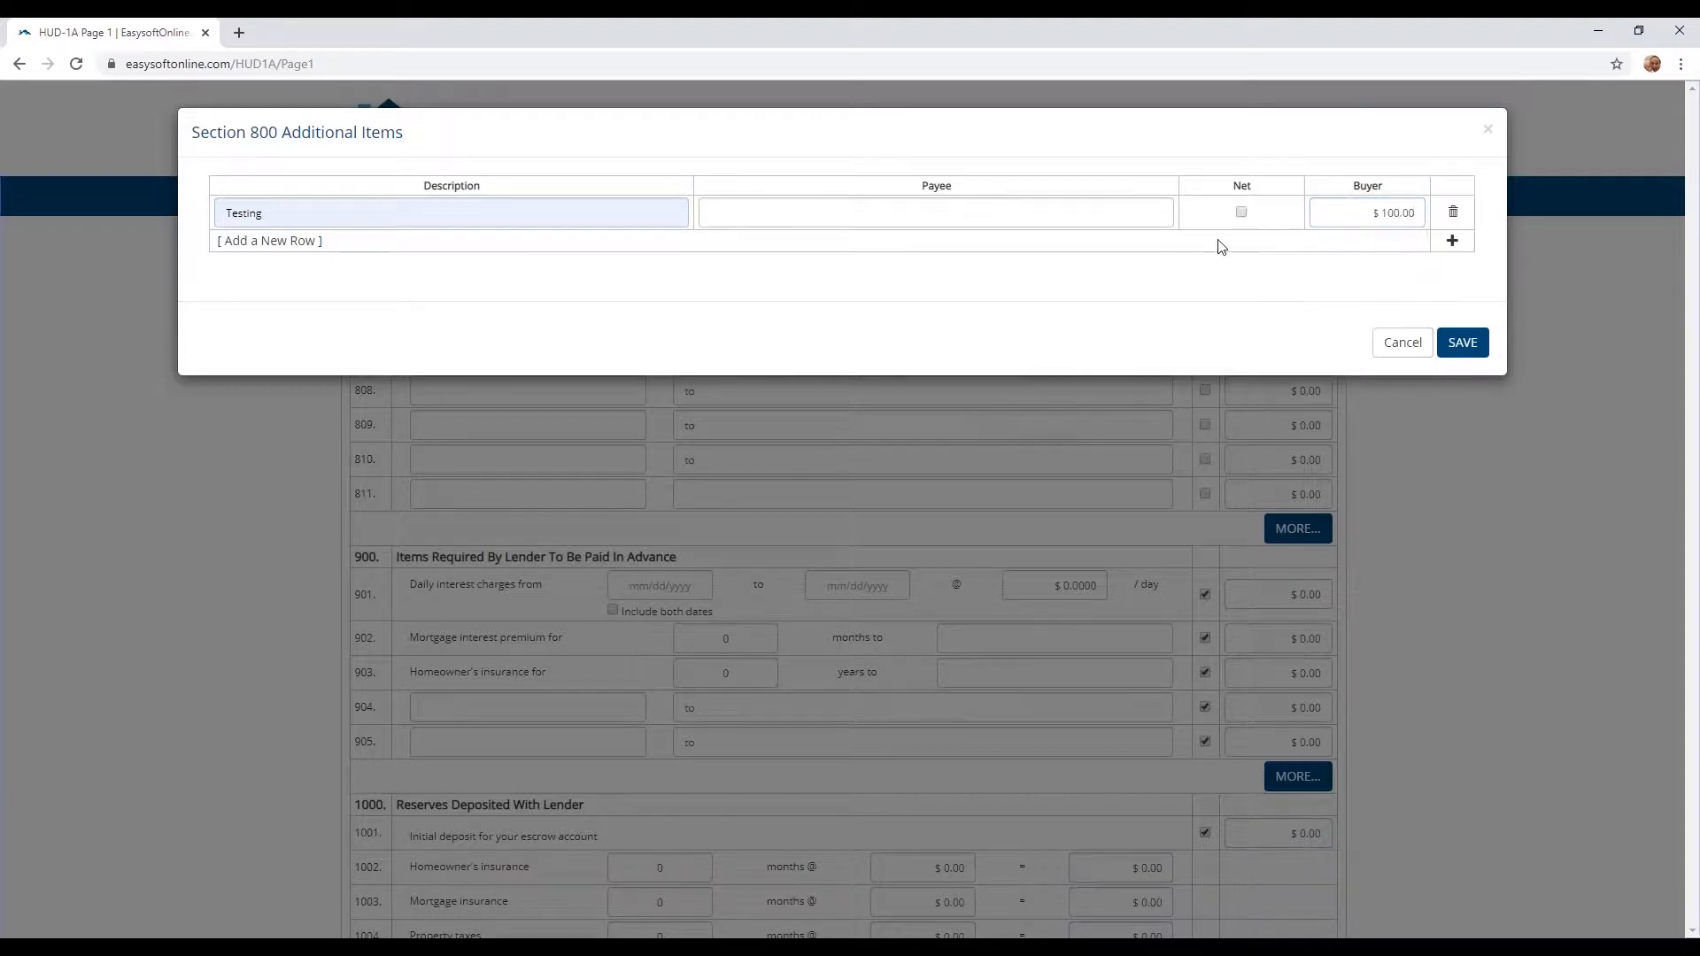
- Add a second additional item described as Test with a buyer amount of $100 and save the section 800 items
{"action": "left_click", "coordinate": [307, 243]}
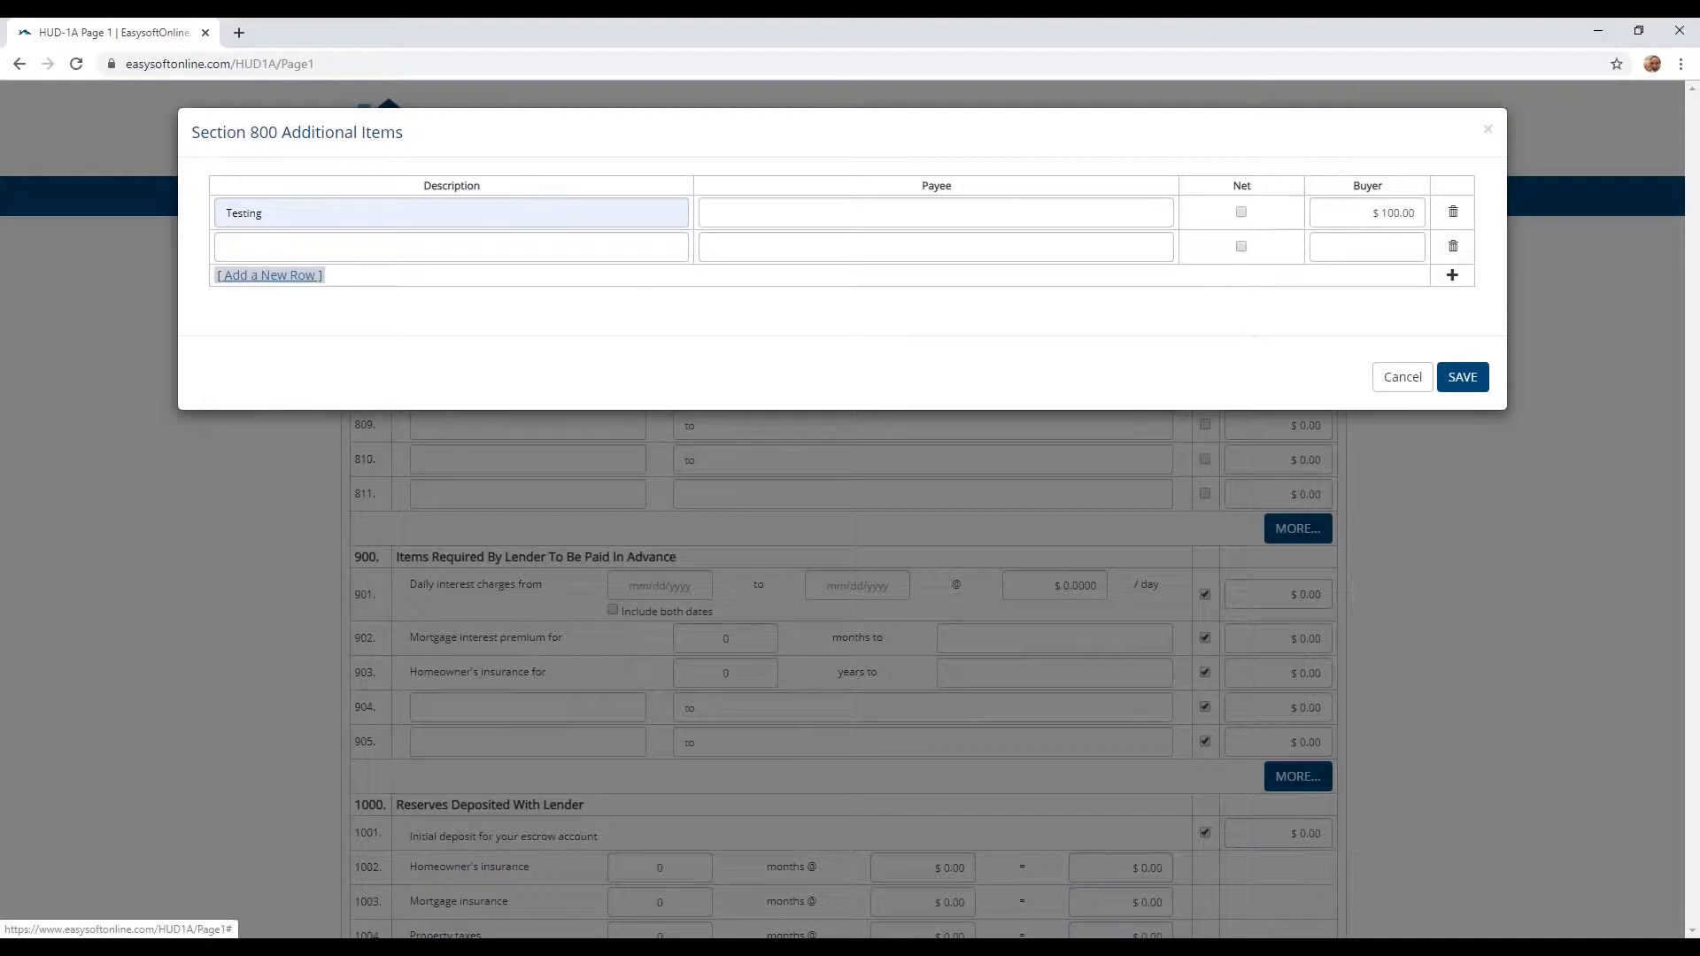
{"action": "left_click", "coordinate": [303, 247]}
{"action": "left_click", "coordinate": [276, 284]}
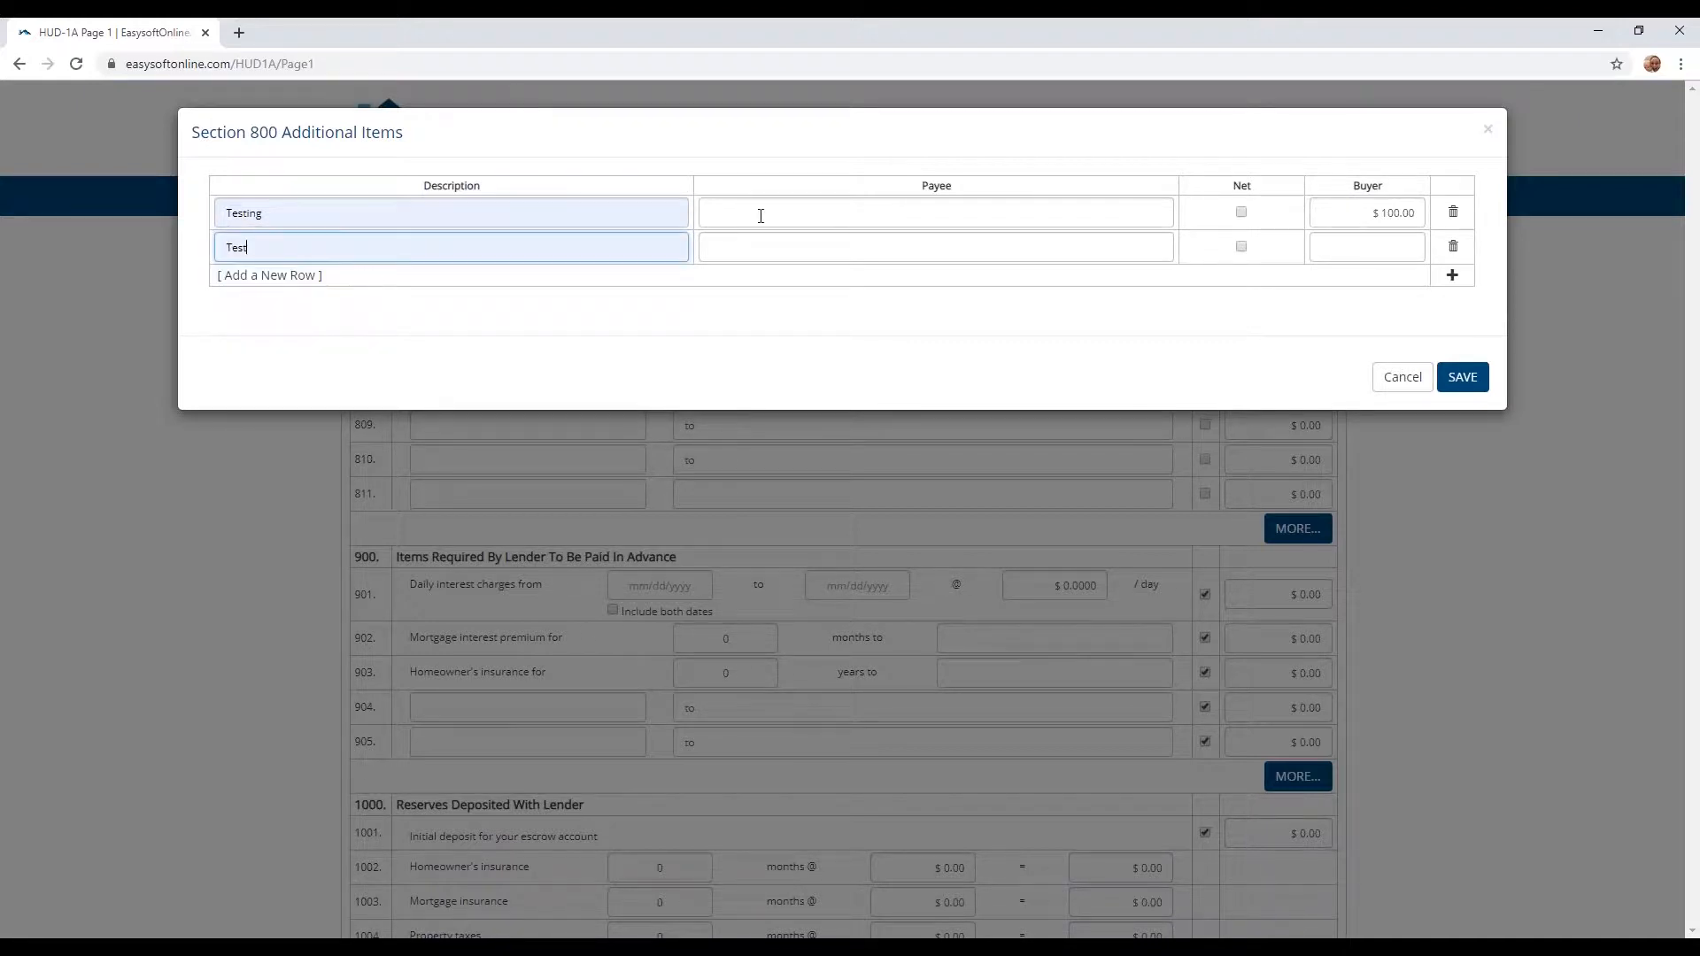
{"action": "left_click", "coordinate": [1339, 245]}
{"action": "type", "text": "100"}
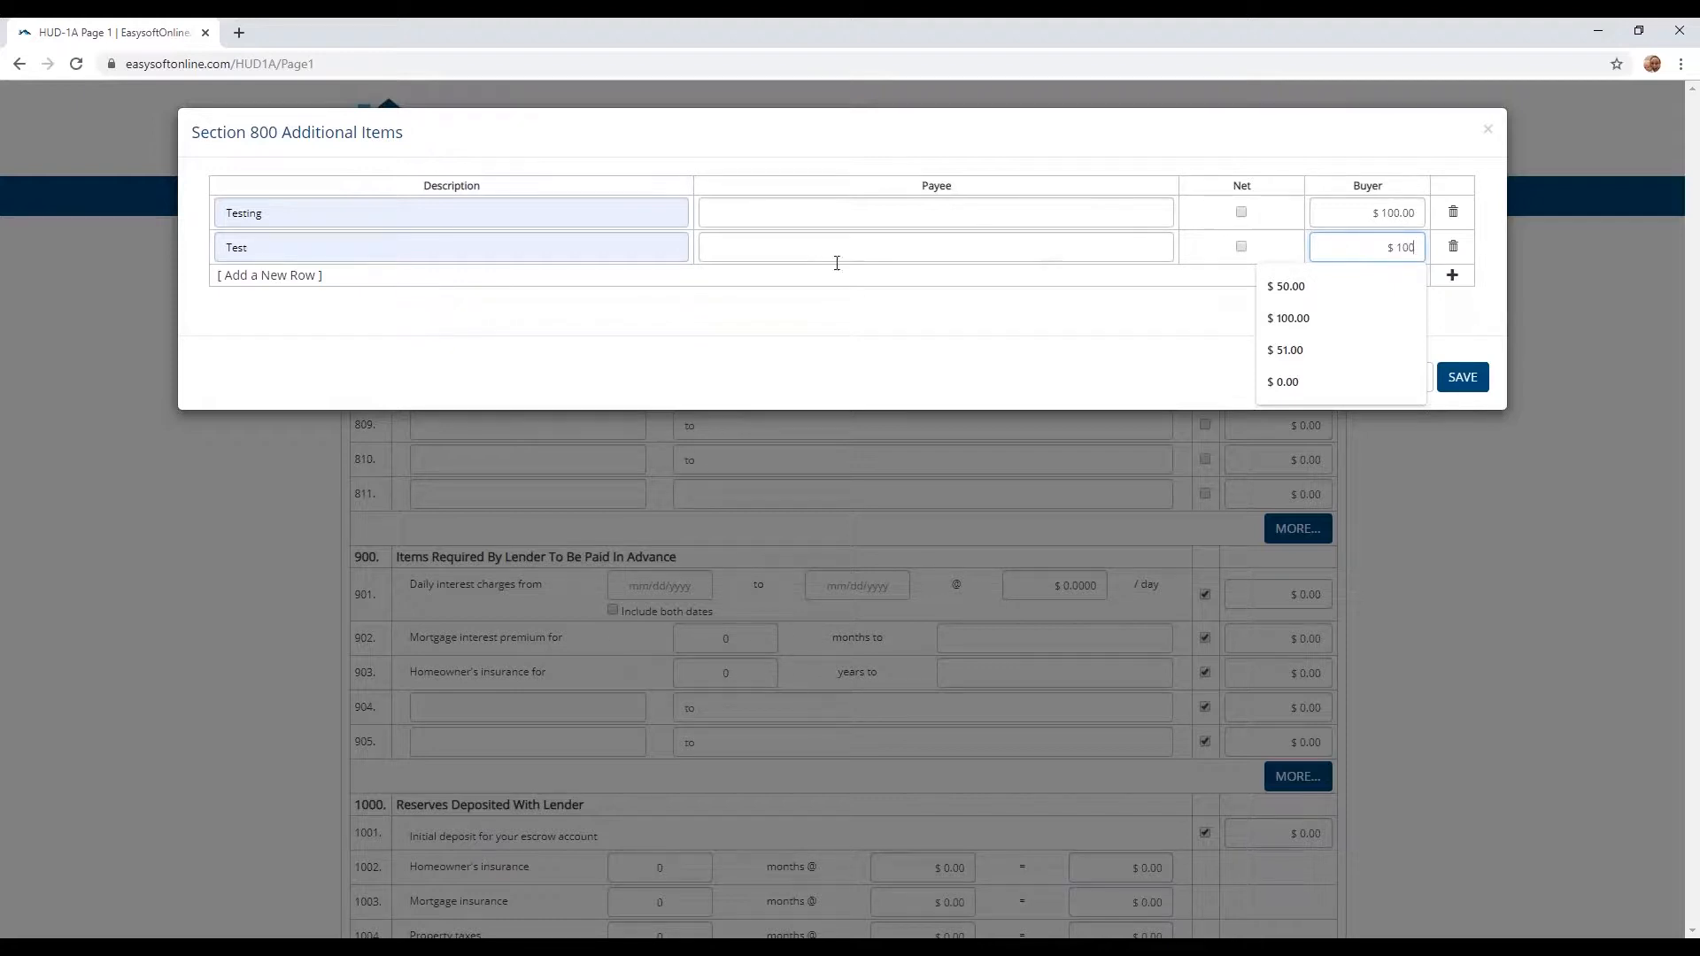
{"action": "left_click", "coordinate": [964, 343]}
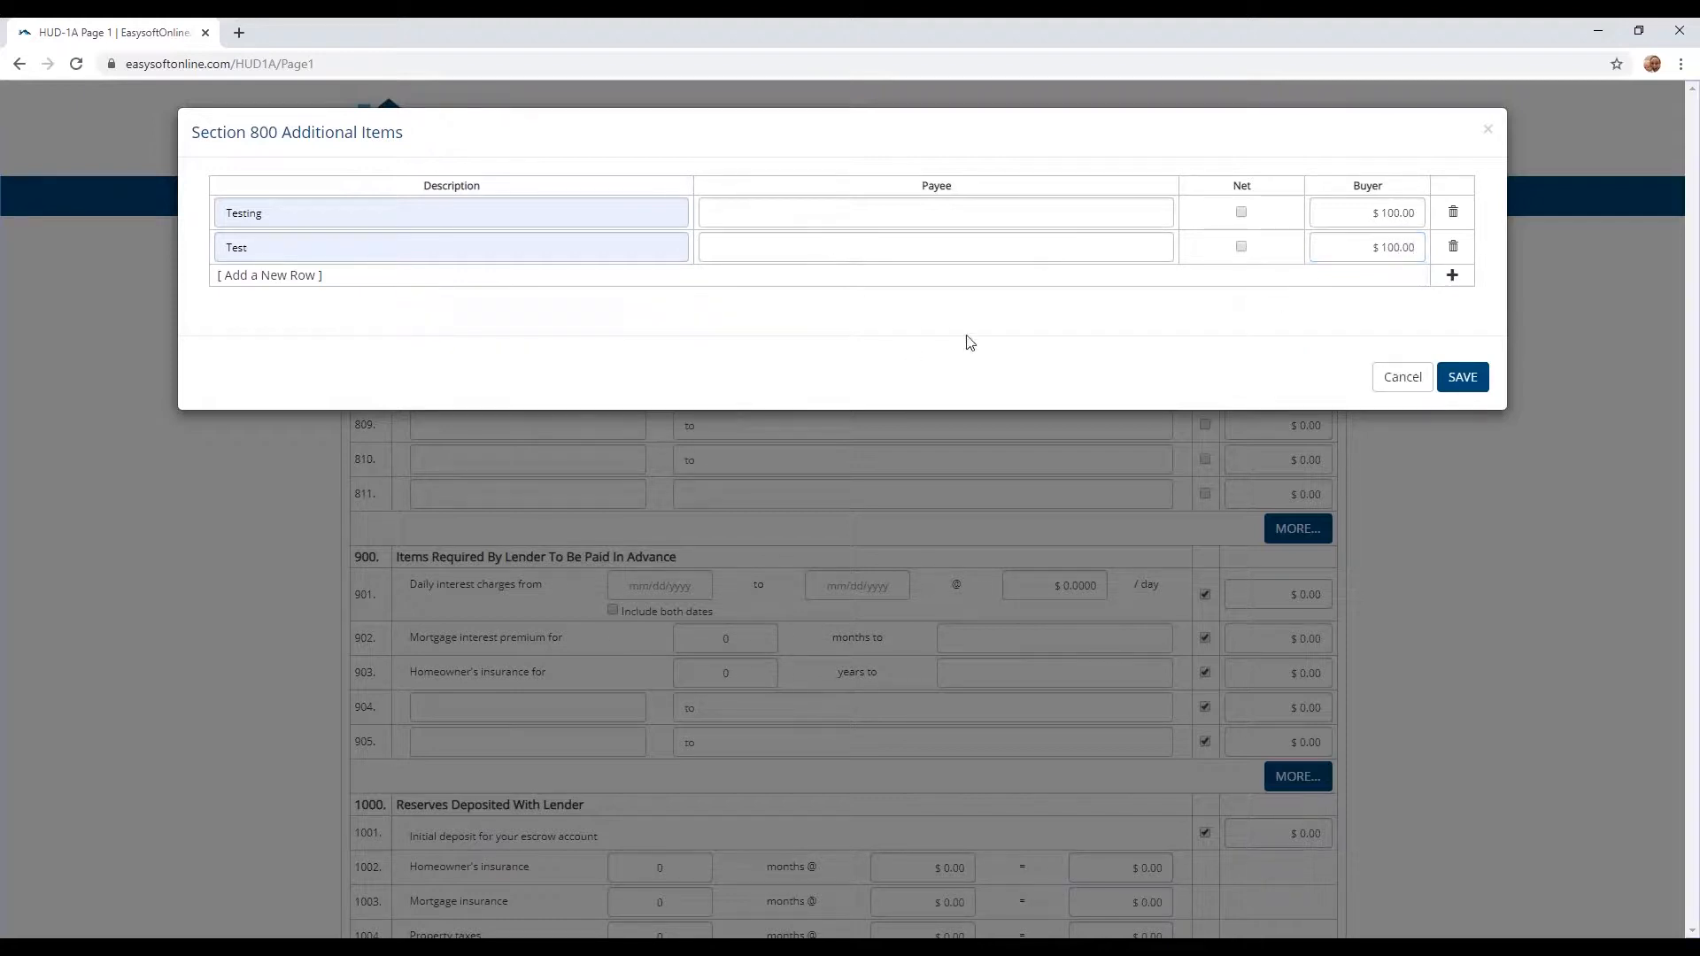
{"action": "left_click", "coordinate": [1471, 389]}
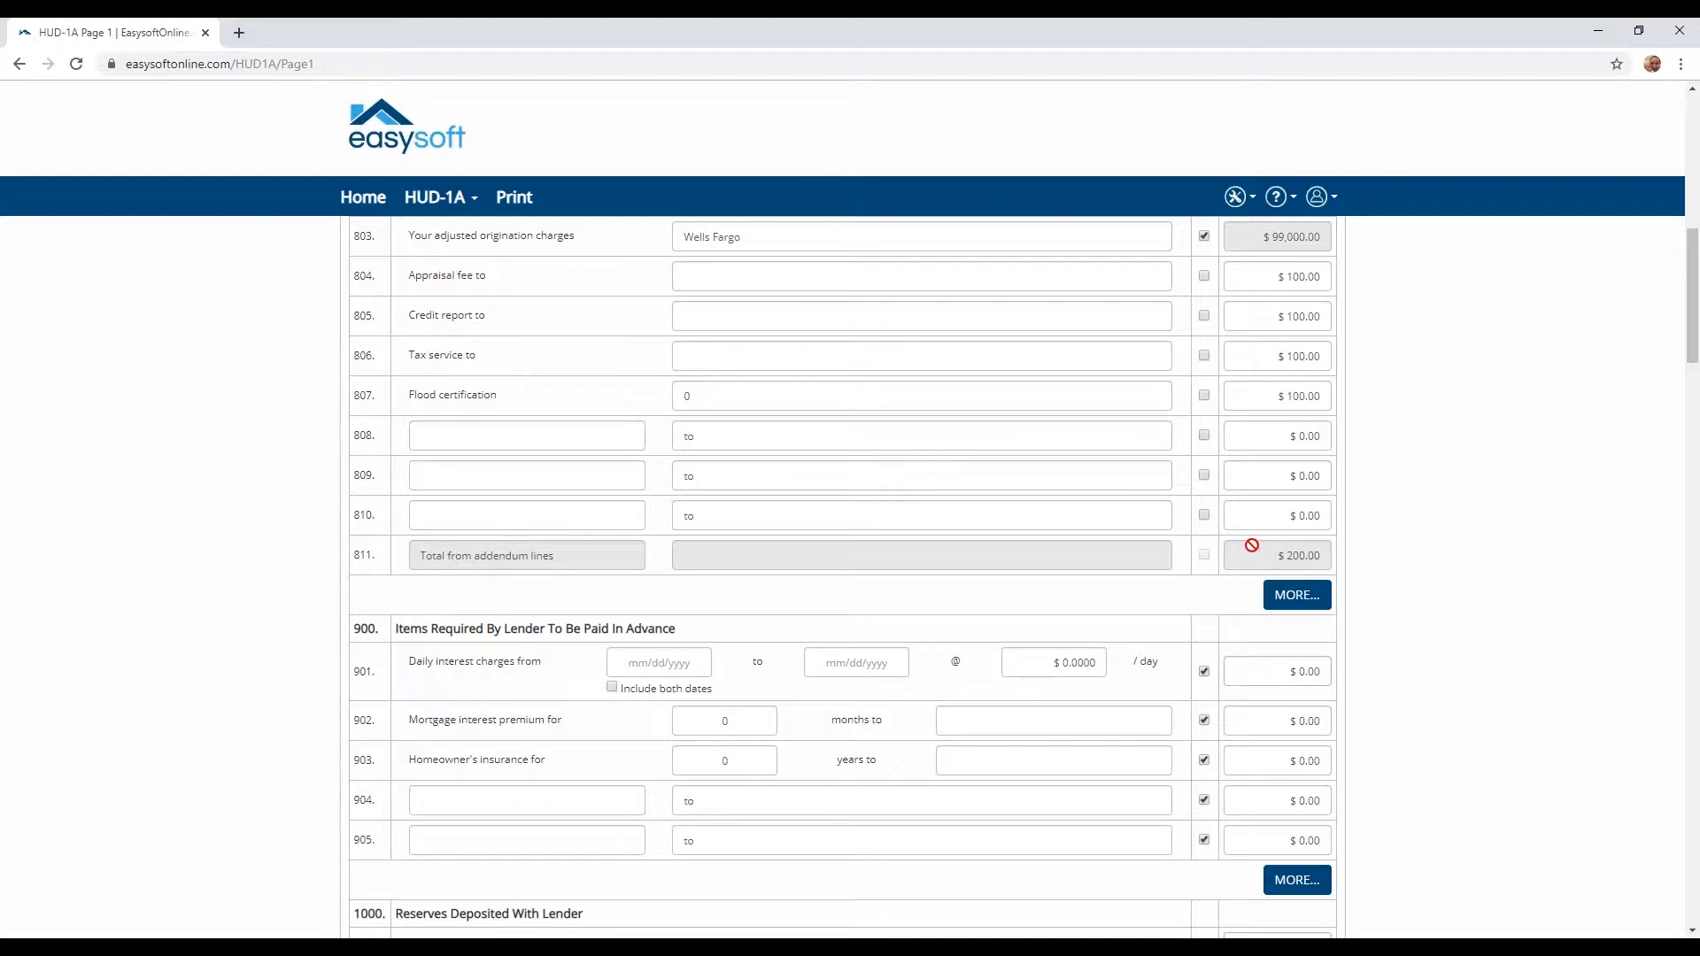
- Set the daily interest charges on line 901 from 10/1/2019 to 11/1/2019 at $10 per day
{"action": "scroll", "coordinate": [1191, 535], "scroll_direction": "down", "scroll_amount": 3}
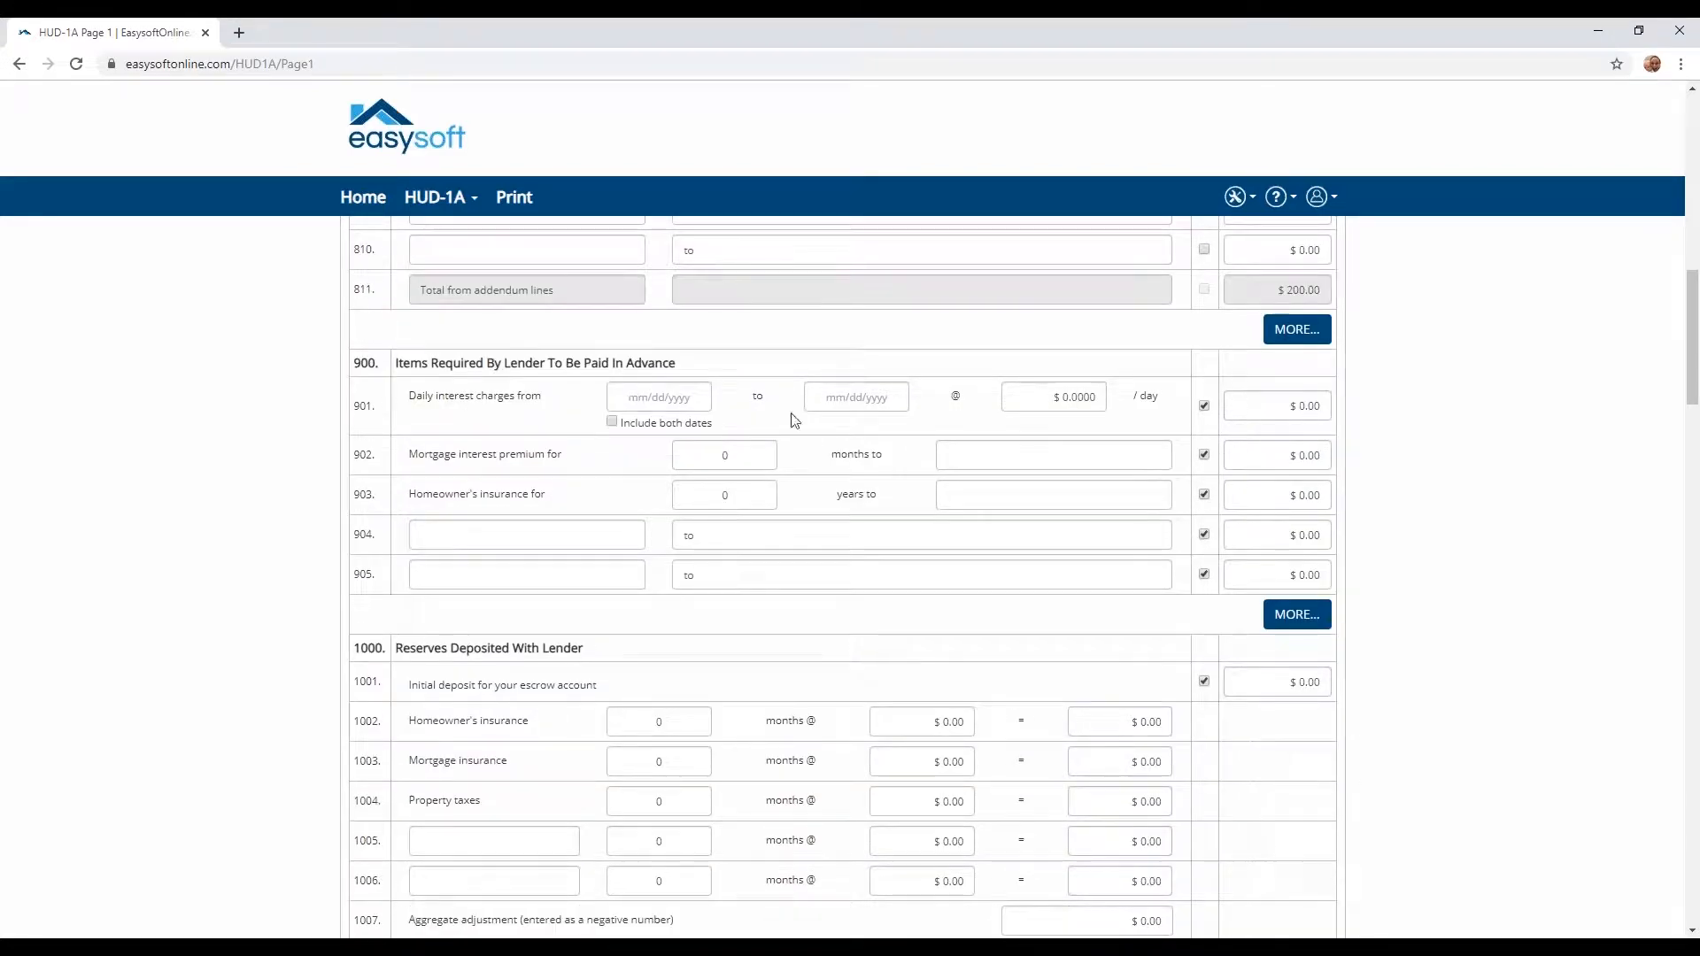
{"action": "left_click", "coordinate": [659, 401]}
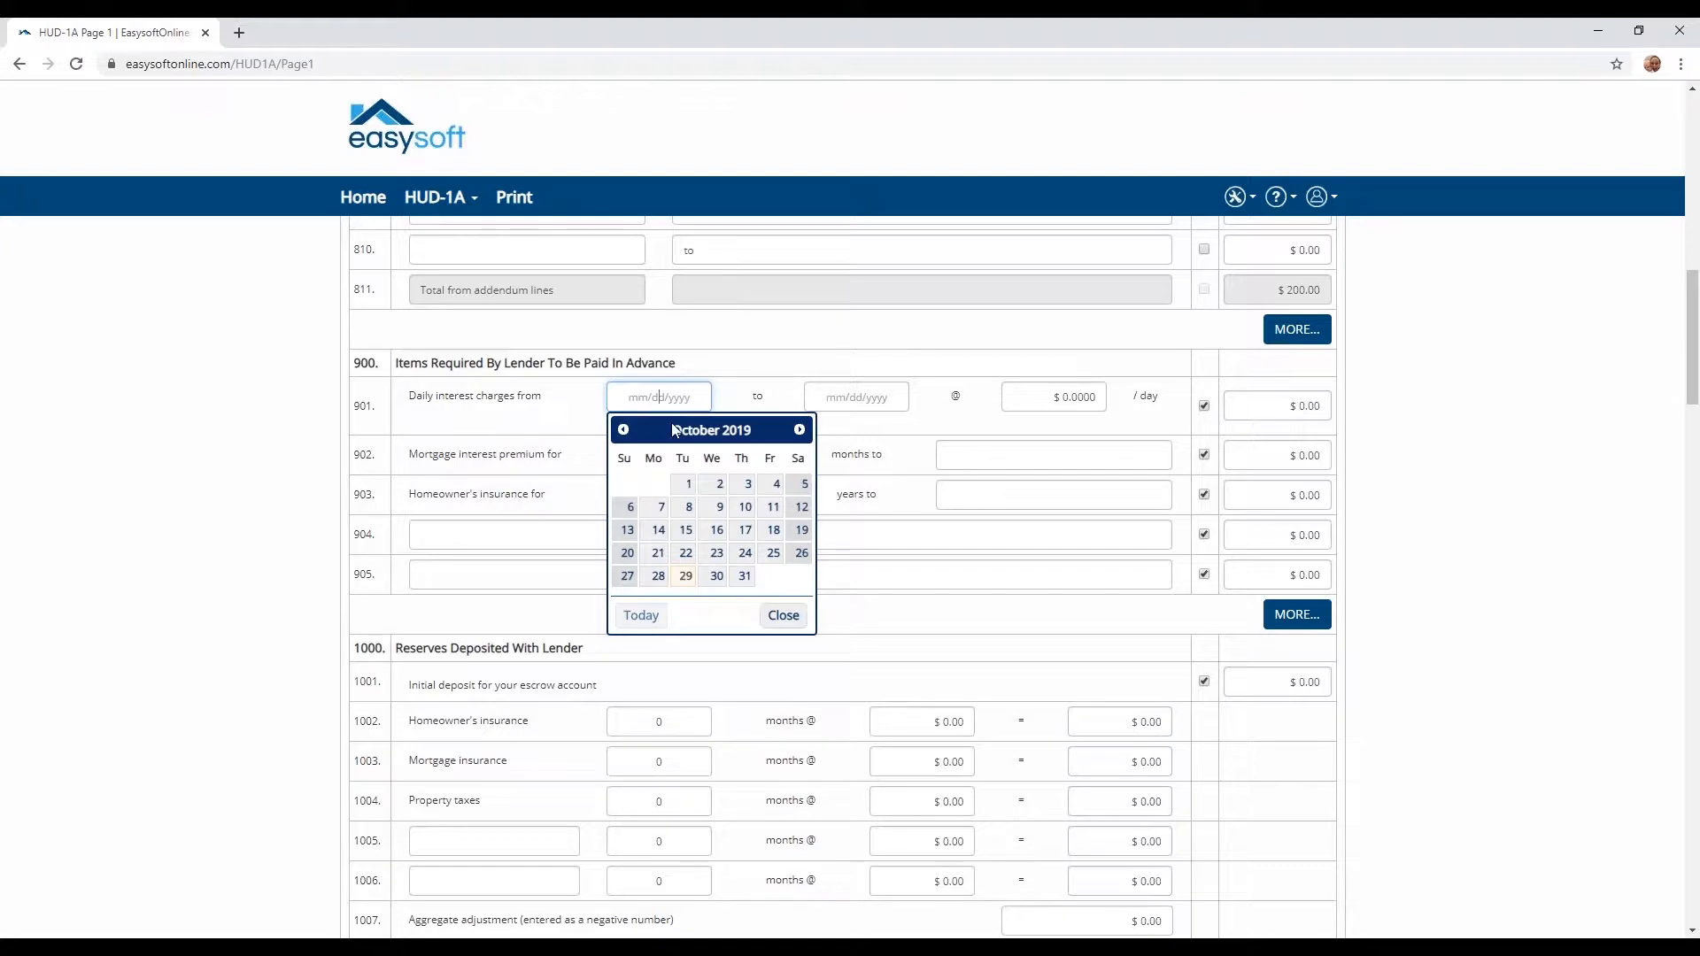
{"action": "left_click", "coordinate": [691, 485]}
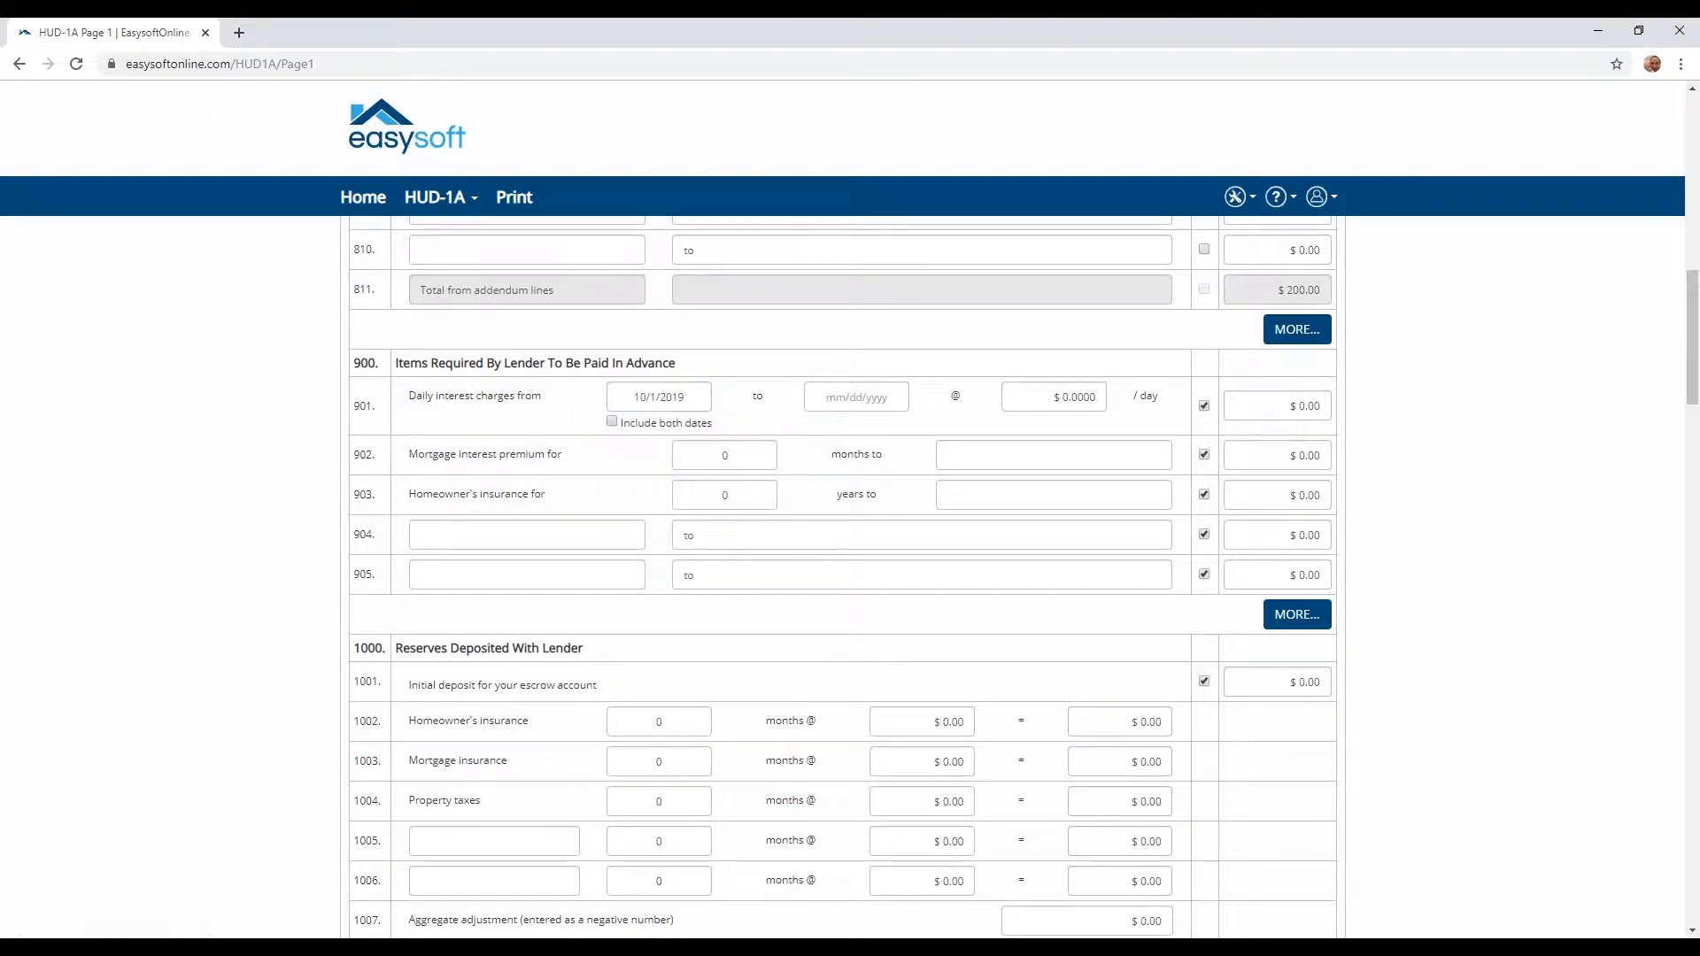
{"action": "left_click", "coordinate": [846, 400]}
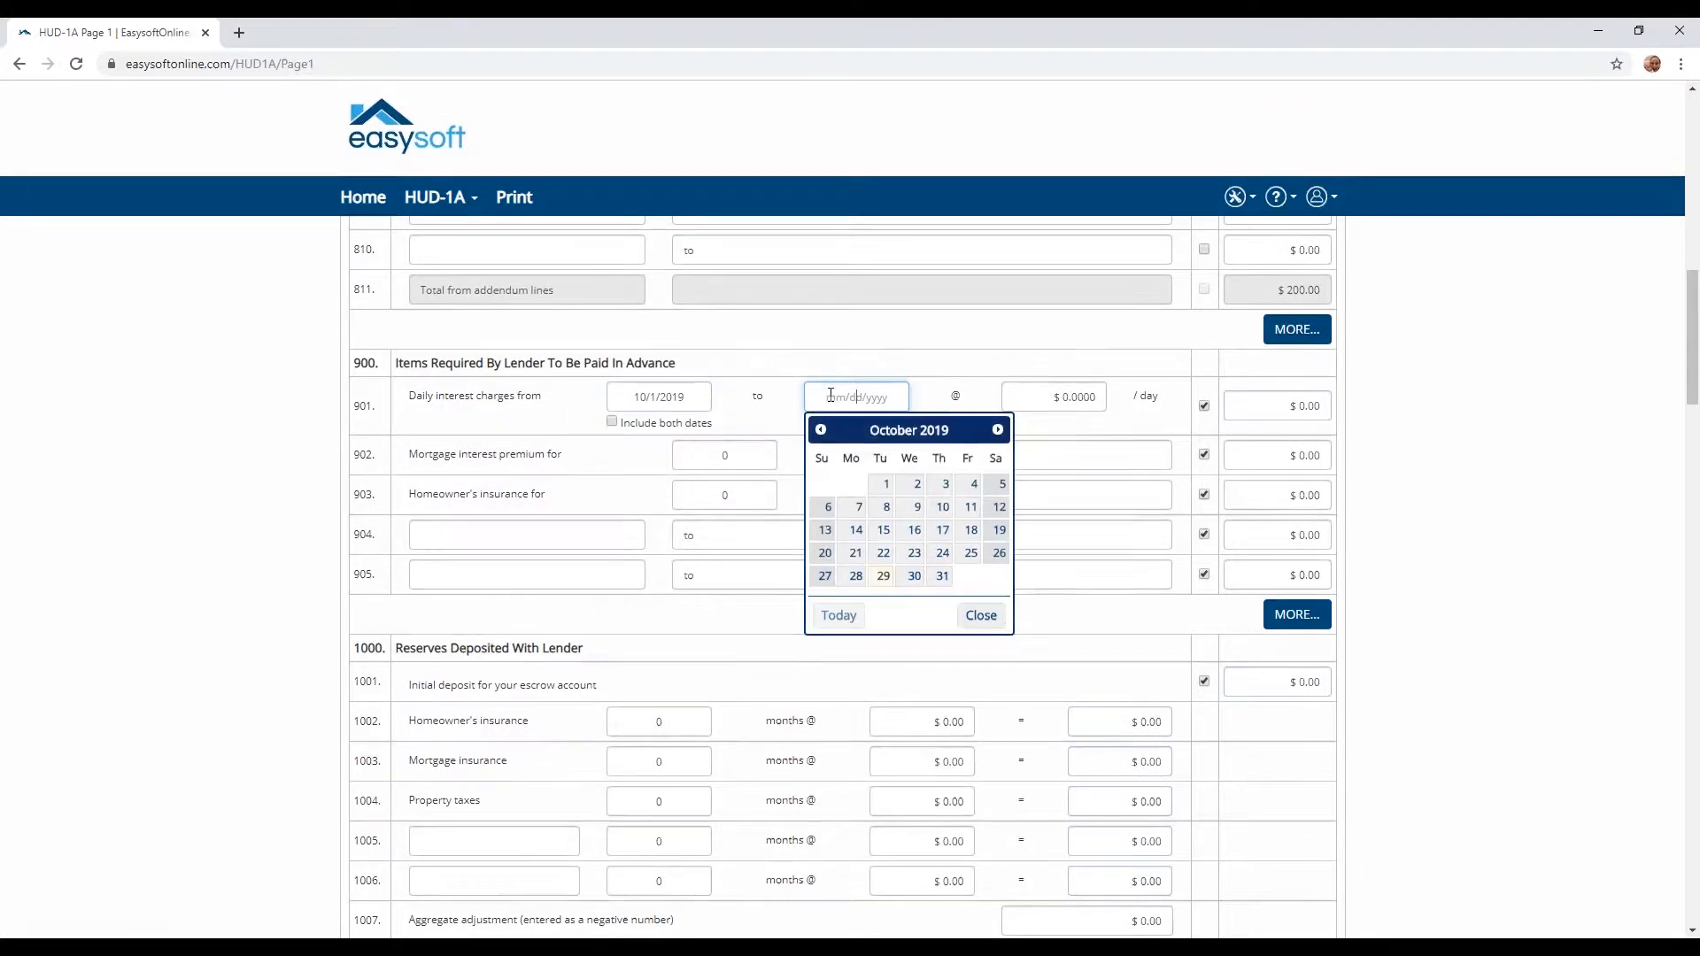
{"action": "left_click", "coordinate": [998, 429]}
{"action": "left_click", "coordinate": [973, 483]}
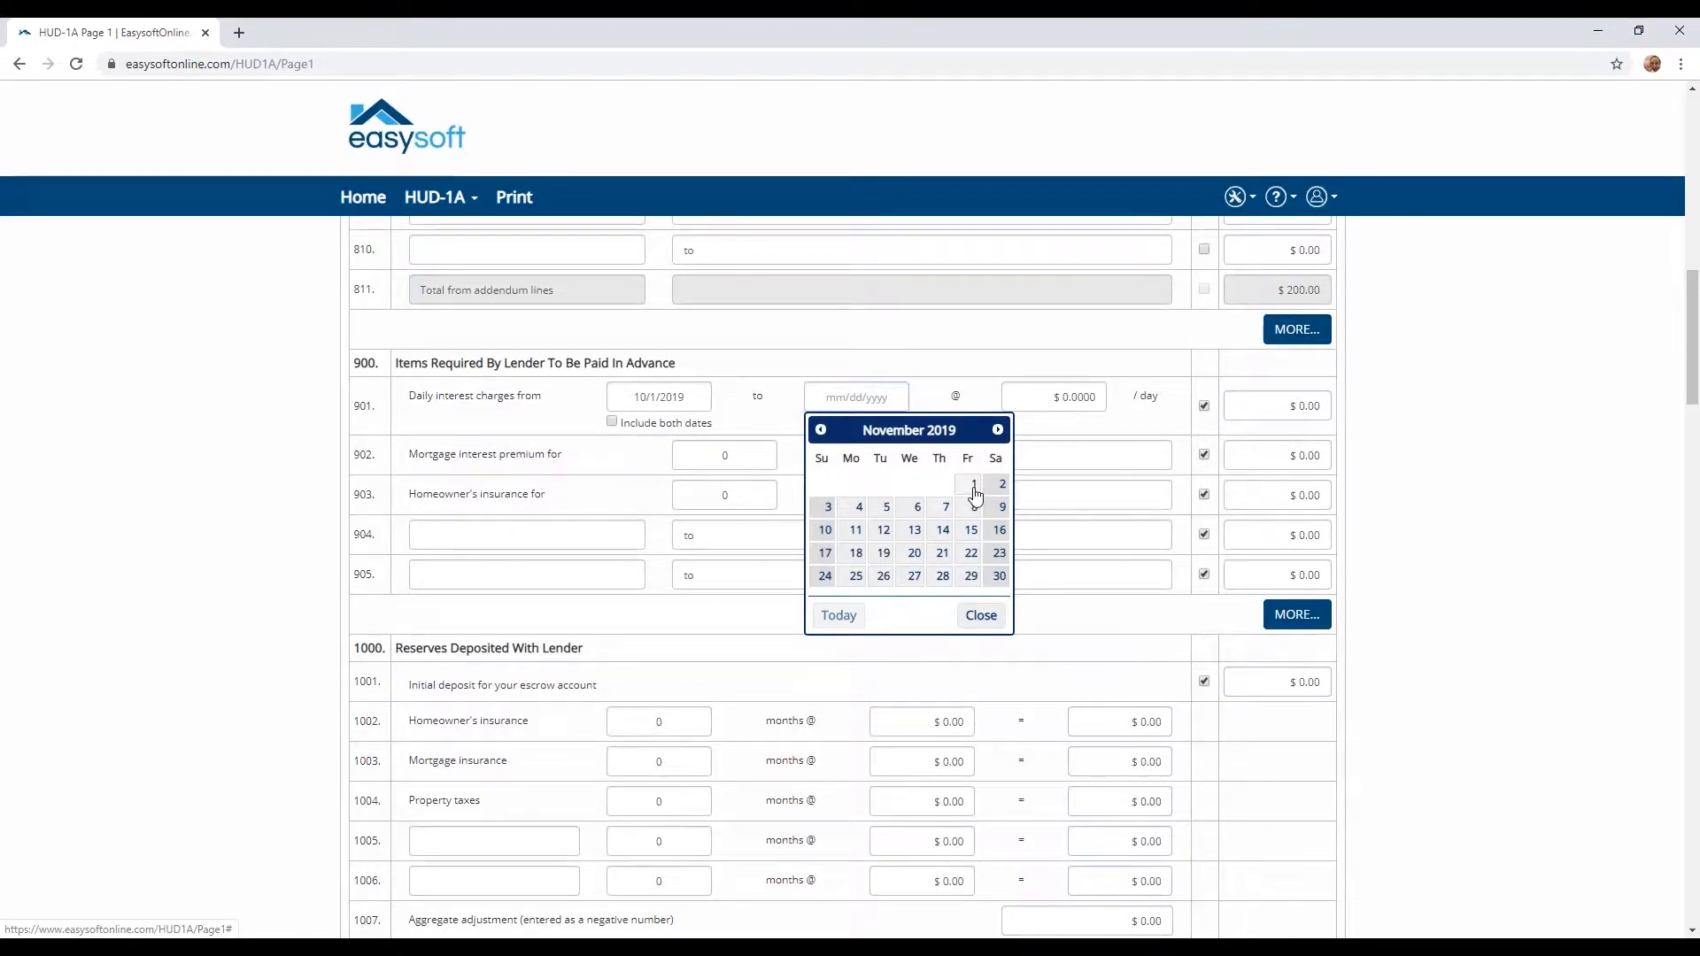
{"action": "left_click", "coordinate": [1096, 411]}
{"action": "type", "text": "10"}
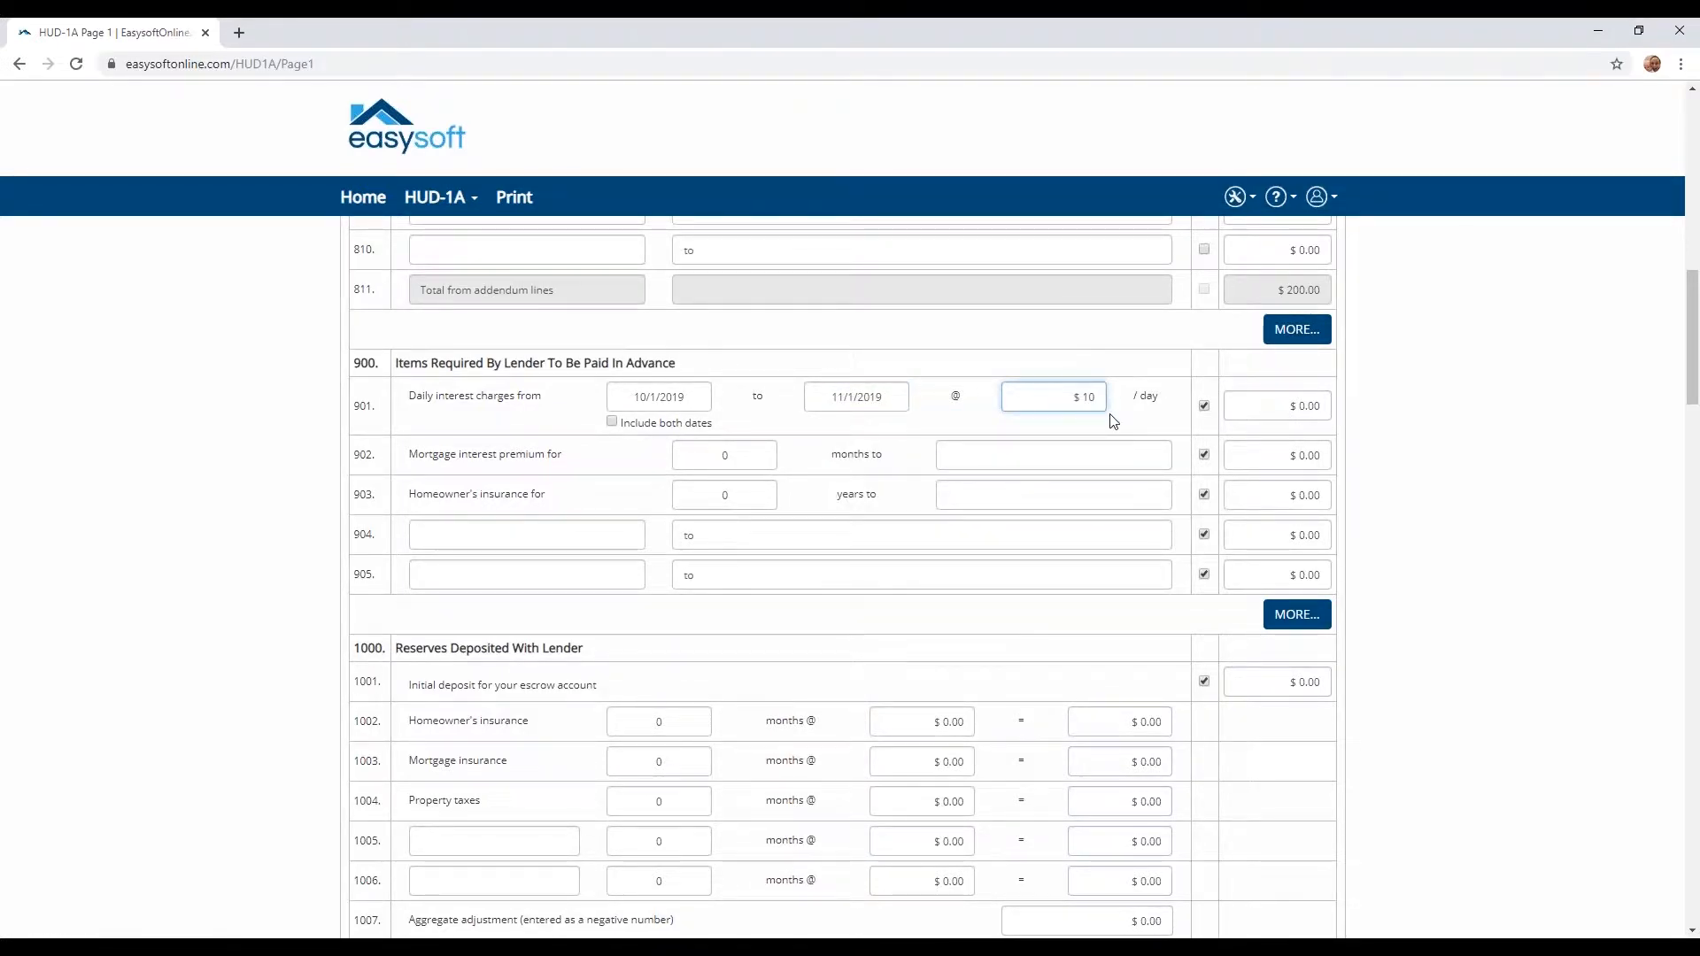
{"action": "key", "text": "Tab"}
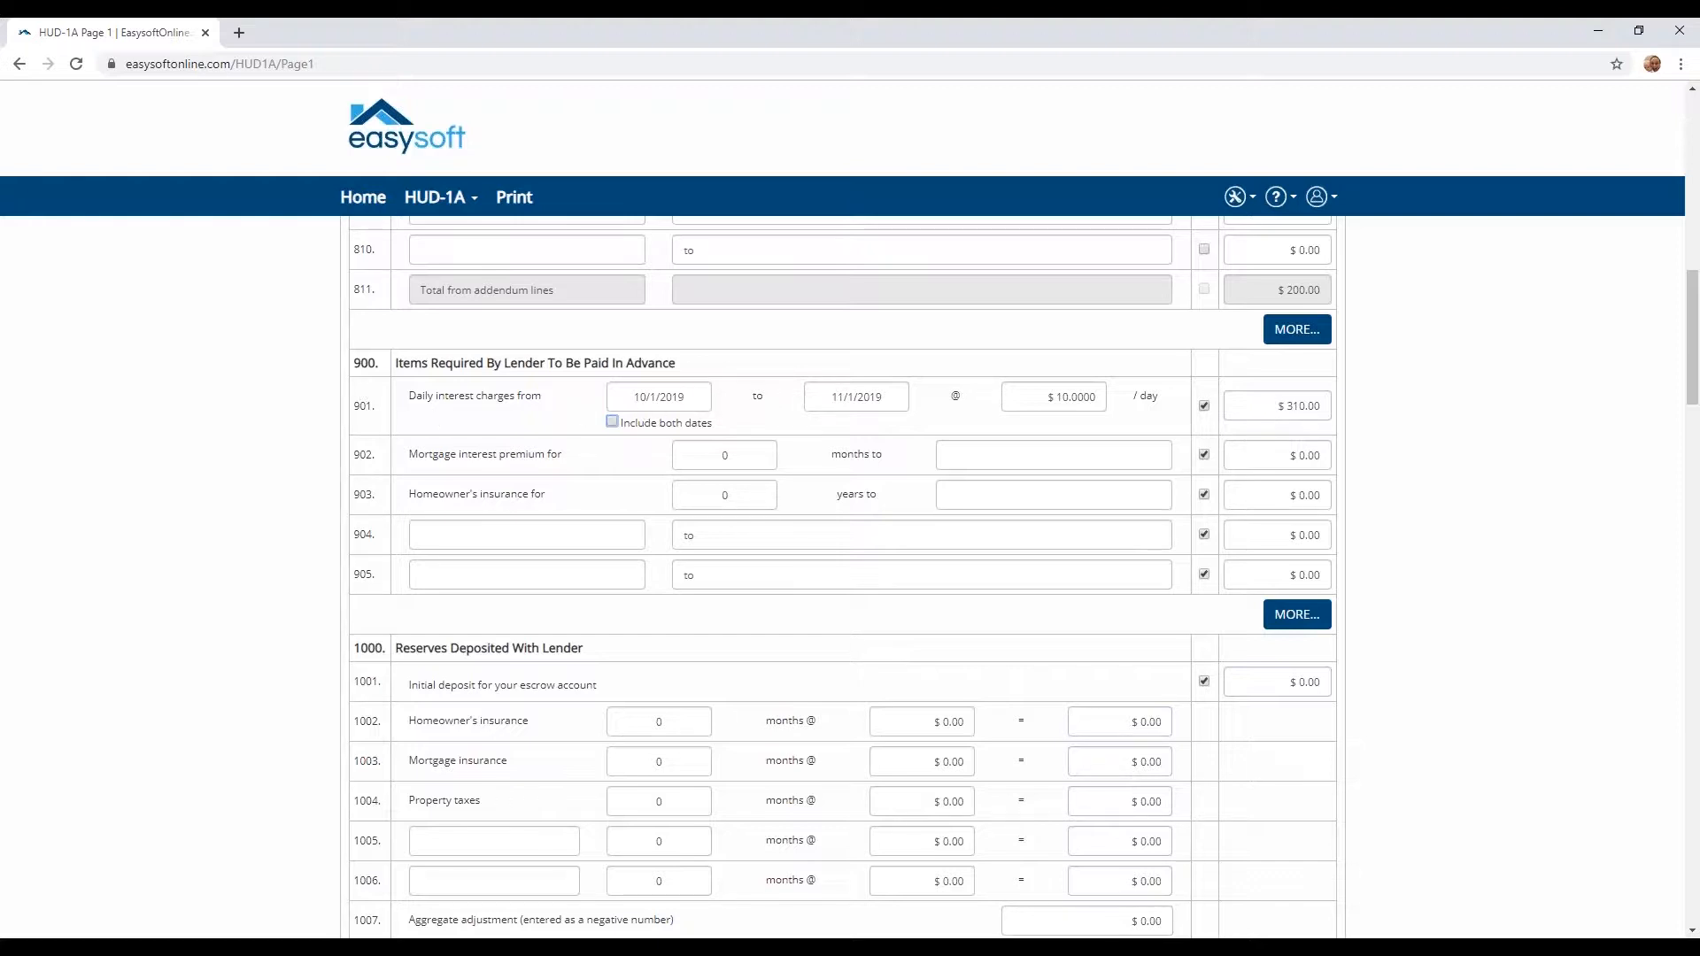
- Include both dates in the line 901 interest, and set line 902 to 6 months and line 903 to 6 years
{"action": "left_click", "coordinate": [612, 421]}
{"action": "left_click", "coordinate": [1247, 403]}
{"action": "left_click", "coordinate": [764, 467]}
{"action": "type", "text": "6"}
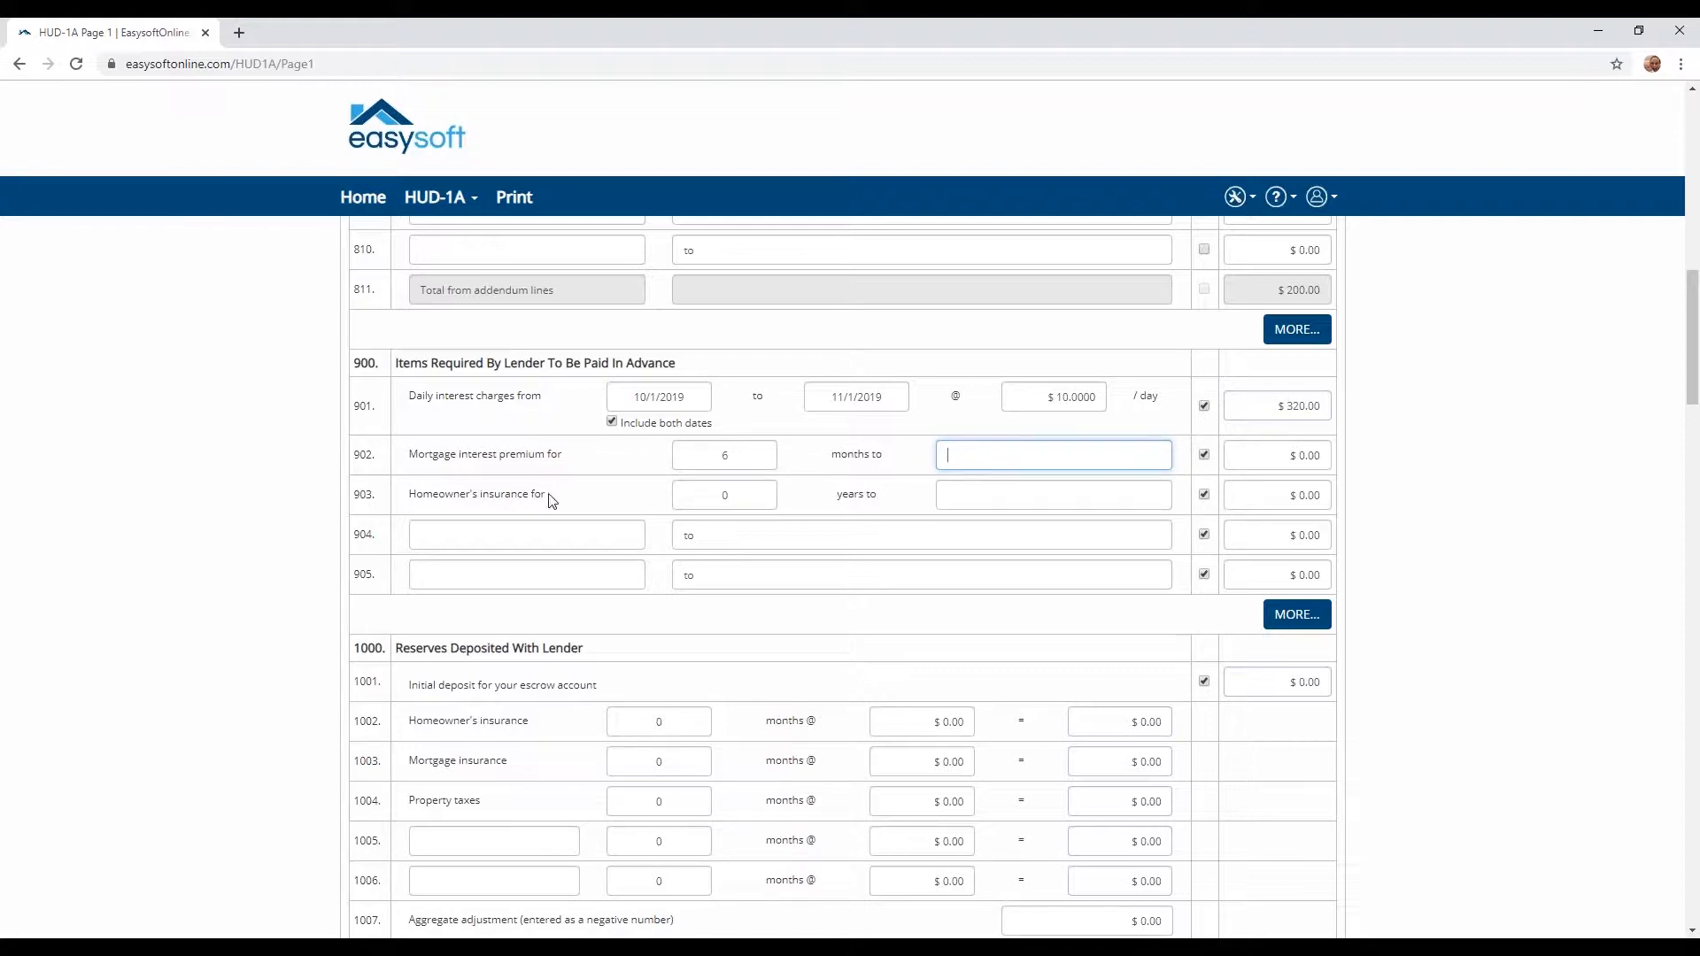
{"action": "left_click", "coordinate": [713, 497]}
{"action": "type", "text": "6"}
{"action": "key", "text": "Tab"}
- Set the mortgage interest premium on line 902 and the homeowner's insurance on line 903 to $50 each
{"action": "left_click", "coordinate": [1328, 453]}
{"action": "type", "text": "50"}
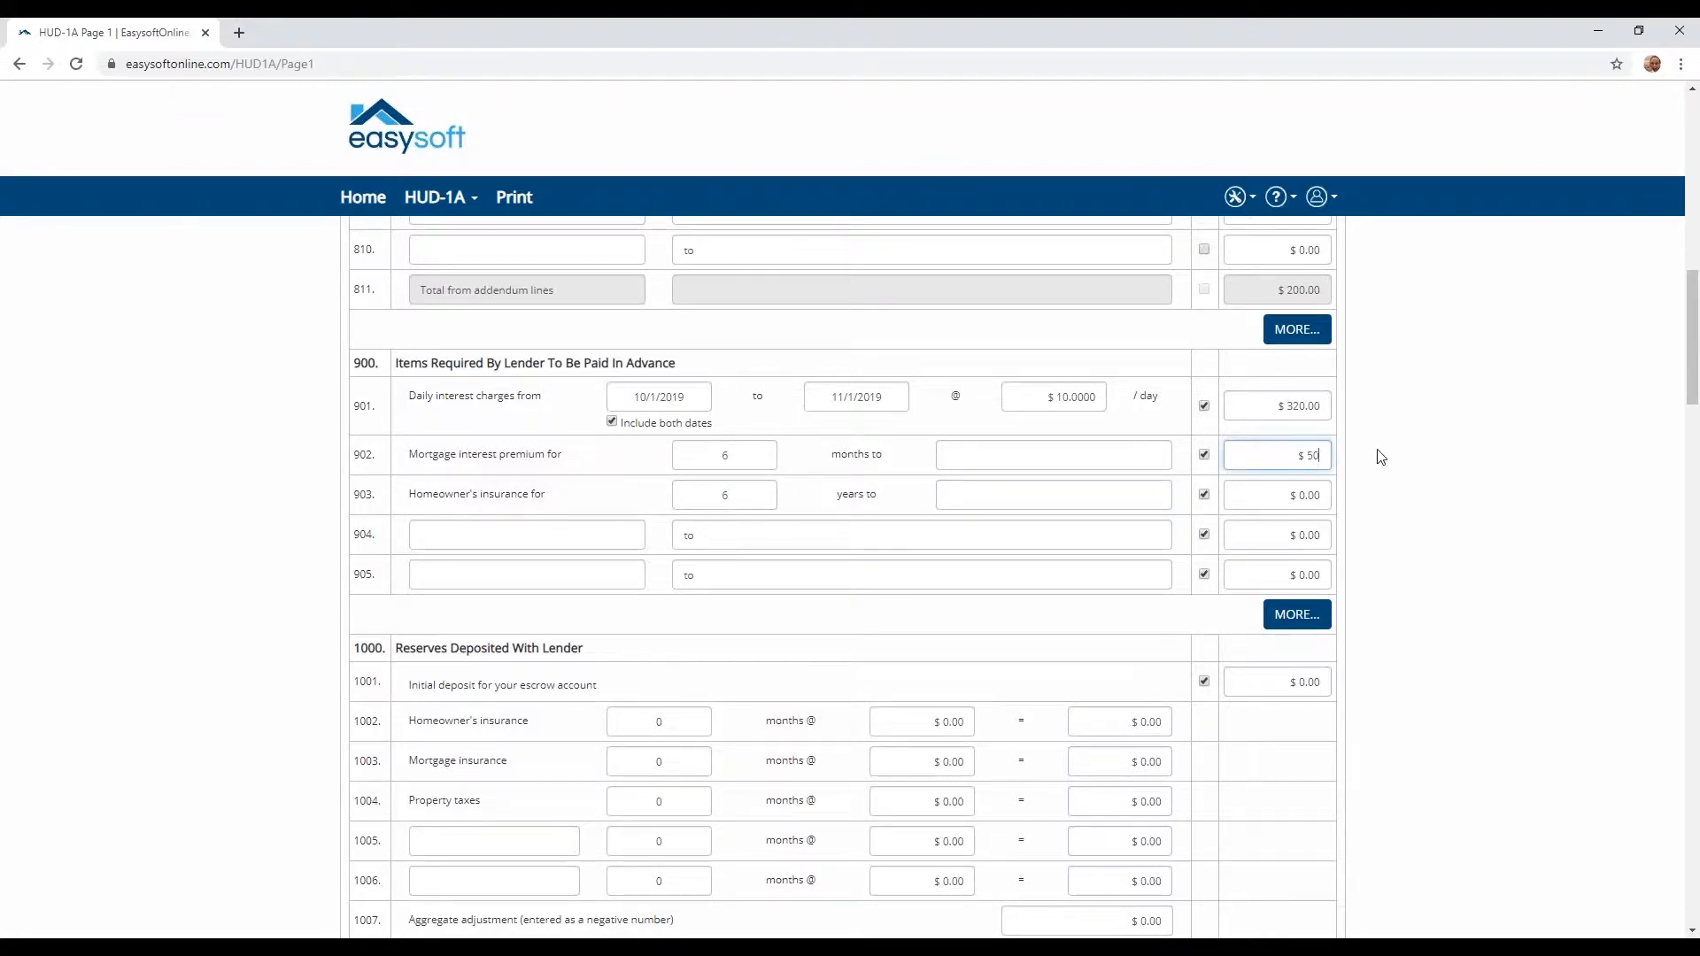
{"action": "key", "text": "Tab"}
{"action": "left_click", "coordinate": [1253, 493]}
{"action": "type", "text": "50"}
{"action": "key", "text": "Tab"}
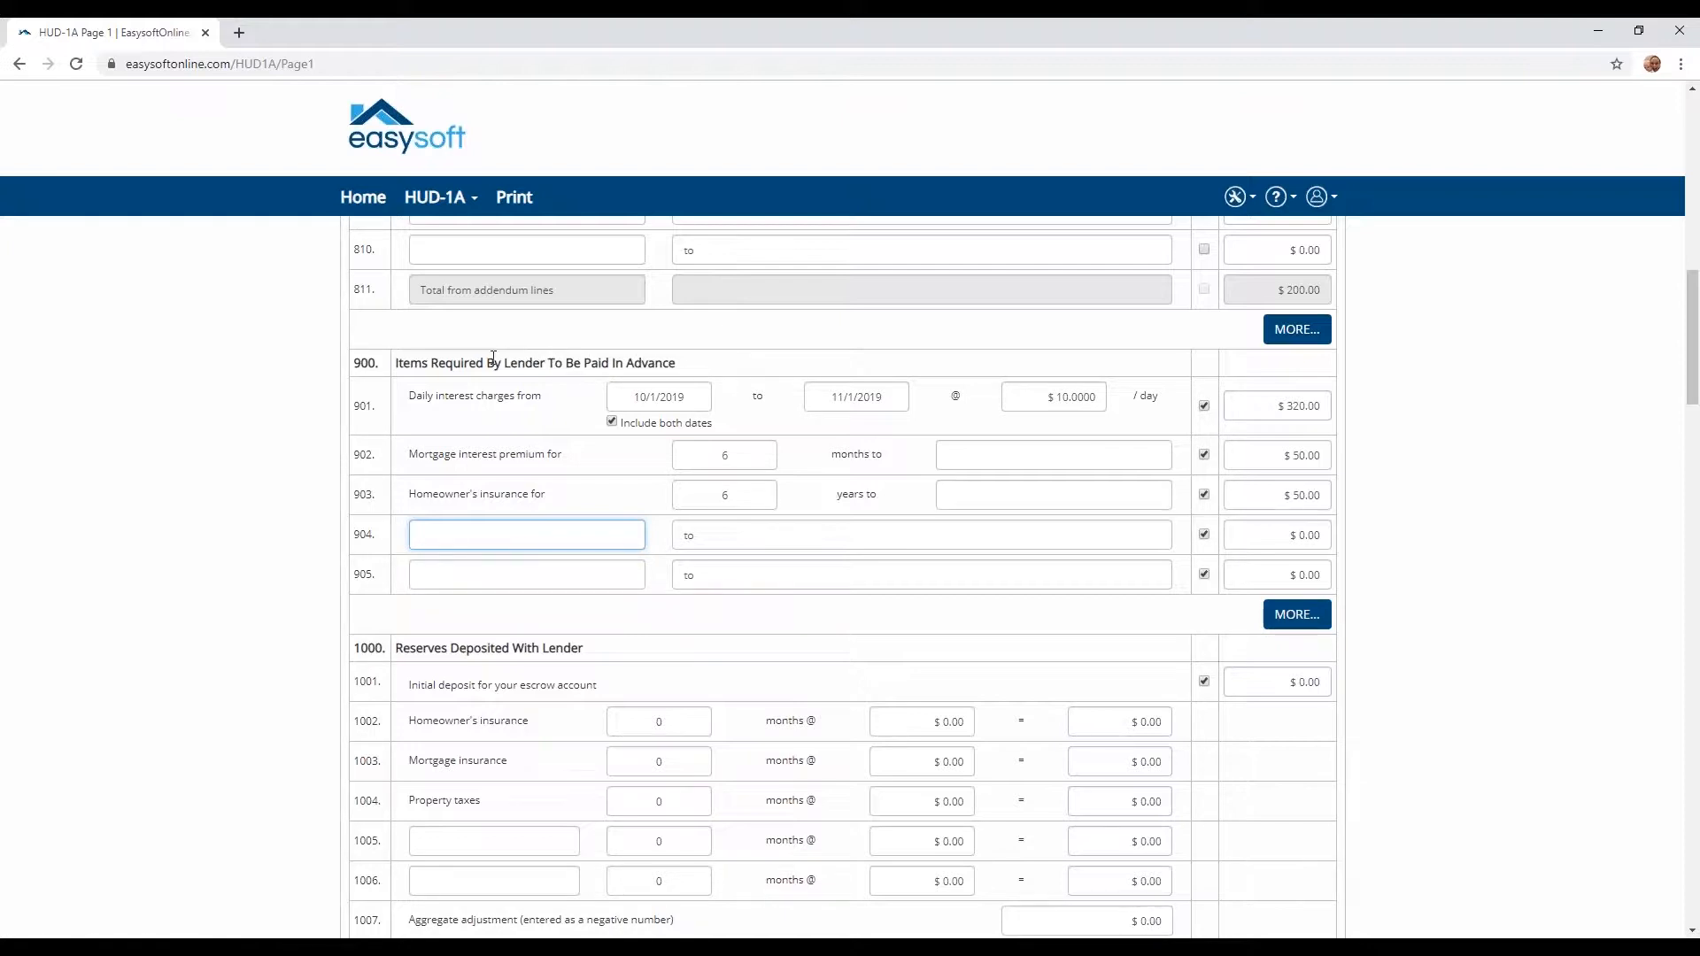
- Set the homeowner's insurance reserve on line 1002 to 6 months at $5 per month
{"action": "scroll", "coordinate": [855, 642], "scroll_direction": "down", "scroll_amount": 2}
{"action": "scroll", "coordinate": [835, 498], "scroll_direction": "down", "scroll_amount": 1}
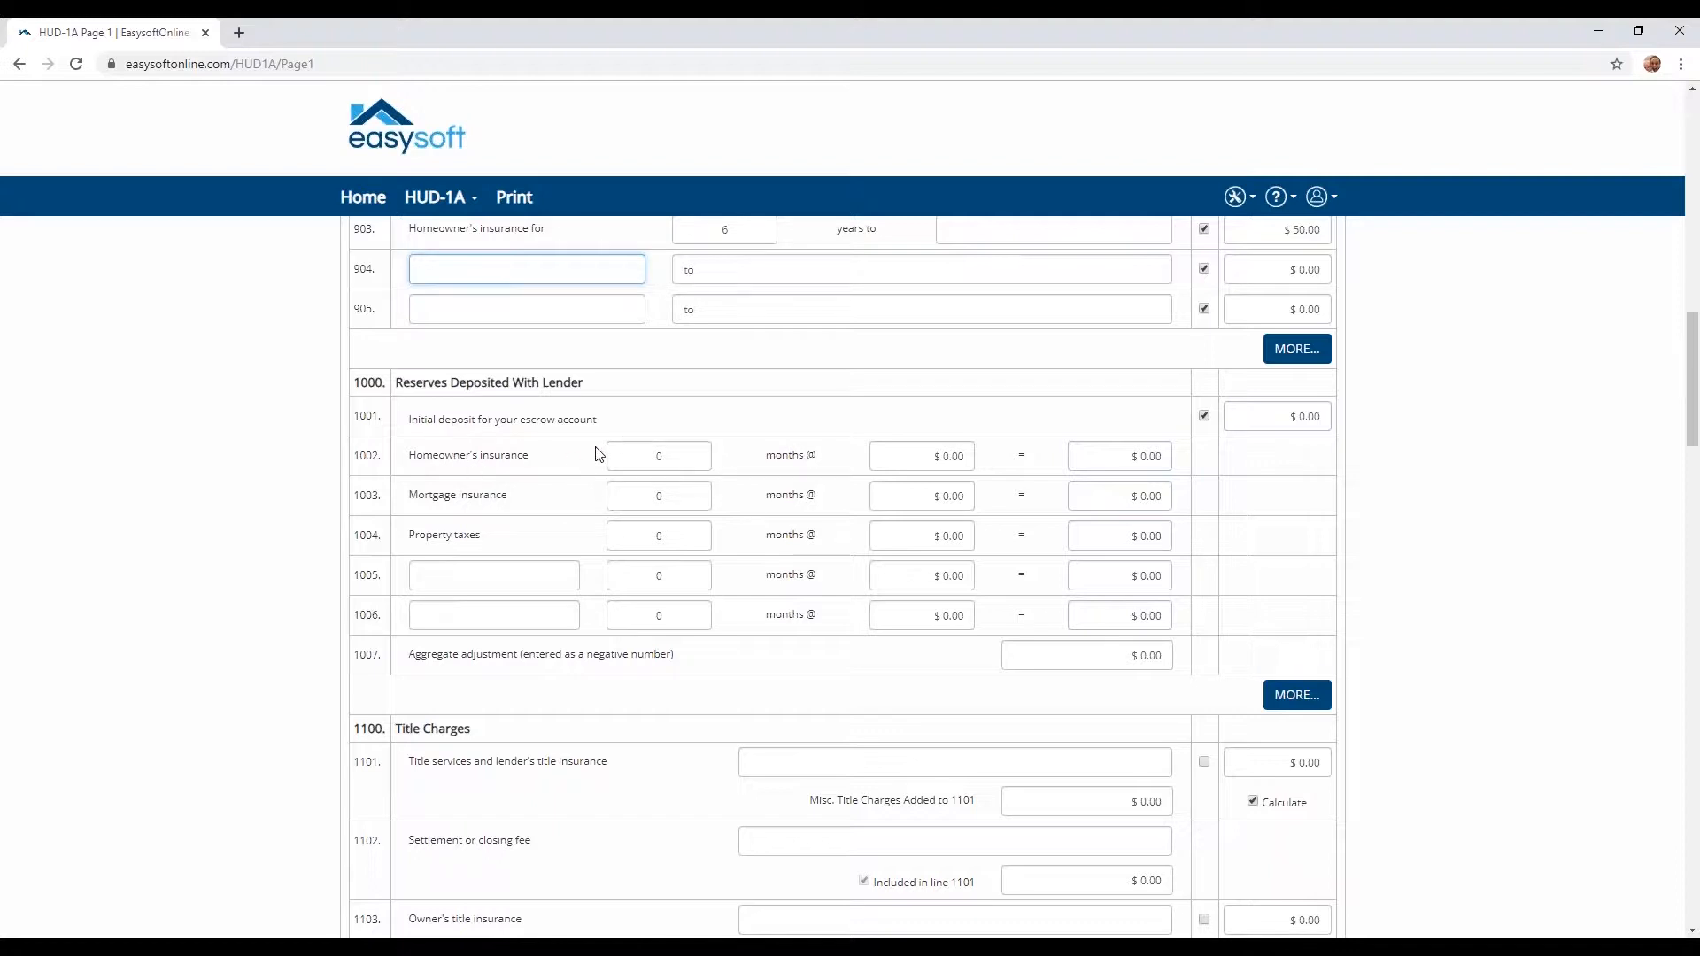
{"action": "left_click", "coordinate": [638, 458]}
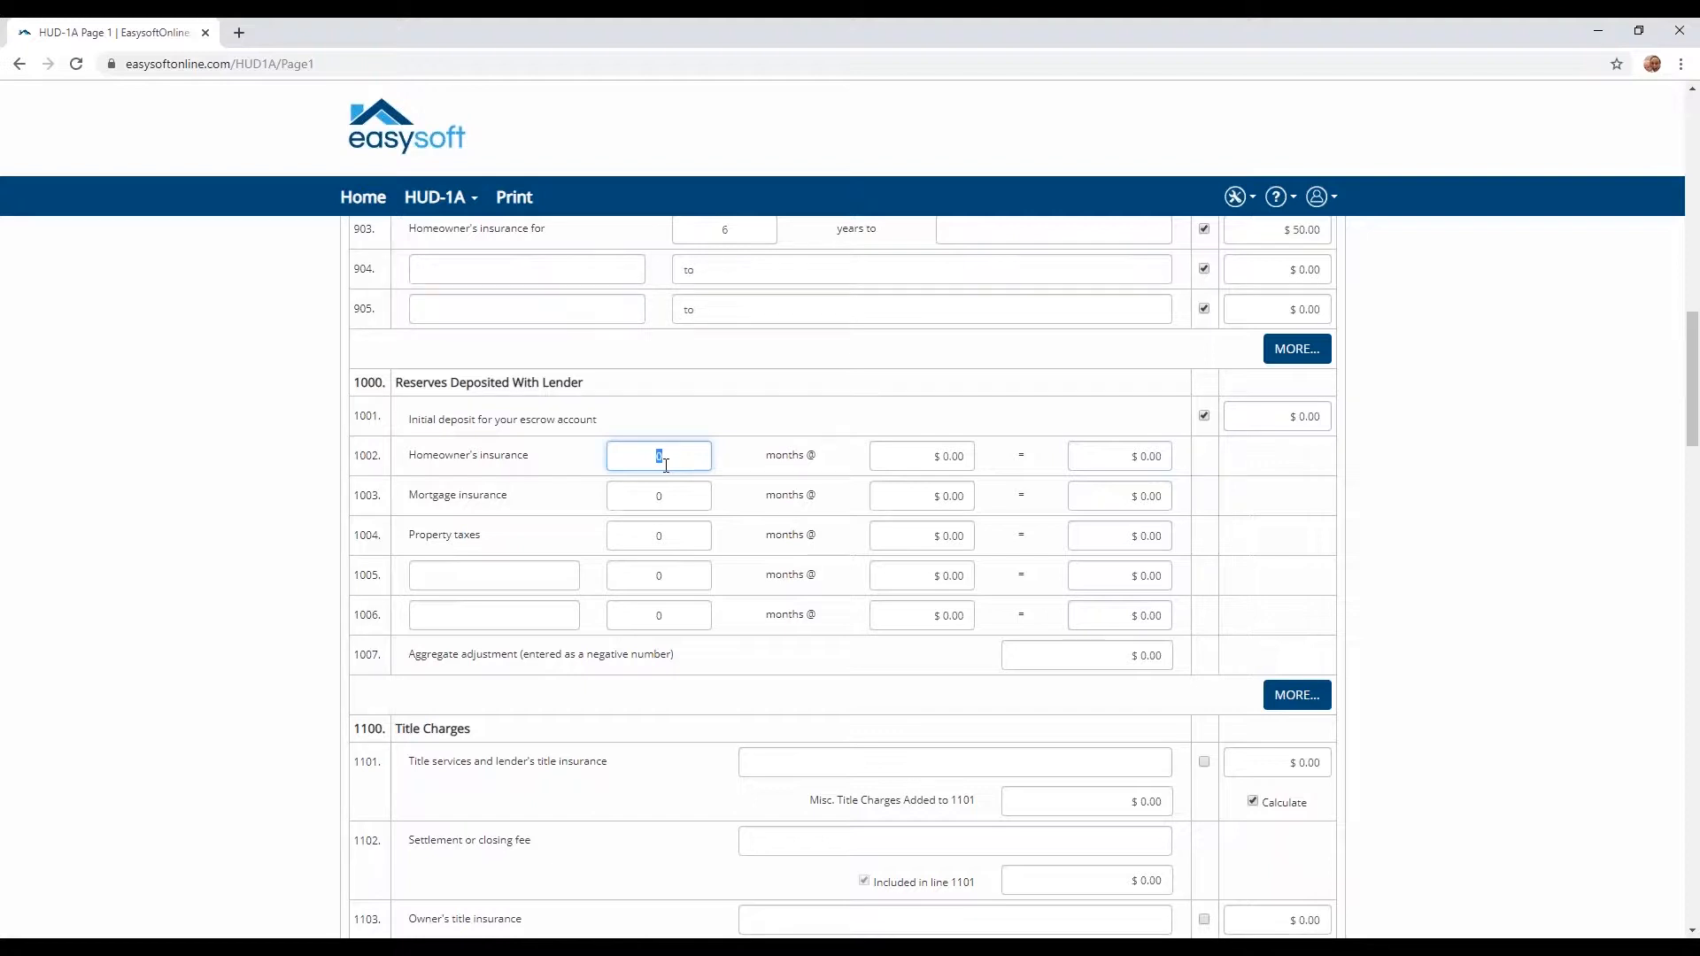
{"action": "type", "text": "6"}
{"action": "left_click", "coordinate": [890, 449]}
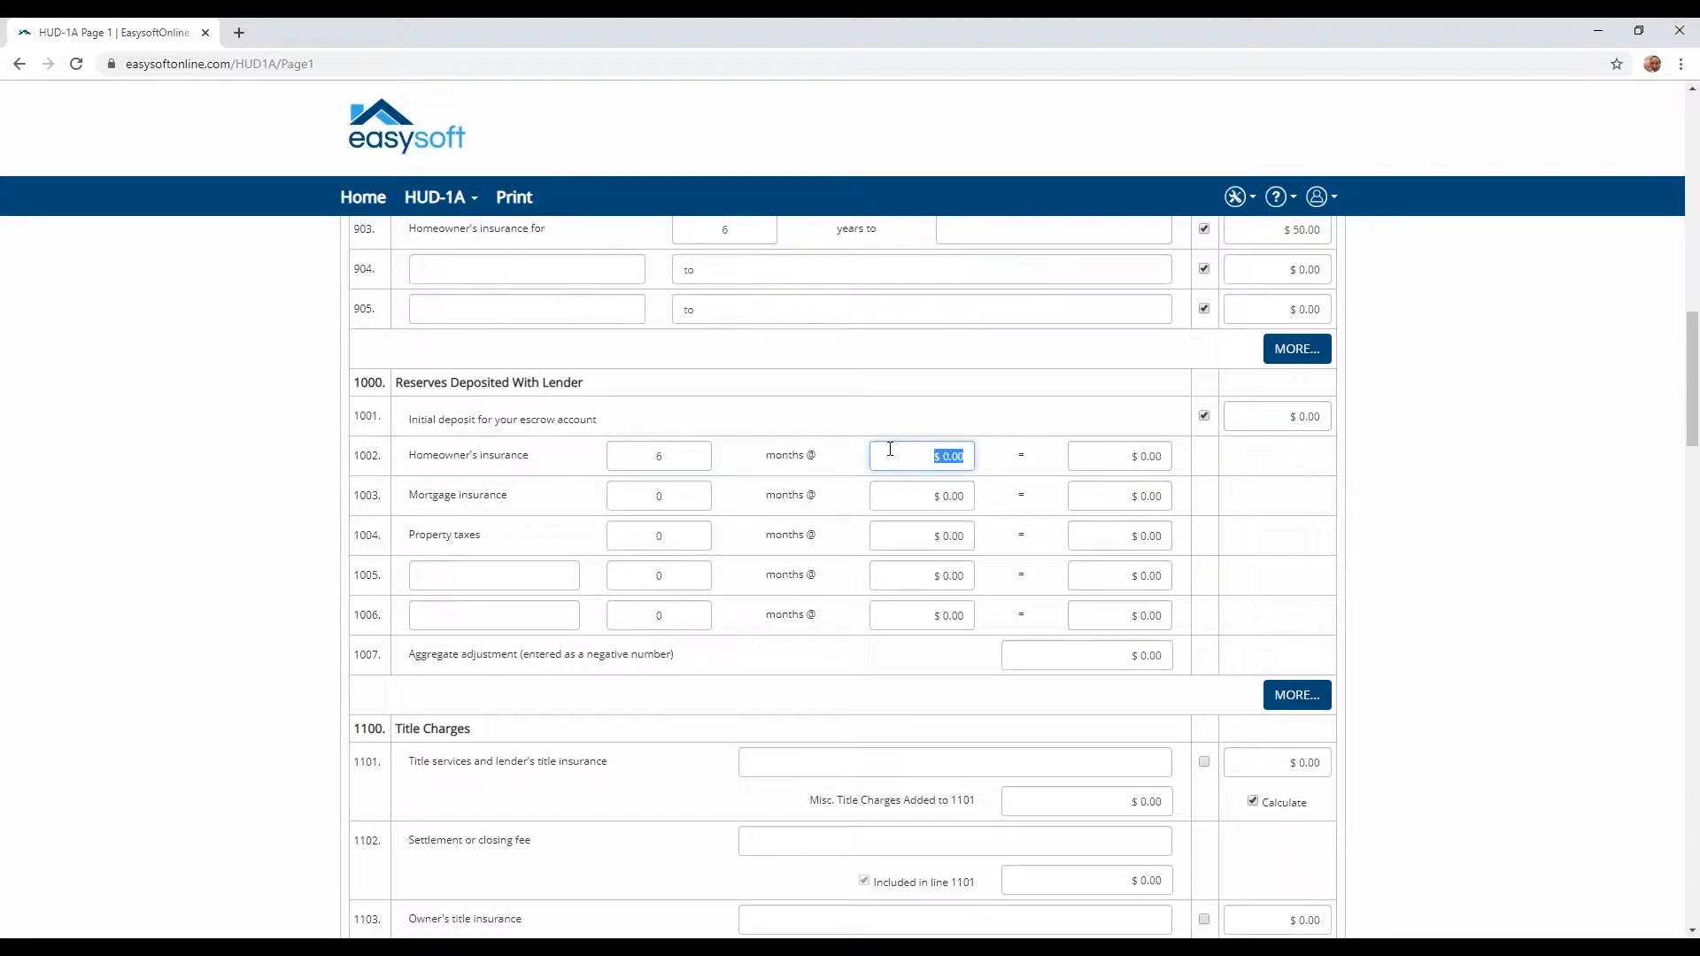
{"action": "type", "text": "5"}
{"action": "key", "text": "Tab"}
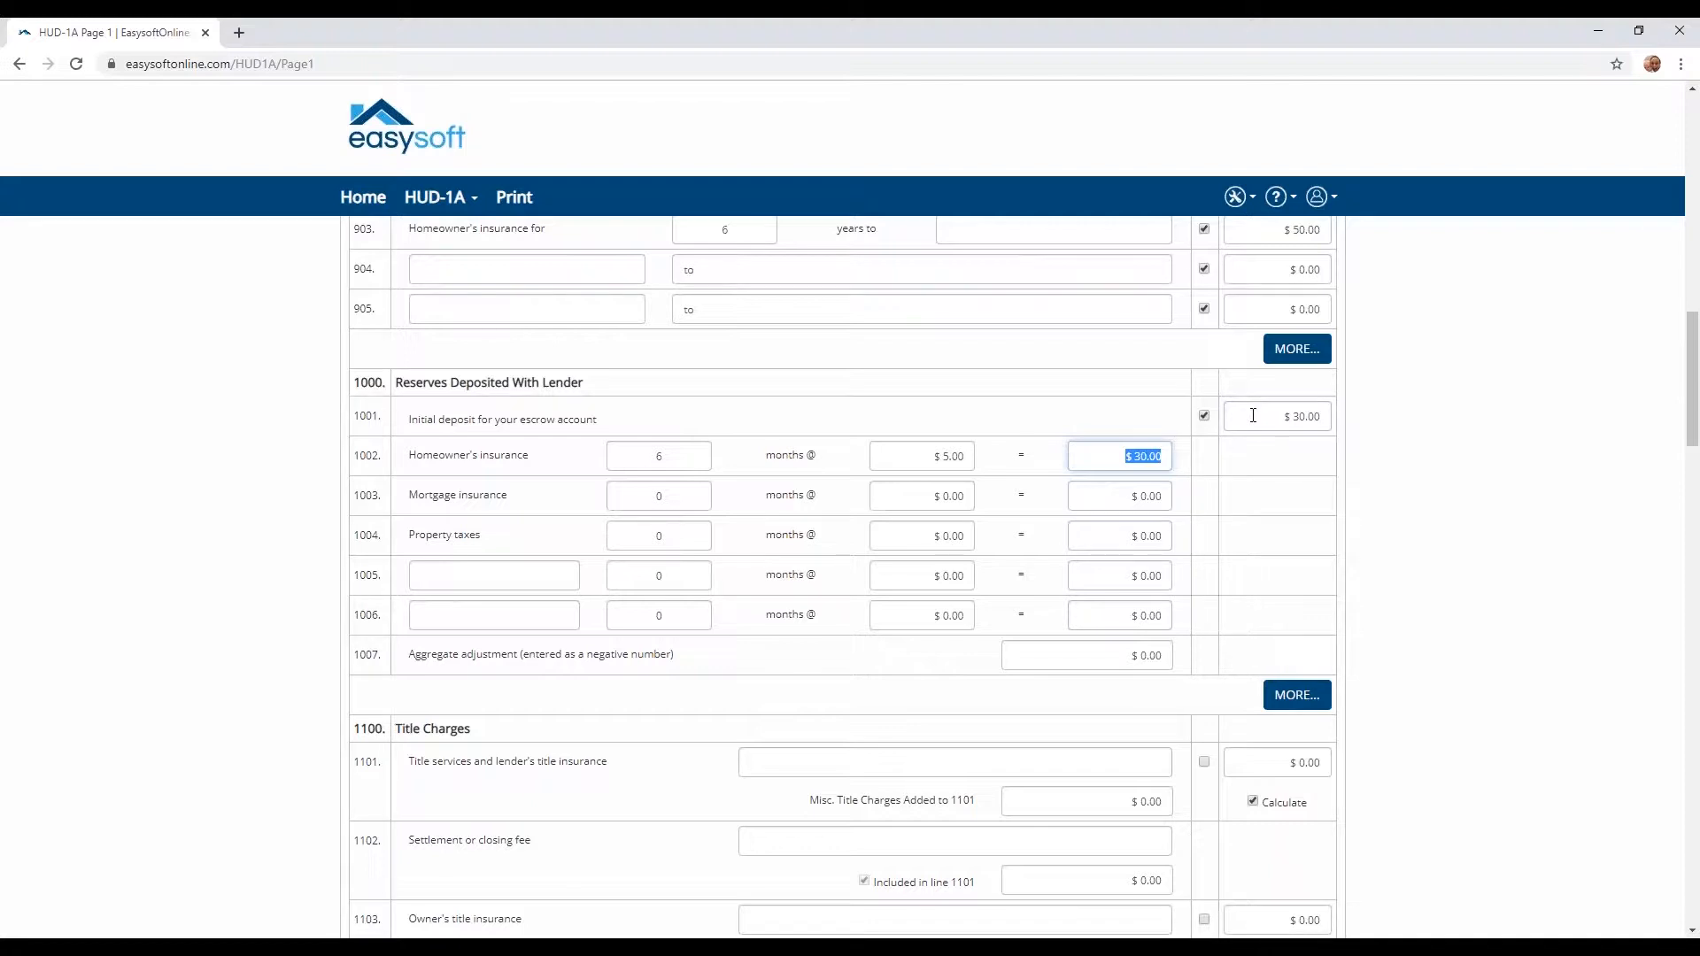
- Set the mortgage insurance reserve on line 1003 to 6 months at $10 per month
{"action": "left_click", "coordinate": [651, 497]}
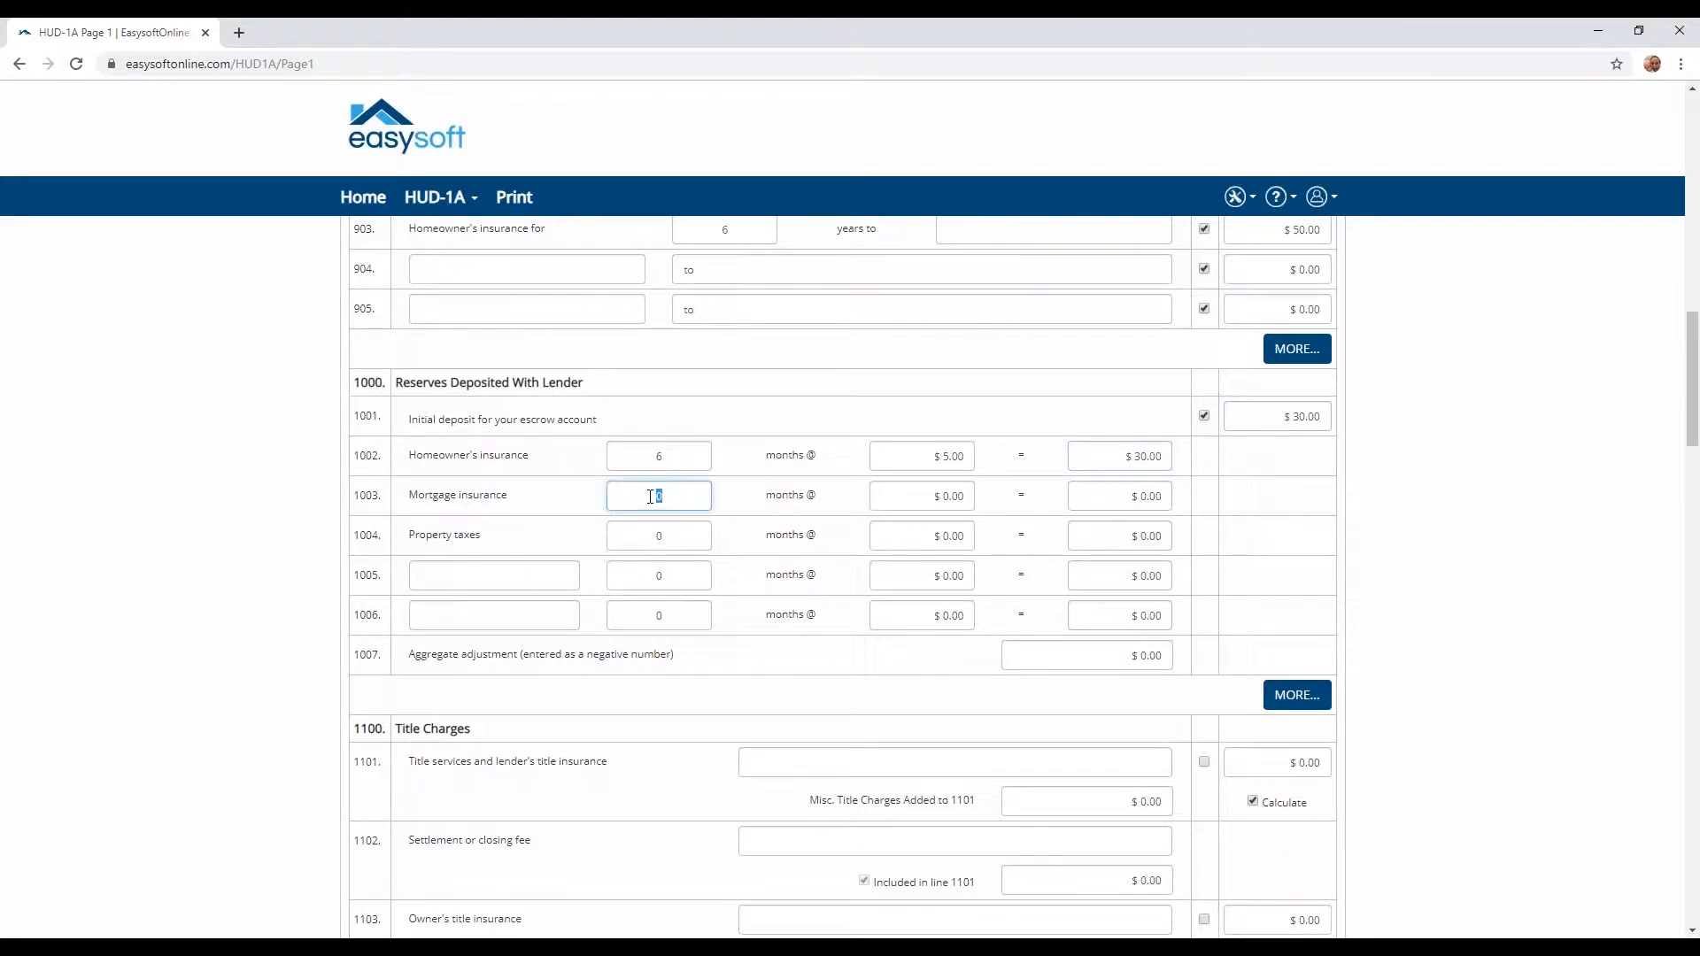
{"action": "type", "text": "6"}
{"action": "key", "text": "Tab"}
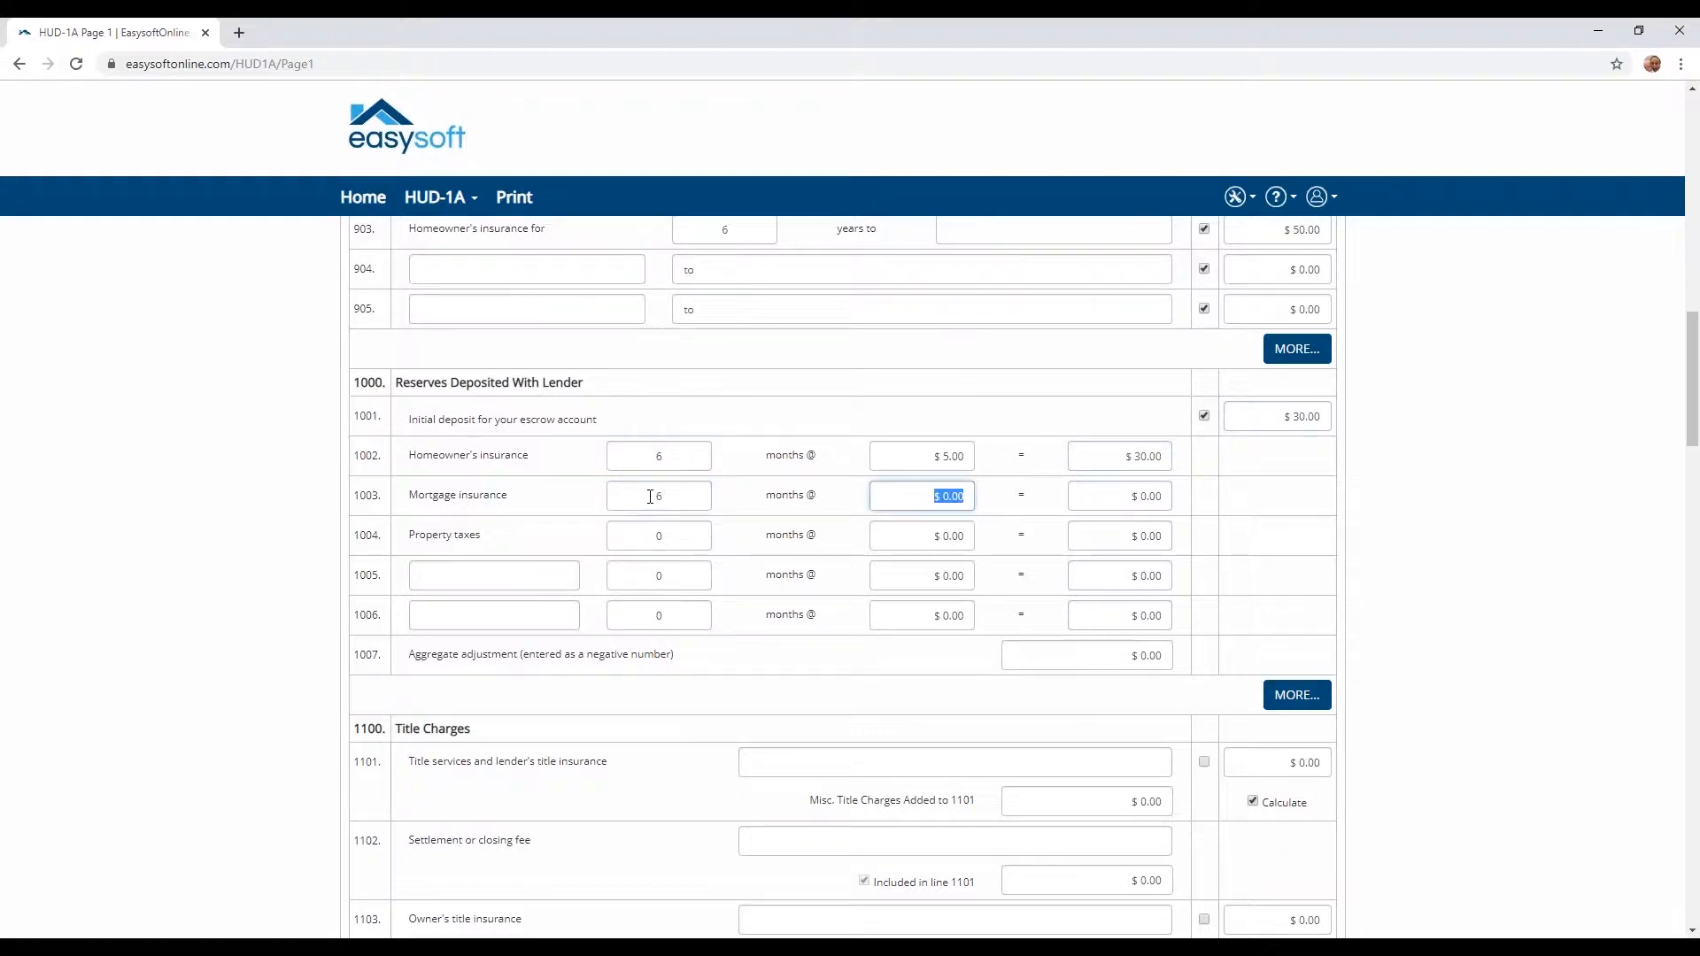
{"action": "type", "text": "10"}
{"action": "key", "text": "Tab"}
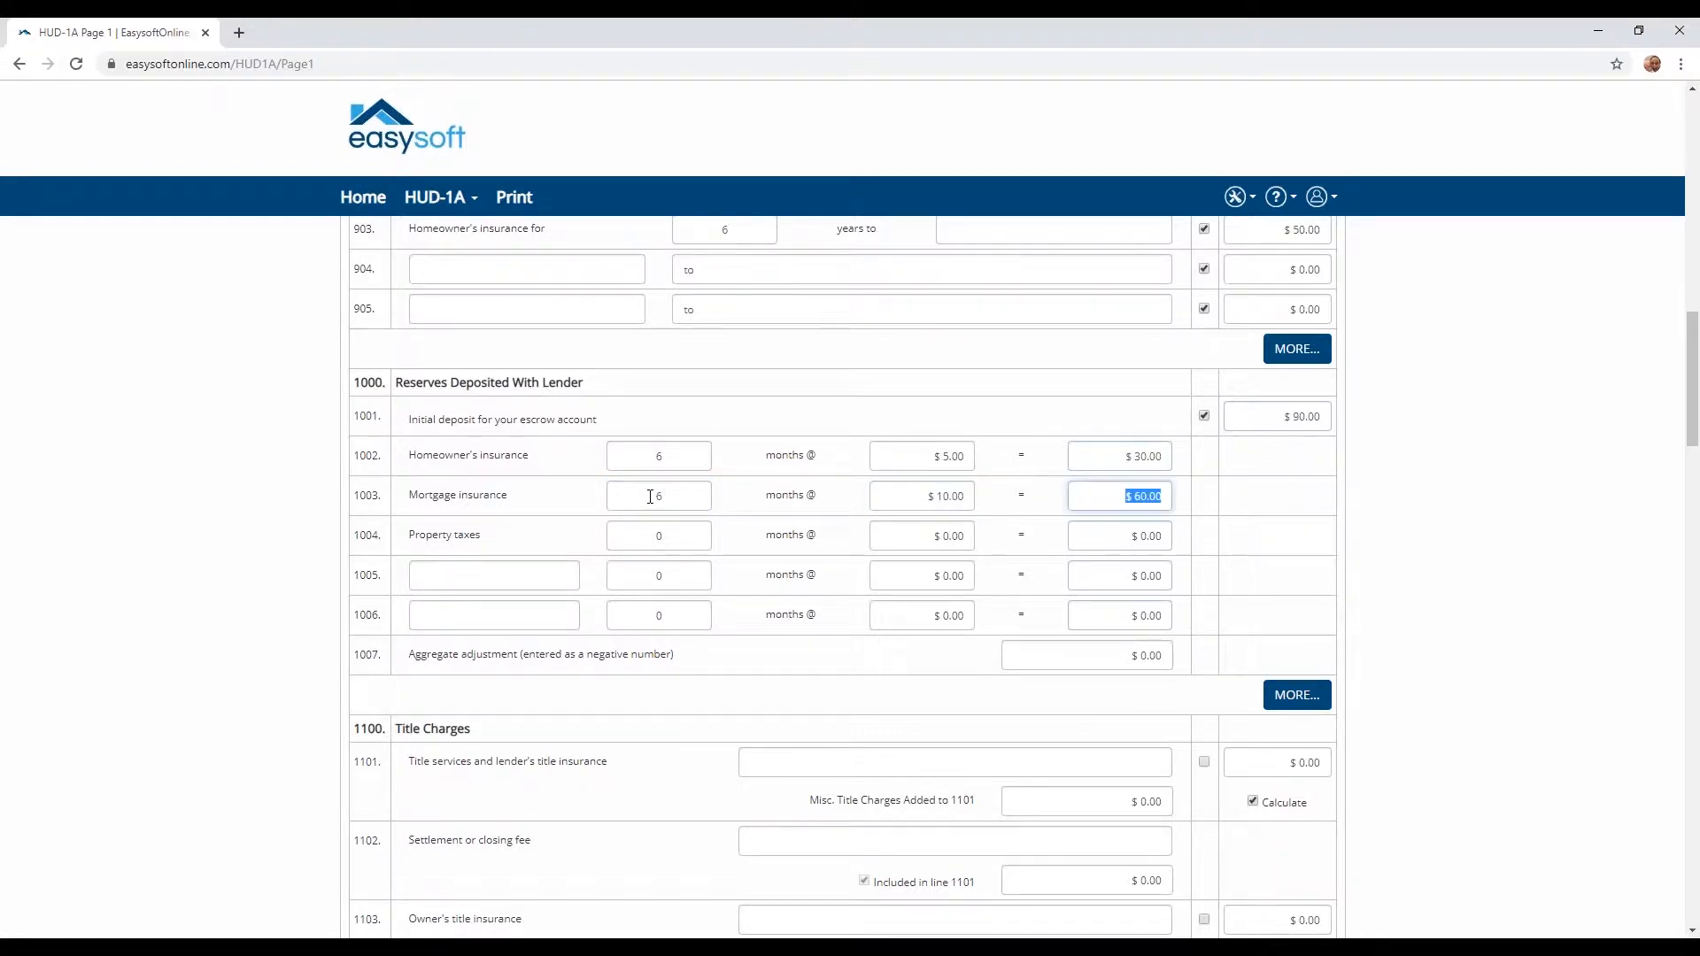
- Set the property taxes reserve on line 1004 to 6 months at $15 per month
{"action": "left_click", "coordinate": [675, 538]}
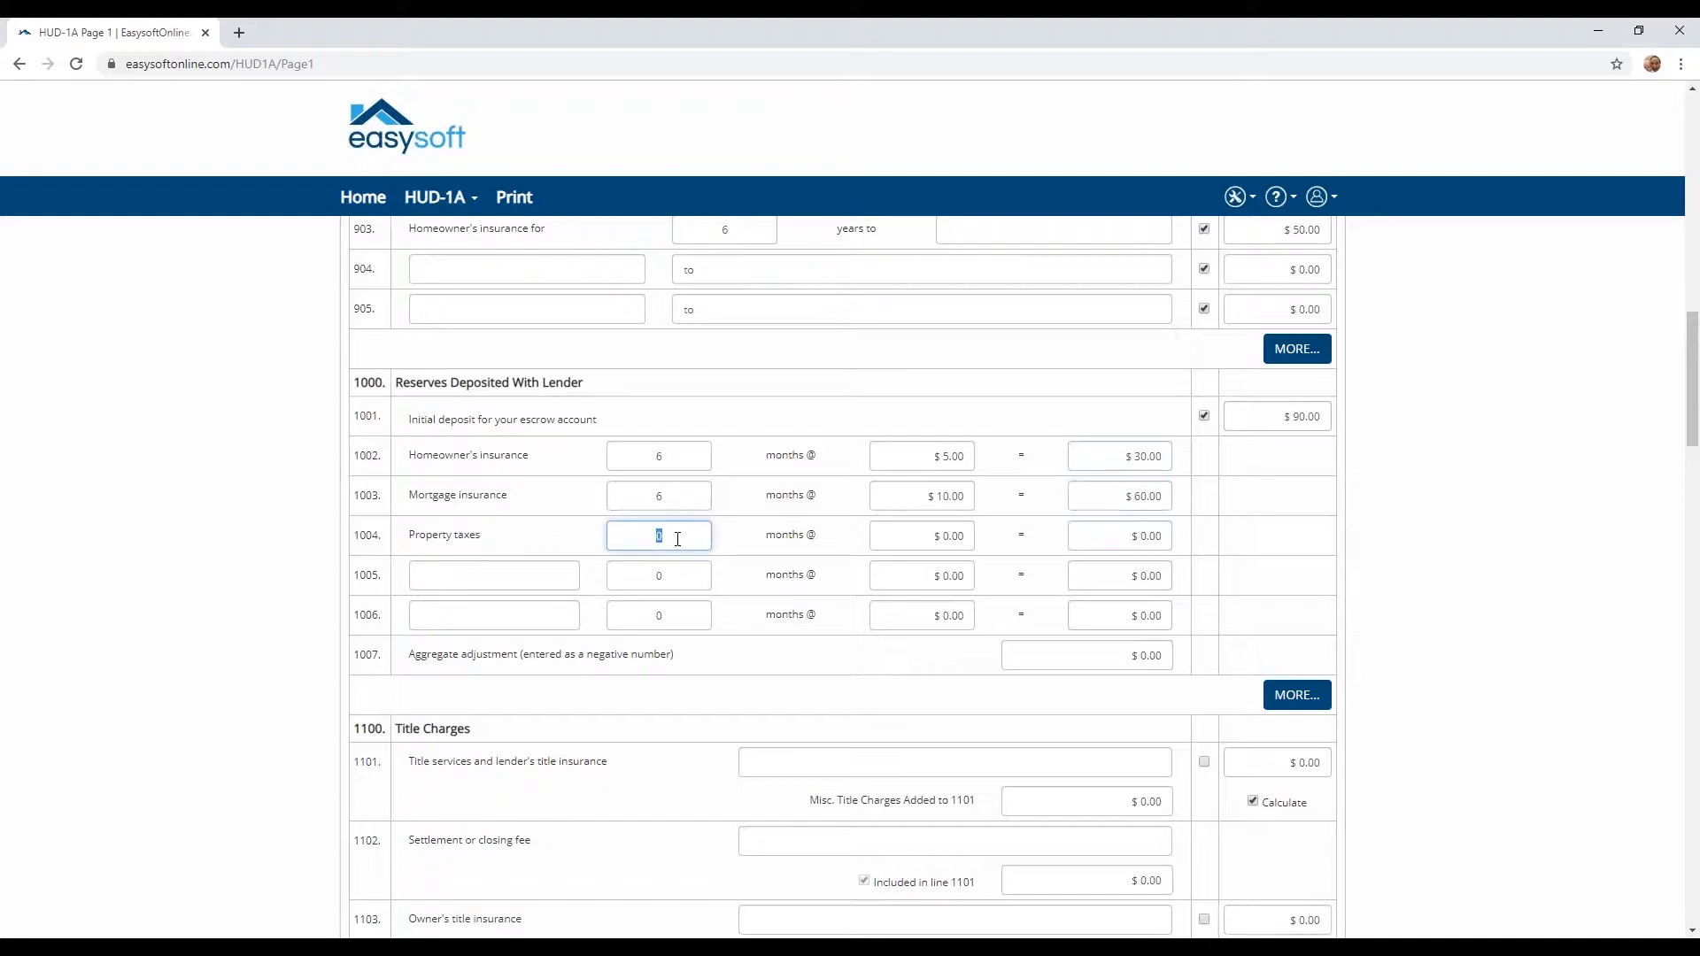
{"action": "type", "text": "6"}
{"action": "key", "text": "Tab"}
{"action": "type", "text": "15"}
{"action": "key", "text": "Tab"}
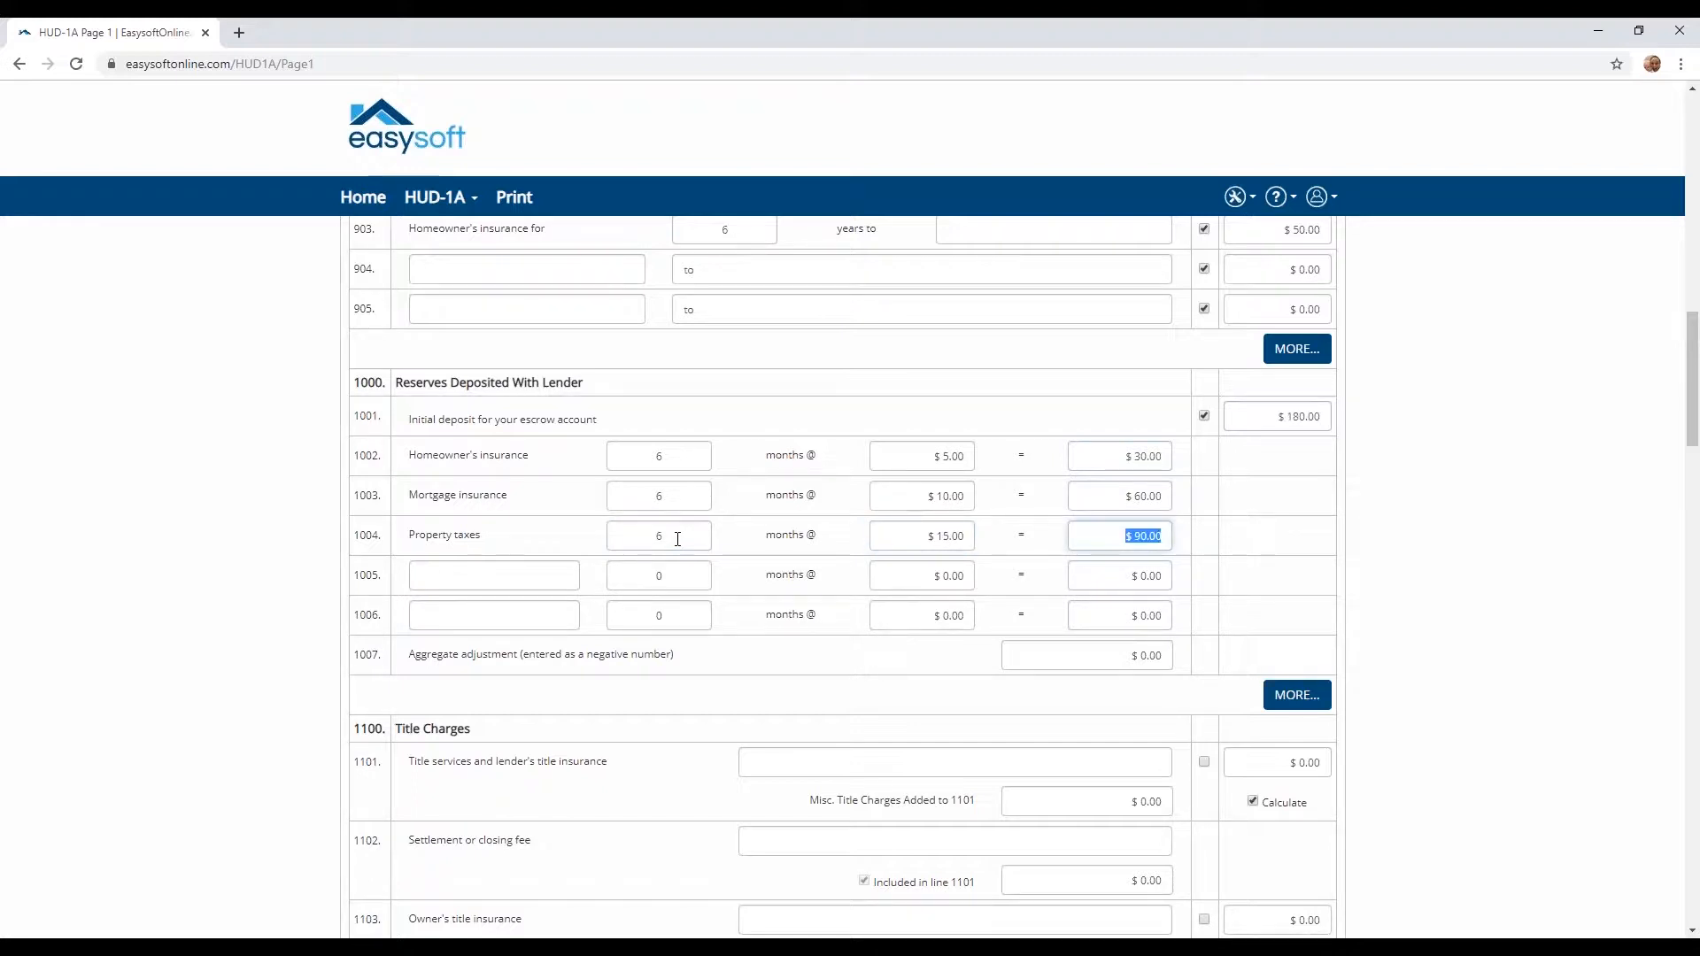
- Enter an aggregate adjustment of -$80 on line 1007 of the reserves deposited with lender
{"action": "scroll", "coordinate": [664, 536], "scroll_direction": "down", "scroll_amount": 1}
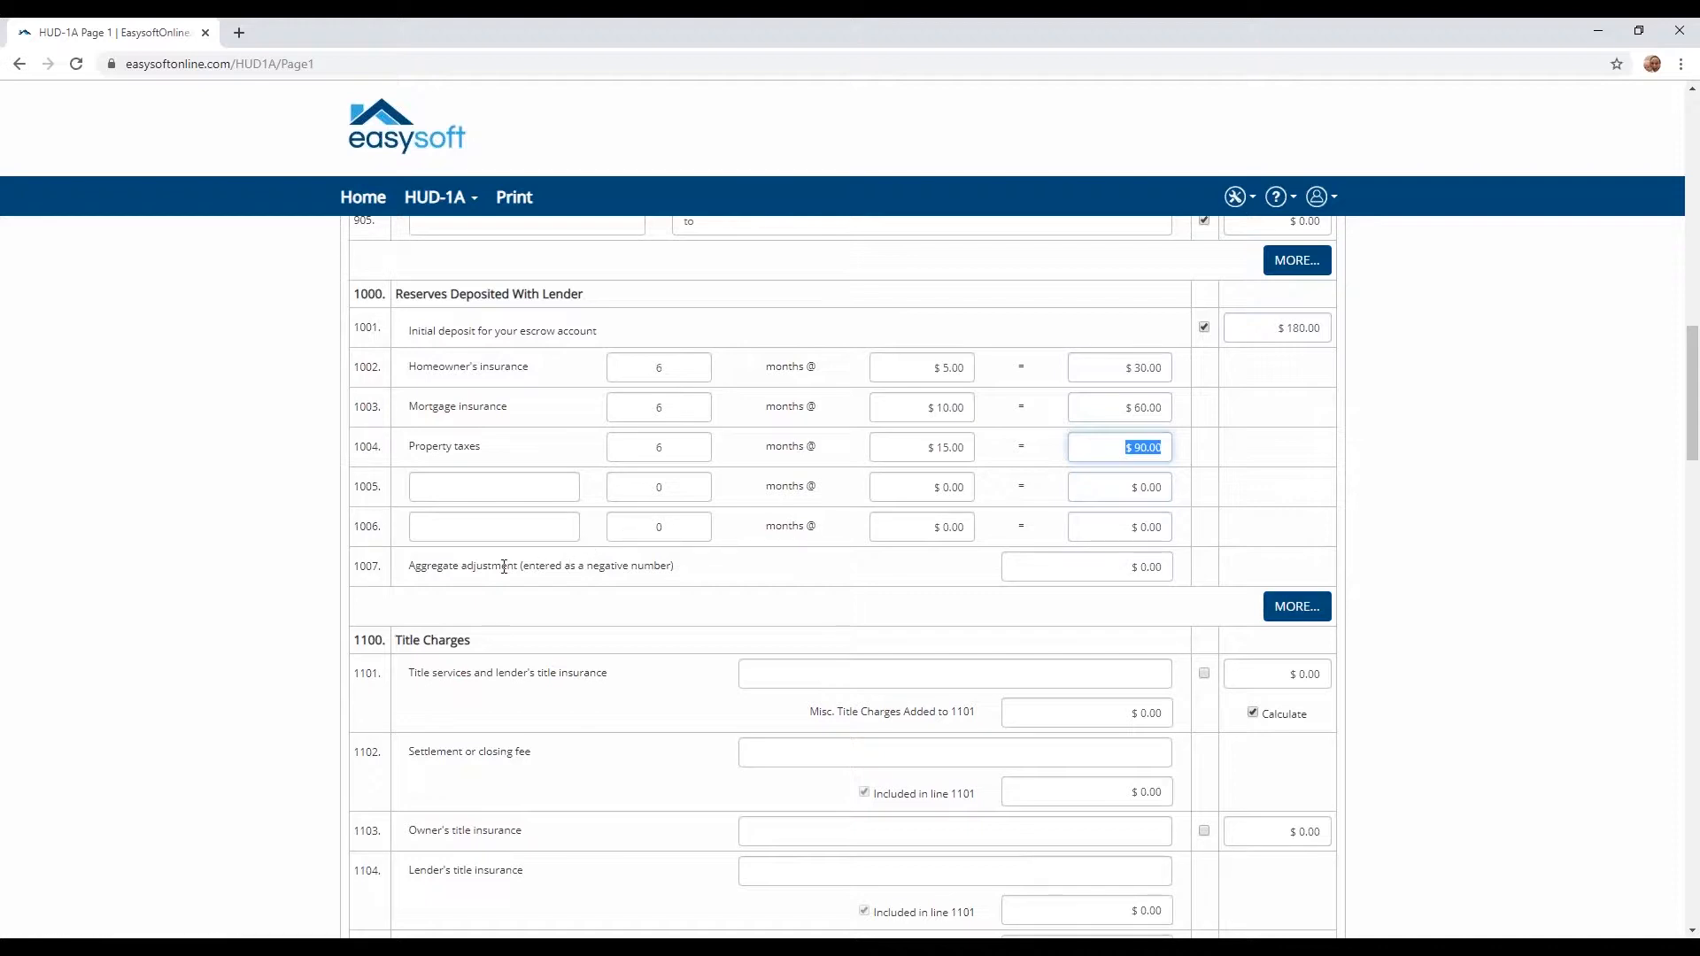
{"action": "left_click", "coordinate": [1066, 562]}
{"action": "type", "text": "-$ 80"}
{"action": "key", "text": "Tab"}
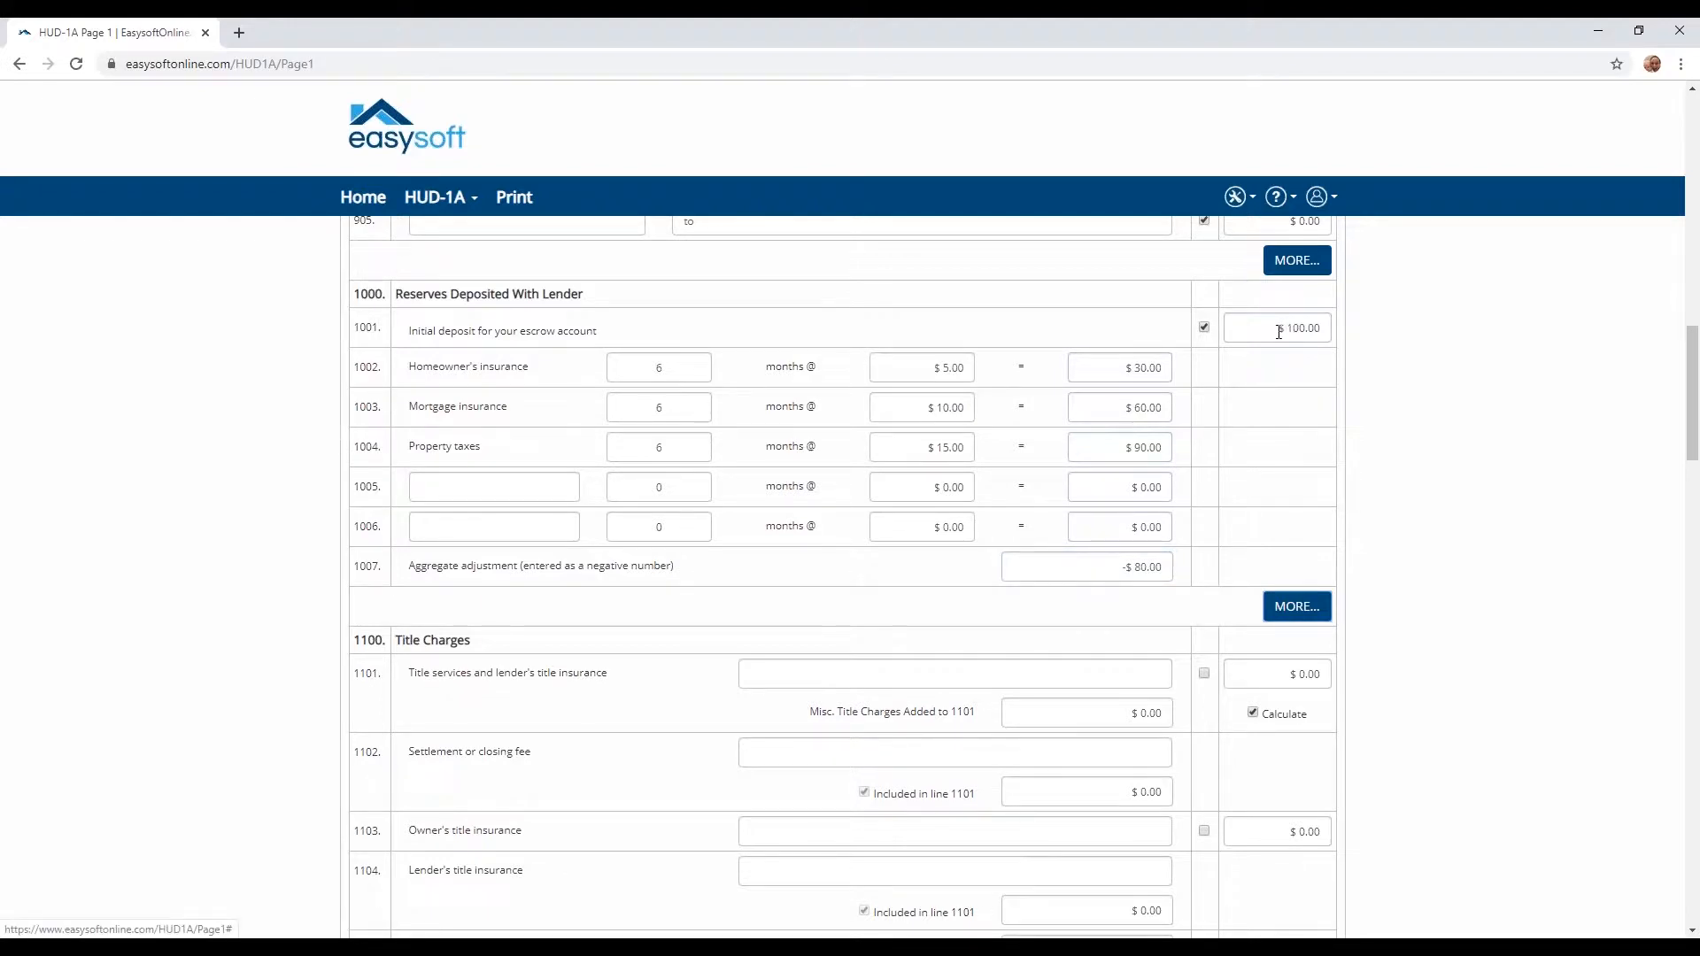
- Set the miscellaneous title charges added to line 1101 and the settlement or closing fee on line 1102 to $100 each
{"action": "scroll", "coordinate": [1278, 332], "scroll_direction": "down", "scroll_amount": 4}
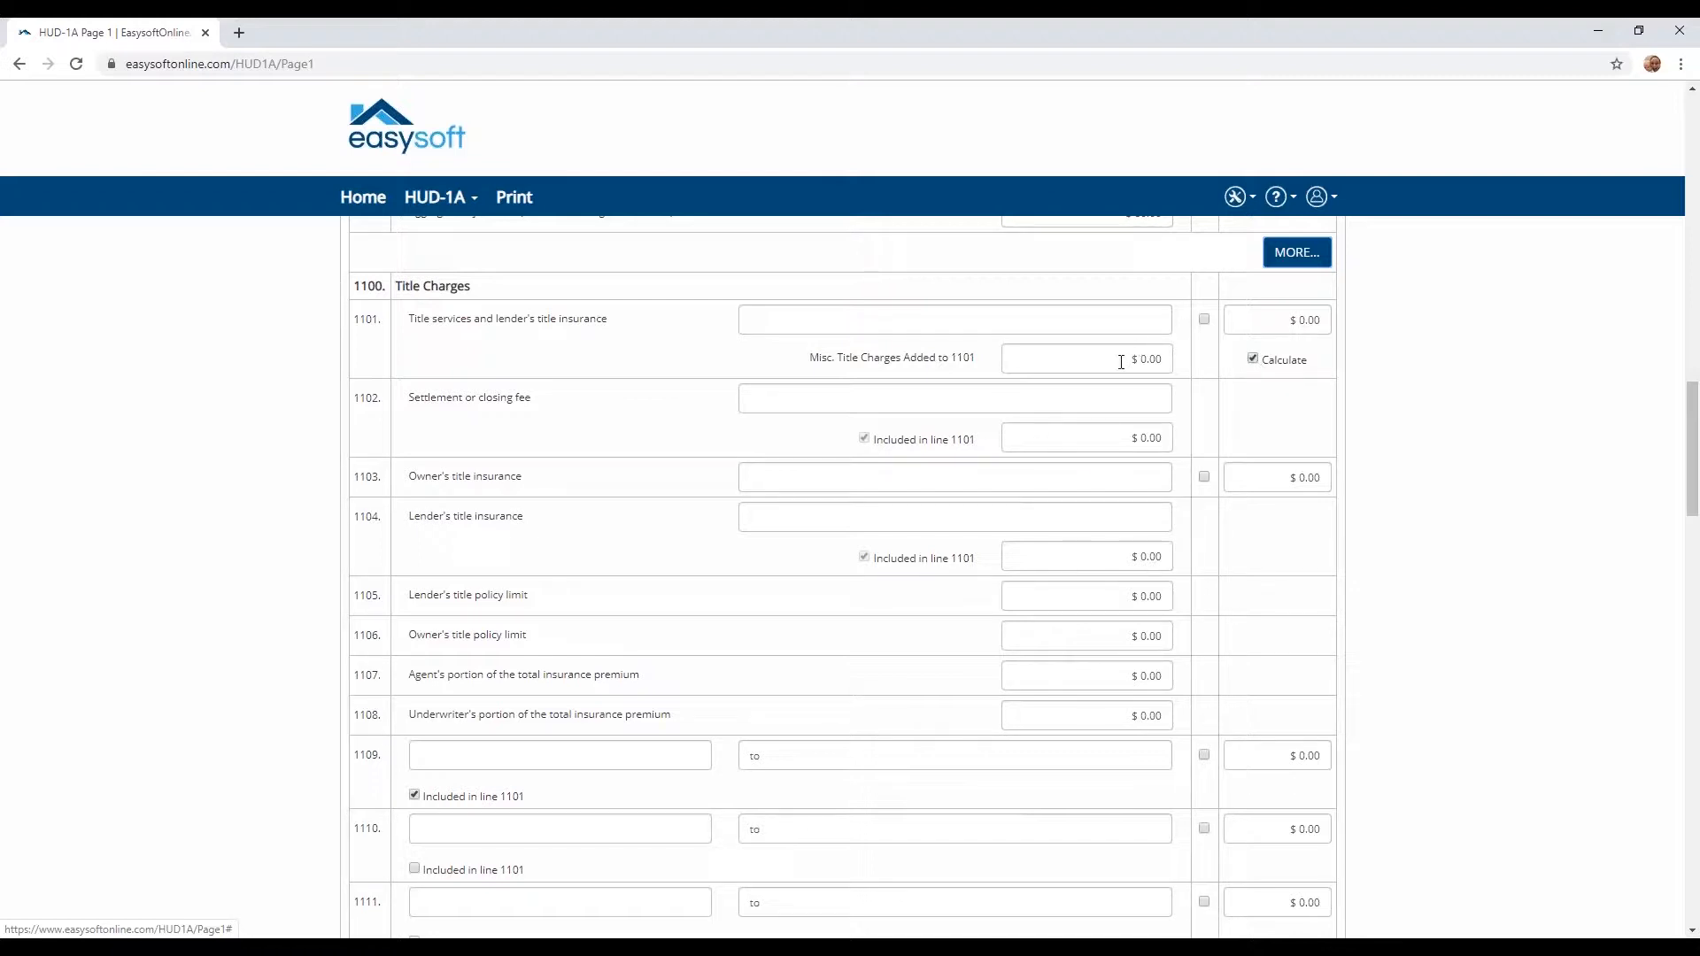
{"action": "left_click", "coordinate": [1152, 363]}
{"action": "type", "text": "100"}
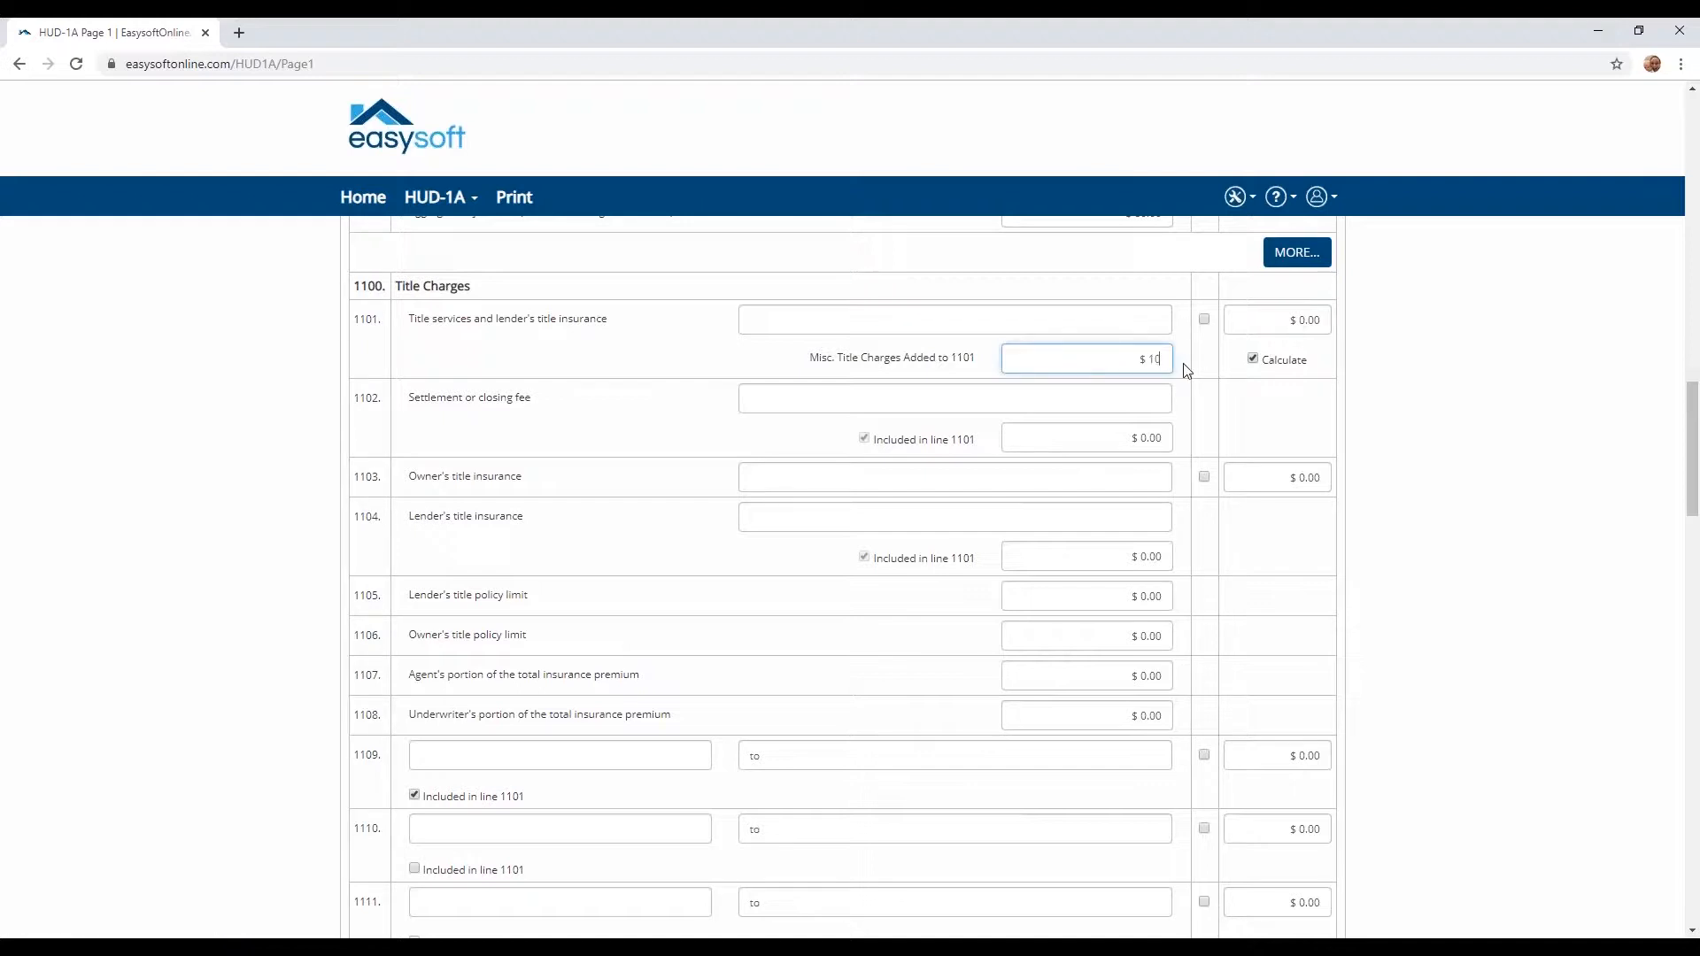
{"action": "left_click", "coordinate": [1186, 370]}
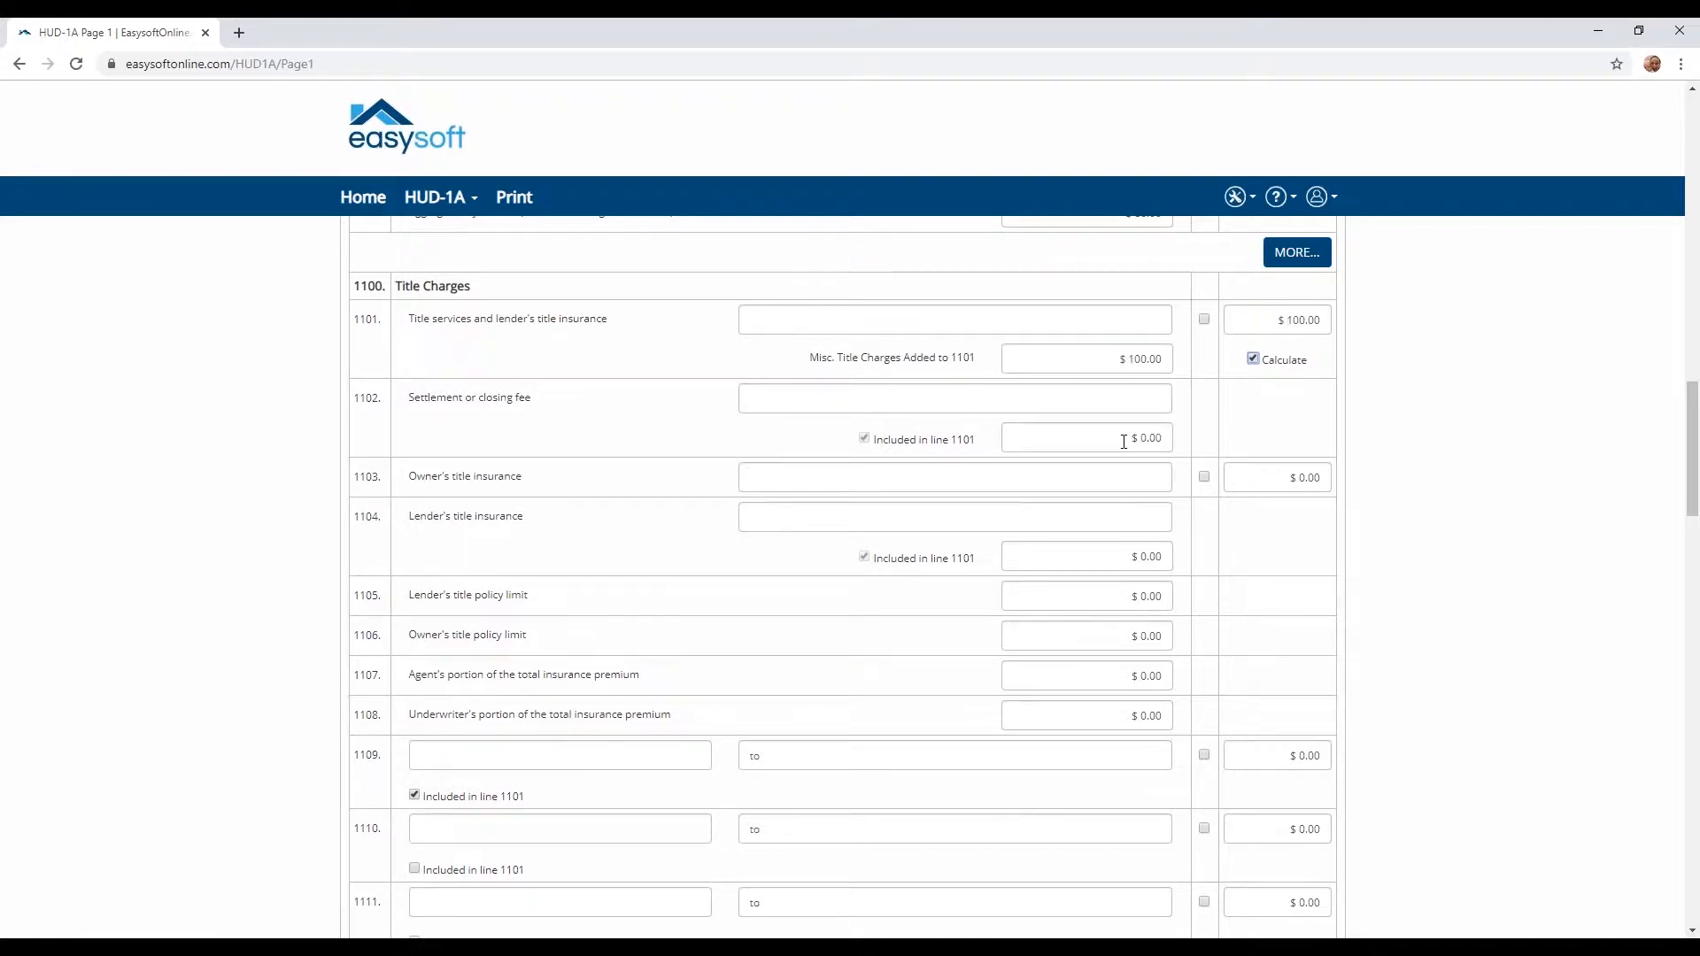
{"action": "left_click_drag", "start_coordinate": [1130, 438], "coordinate": [1170, 449]}
{"action": "type", "text": "1"}
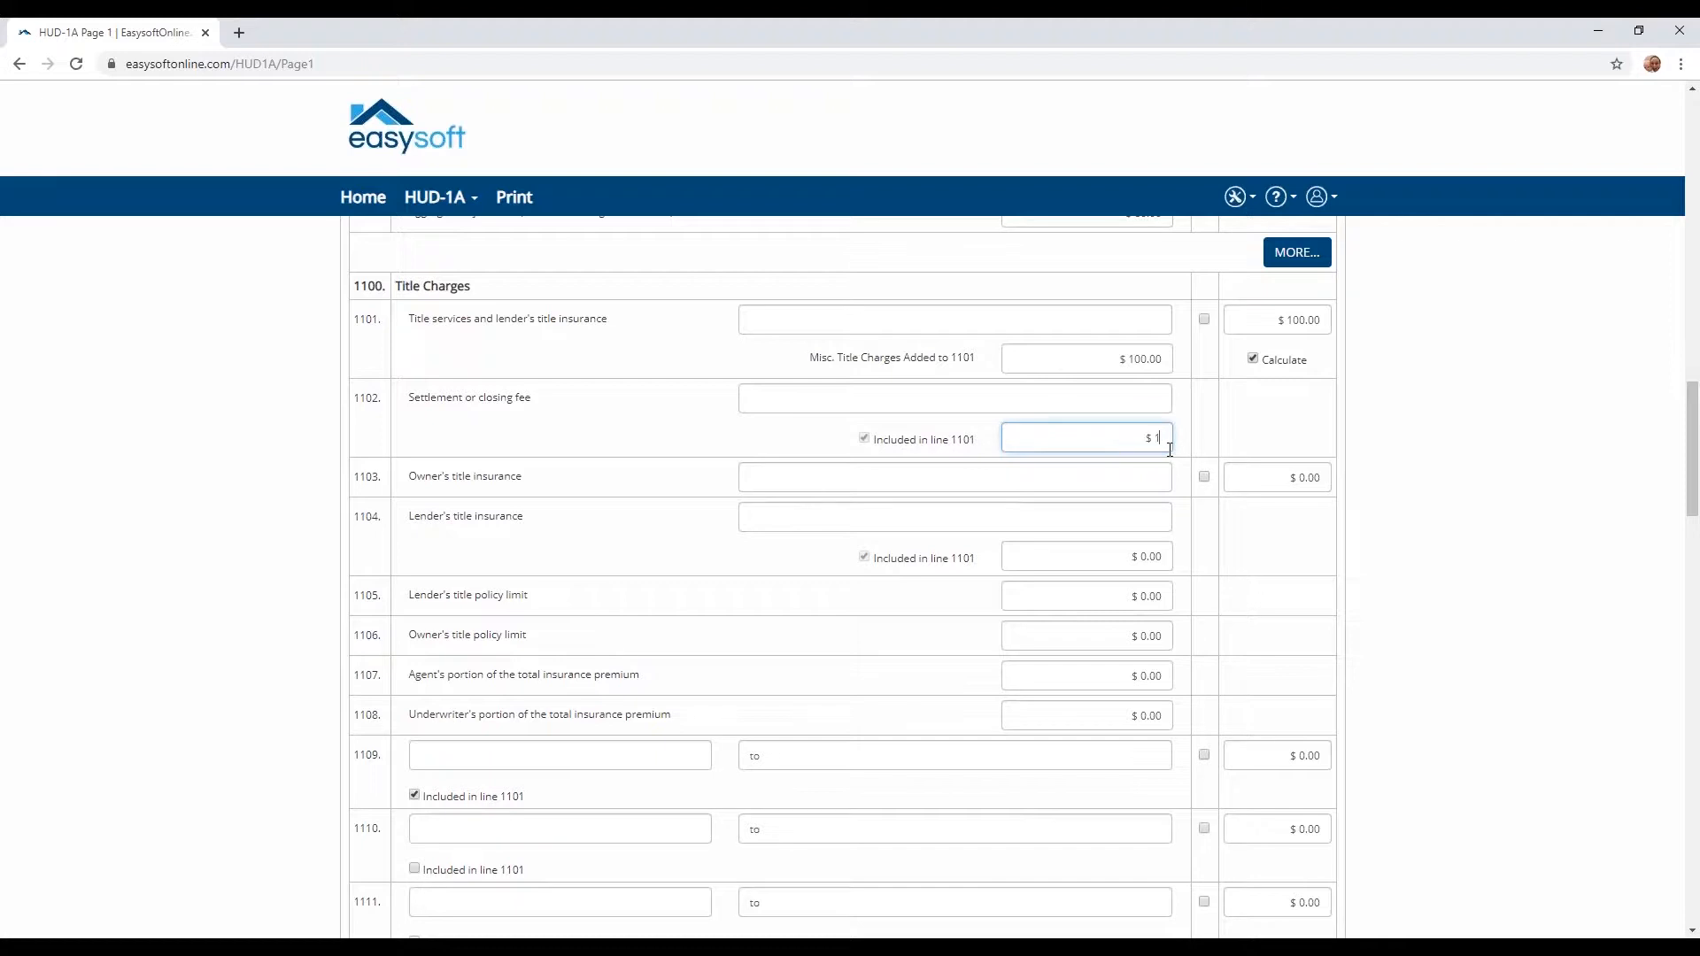
{"action": "type", "text": "00"}
{"action": "key", "text": "Tab"}
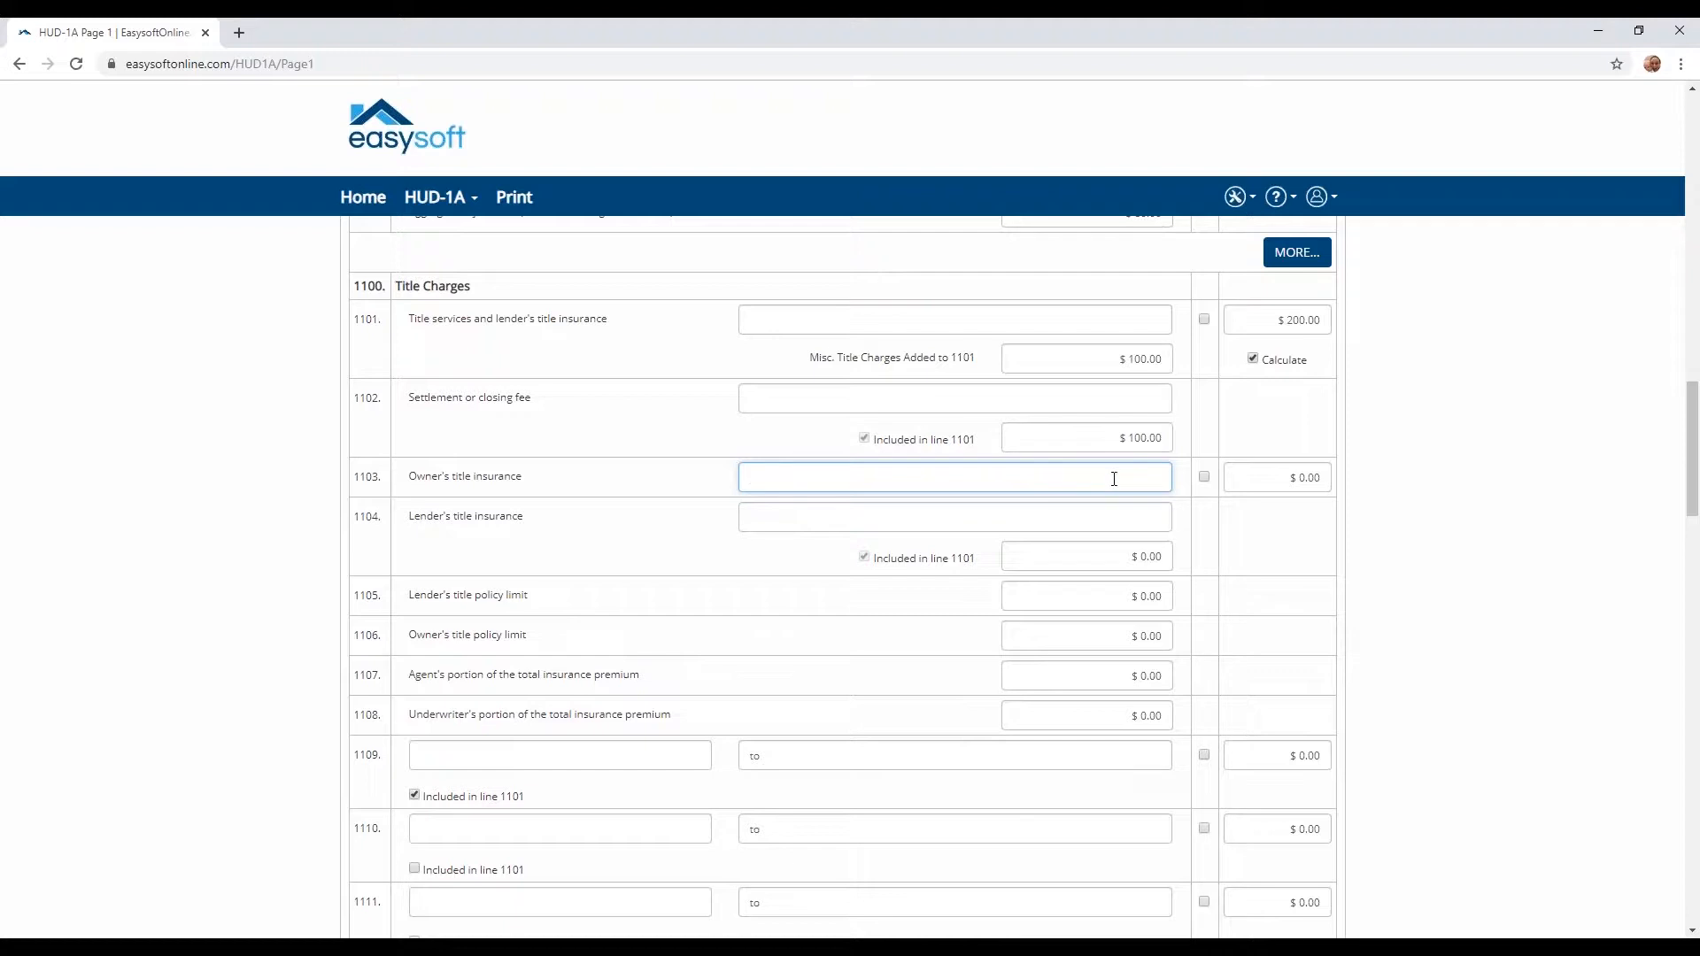
- Set the owner's title insurance on line 1103 and the lender's title insurance on line 1104 to $100 each
{"action": "left_click", "coordinate": [1262, 478]}
{"action": "type", "text": "100"}
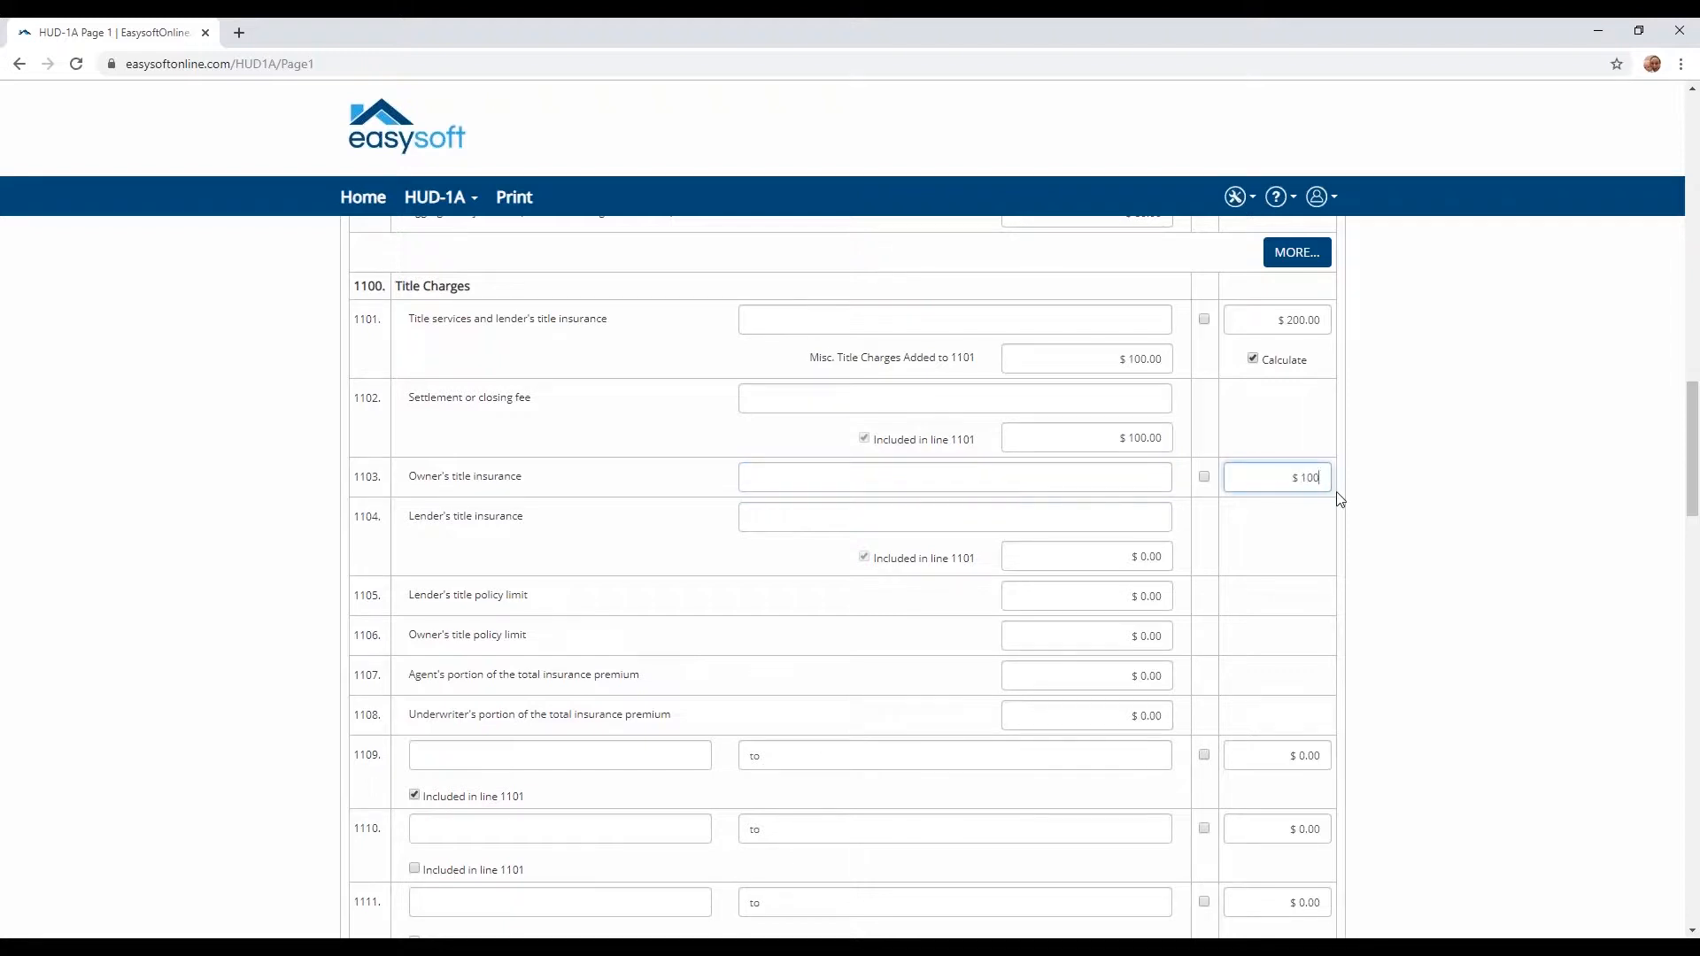
{"action": "key", "text": "Tab"}
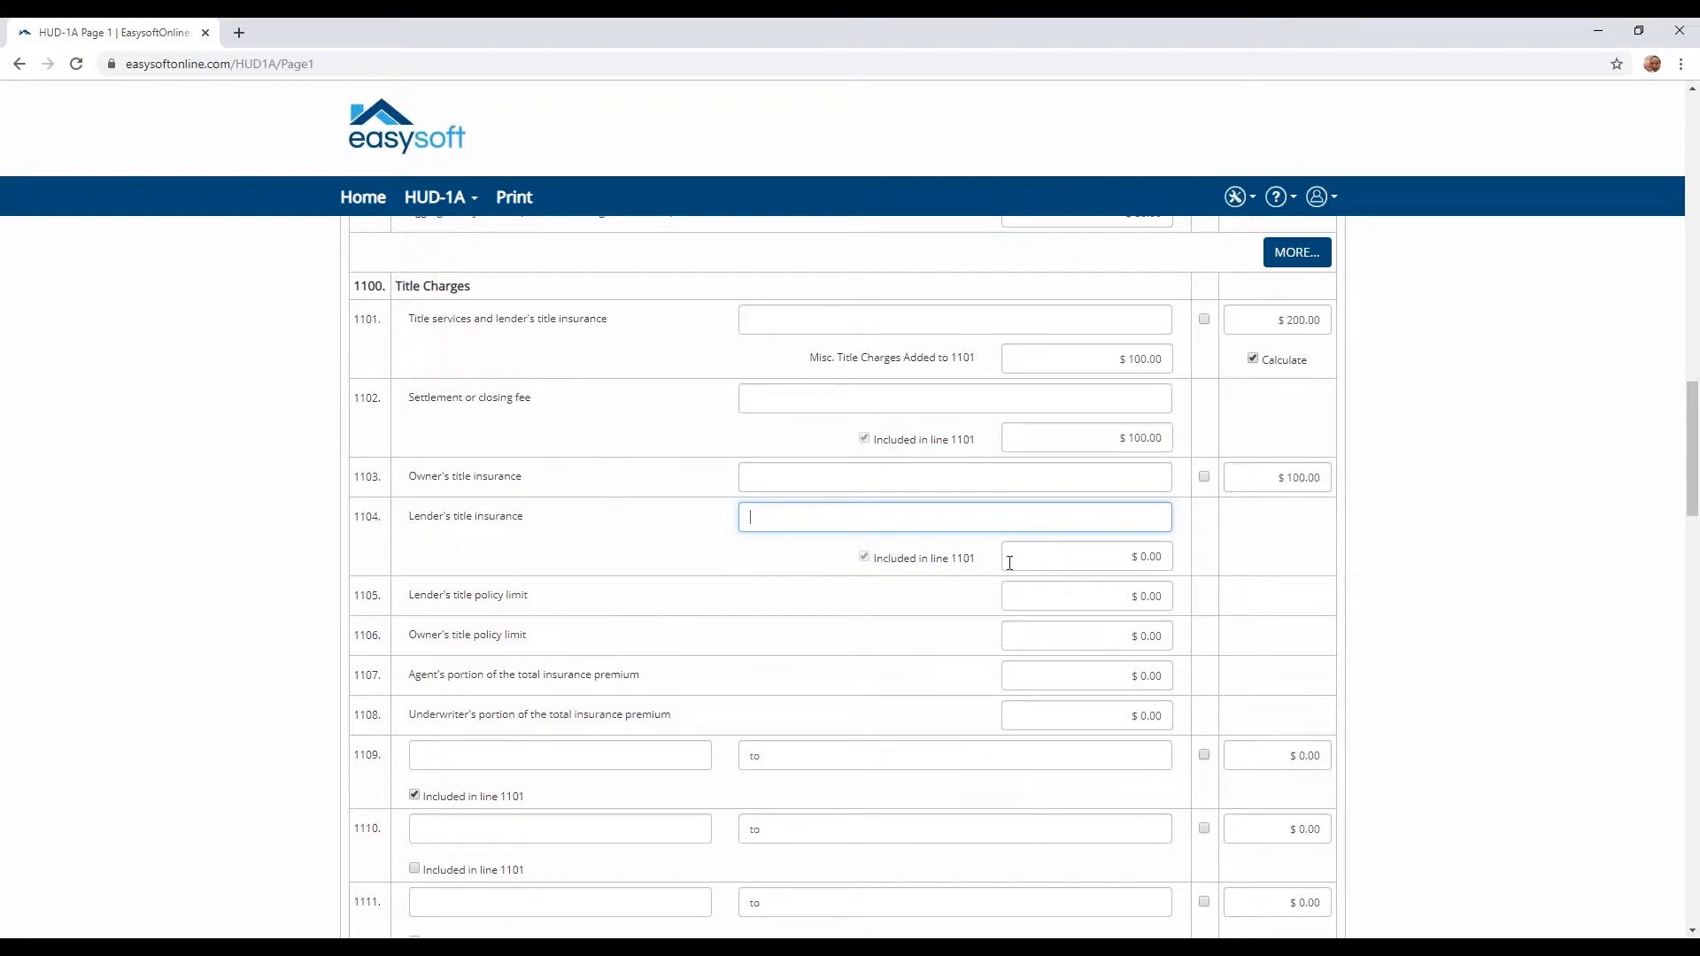
{"action": "key", "text": "Tab"}
{"action": "type", "text": "100"}
{"action": "key", "text": "Tab"}
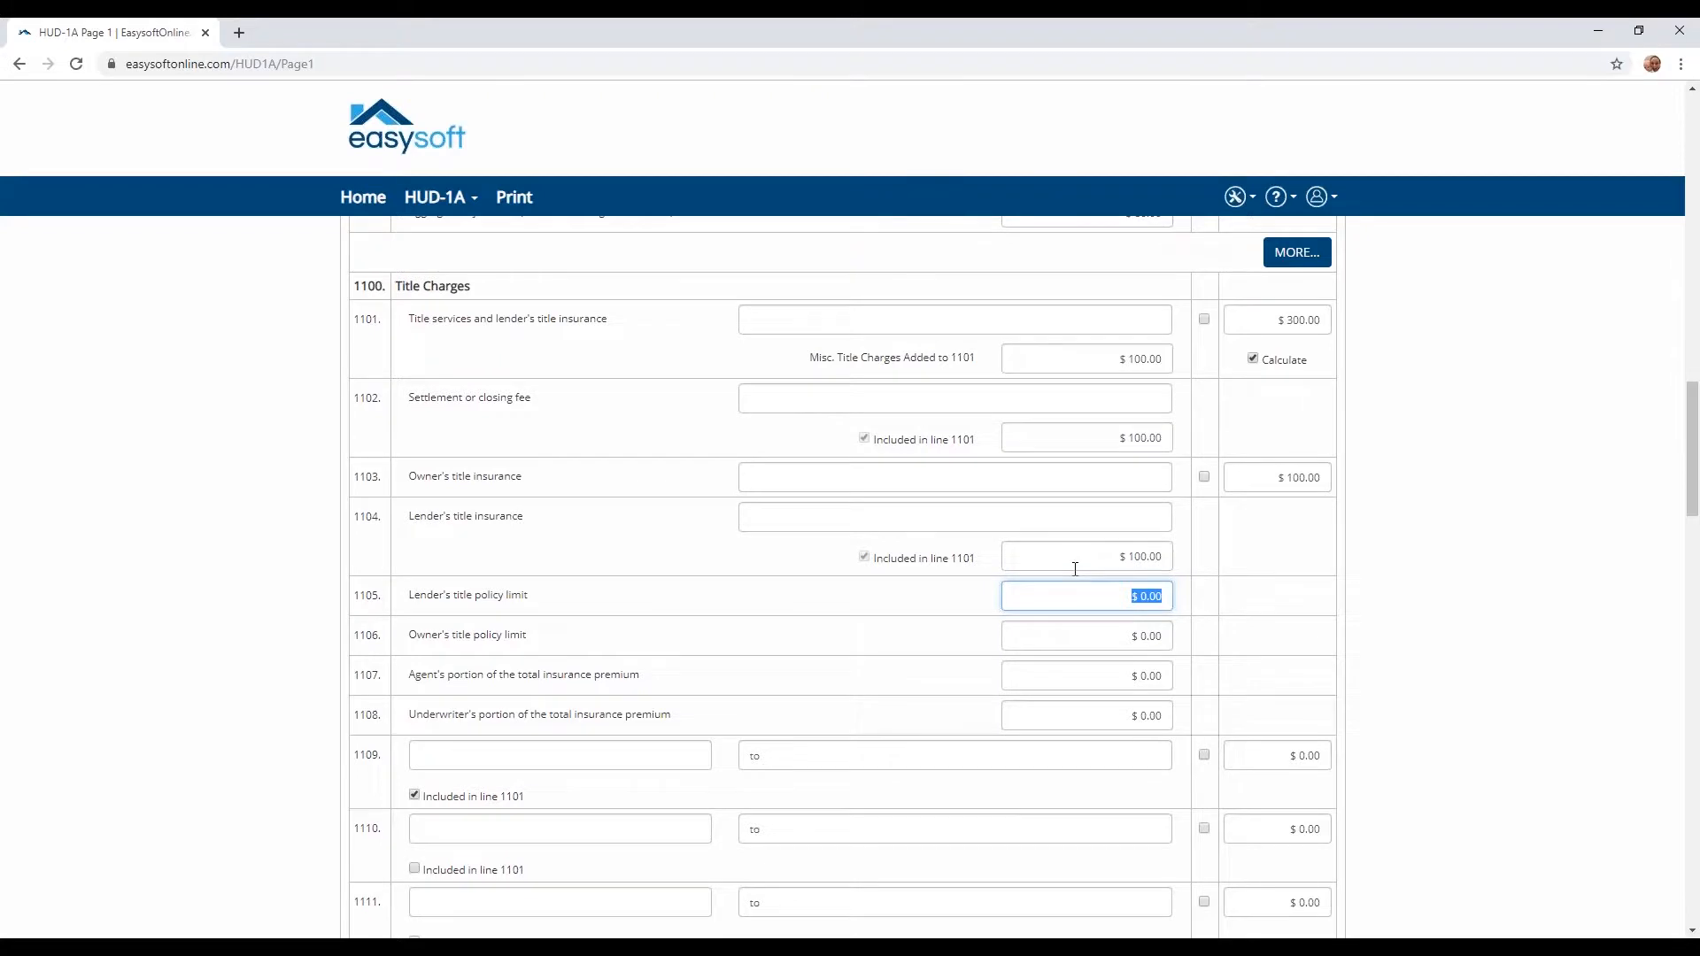
- Set both title policy limits and the agent's and underwriter's premium portions on lines 1105 to 1108 to $10 each
{"action": "scroll", "coordinate": [992, 559], "scroll_direction": "down", "scroll_amount": 1}
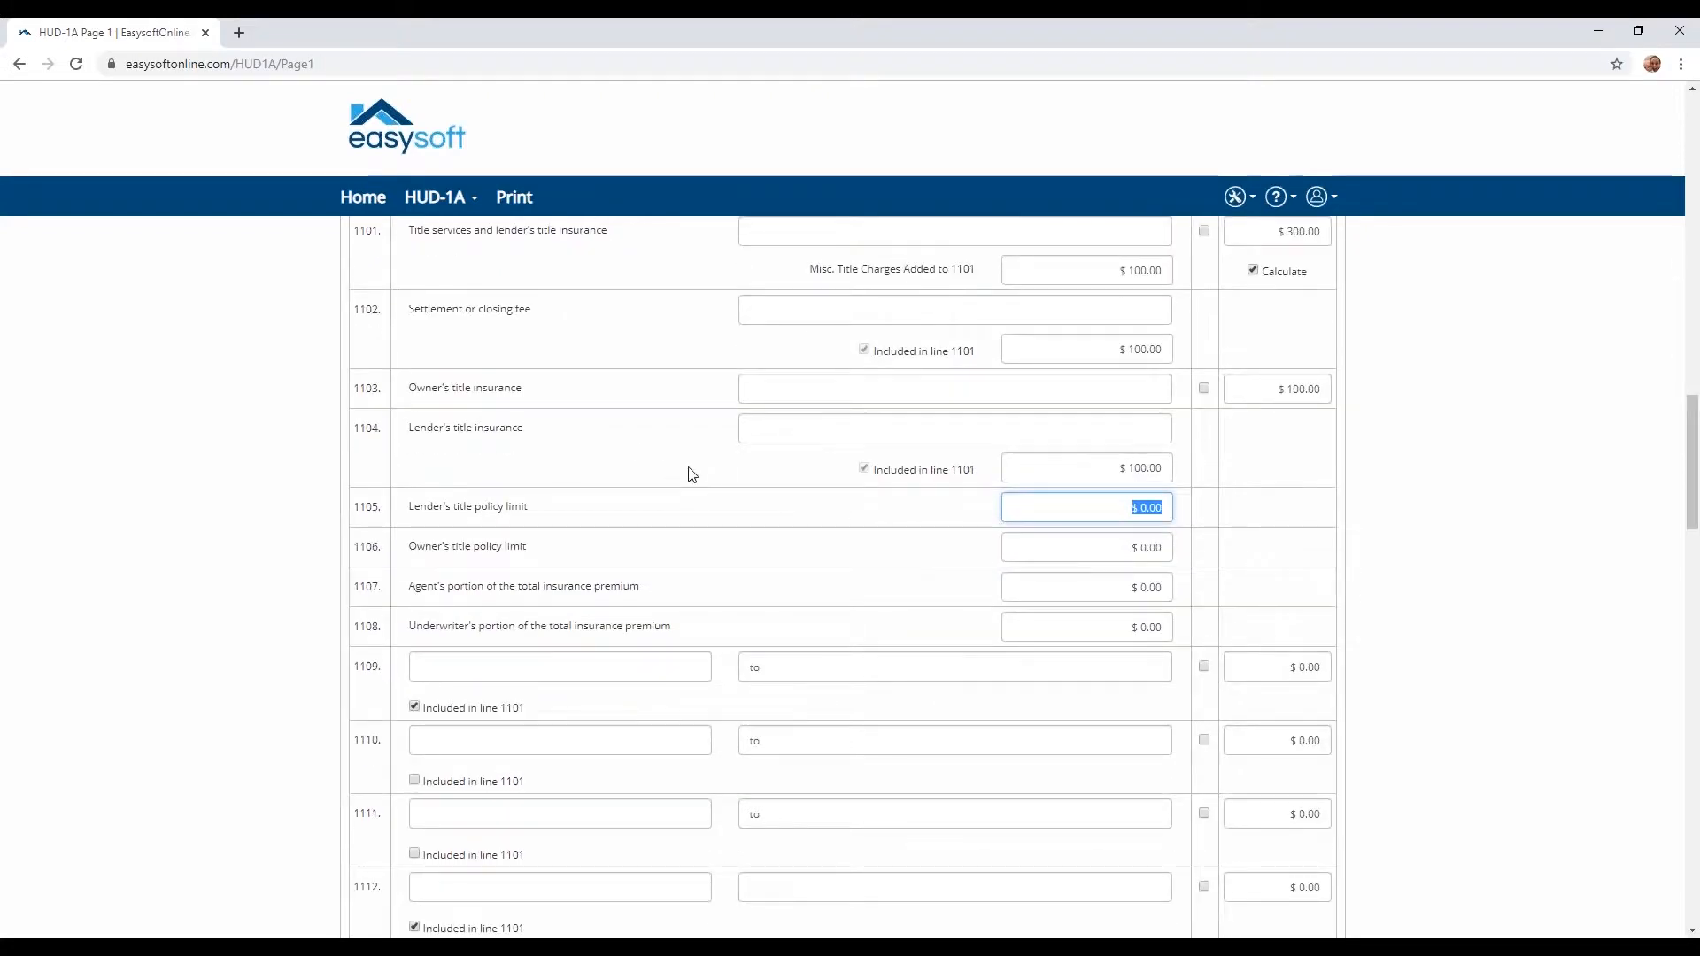
{"action": "left_click", "coordinate": [529, 549]}
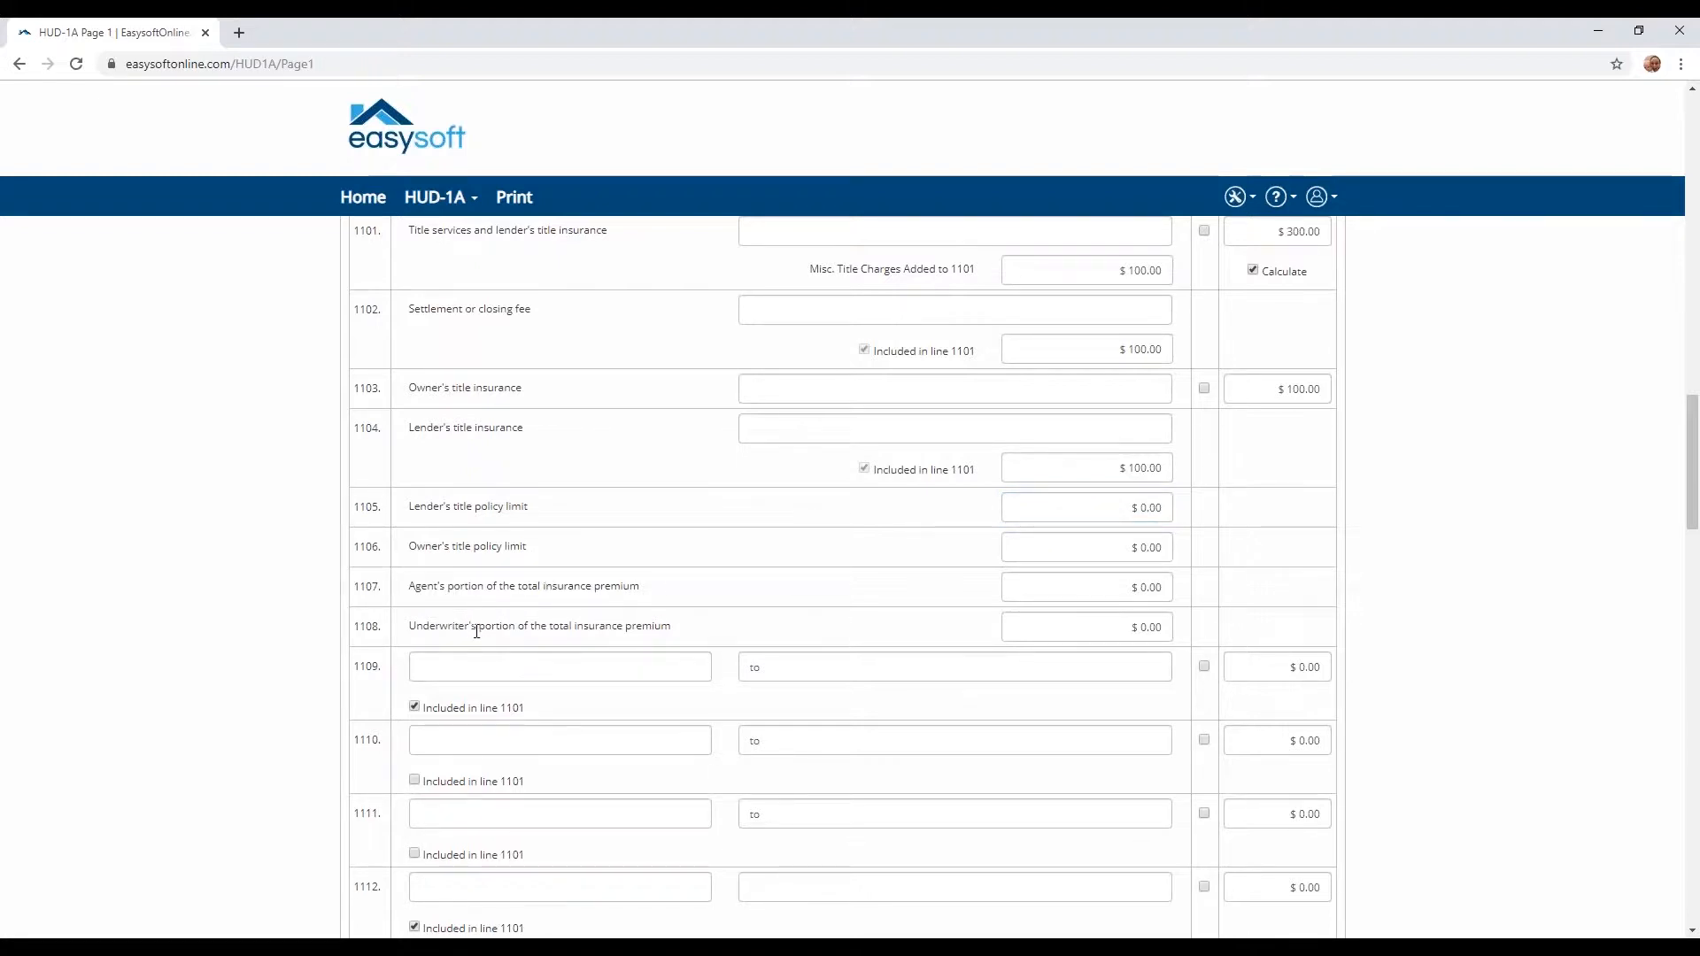
{"action": "left_click", "coordinate": [1089, 515]}
{"action": "type", "text": "10"}
{"action": "key", "text": "Tab"}
{"action": "type", "text": "10"}
{"action": "key", "text": "Tab"}
{"action": "type", "text": "10"}
{"action": "key", "text": "Tab"}
{"action": "type", "text": "10"}
{"action": "key", "text": "Tab"}
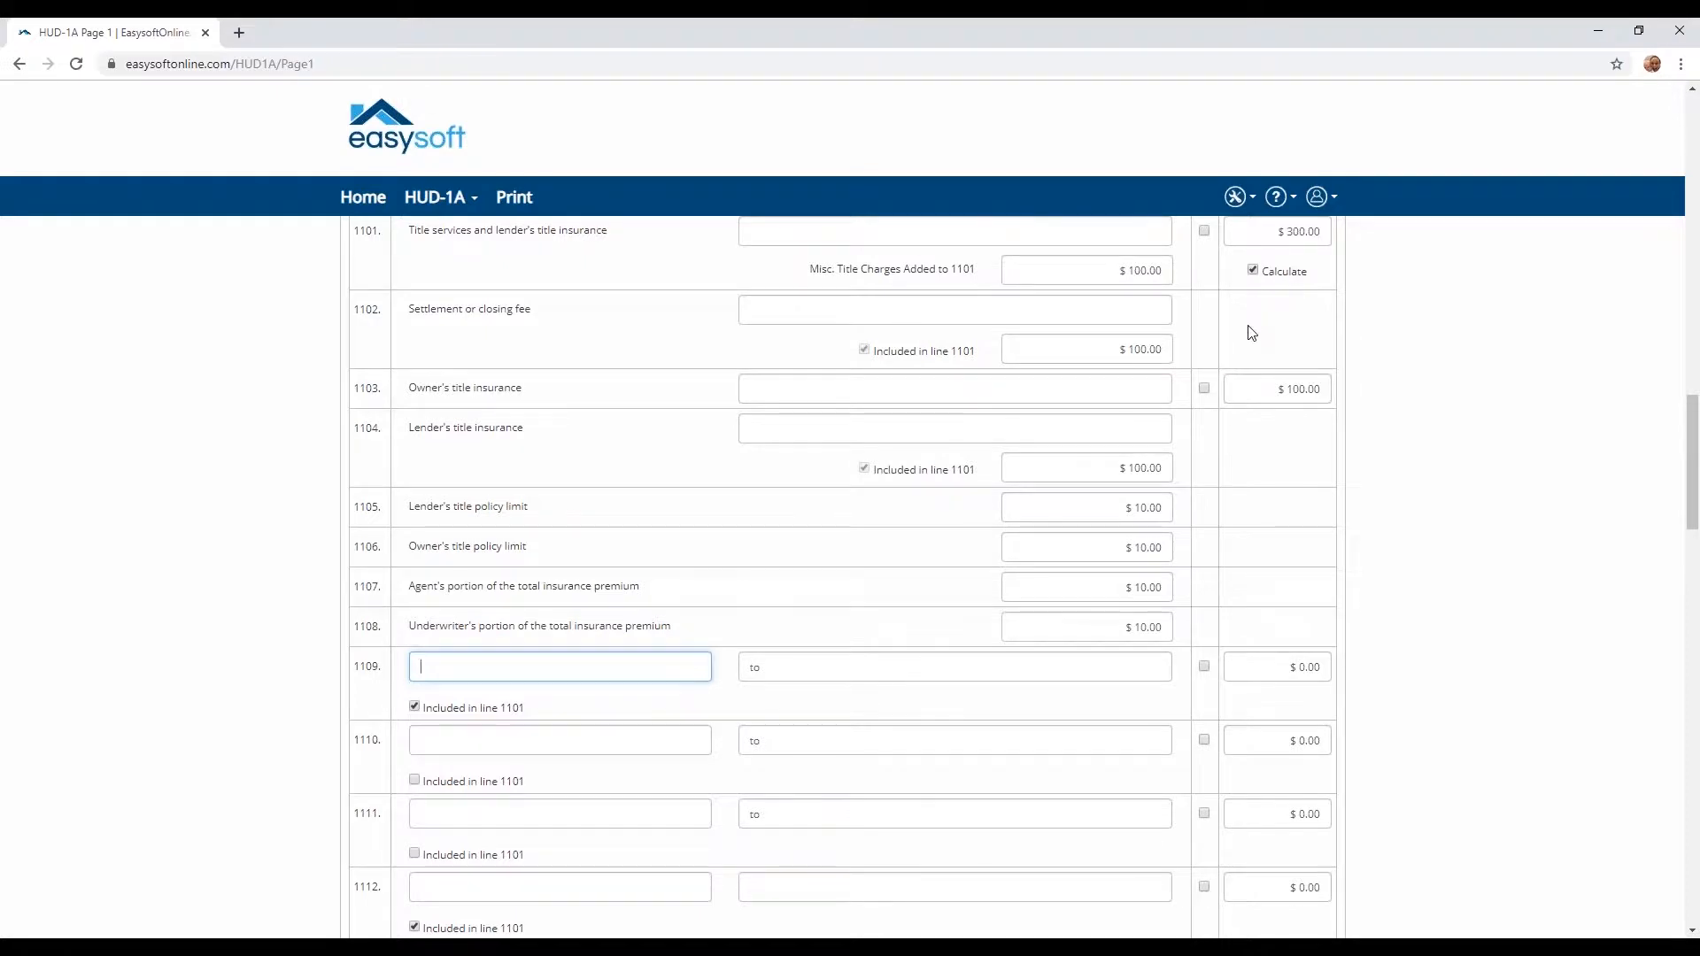
- Enter $100 as the amount for the additional title charge on line 1109
{"action": "scroll", "coordinate": [1257, 323], "scroll_direction": "up", "scroll_amount": 1}
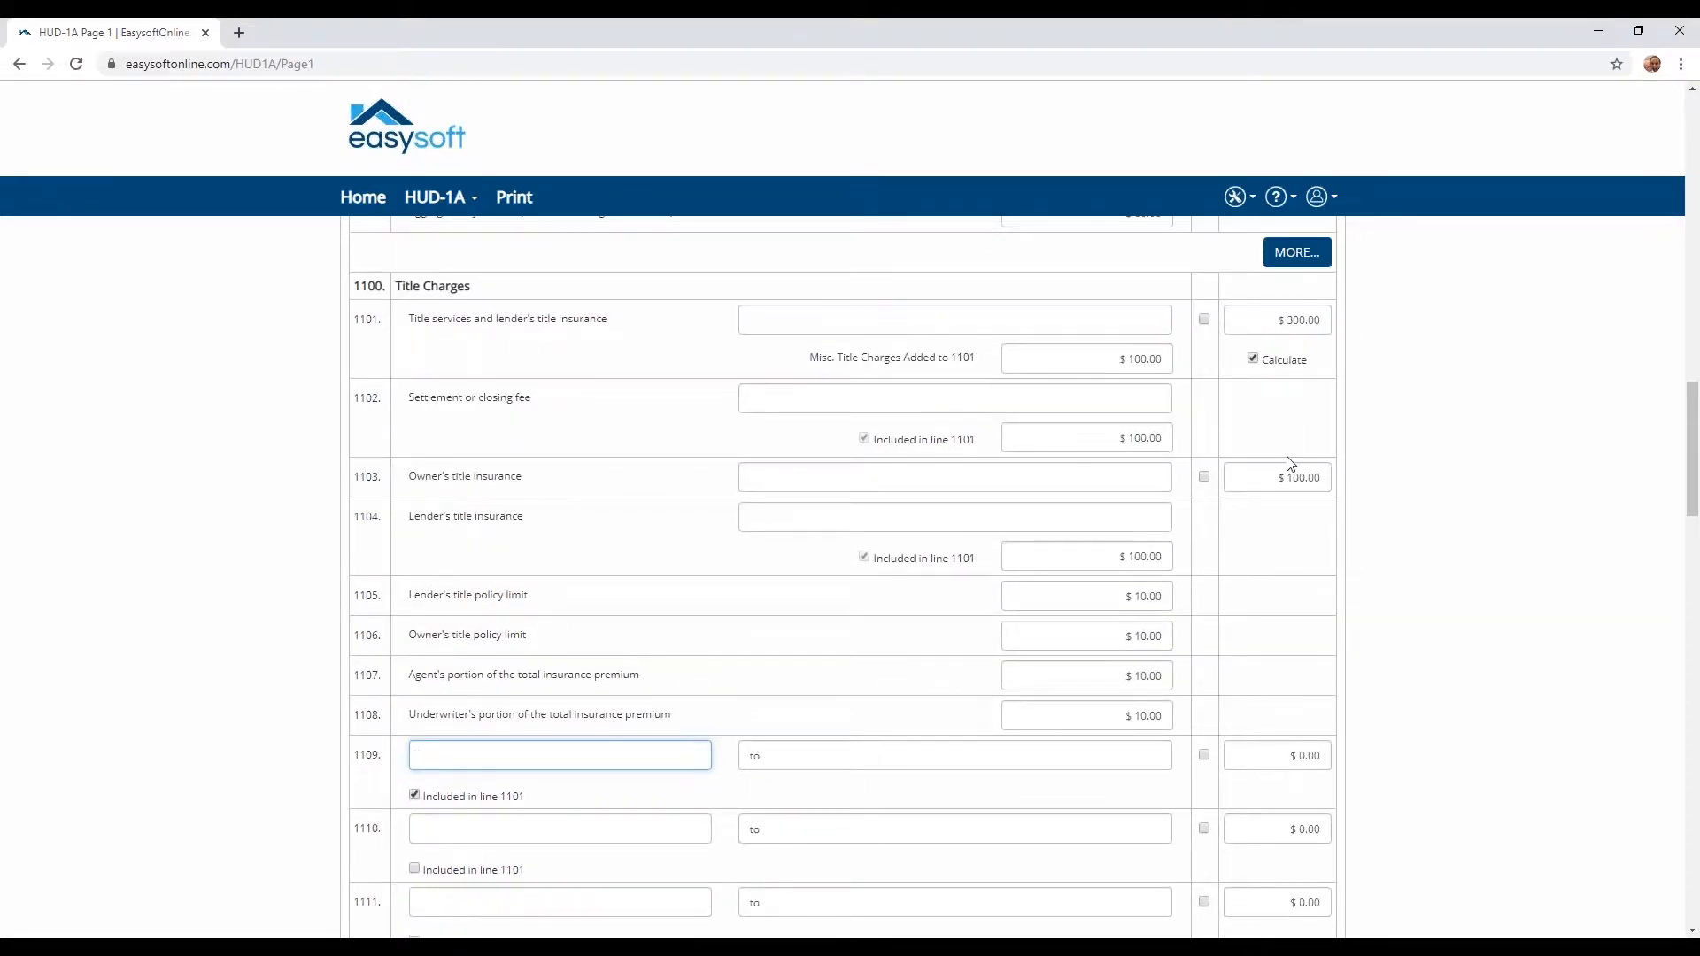
{"action": "scroll", "coordinate": [1291, 467], "scroll_direction": "down", "scroll_amount": 2}
{"action": "scroll", "coordinate": [1288, 470], "scroll_direction": "down", "scroll_amount": 1}
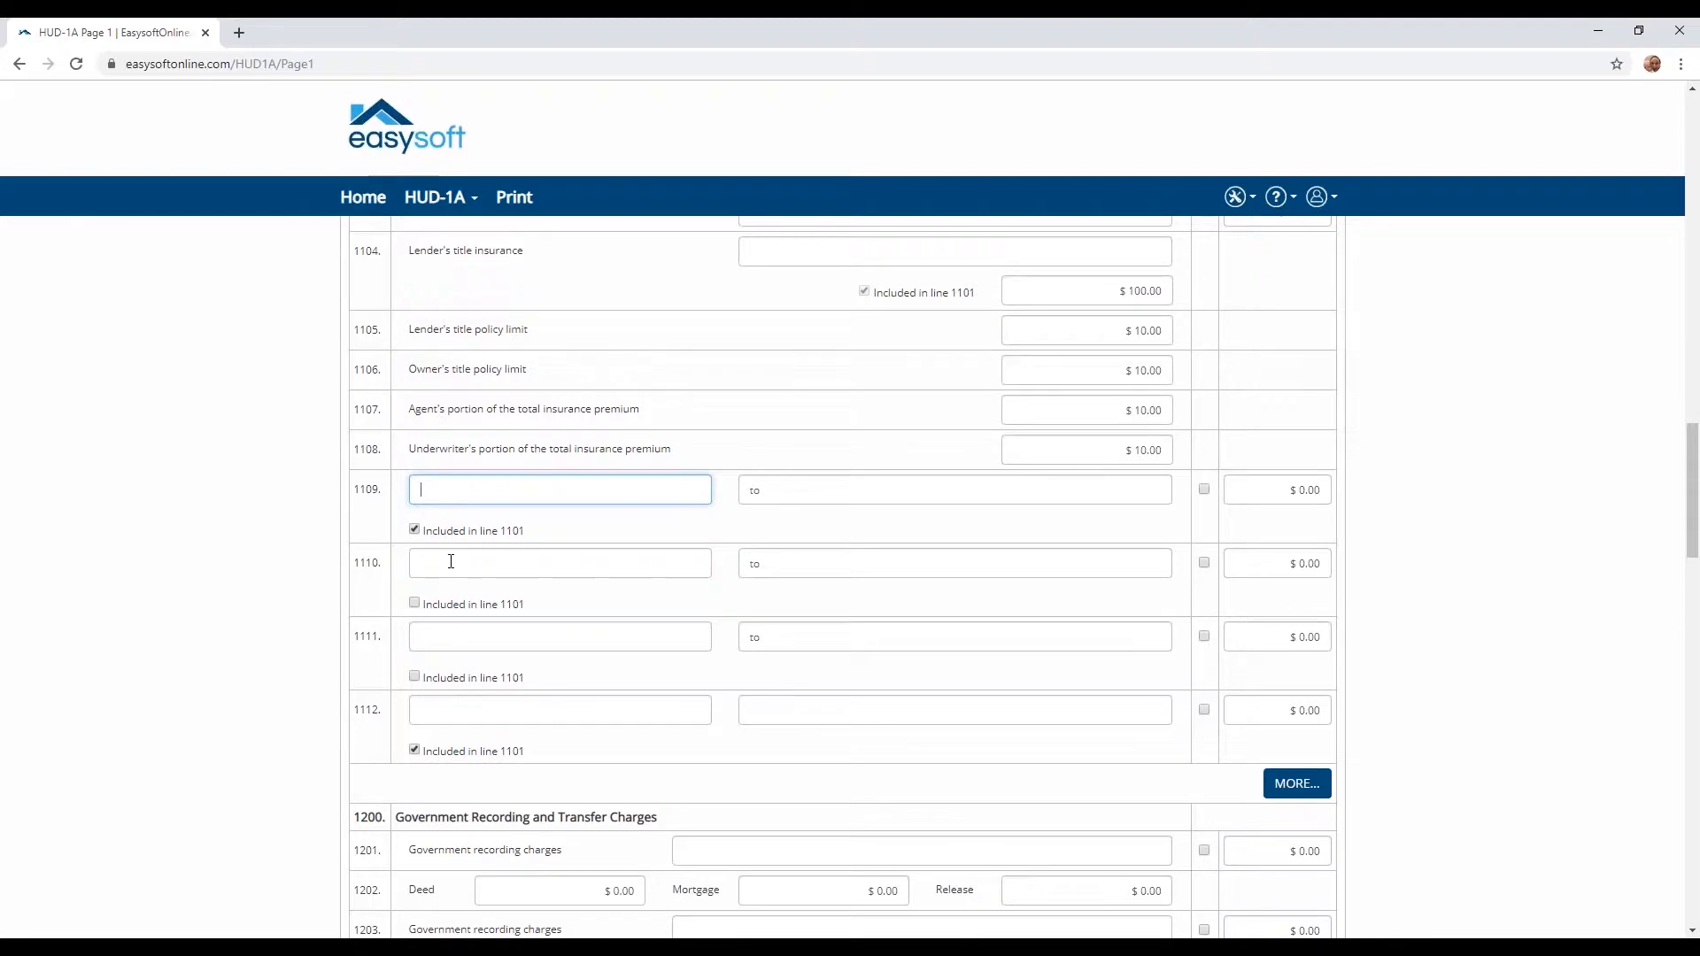
{"action": "scroll", "coordinate": [443, 532], "scroll_direction": "up", "scroll_amount": 1}
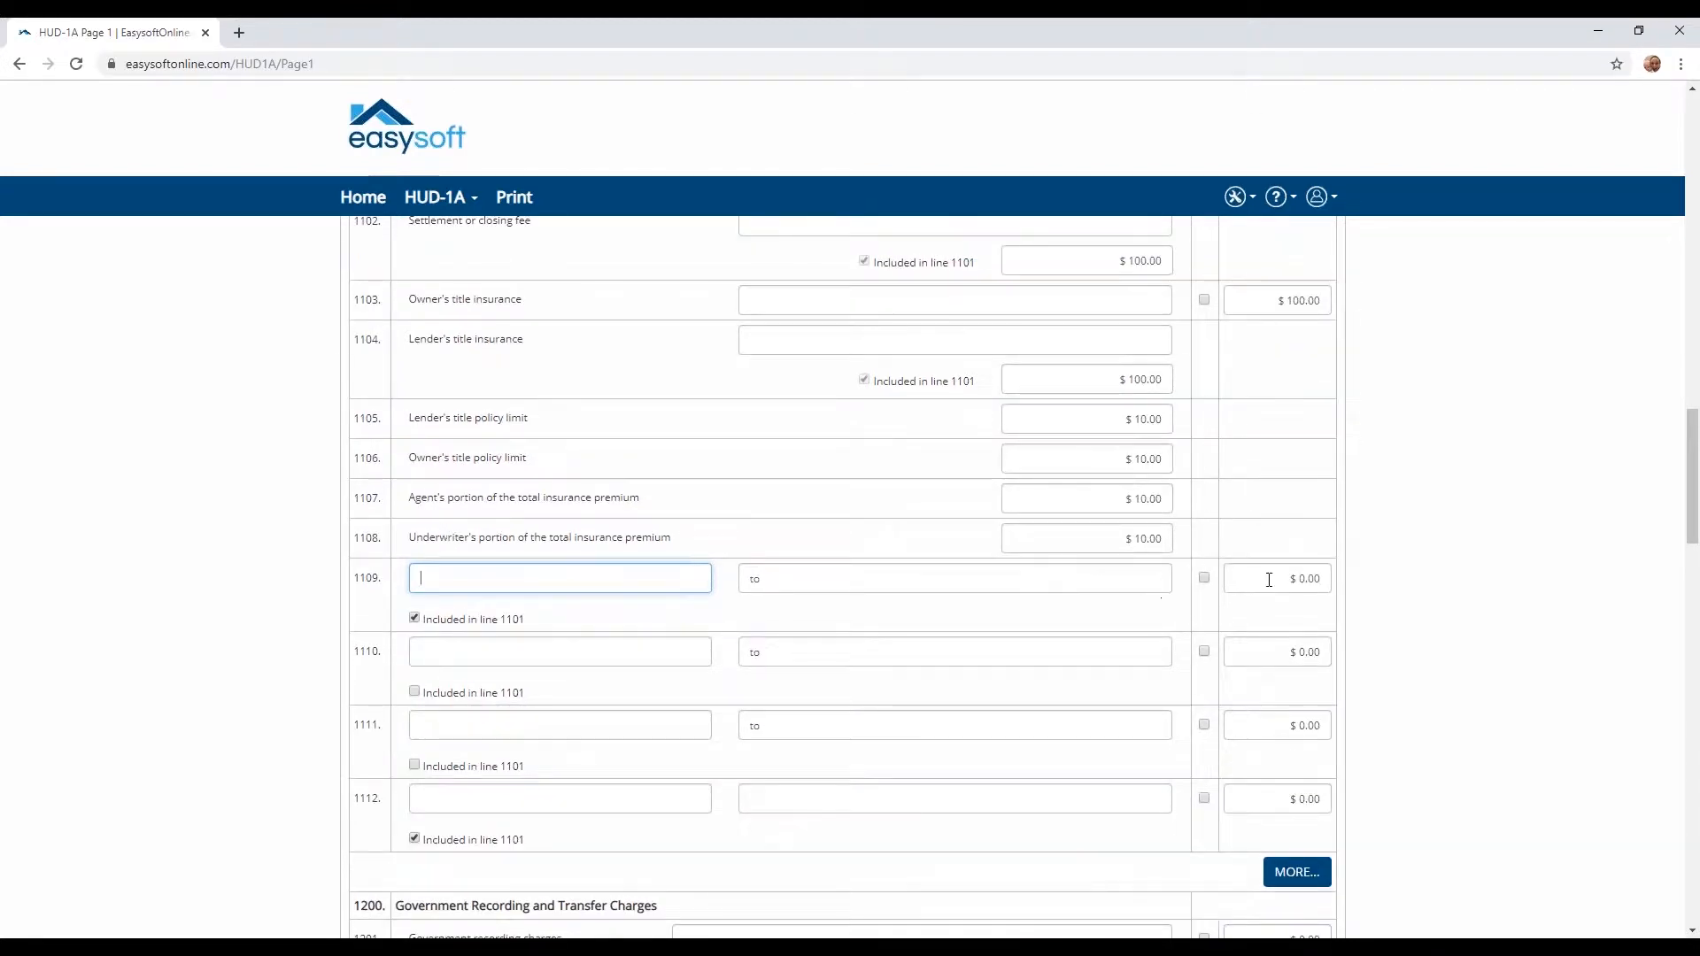
{"action": "left_click", "coordinate": [1329, 587]}
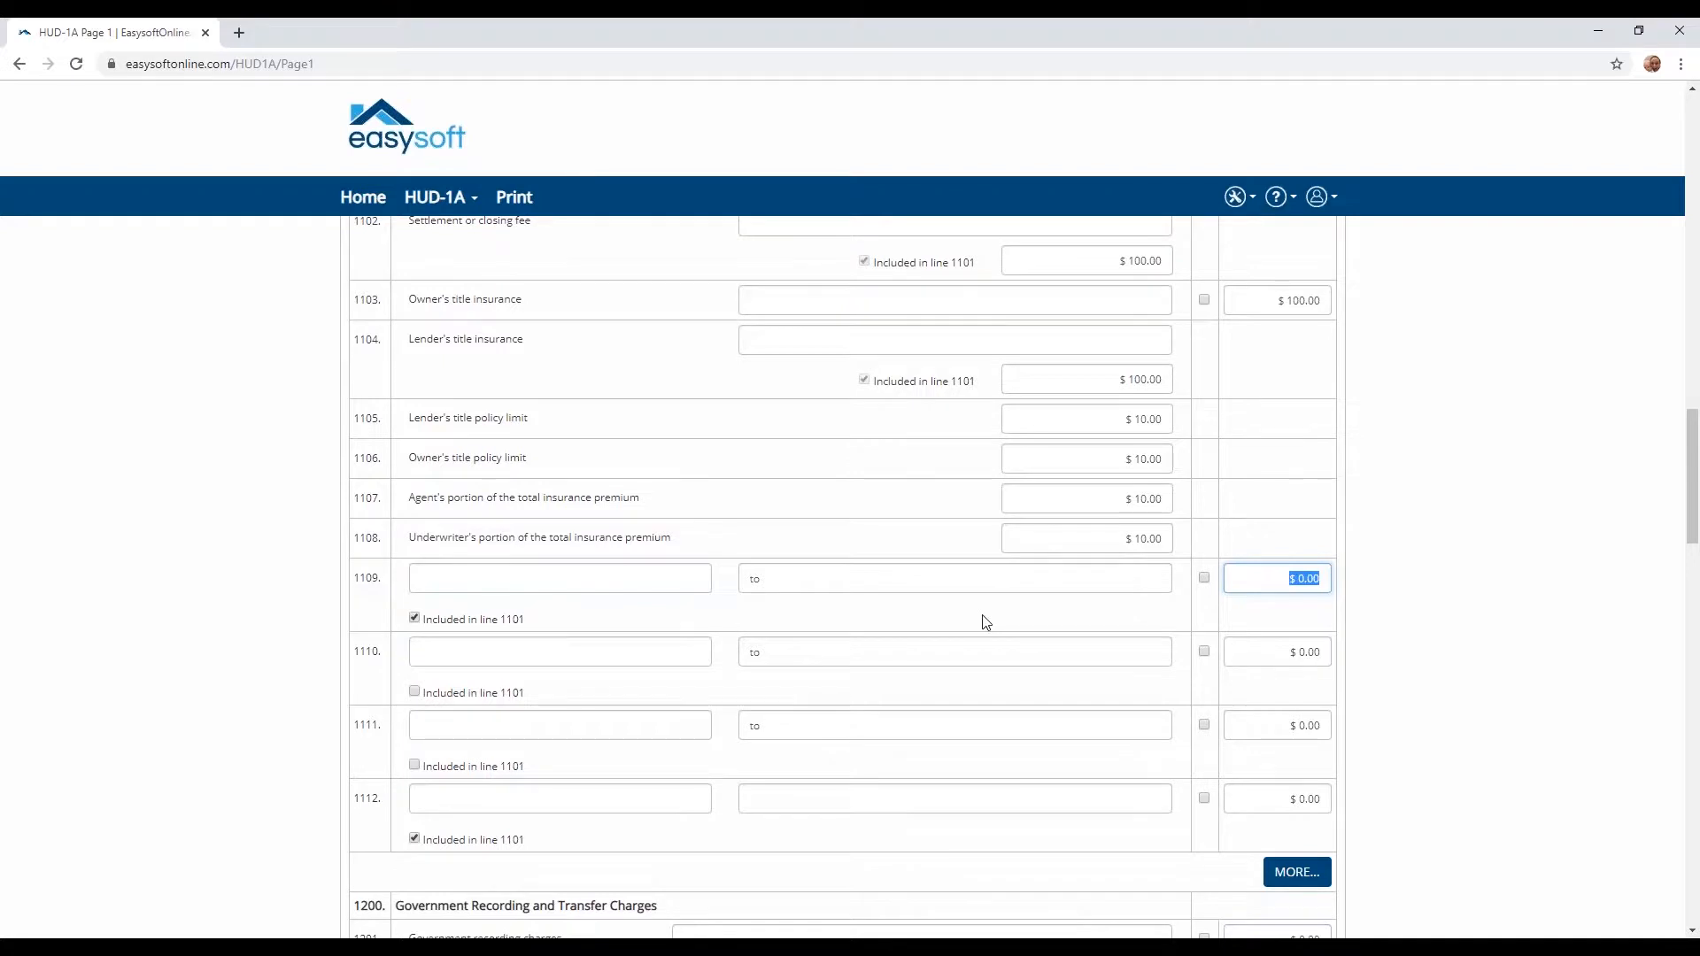
{"action": "type", "text": "1"}
{"action": "scroll", "coordinate": [986, 623], "scroll_direction": "up", "scroll_amount": 1}
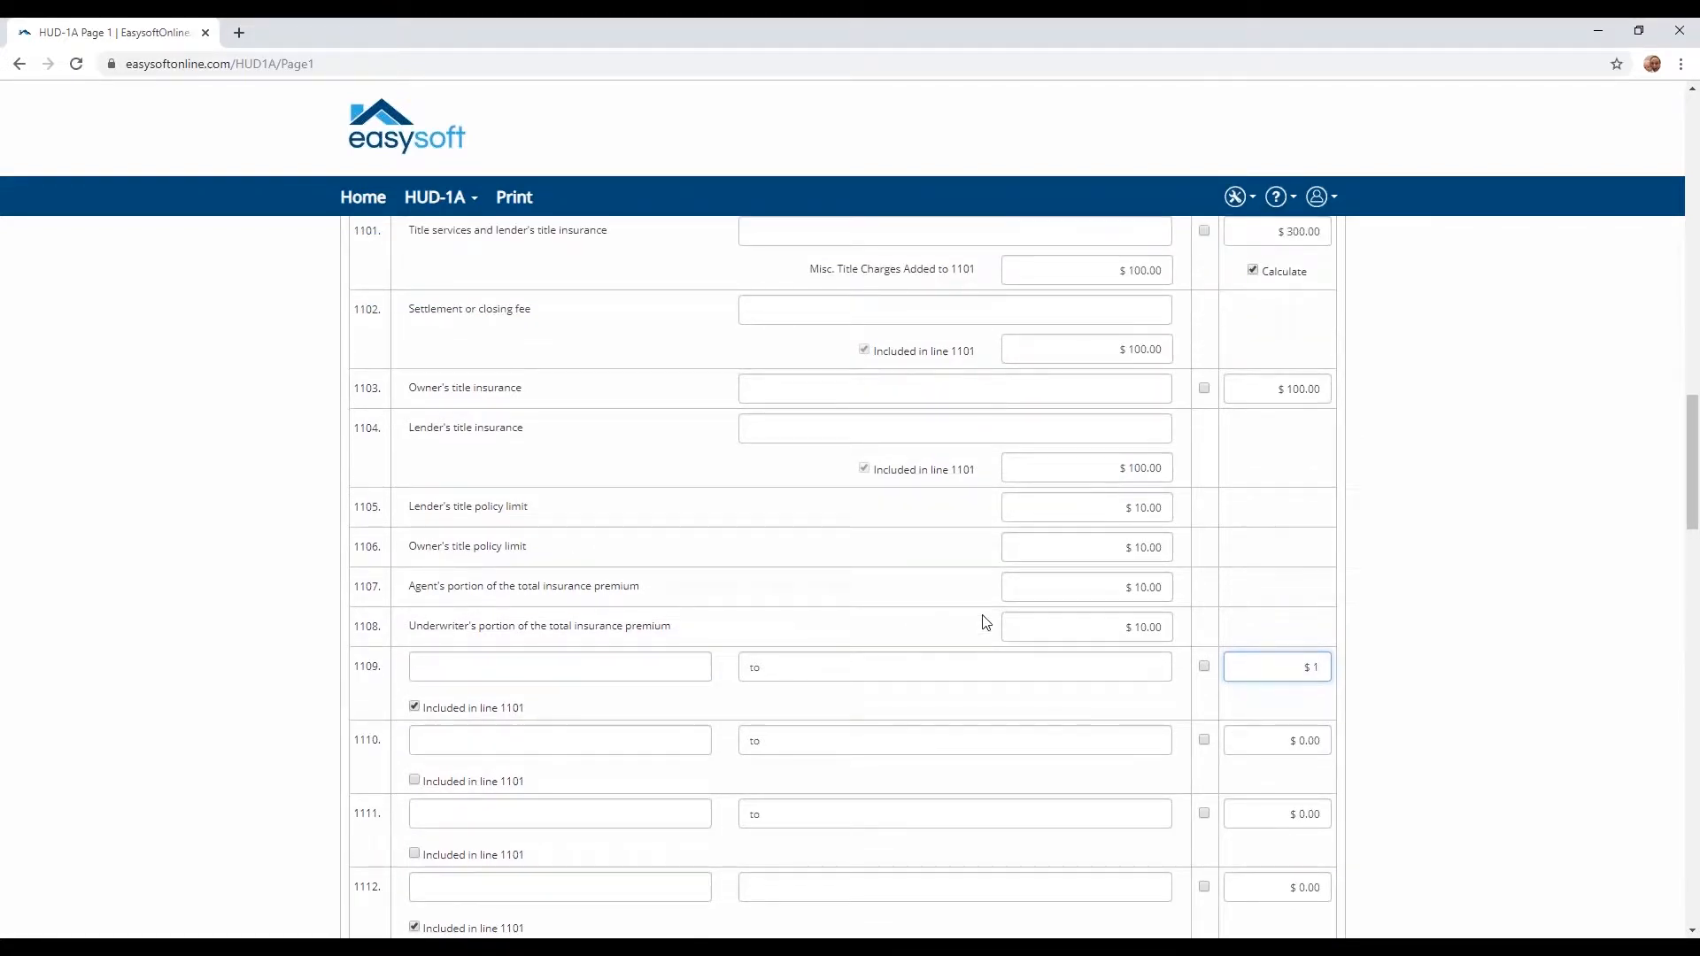
{"action": "type", "text": "00"}
{"action": "left_click", "coordinate": [986, 622]}
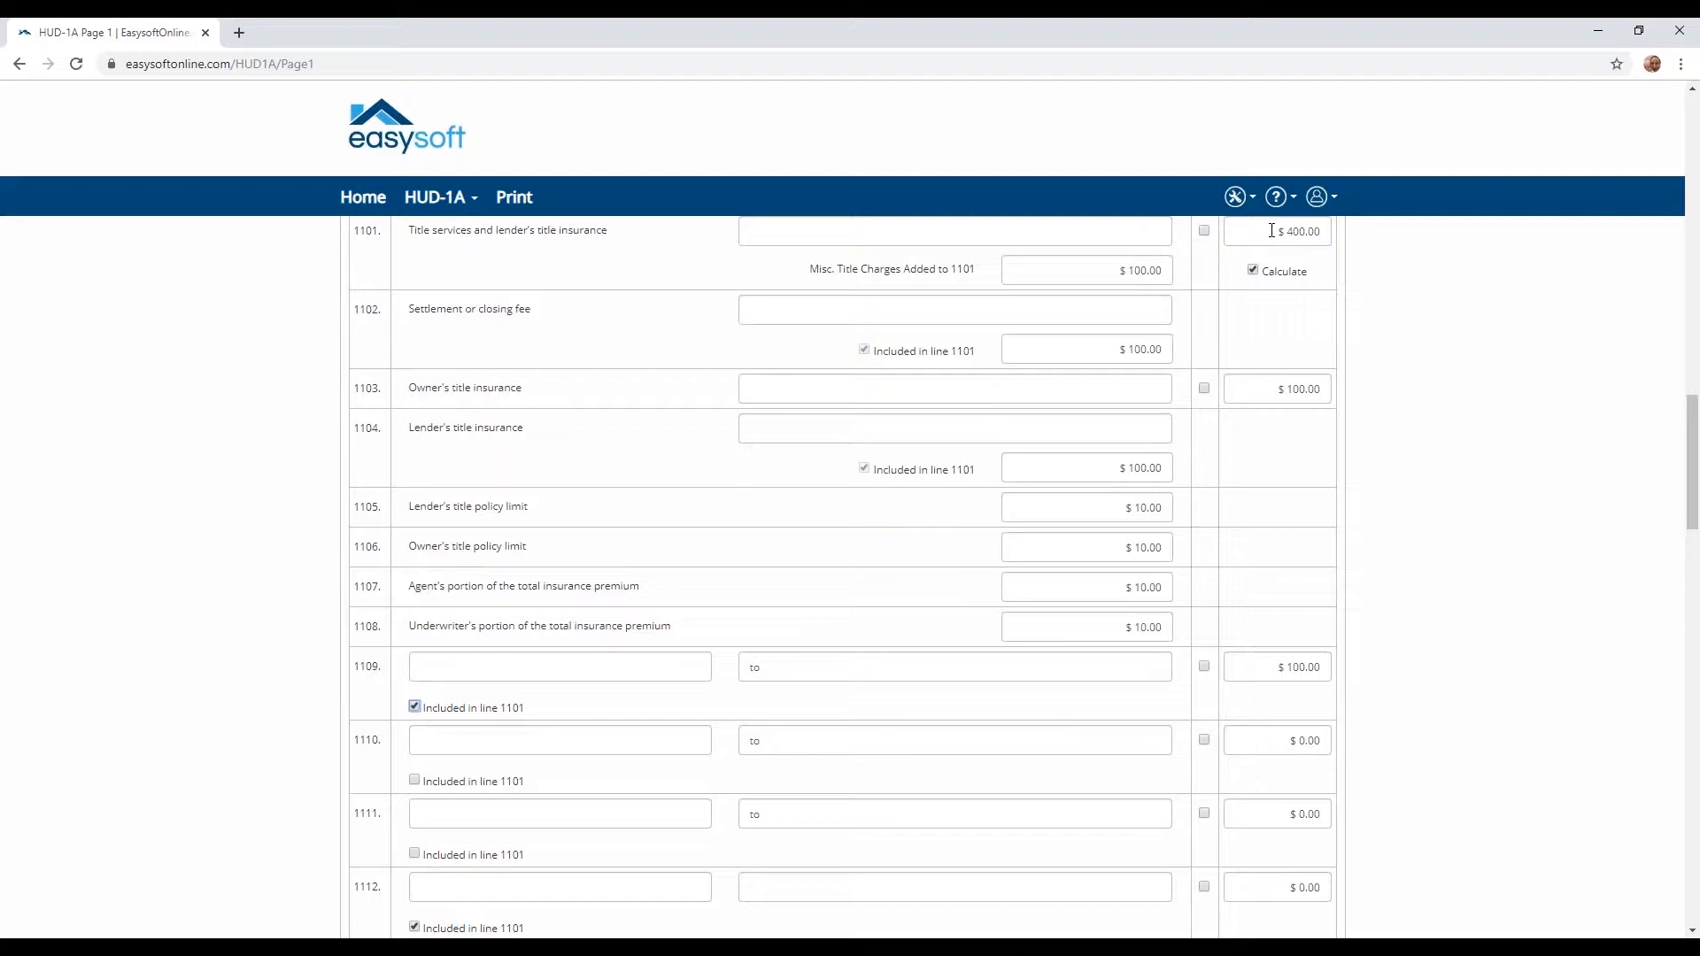
- Exclude the line 1109 title charge from the amount included in line 1101
{"action": "scroll", "coordinate": [1272, 230], "scroll_direction": "down", "scroll_amount": 1}
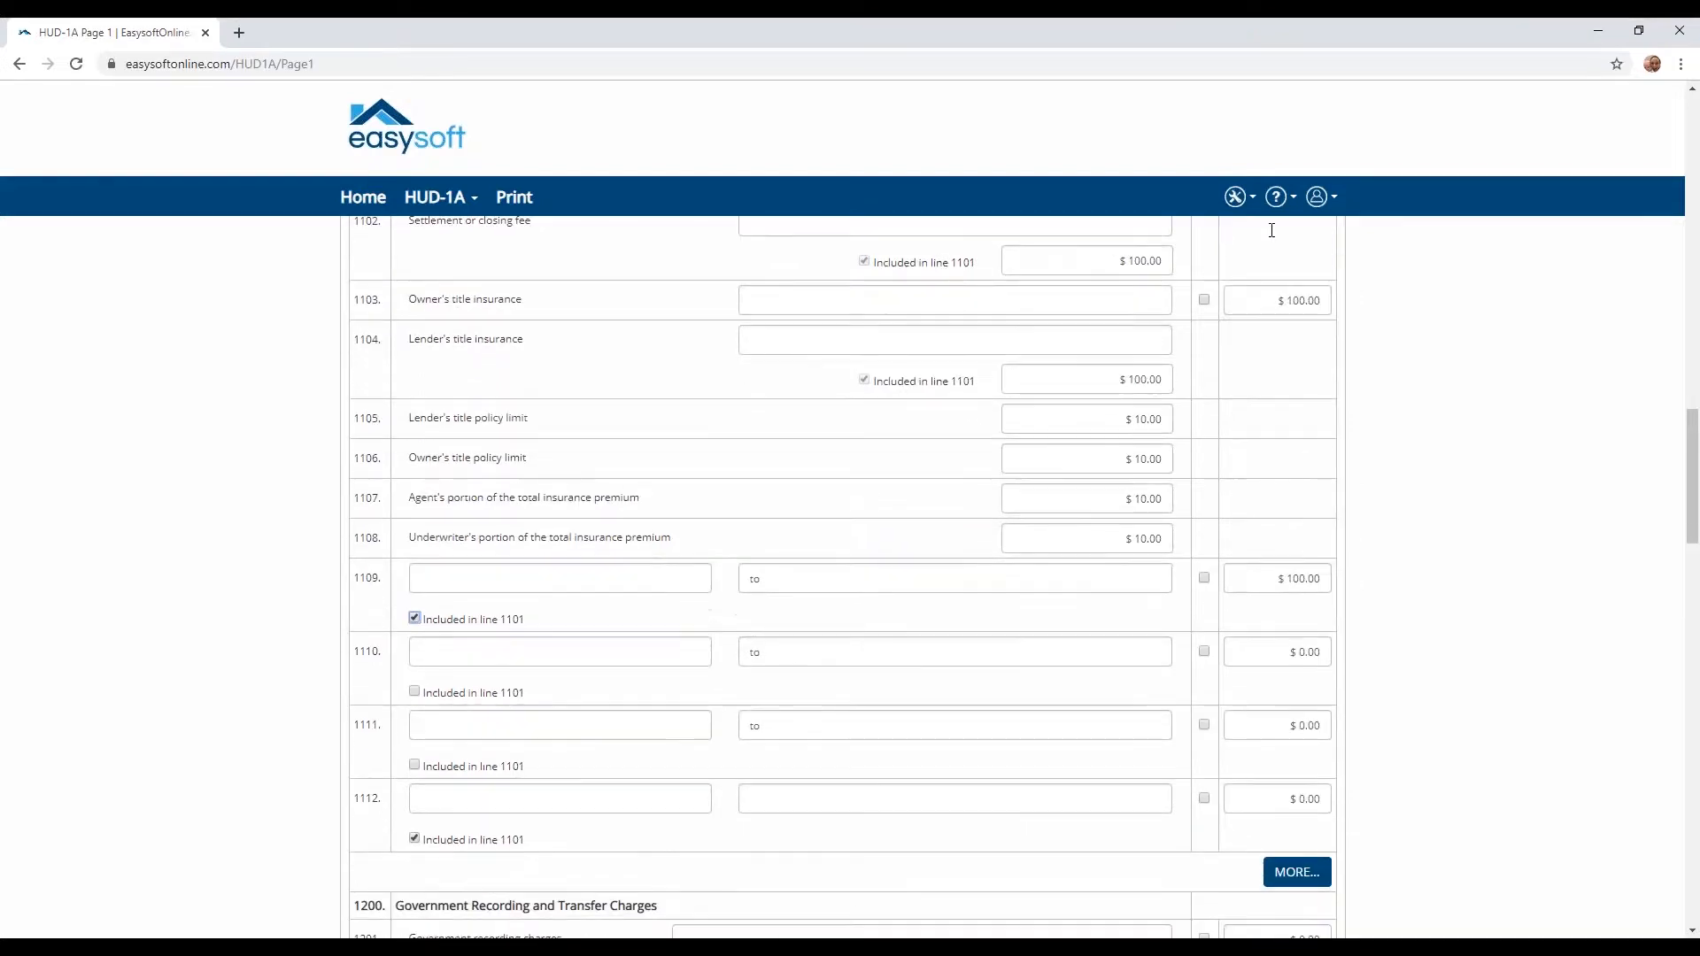
{"action": "scroll", "coordinate": [1282, 384], "scroll_direction": "up", "scroll_amount": 1}
{"action": "scroll", "coordinate": [1291, 376], "scroll_direction": "up", "scroll_amount": 1}
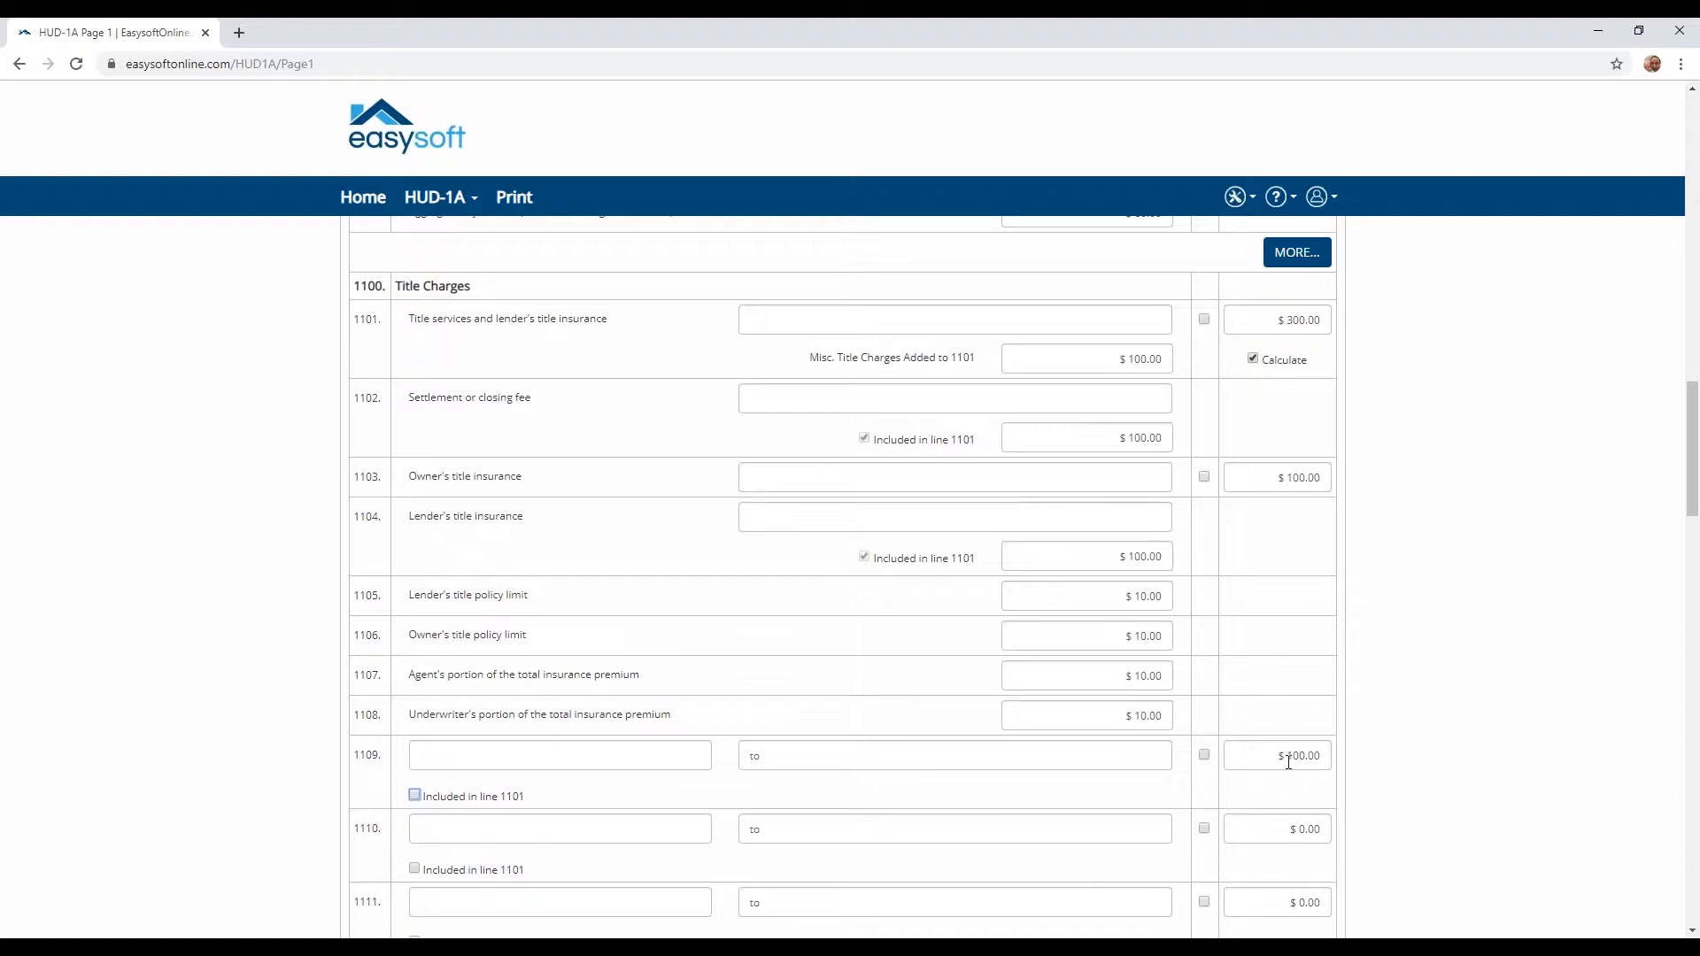
{"action": "scroll", "coordinate": [1290, 760], "scroll_direction": "down", "scroll_amount": 2}
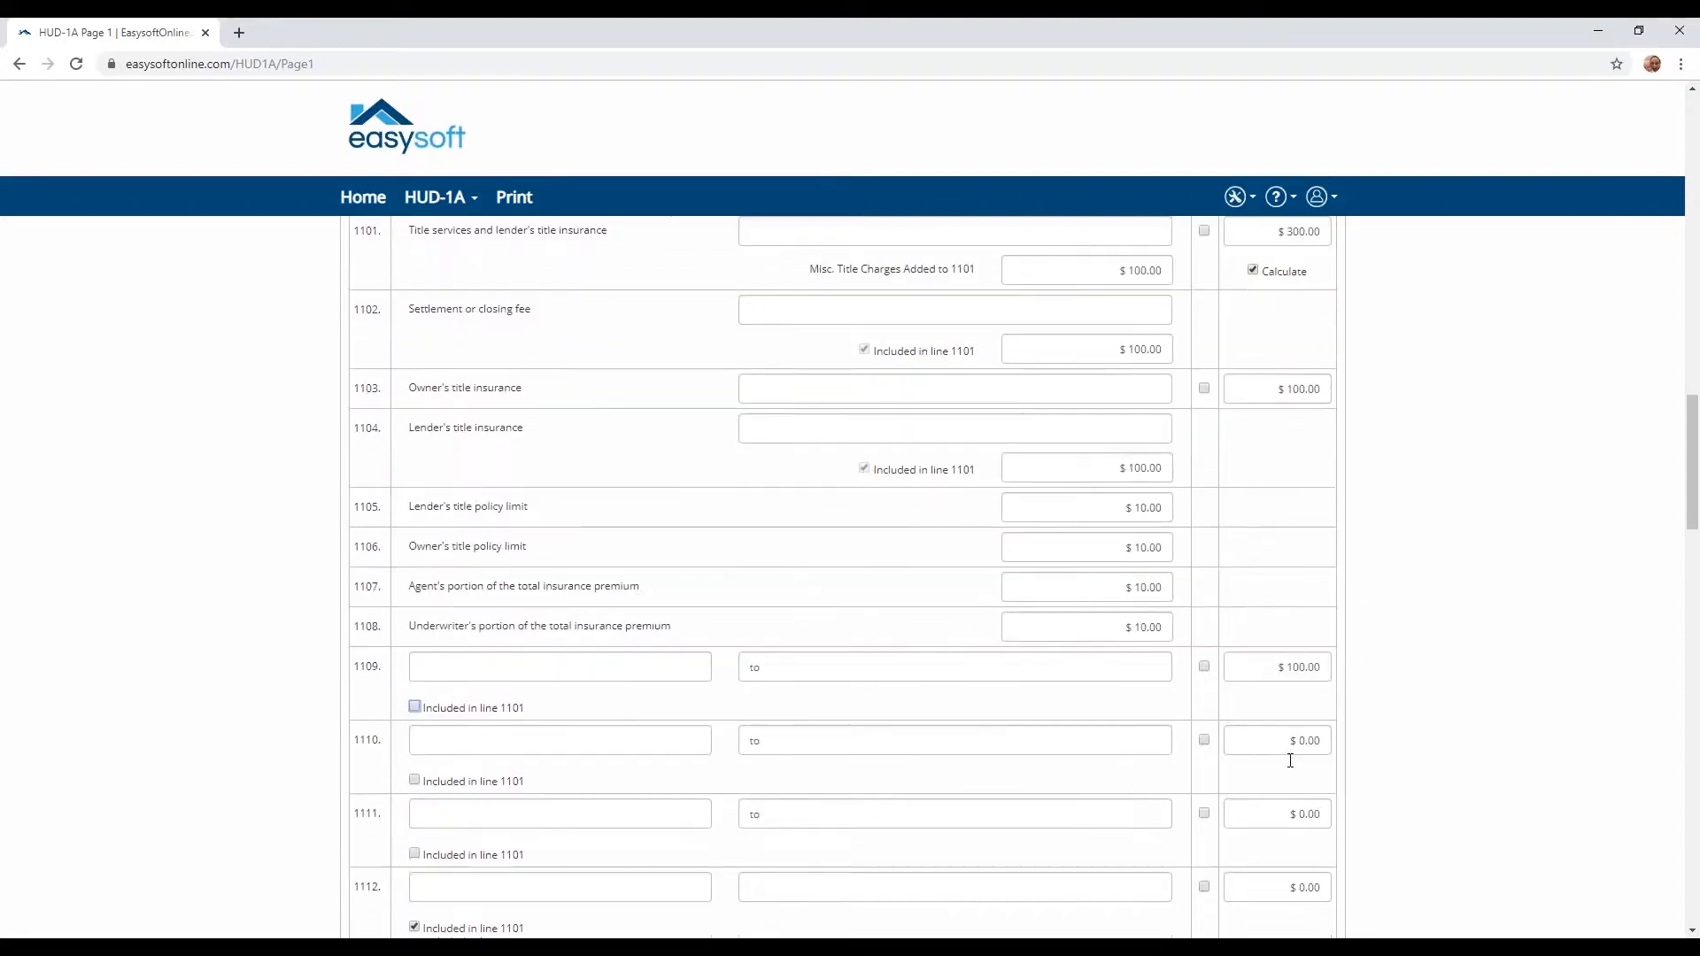
{"action": "scroll", "coordinate": [1291, 760], "scroll_direction": "down", "scroll_amount": 1}
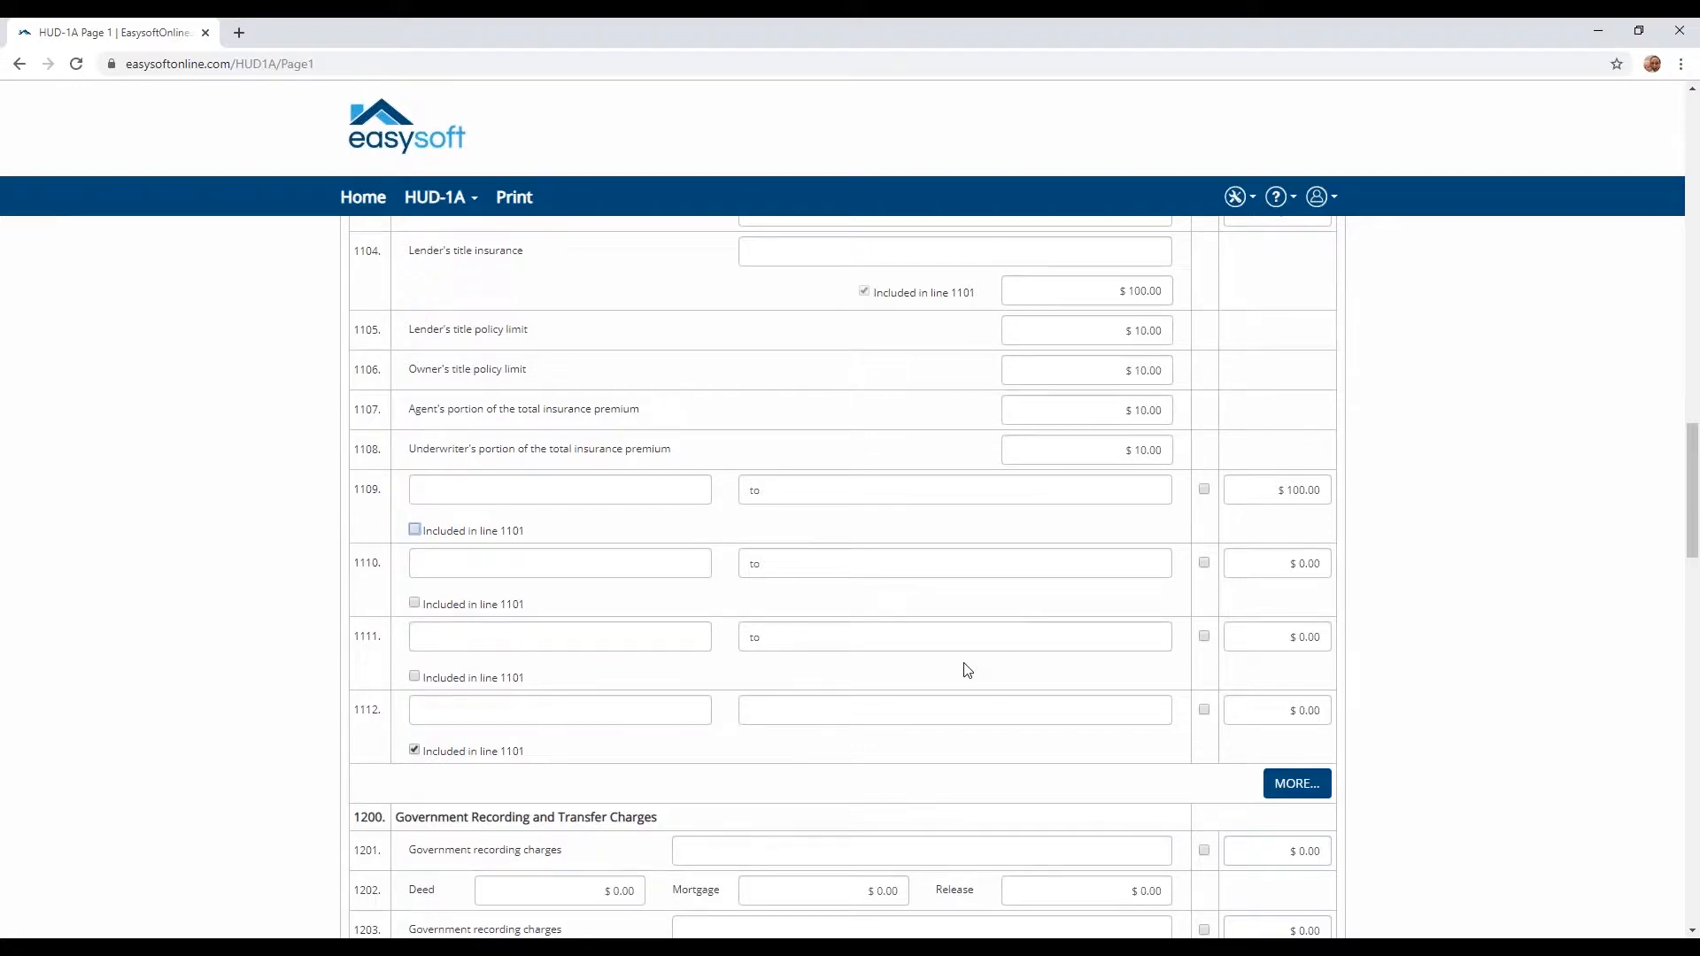
- Enter the line 1202 recording charges as $50 for the deed, $50 for the mortgage and $100 for the release
{"action": "scroll", "coordinate": [968, 670], "scroll_direction": "down", "scroll_amount": 5}
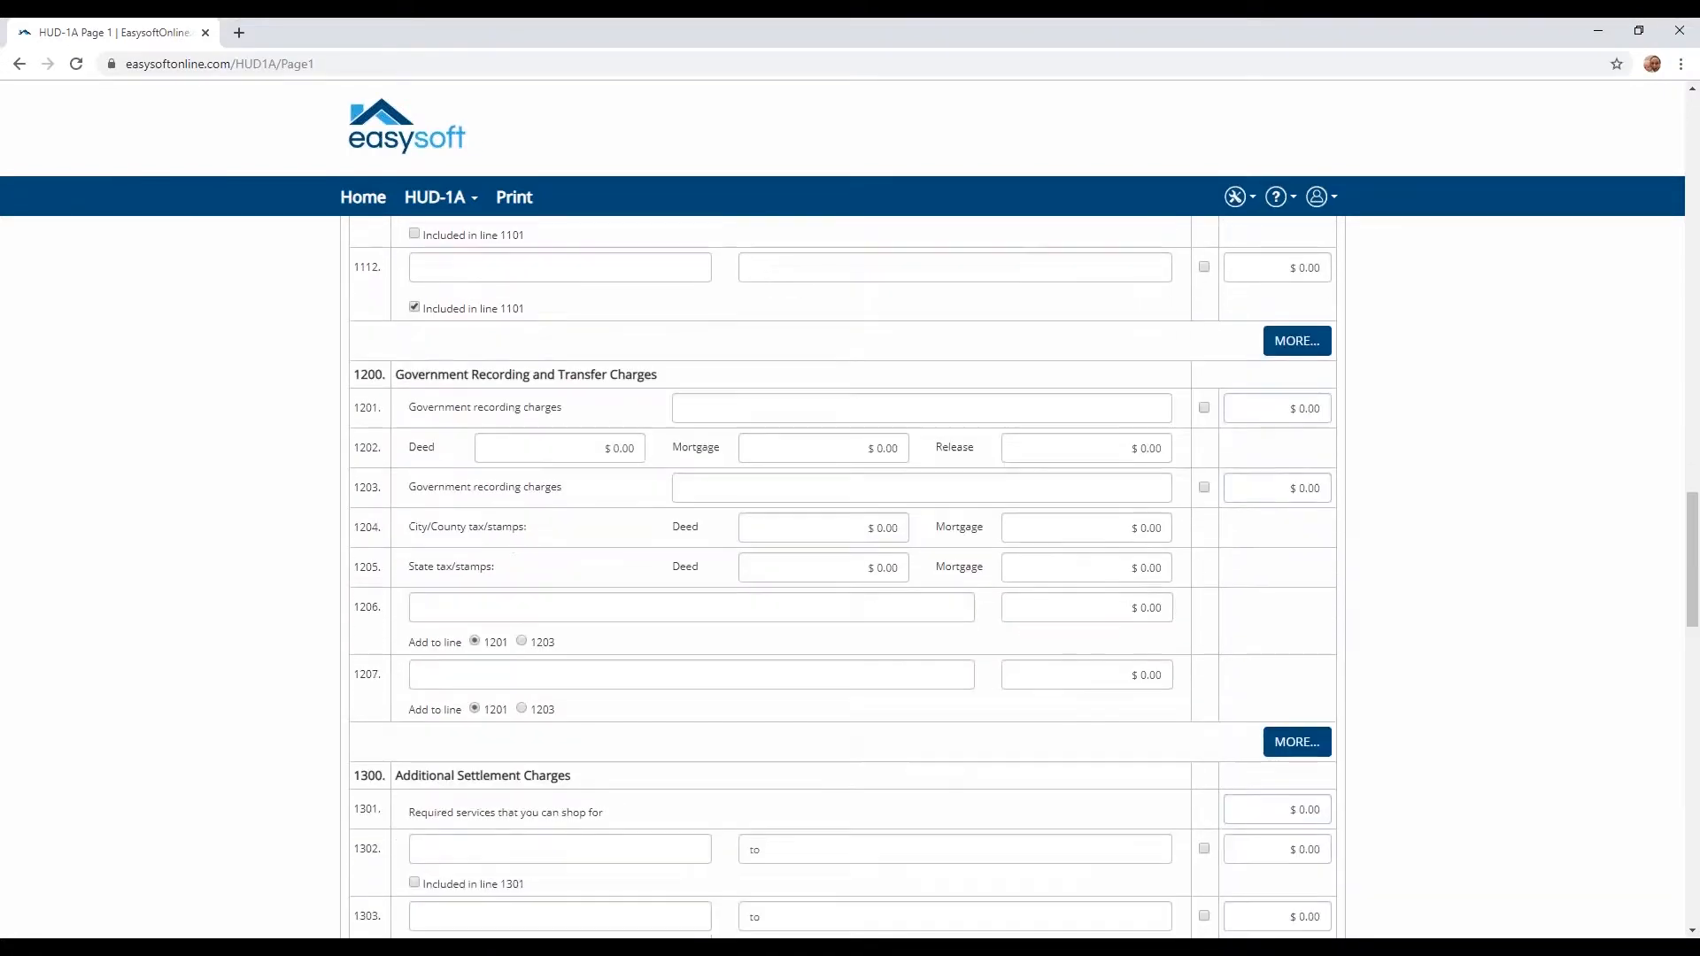
{"action": "scroll", "coordinate": [967, 670], "scroll_direction": "down", "scroll_amount": 1}
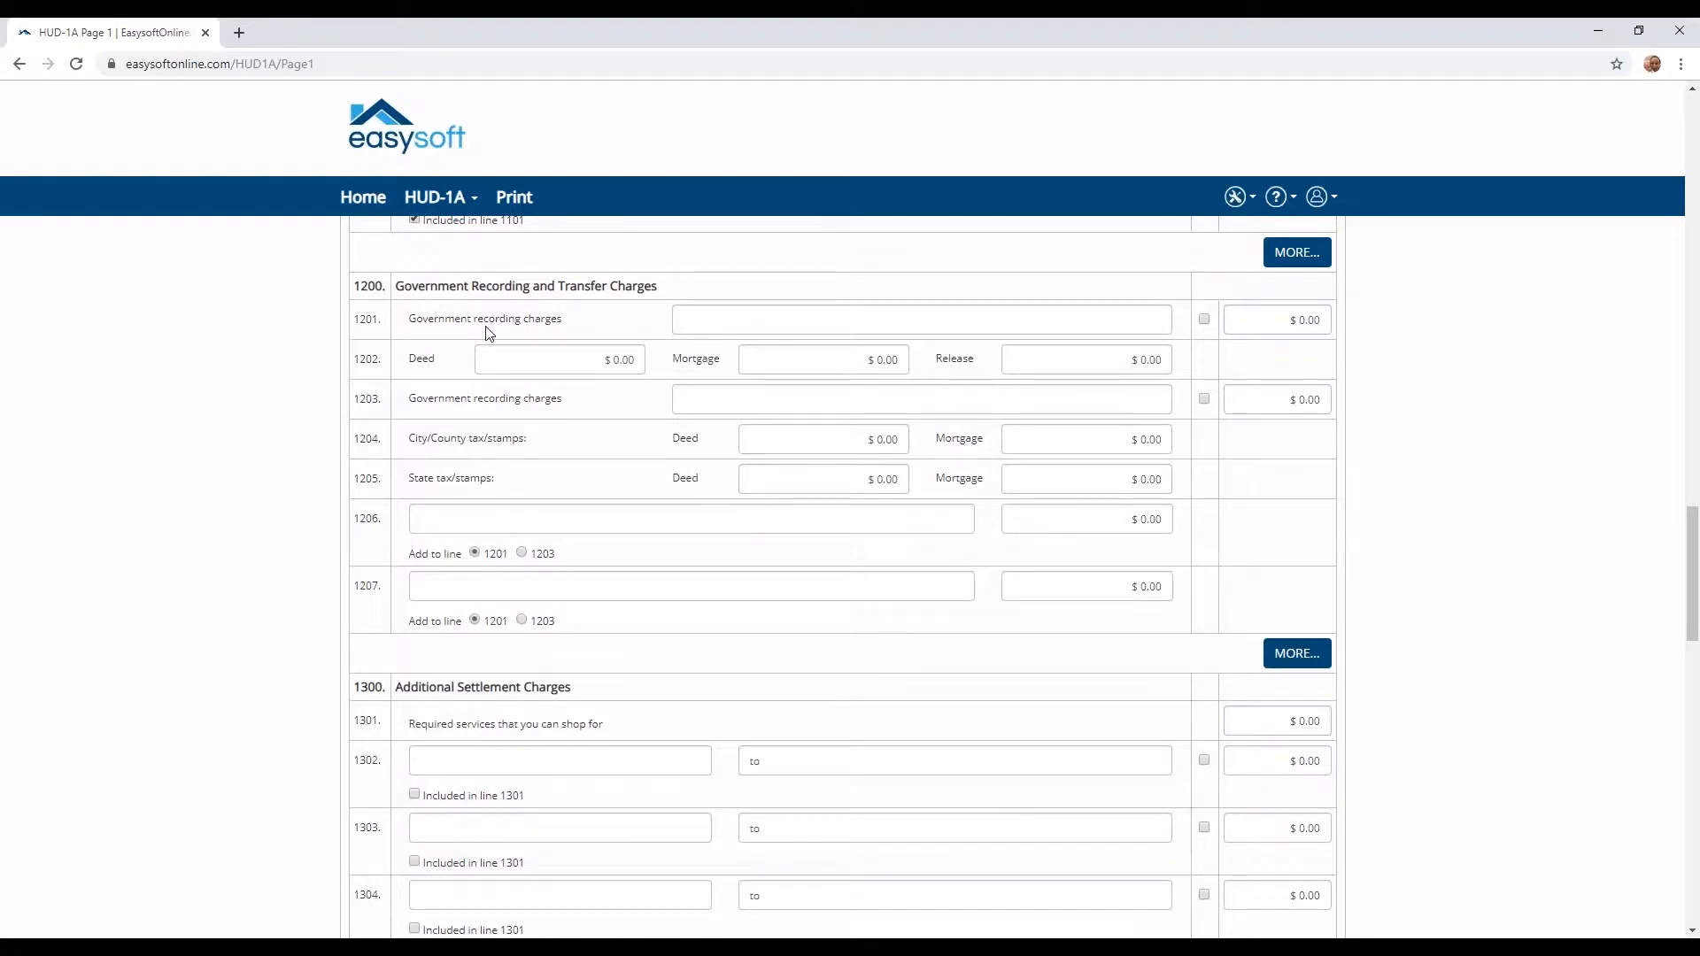
{"action": "left_click", "coordinate": [707, 325]}
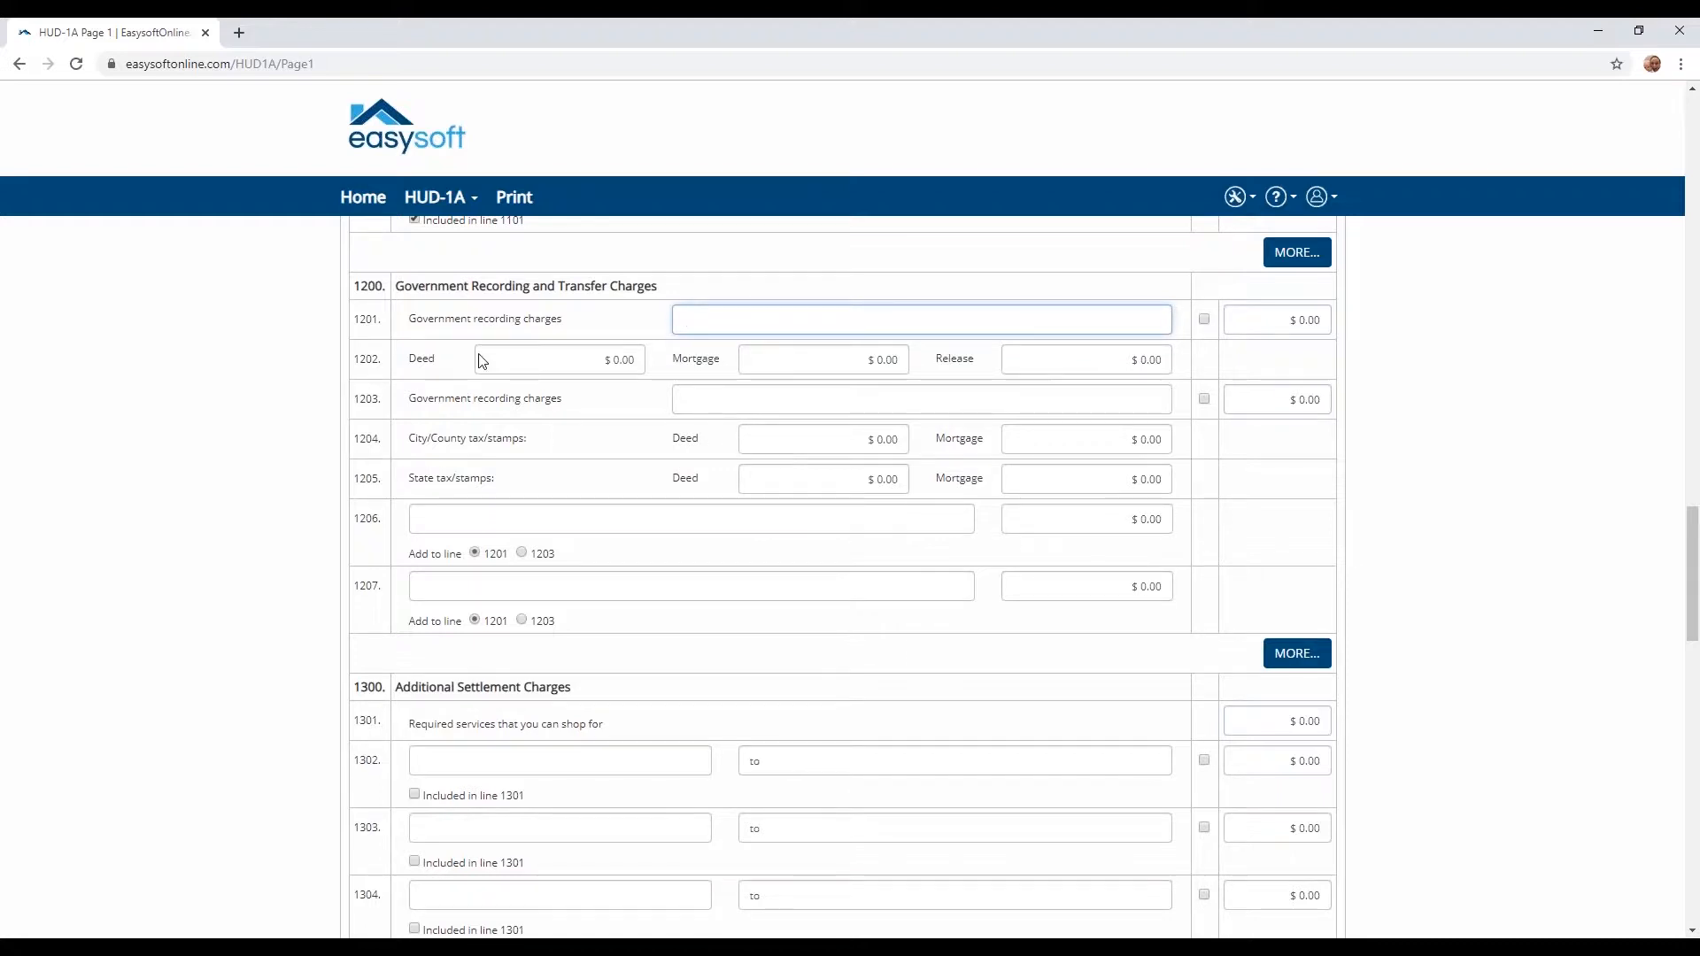
{"action": "left_click", "coordinate": [569, 361]}
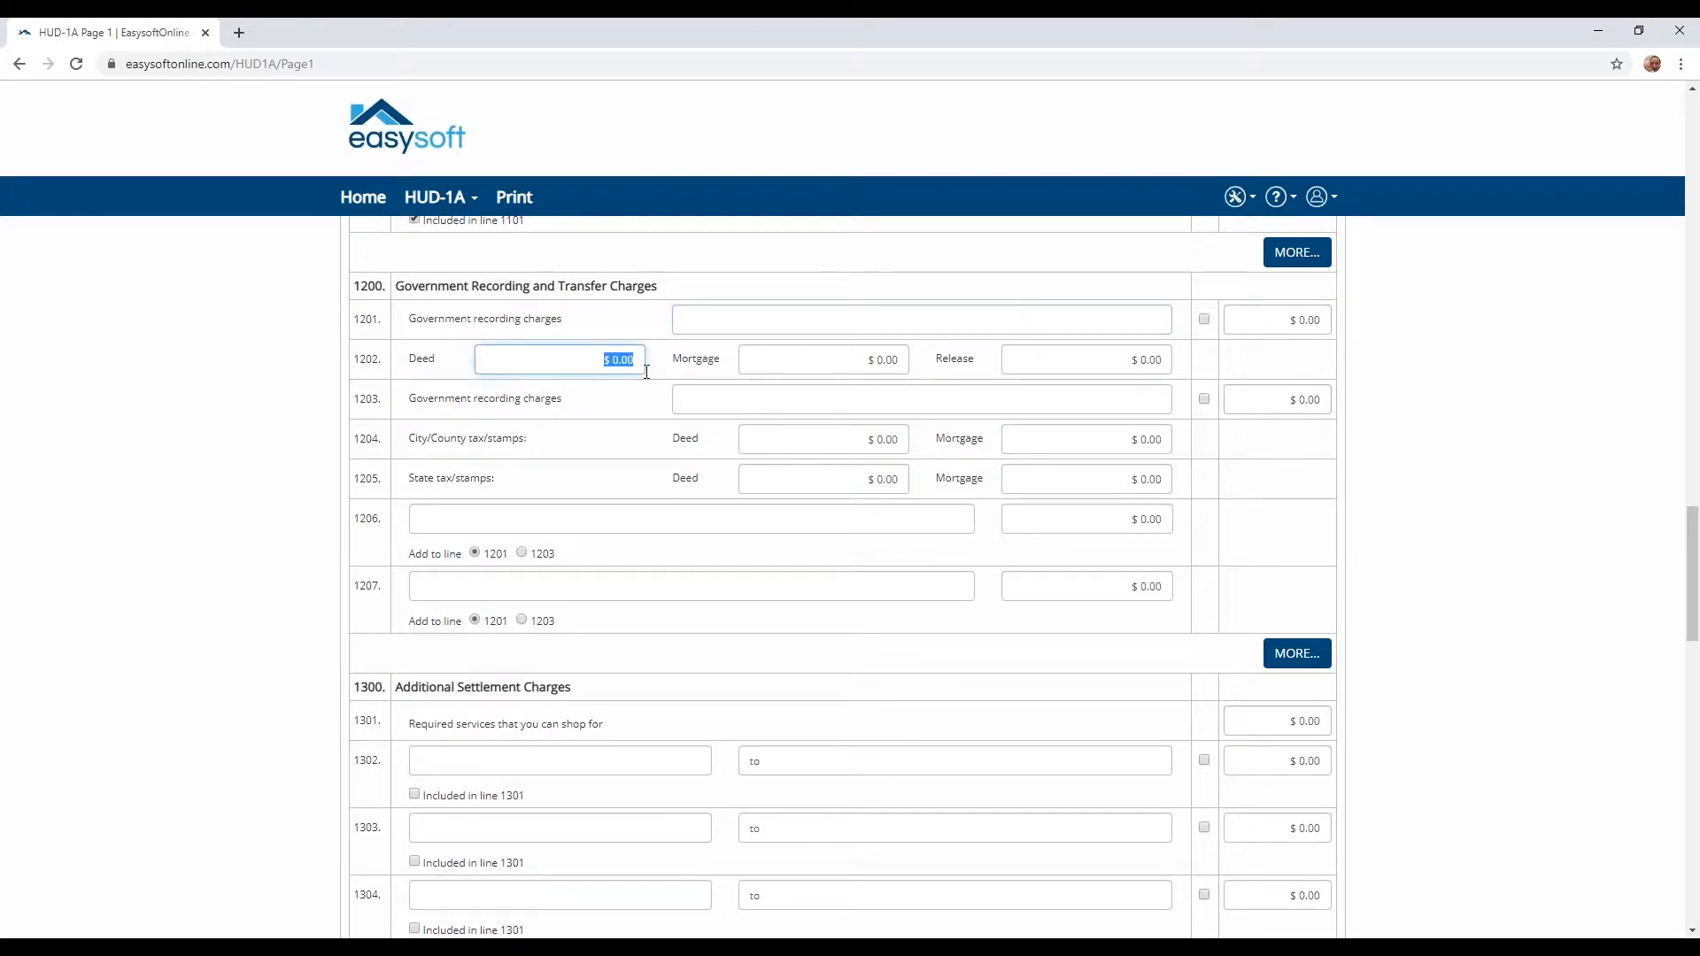
{"action": "type", "text": "50"}
{"action": "key", "text": "Tab"}
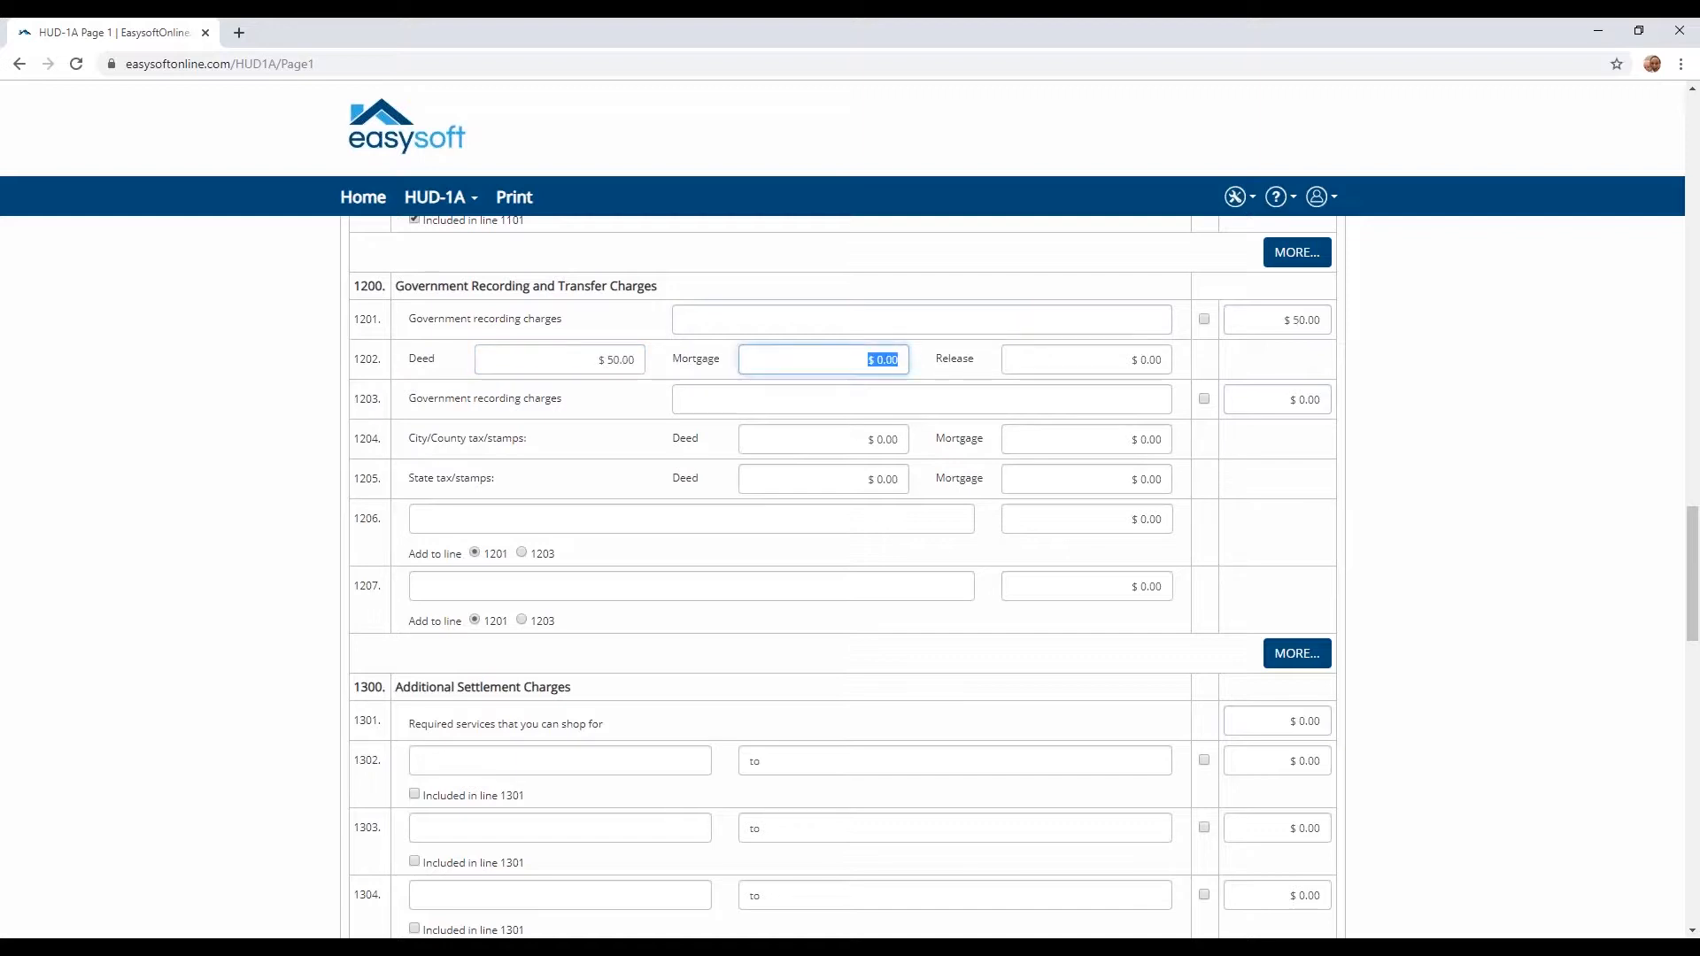
{"action": "type", "text": "50"}
{"action": "key", "text": "Tab"}
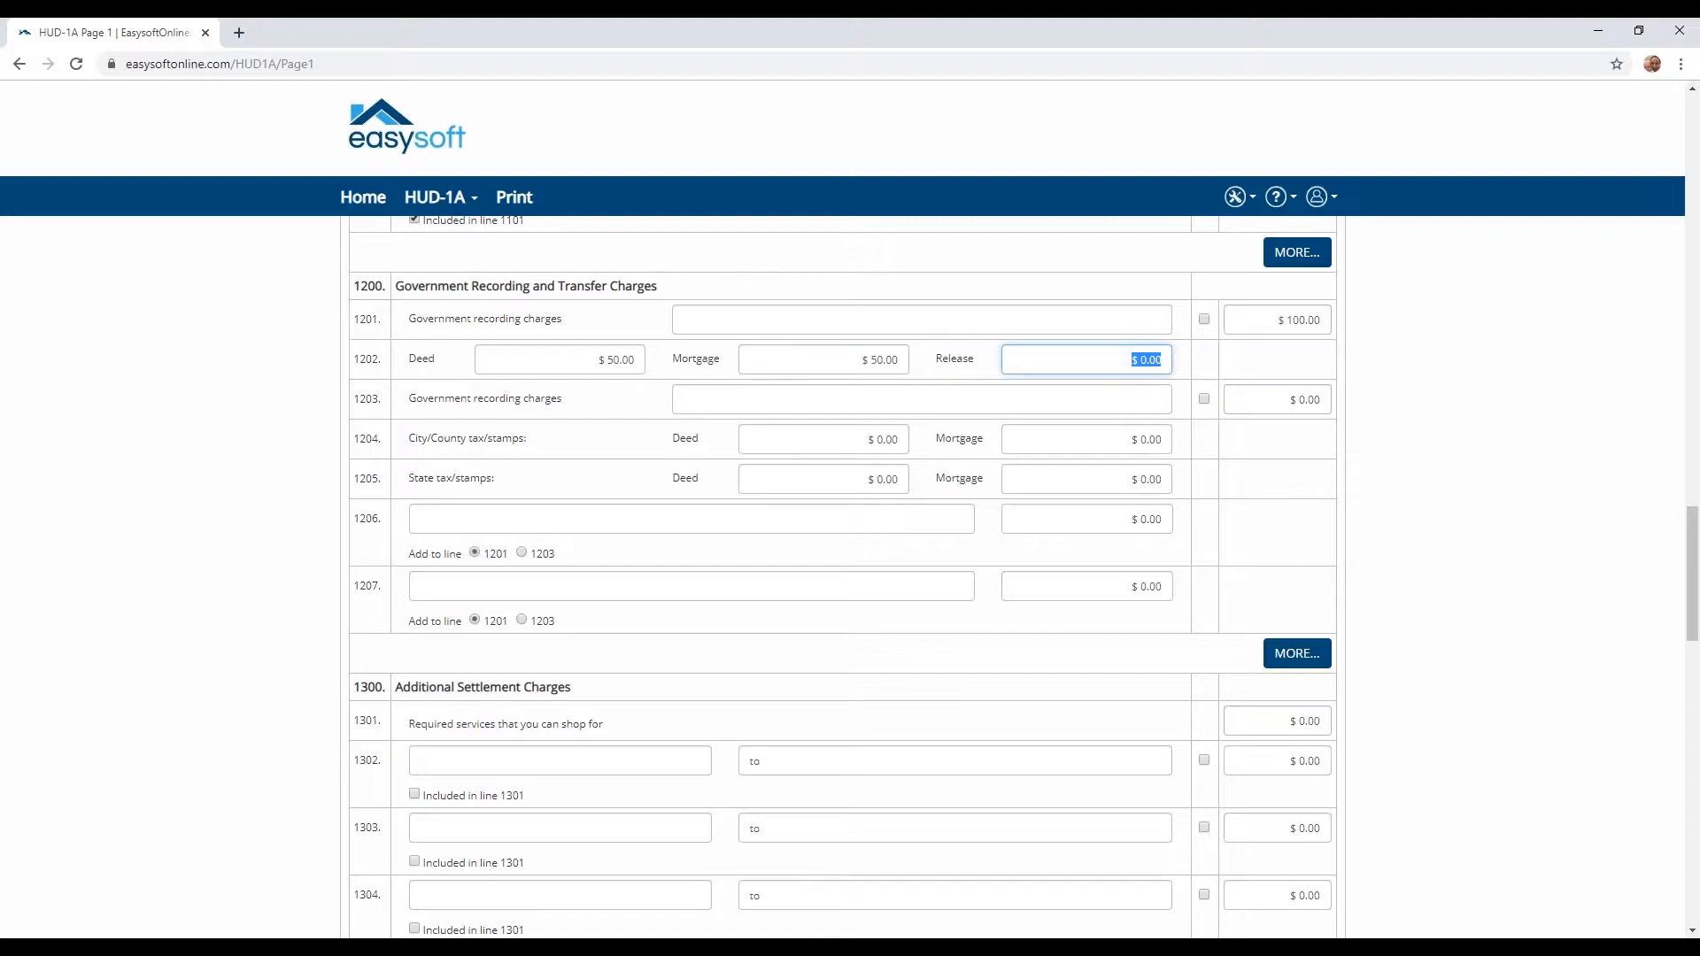
{"action": "type", "text": "100"}
{"action": "key", "text": "Tab"}
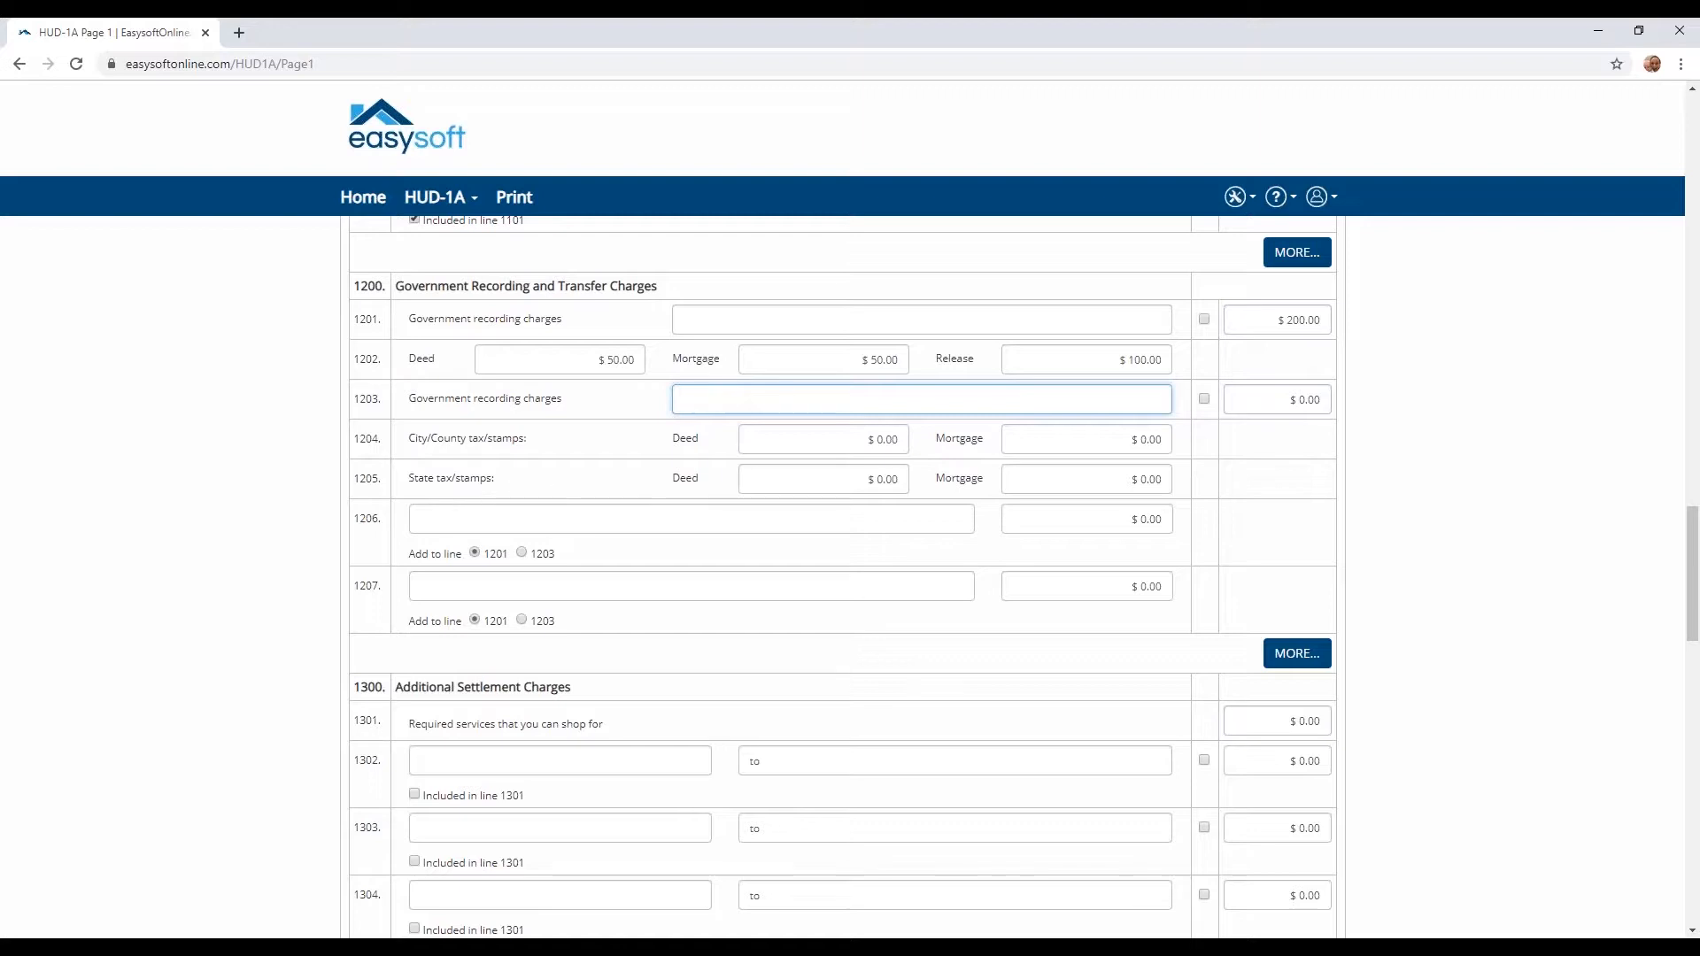
- Set the line 1204 city/county stamps to $50 deed and $25 mortgage, and the line 1205 state stamps to $50 deed and $75 mortgage
{"action": "left_click", "coordinate": [822, 446]}
{"action": "type", "text": "50"}
{"action": "key", "text": "Tab"}
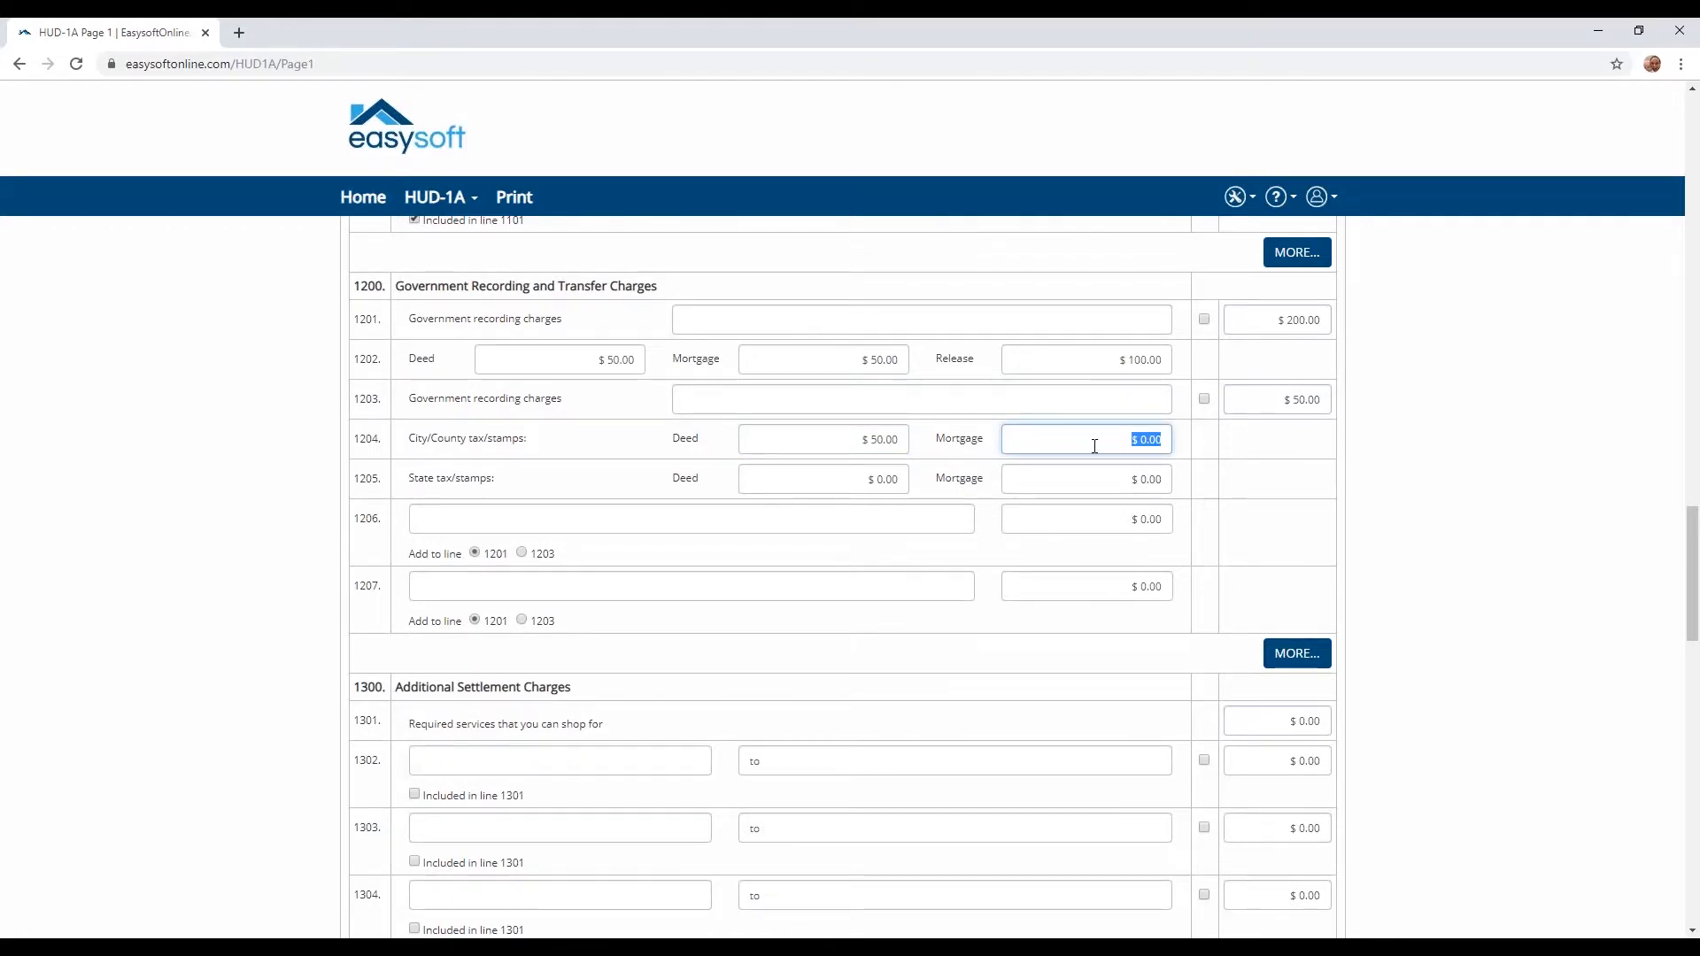
{"action": "type", "text": "25"}
{"action": "key", "text": "Tab"}
{"action": "type", "text": "50"}
{"action": "key", "text": "Tab"}
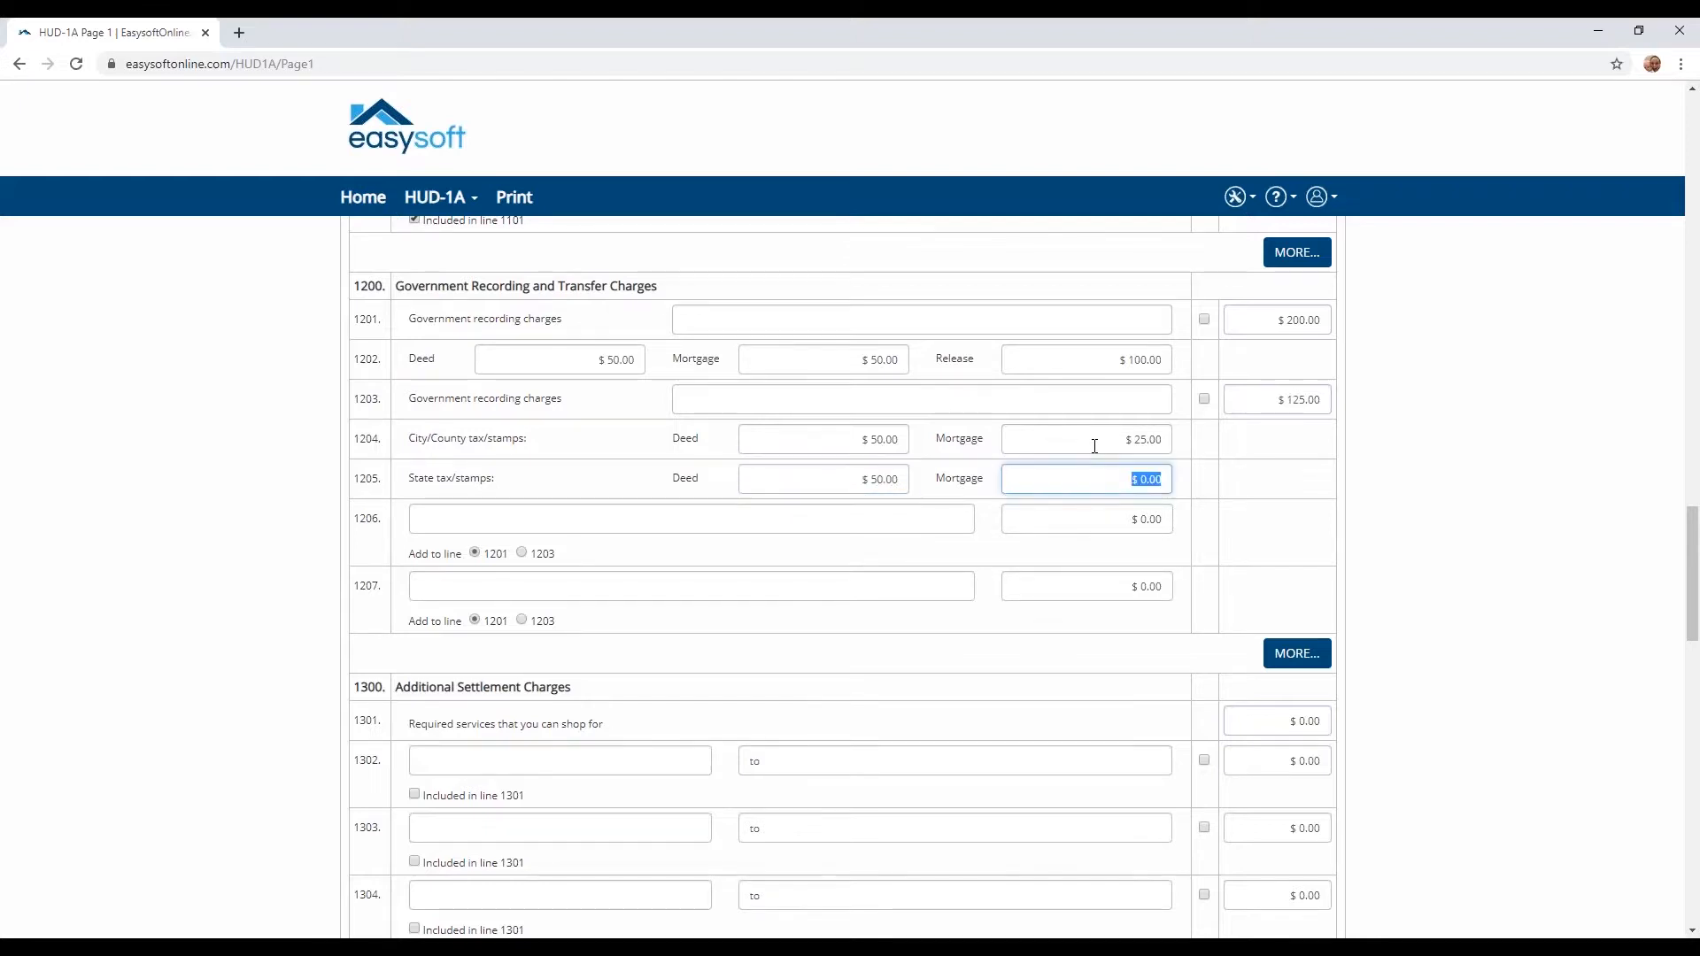
{"action": "type", "text": "75"}
{"action": "key", "text": "Tab"}
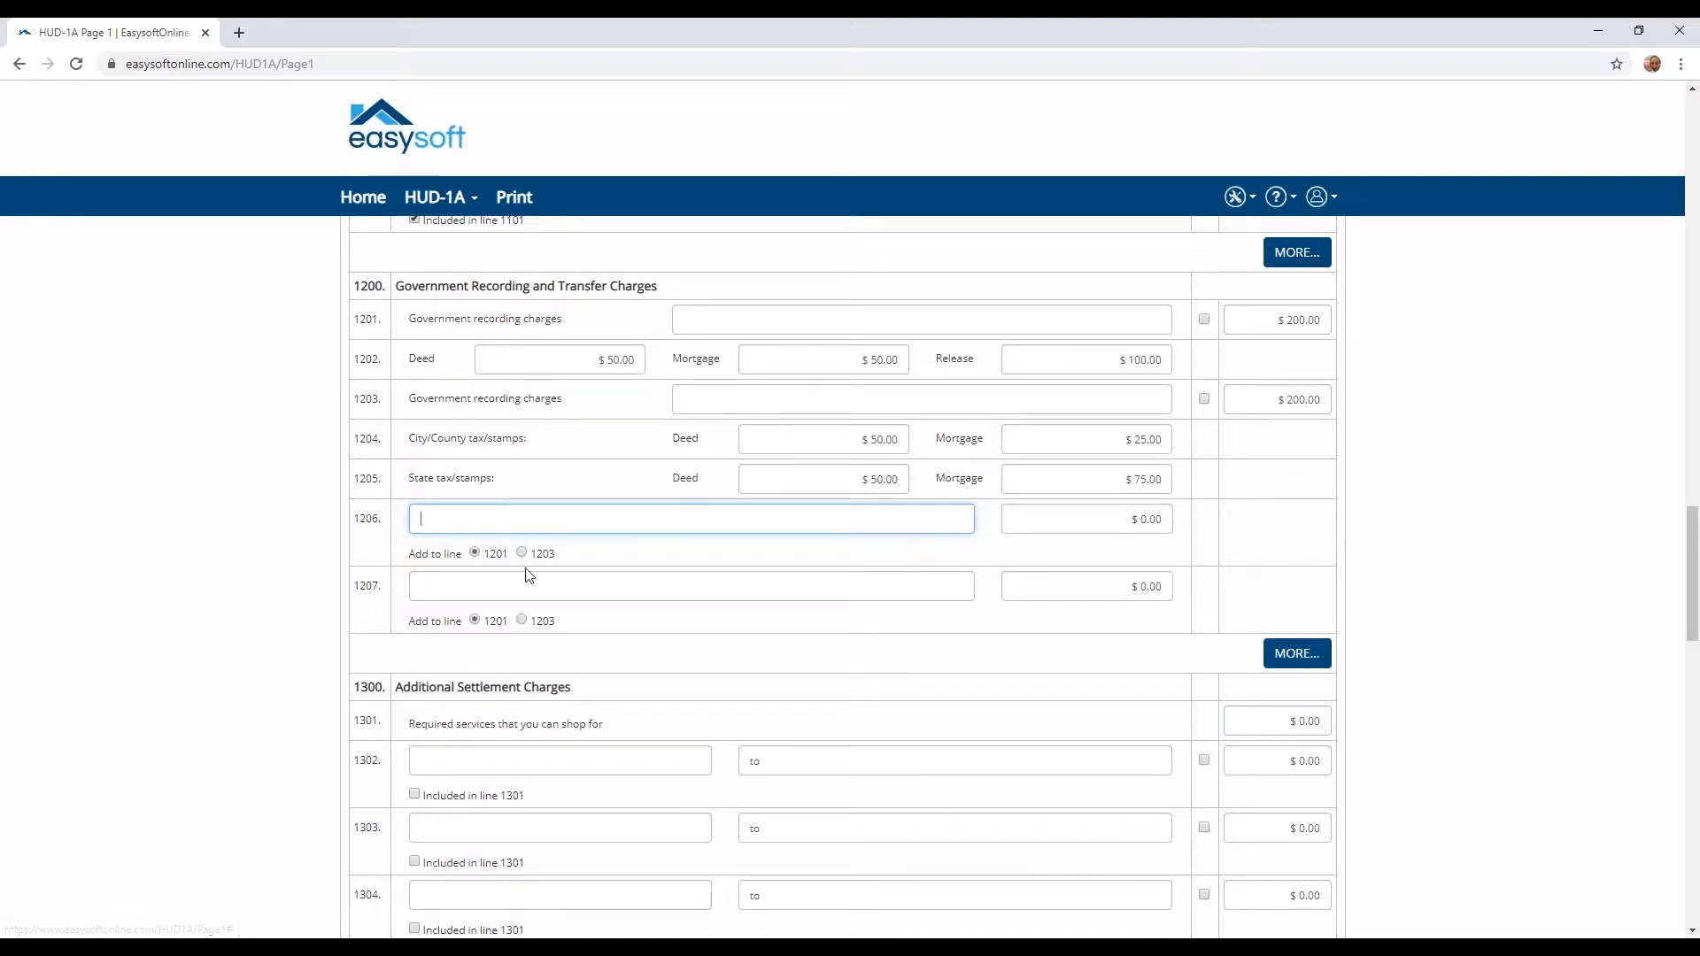
- Add and save a section 1200 additional item described as Testing with a buyer amount of $100
{"action": "double_click", "coordinate": [493, 621]}
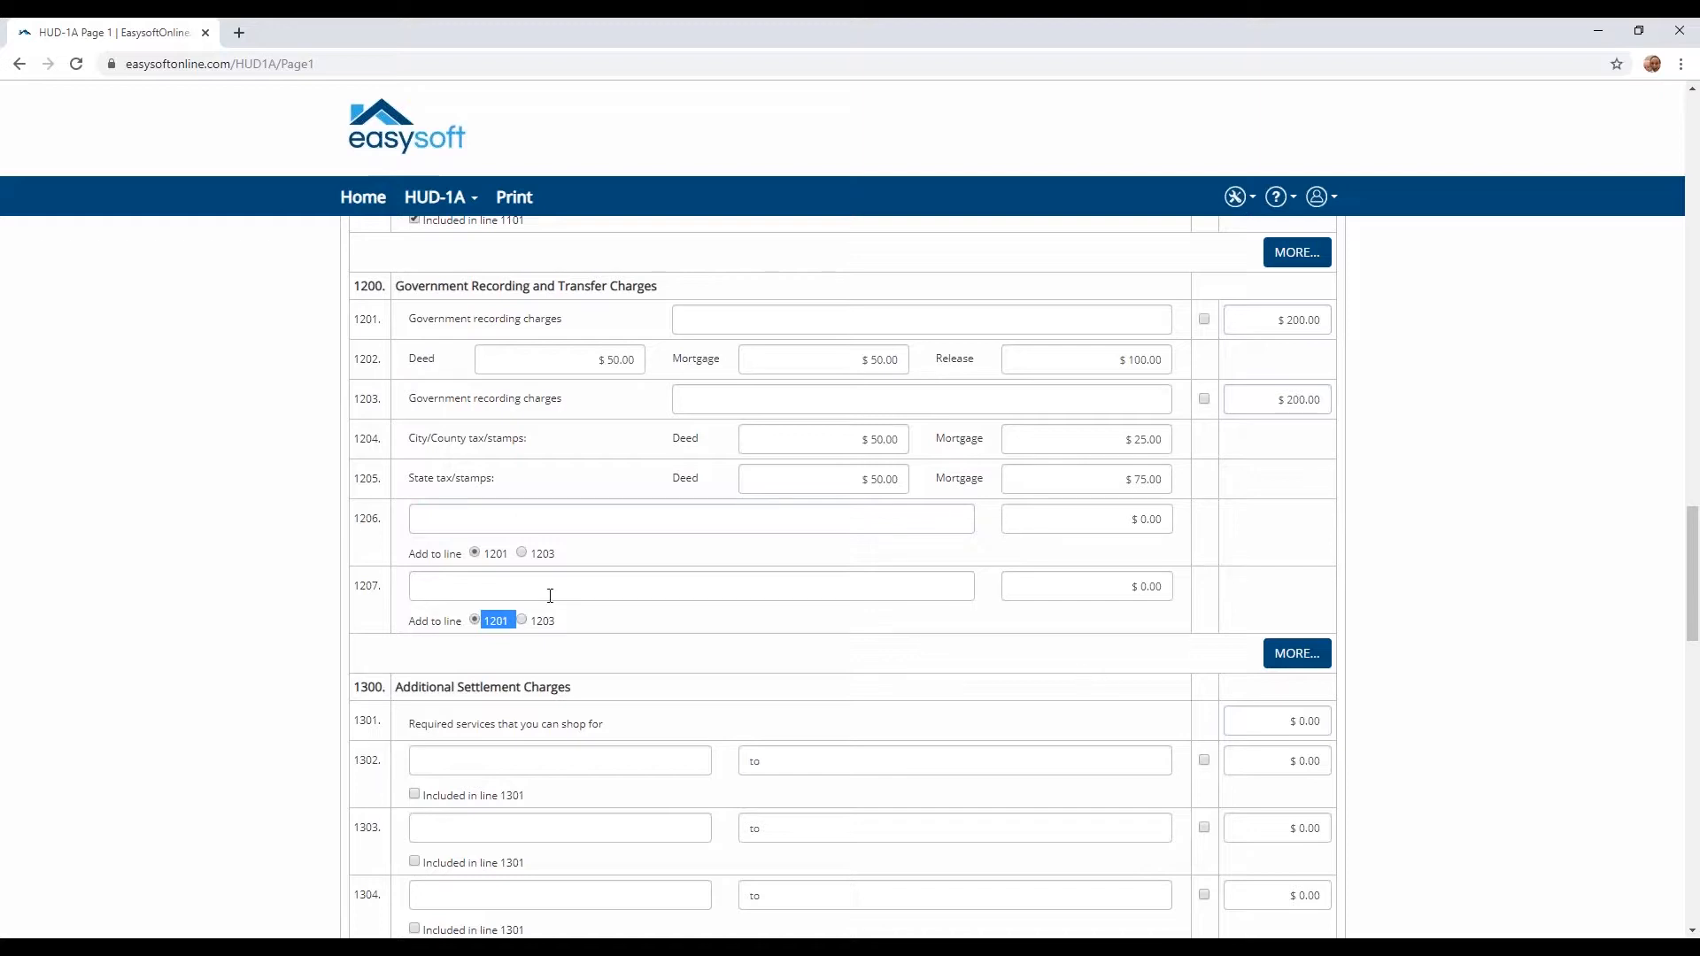
{"action": "left_click", "coordinate": [493, 621]}
{"action": "left_click", "coordinate": [1298, 655]}
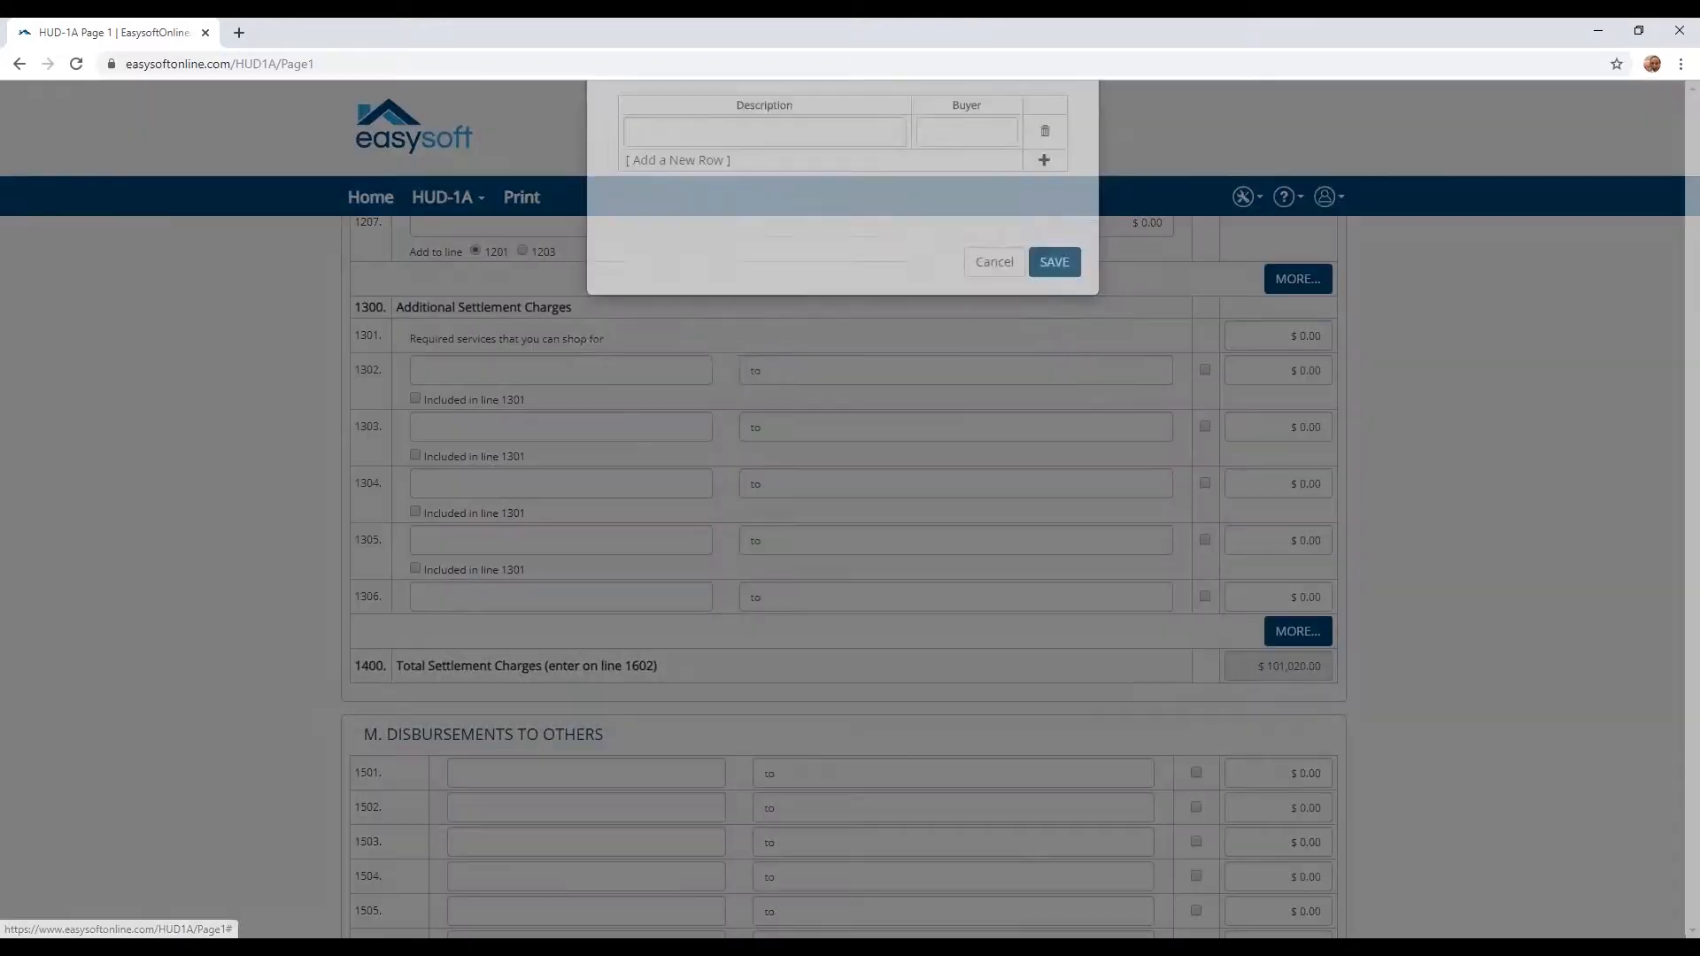
{"action": "left_click", "coordinate": [722, 217]}
{"action": "left_click", "coordinate": [697, 252]}
{"action": "left_click", "coordinate": [944, 218]}
{"action": "type", "text": "100"}
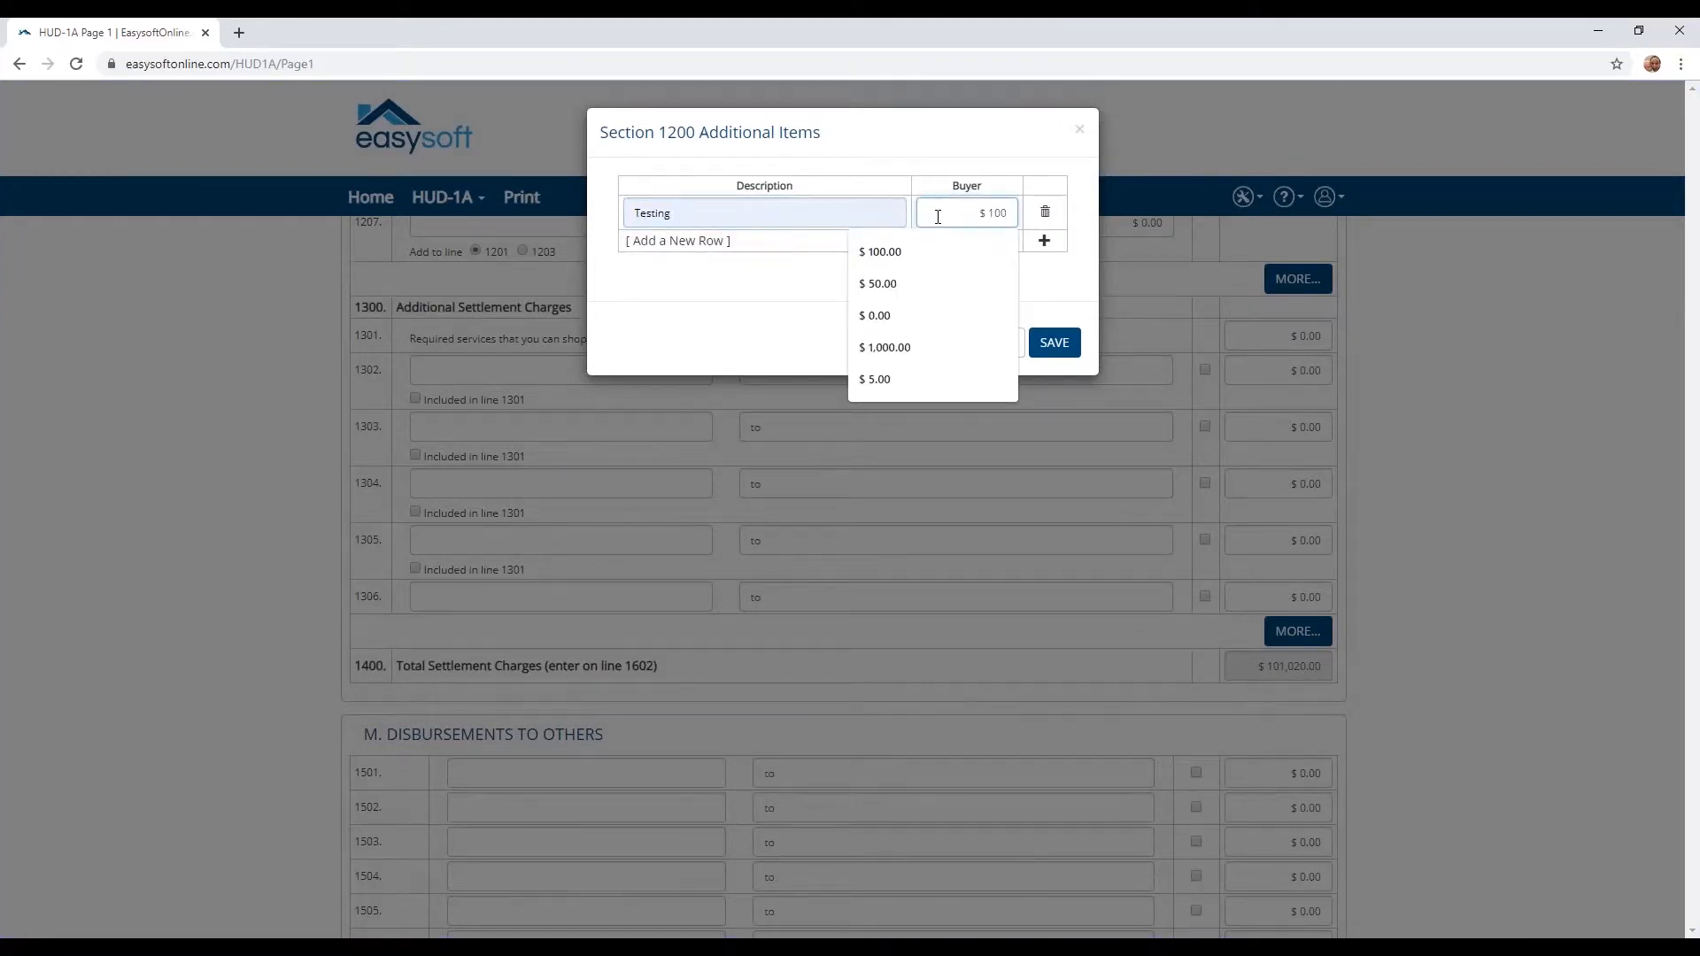
{"action": "left_click", "coordinate": [831, 277]}
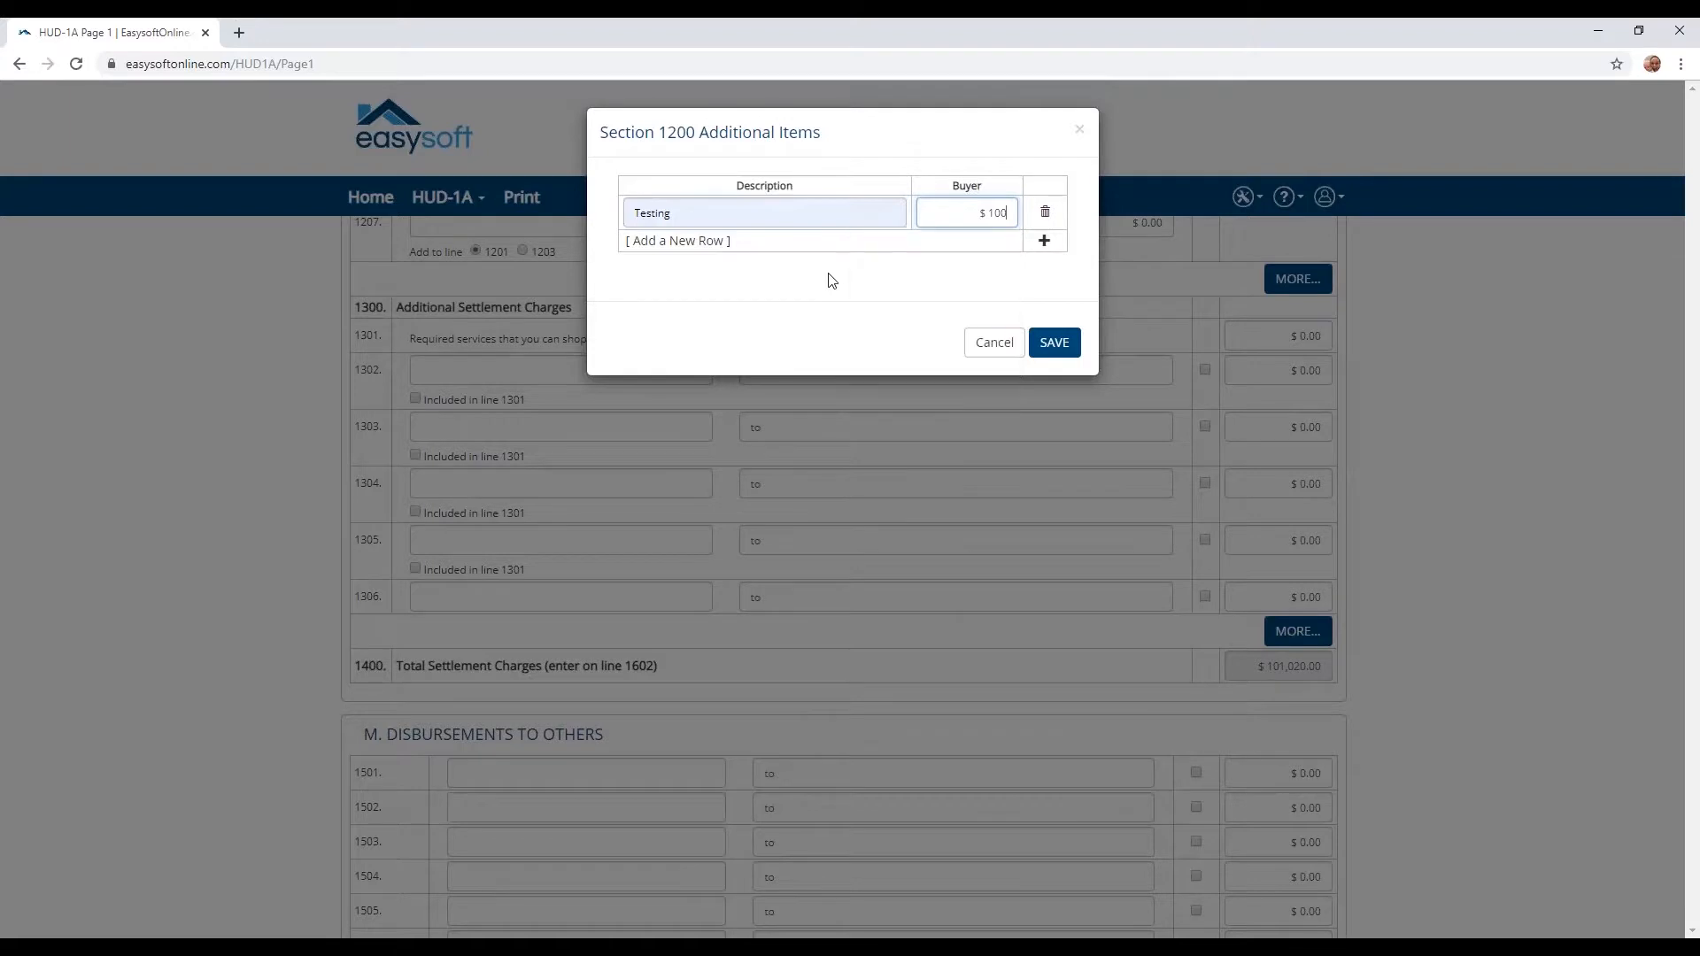
{"action": "left_click", "coordinate": [1057, 344]}
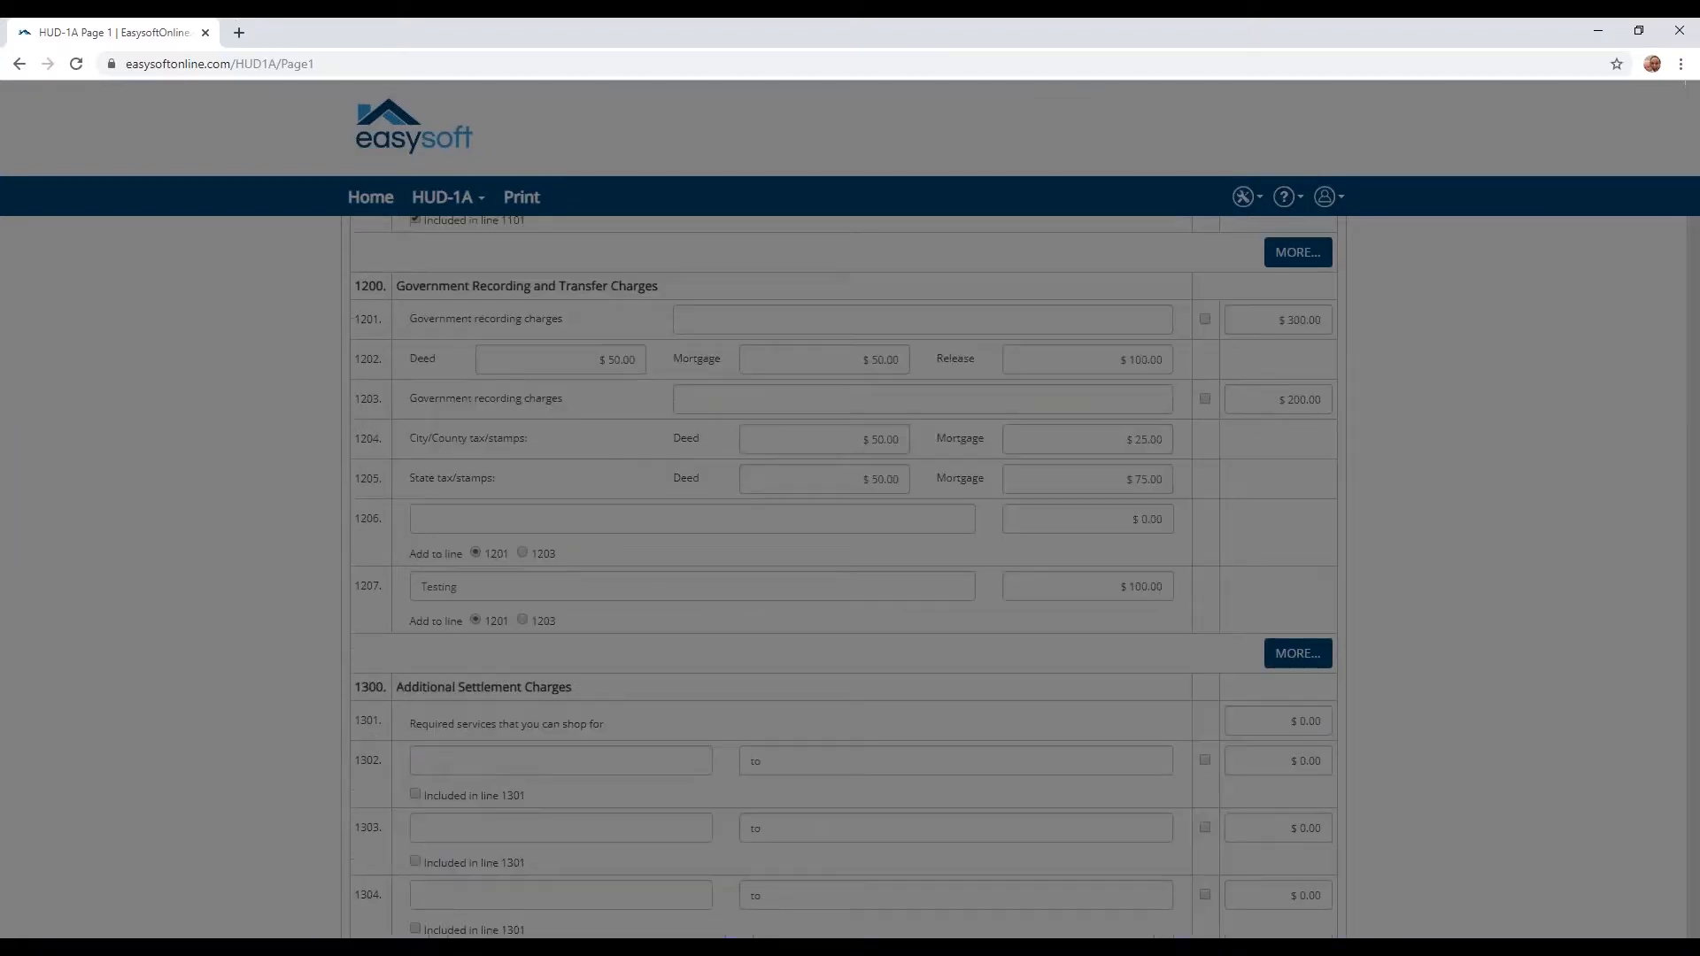
- Review the section 1200 totals, the additional settlement charges in section 1300 and the Disbursements to Others lines in section M
{"action": "scroll", "coordinate": [843, 582], "scroll_direction": "up", "scroll_amount": 1}
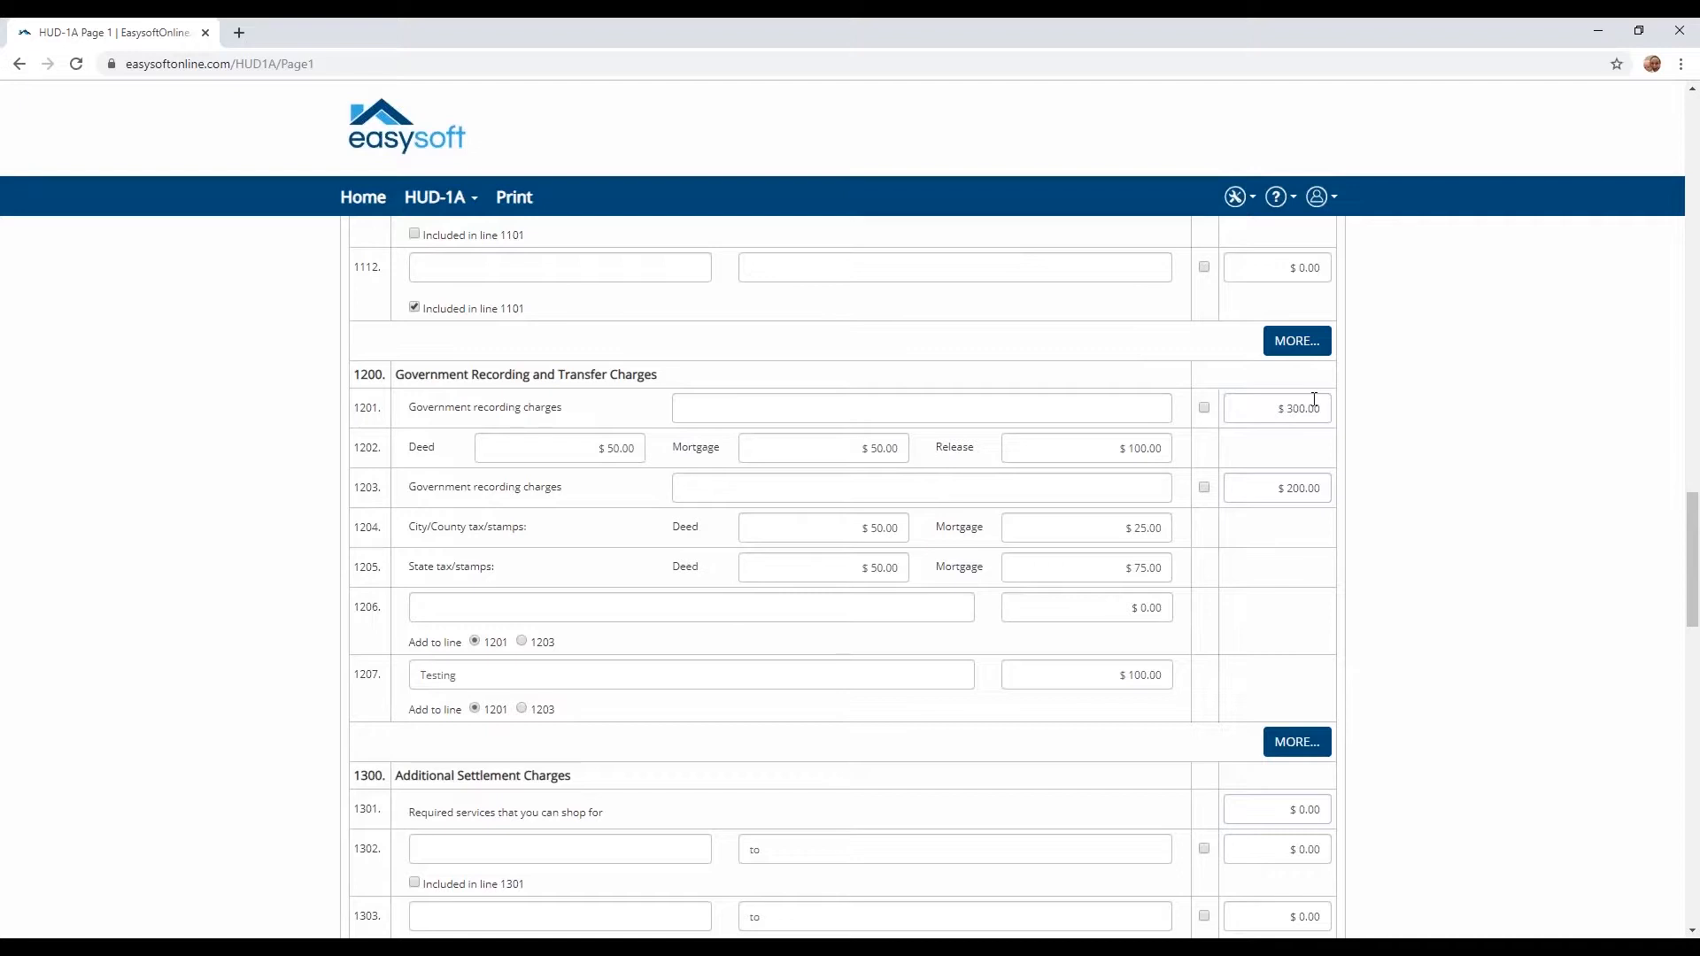
{"action": "scroll", "coordinate": [1314, 400], "scroll_direction": "down", "scroll_amount": 3}
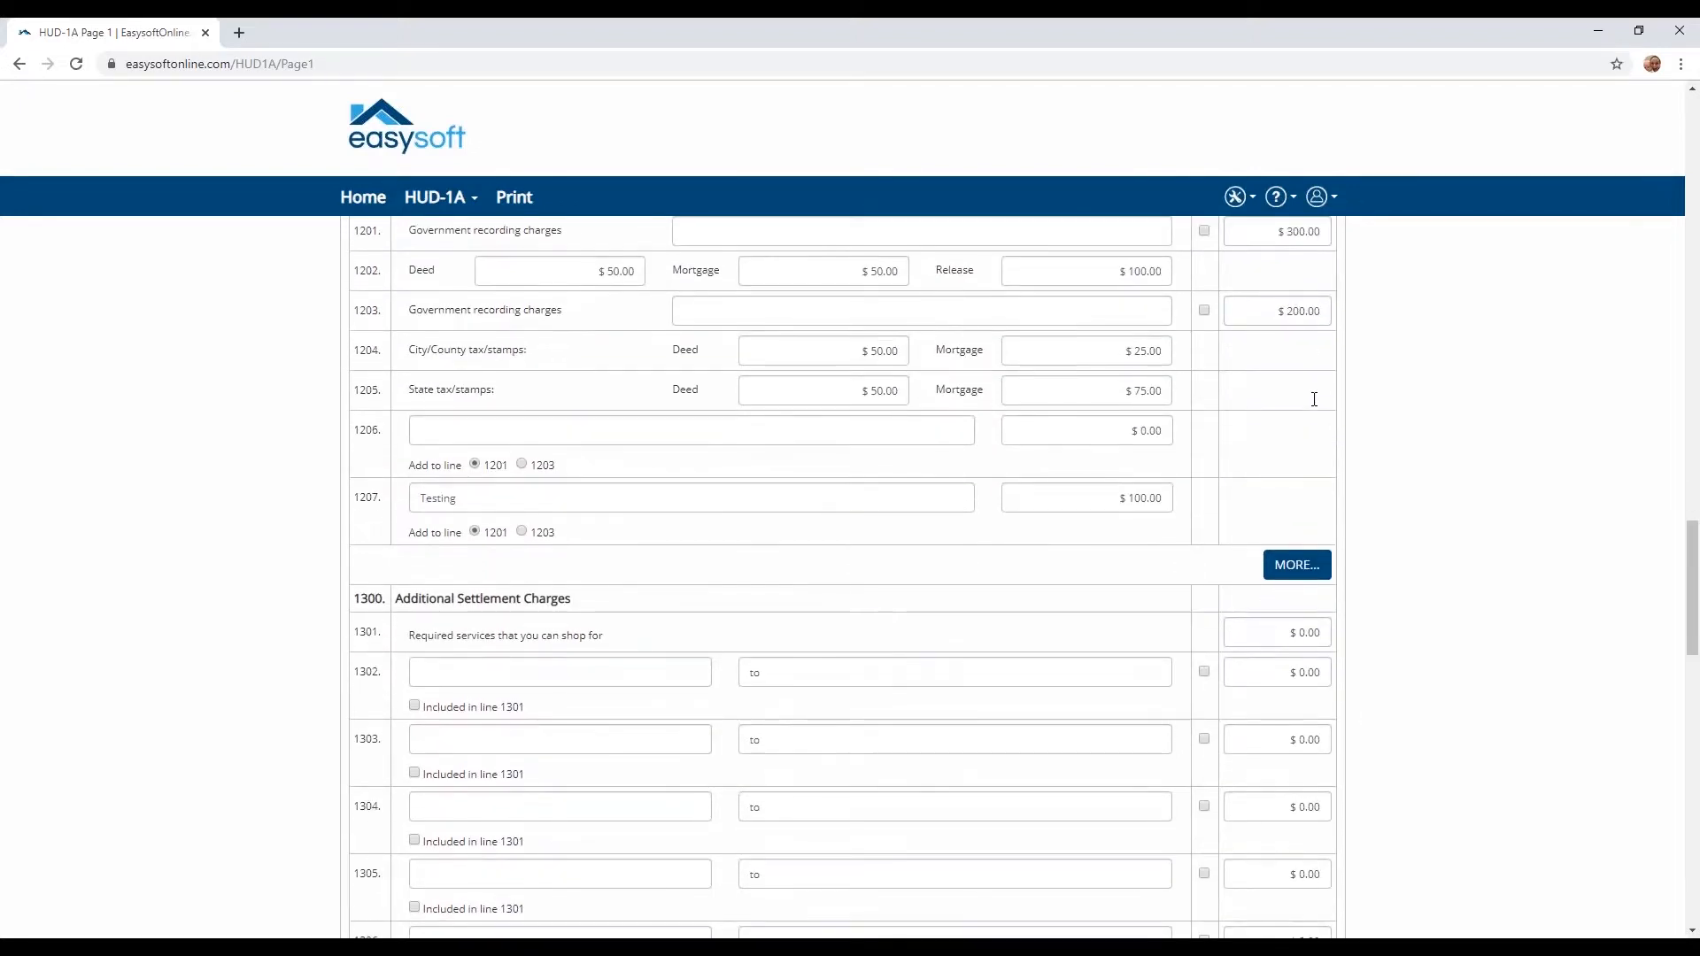
{"action": "scroll", "coordinate": [843, 577], "scroll_direction": "down", "scroll_amount": 2}
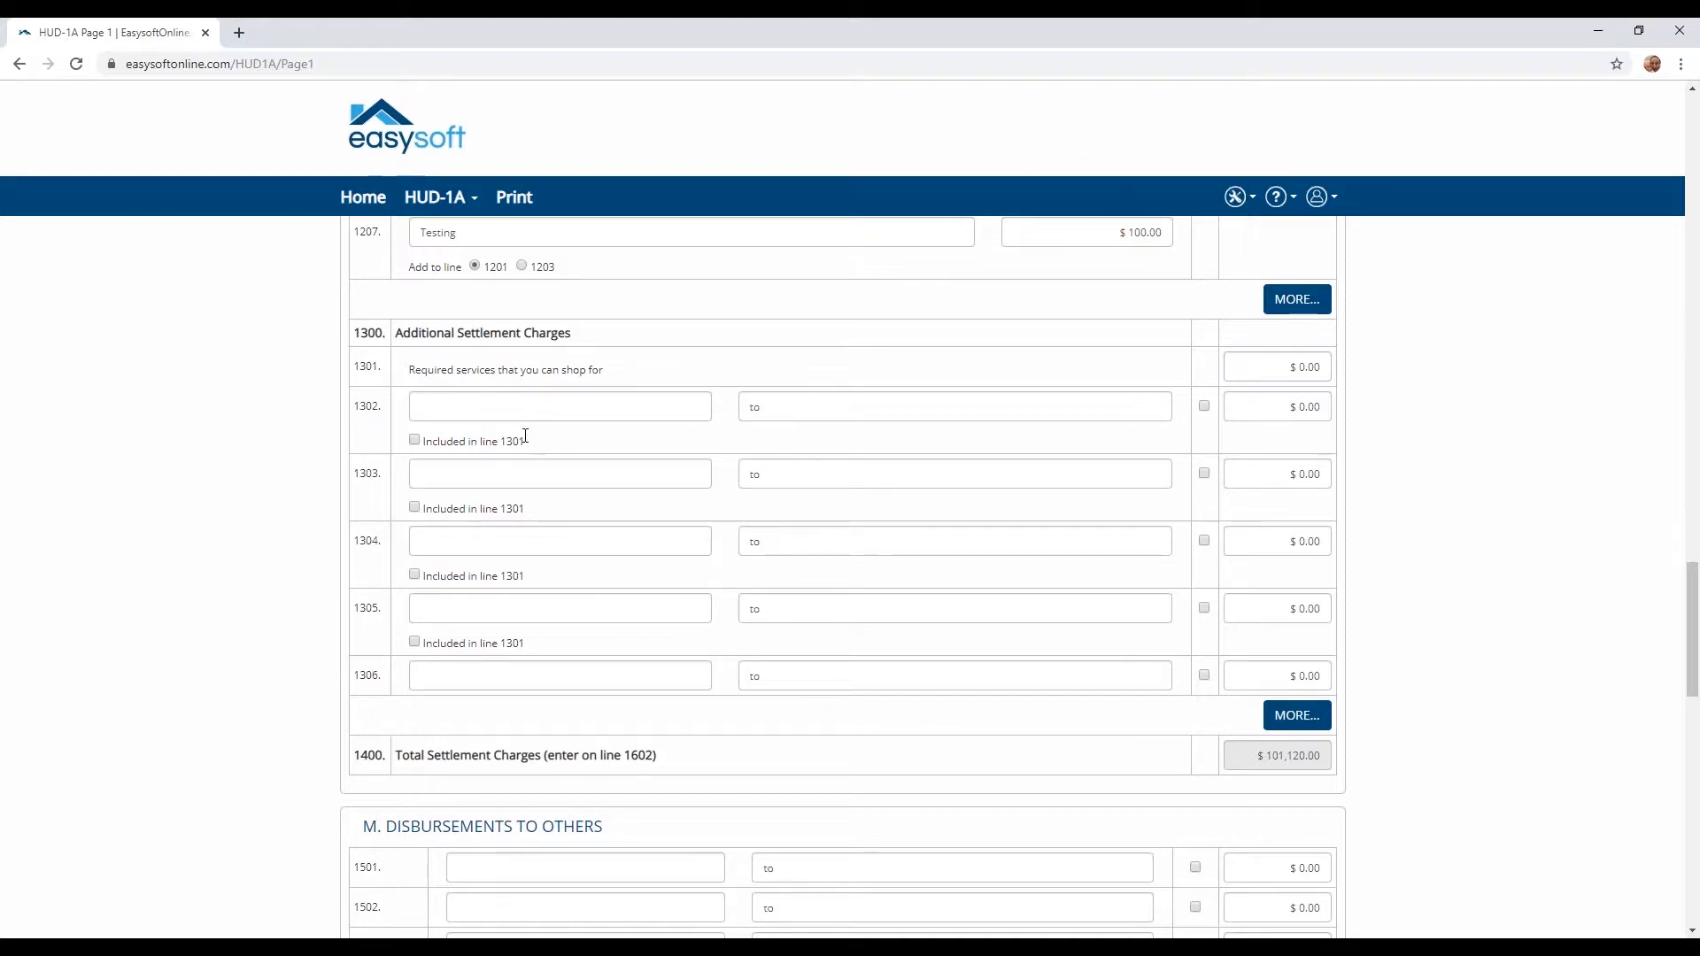
{"action": "left_click_drag", "start_coordinate": [526, 441], "coordinate": [443, 436]}
{"action": "left_click", "coordinate": [424, 440]}
{"action": "scroll", "coordinate": [697, 398], "scroll_direction": "down", "scroll_amount": 3}
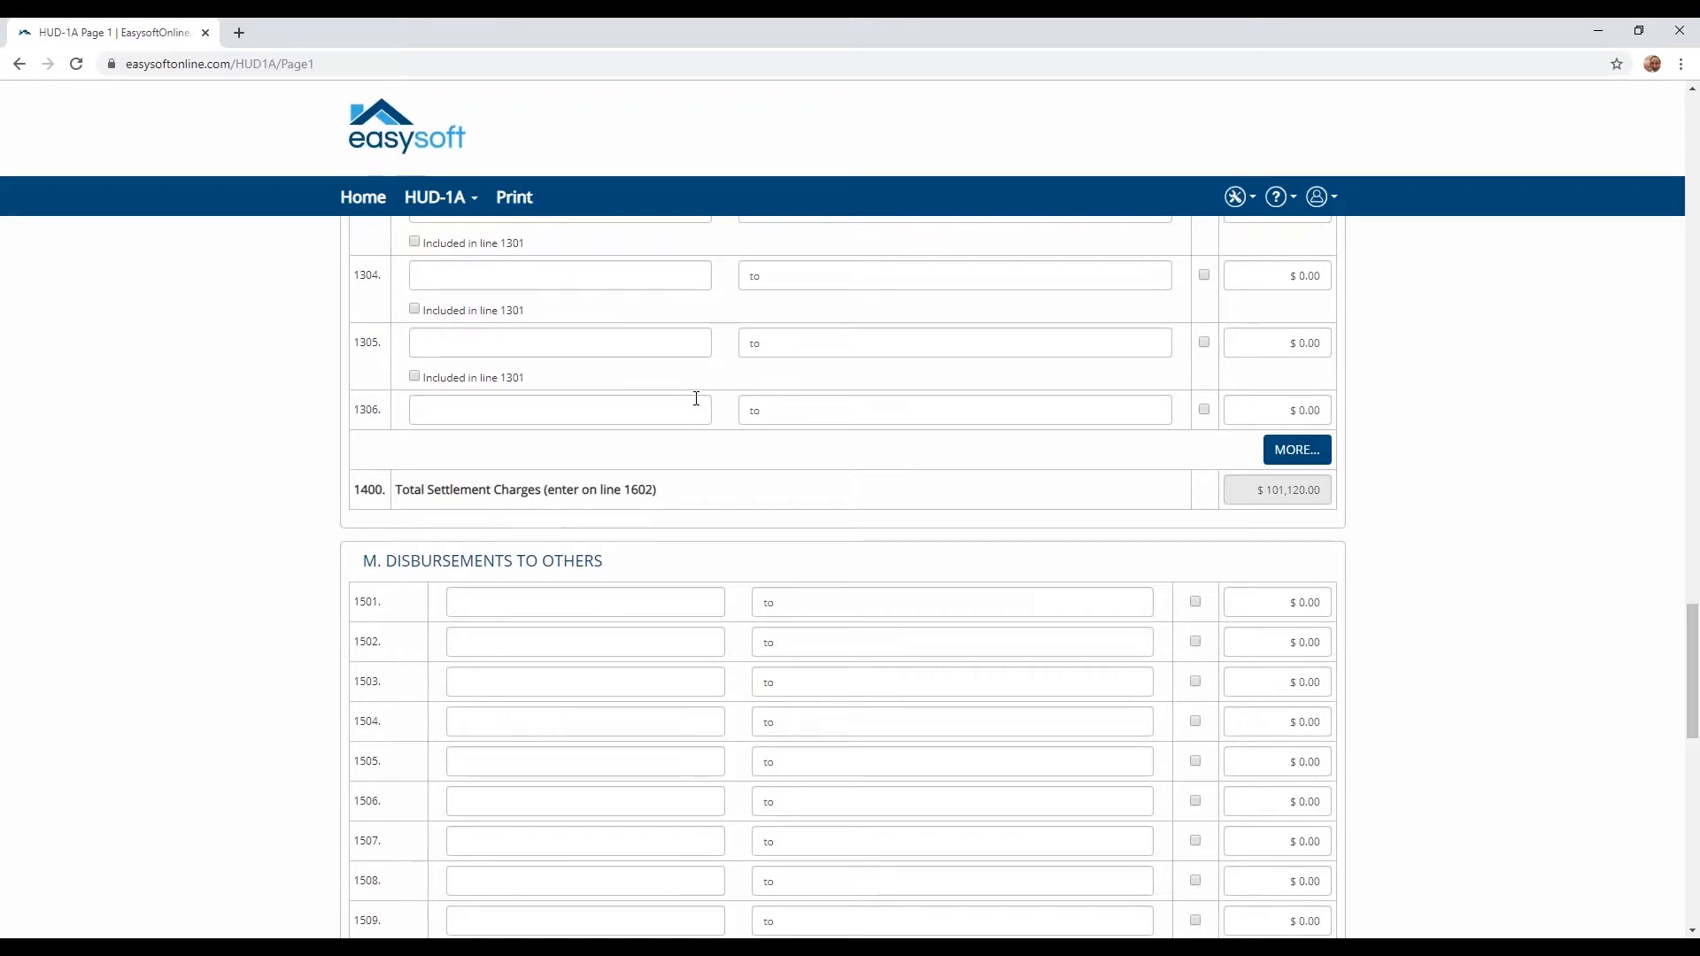
{"action": "scroll", "coordinate": [697, 398], "scroll_direction": "down", "scroll_amount": 1}
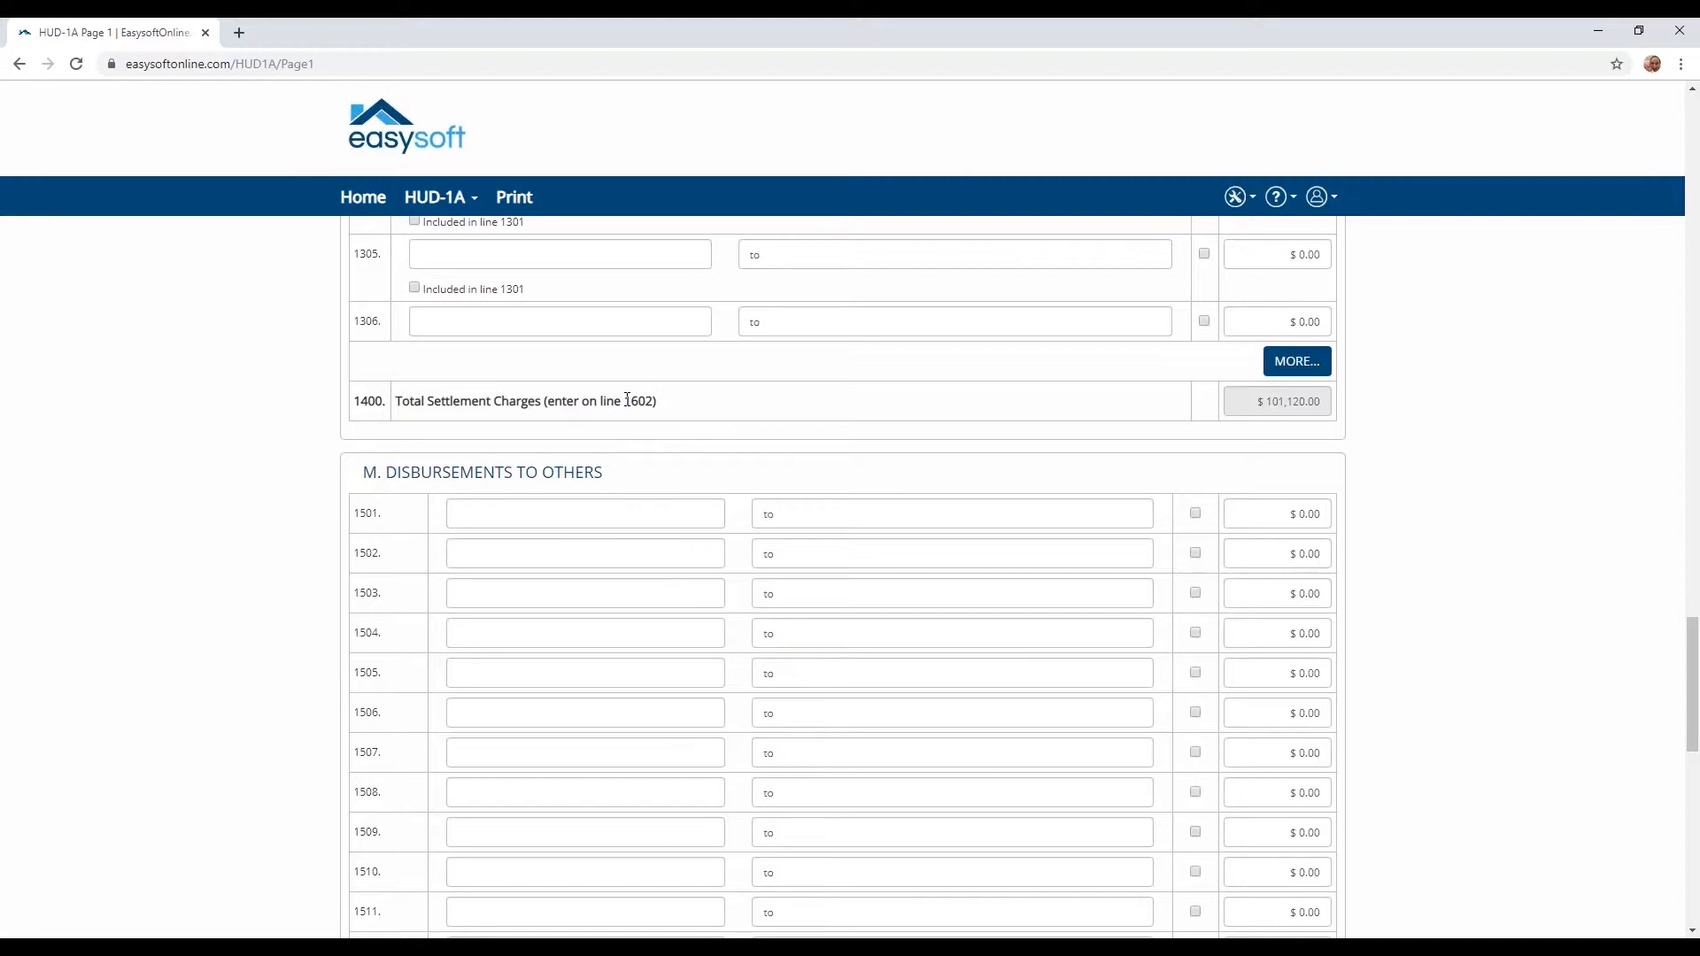
{"action": "scroll", "coordinate": [627, 400], "scroll_direction": "down", "scroll_amount": 1}
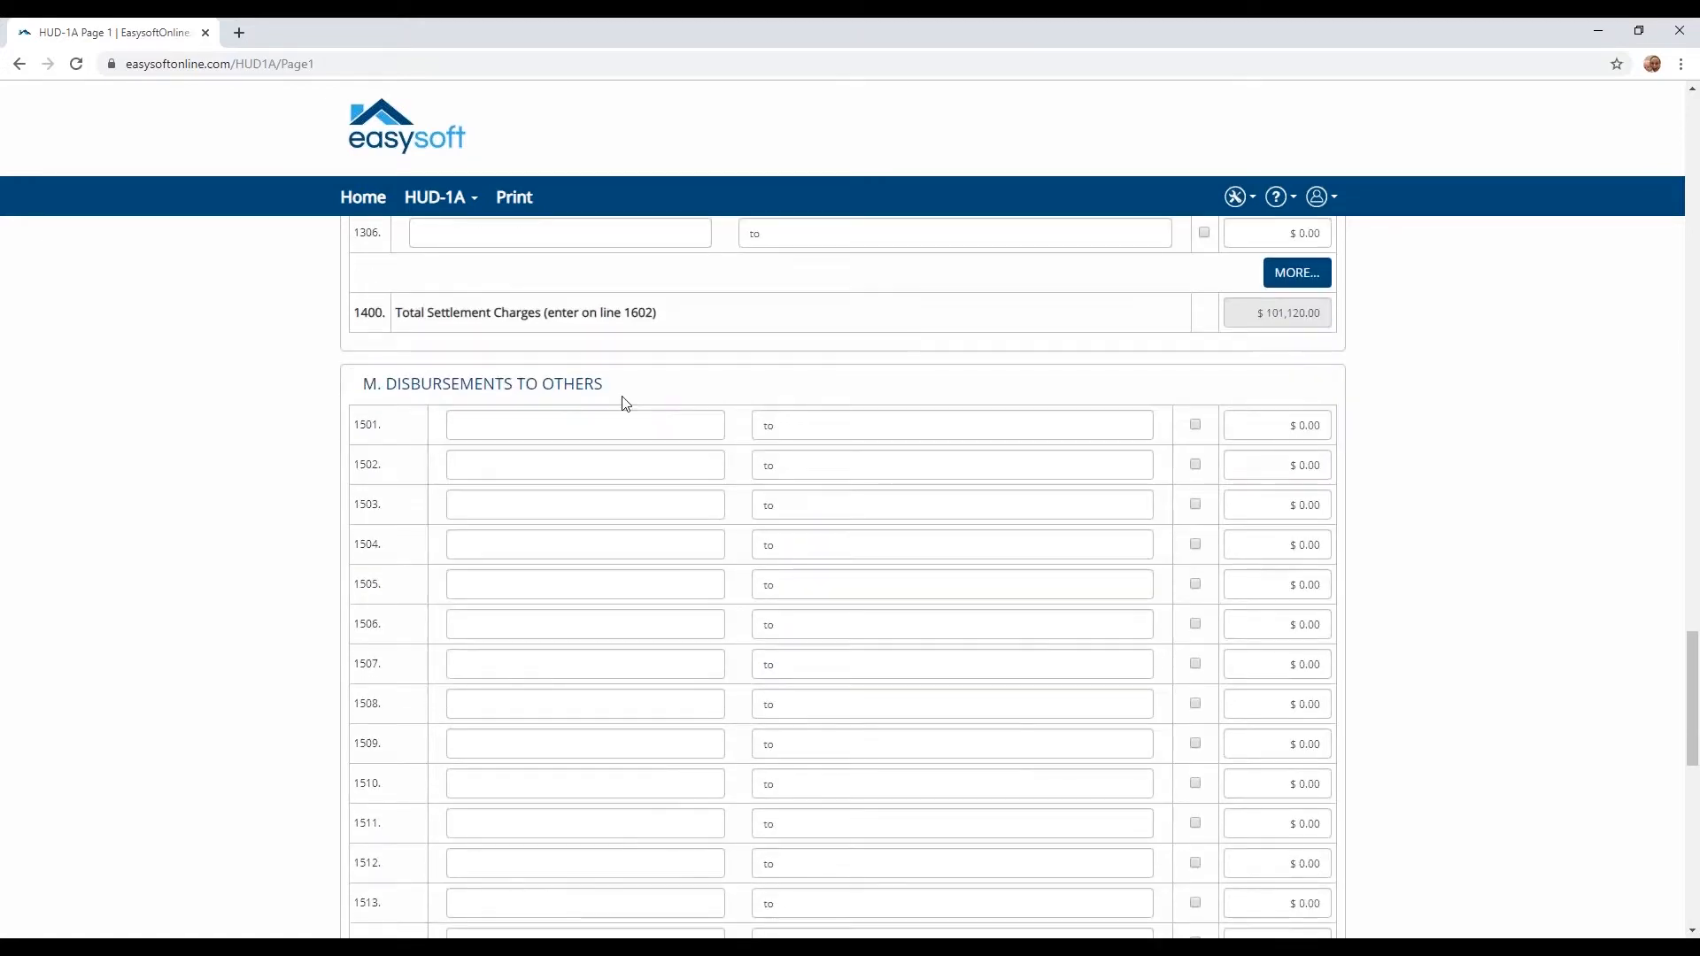
{"action": "scroll", "coordinate": [631, 392], "scroll_direction": "down", "scroll_amount": 2}
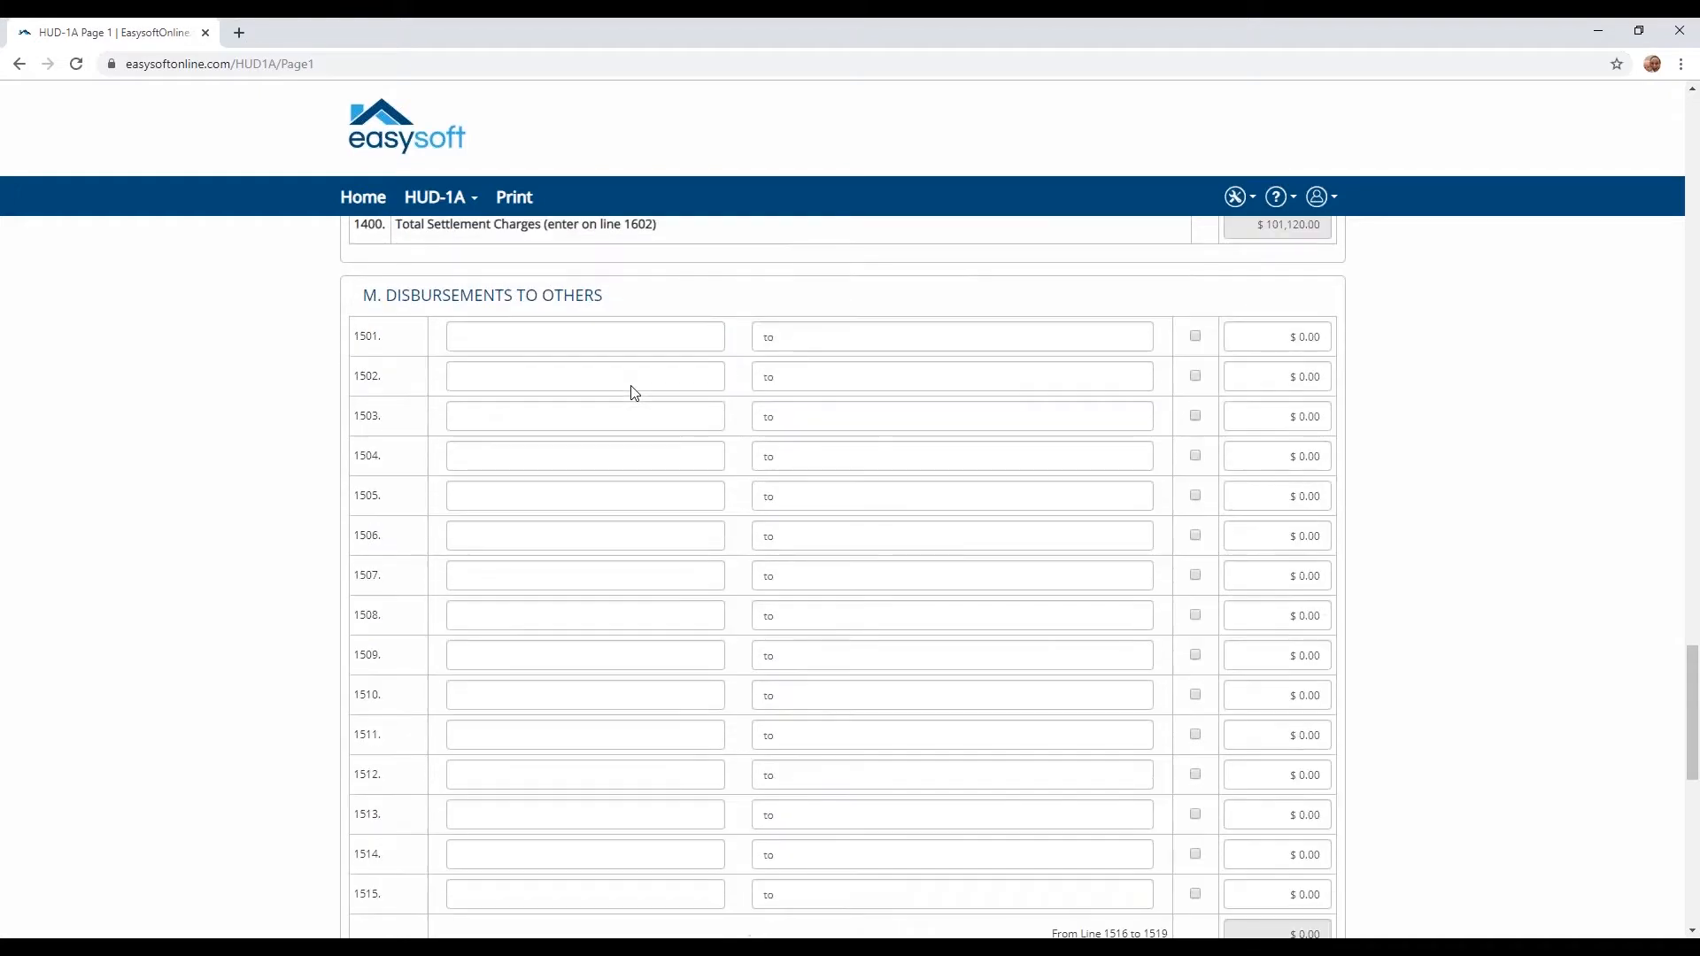
{"action": "scroll", "coordinate": [631, 392], "scroll_direction": "up", "scroll_amount": 1}
{"action": "scroll", "coordinate": [478, 252], "scroll_direction": "down", "scroll_amount": 1}
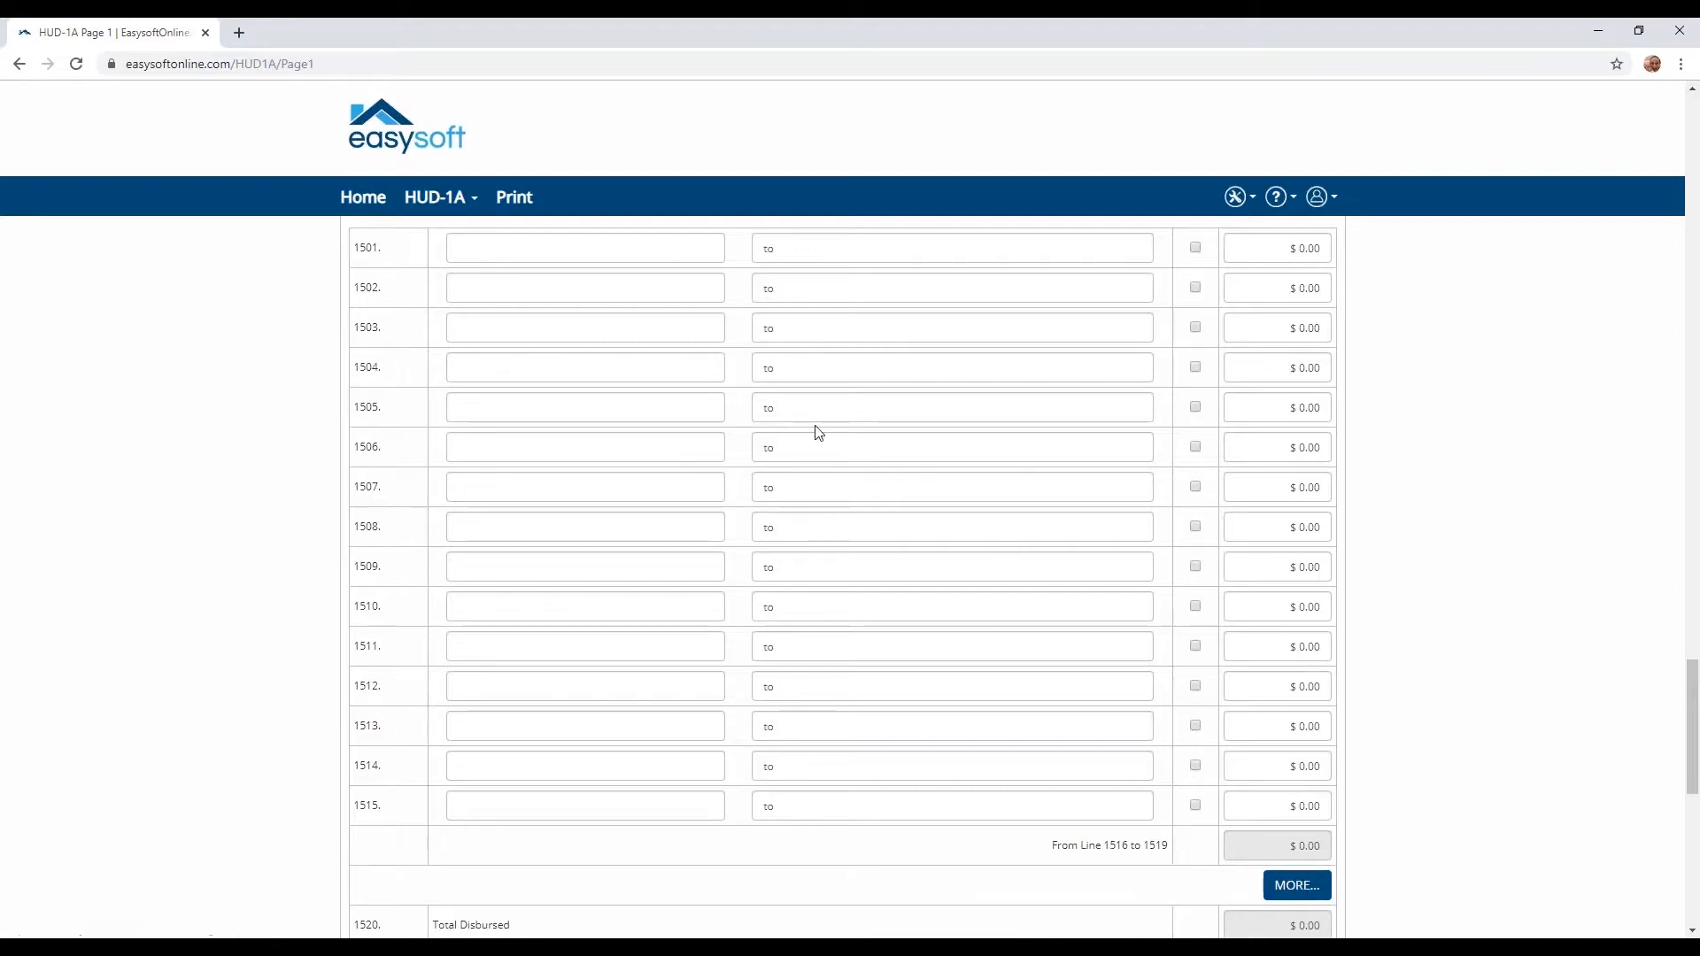
{"action": "scroll", "coordinate": [815, 429], "scroll_direction": "up", "scroll_amount": 1}
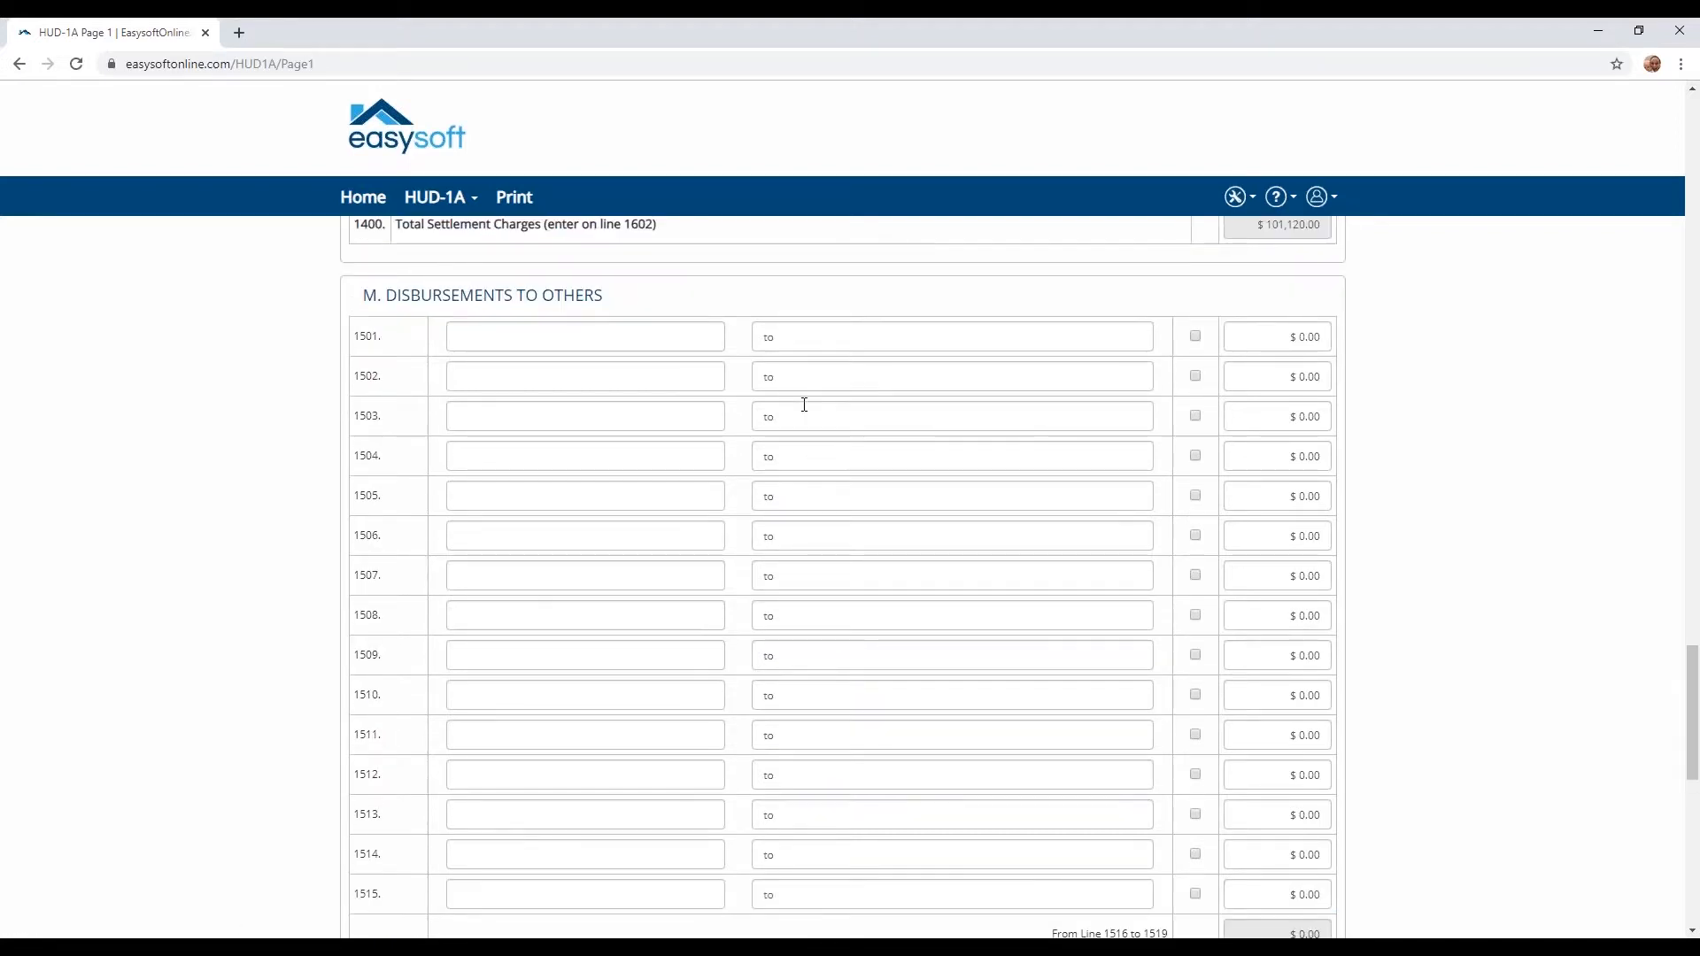
{"action": "scroll", "coordinate": [804, 405], "scroll_direction": "down", "scroll_amount": 1}
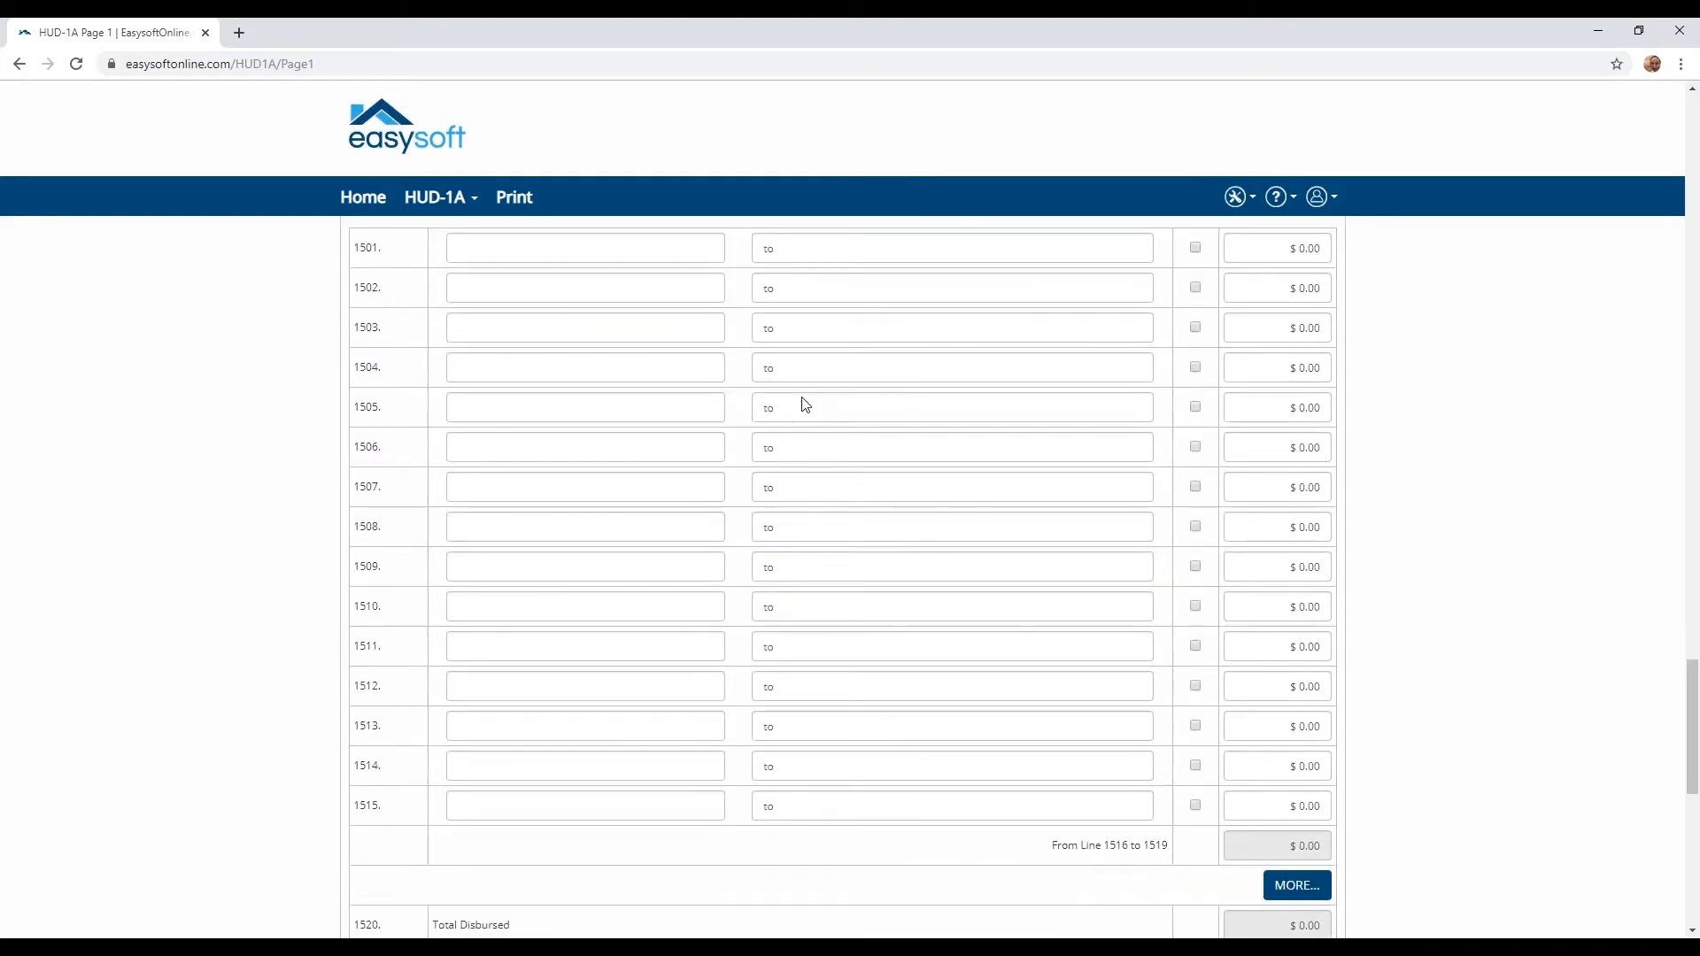
{"action": "scroll", "coordinate": [806, 405], "scroll_direction": "down", "scroll_amount": 3}
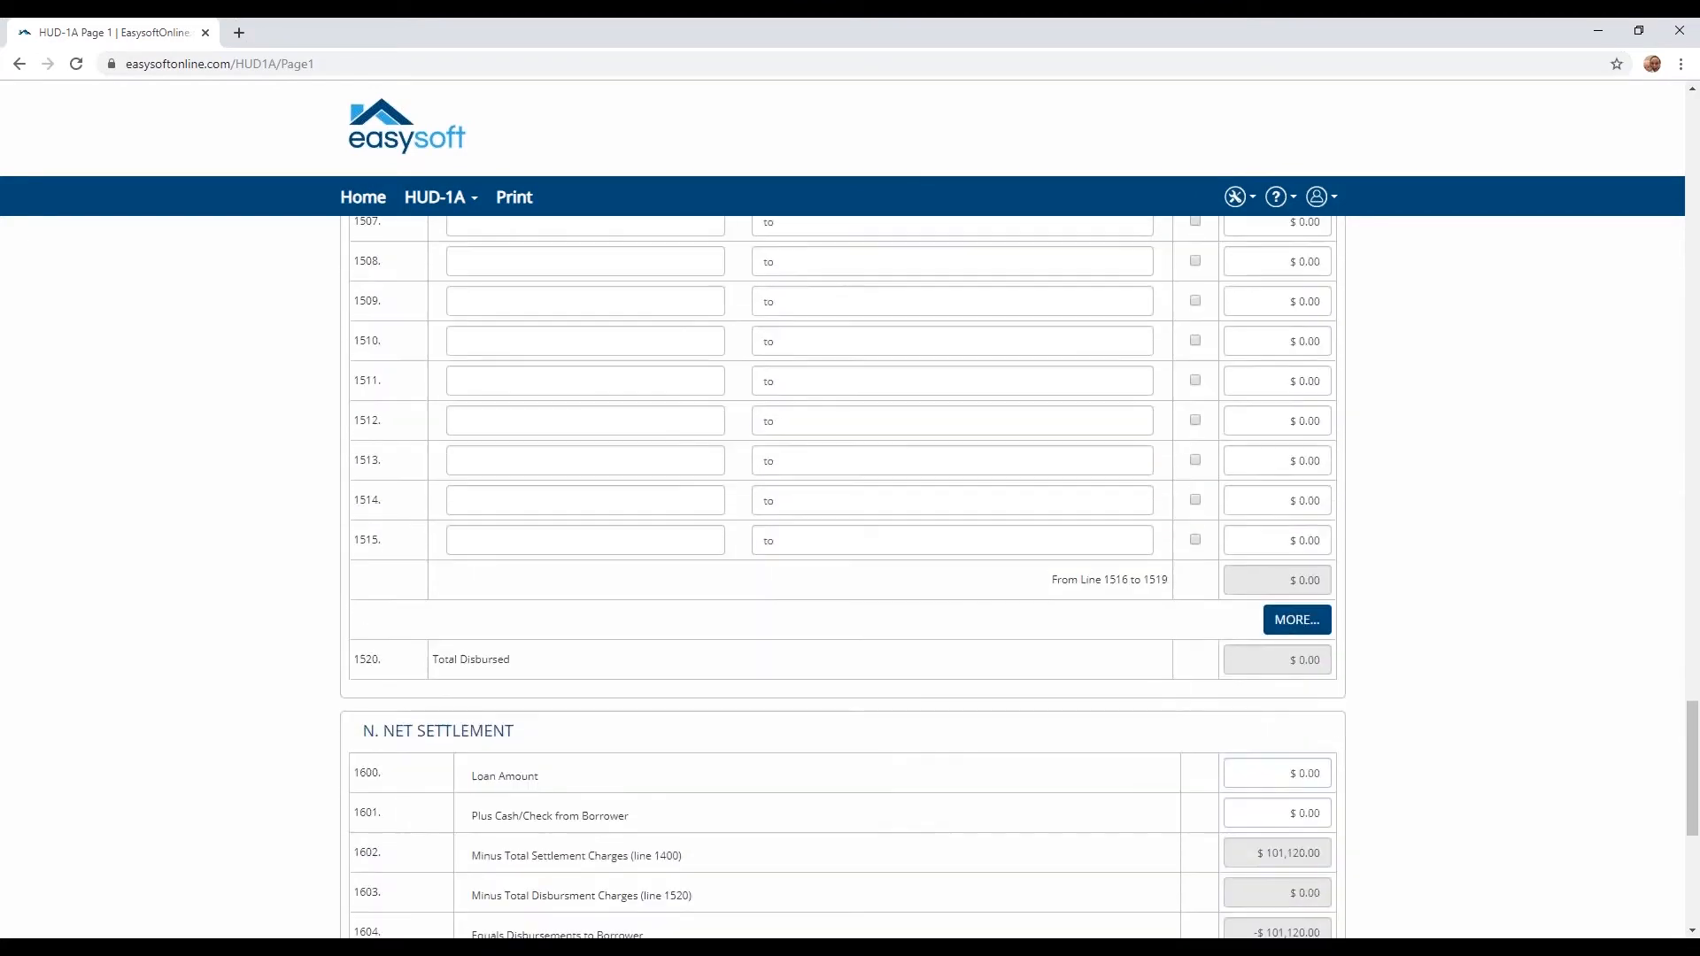
- Enter $150,000 as the loan amount on line 1600 of the Net Settlement section
{"action": "scroll", "coordinate": [705, 456], "scroll_direction": "down", "scroll_amount": 1}
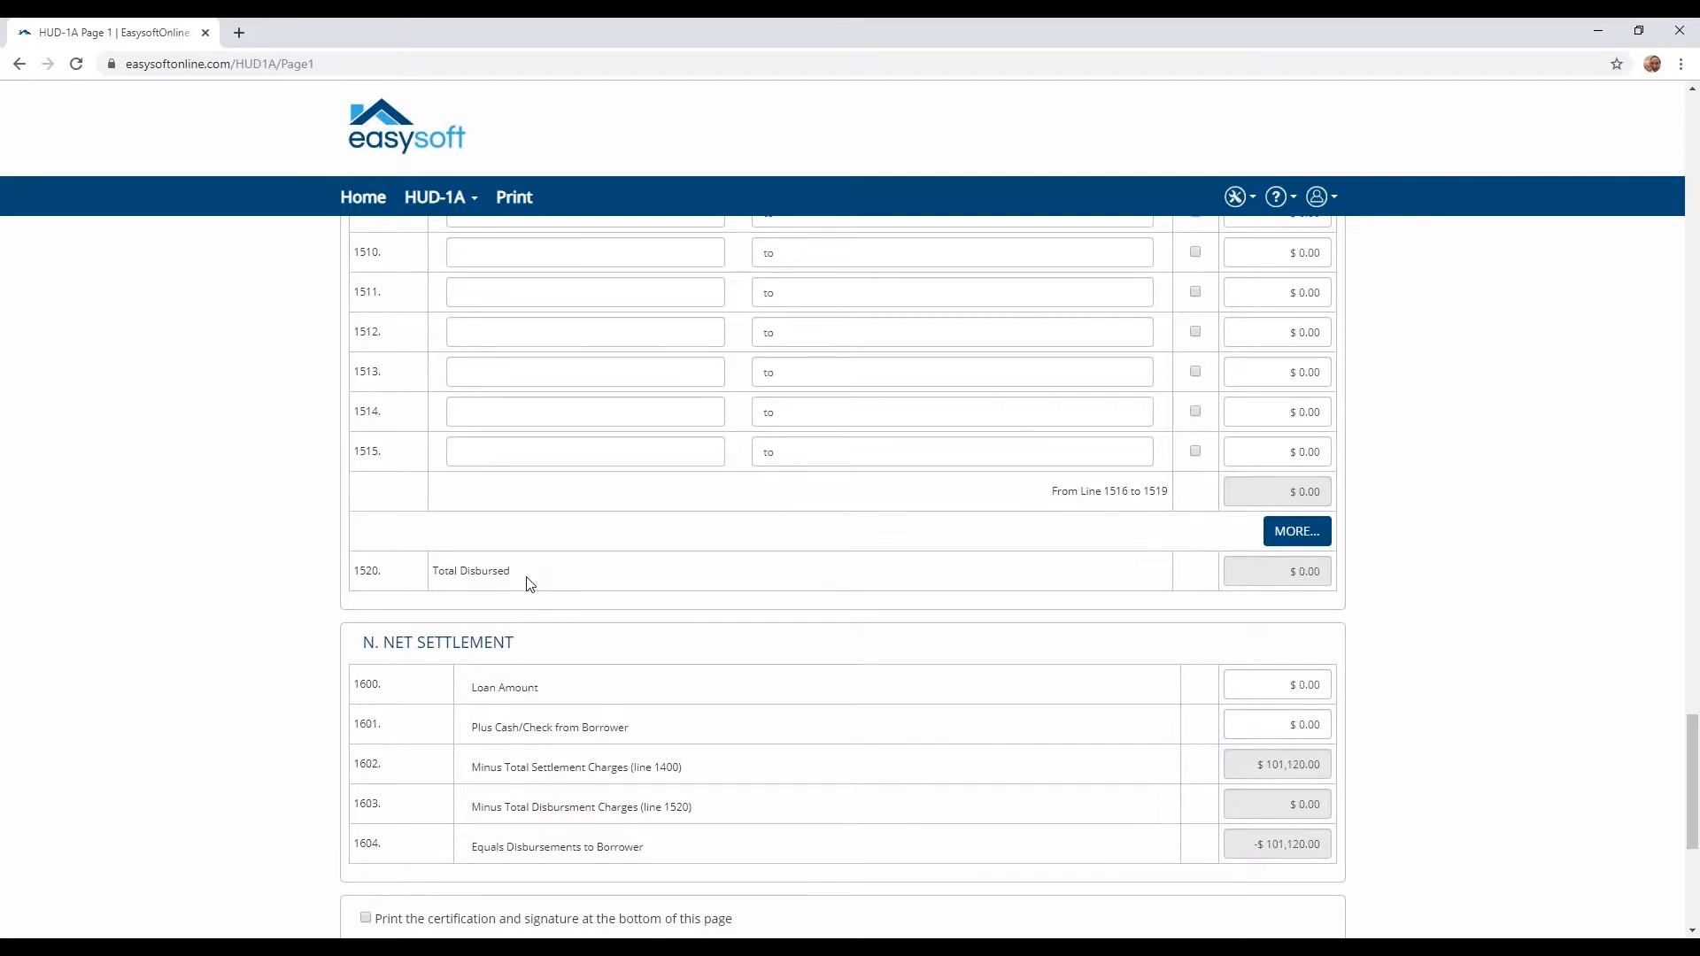
{"action": "scroll", "coordinate": [528, 584], "scroll_direction": "down", "scroll_amount": 2}
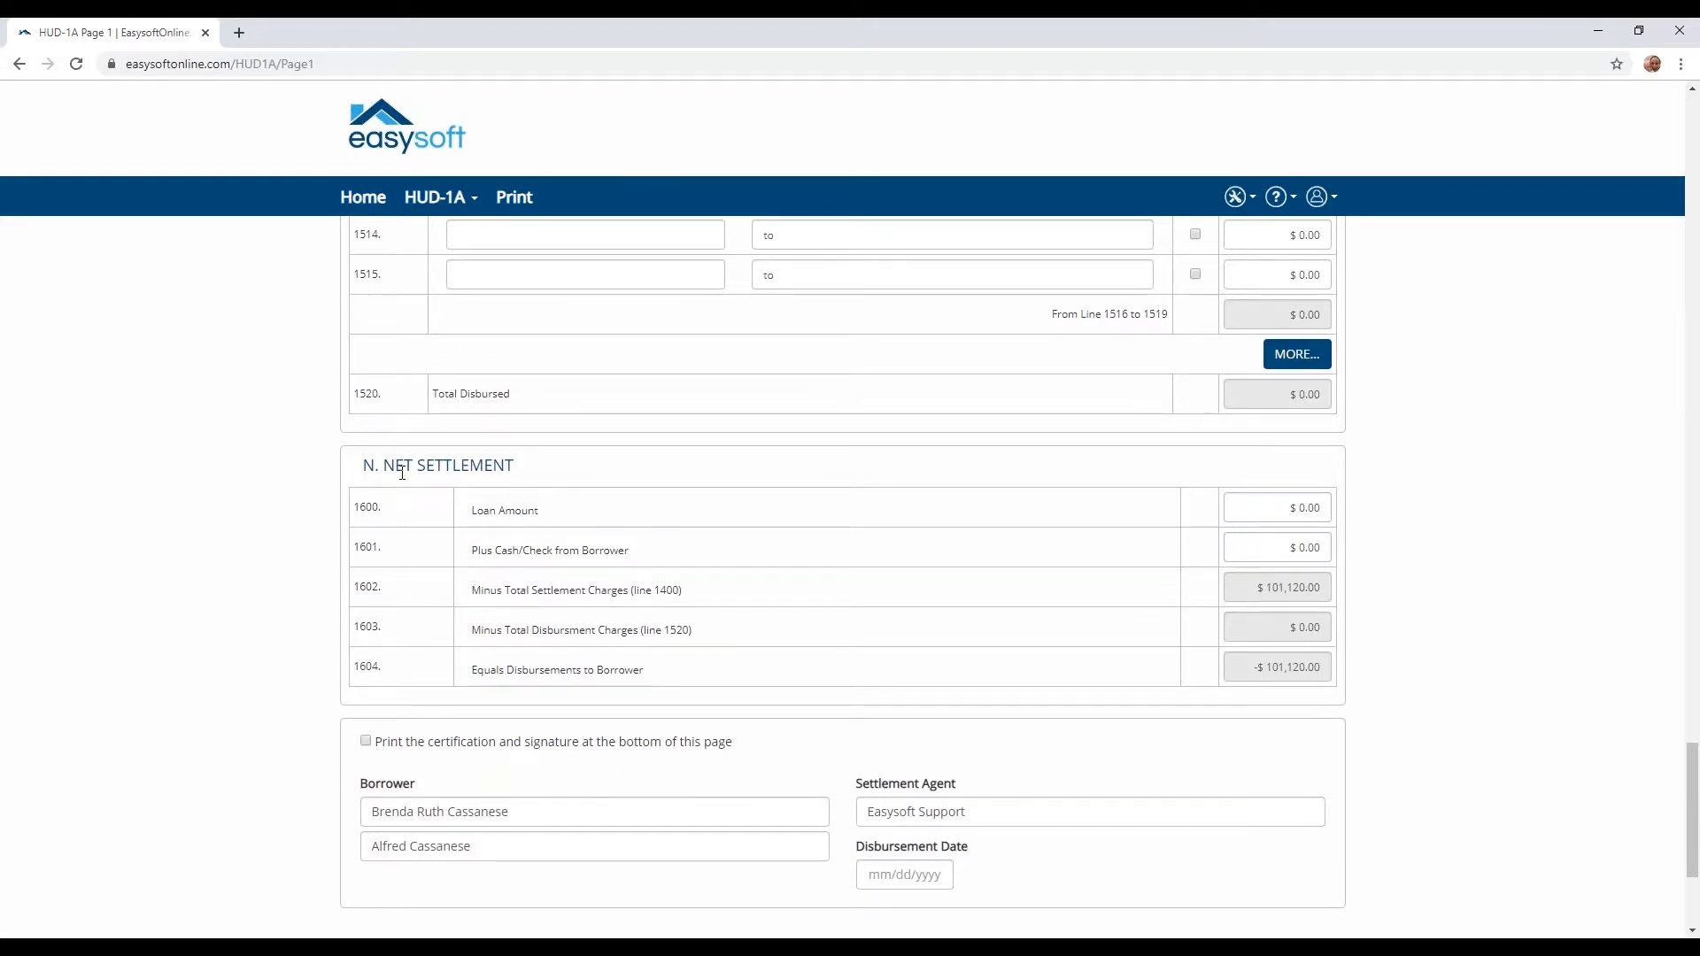
{"action": "left_click", "coordinate": [1293, 511]}
{"action": "type", "text": "1500000"}
{"action": "key", "text": "Tab"}
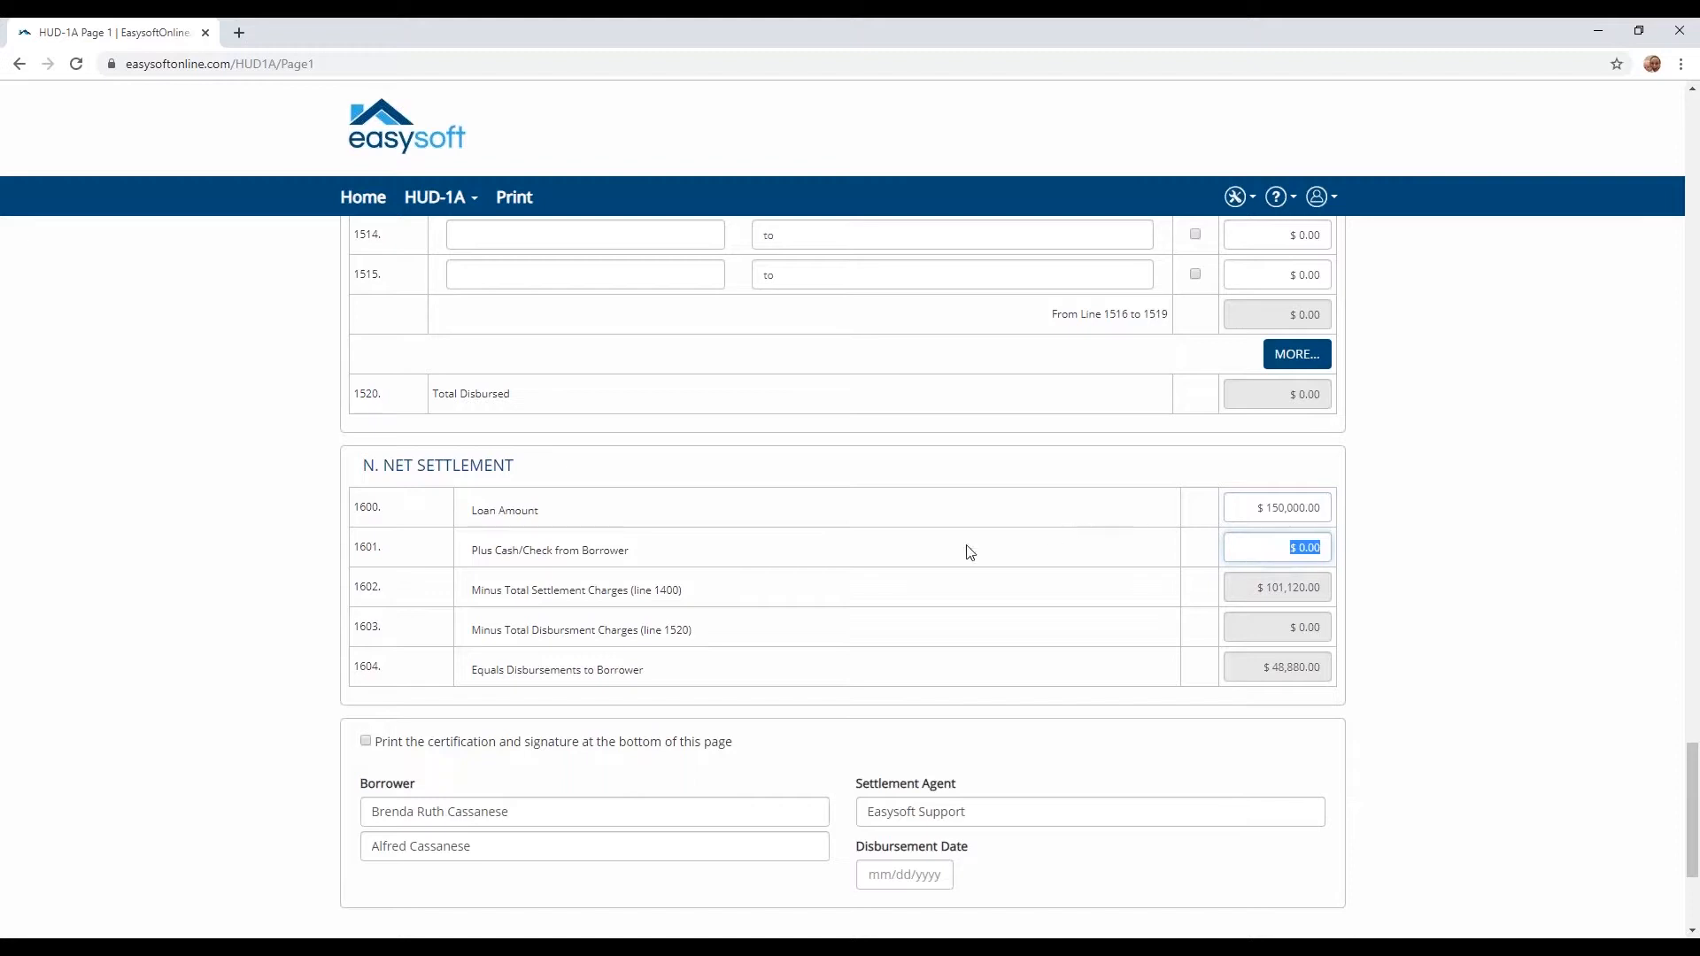
- Examine how lines 1602 to 1604 of the Net Settlement section derive the disbursement to the borrower
{"action": "left_click", "coordinate": [708, 598]}
{"action": "left_click_drag", "start_coordinate": [678, 592], "coordinate": [631, 591]}
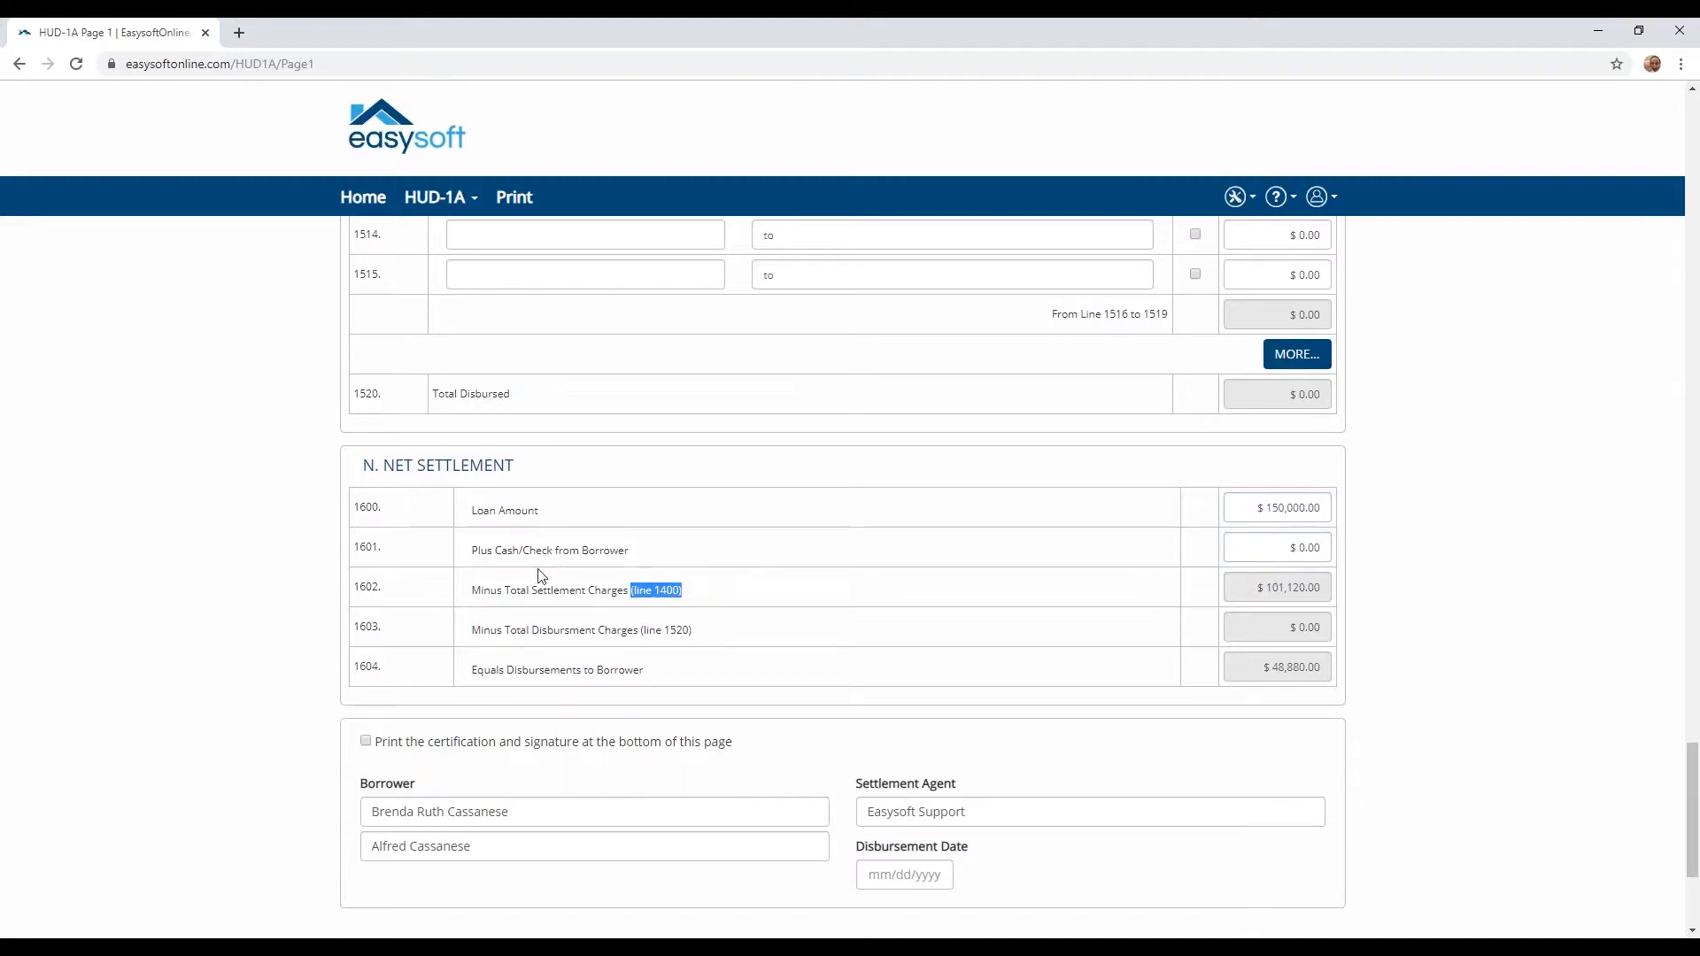
{"action": "left_click", "coordinate": [1233, 587]}
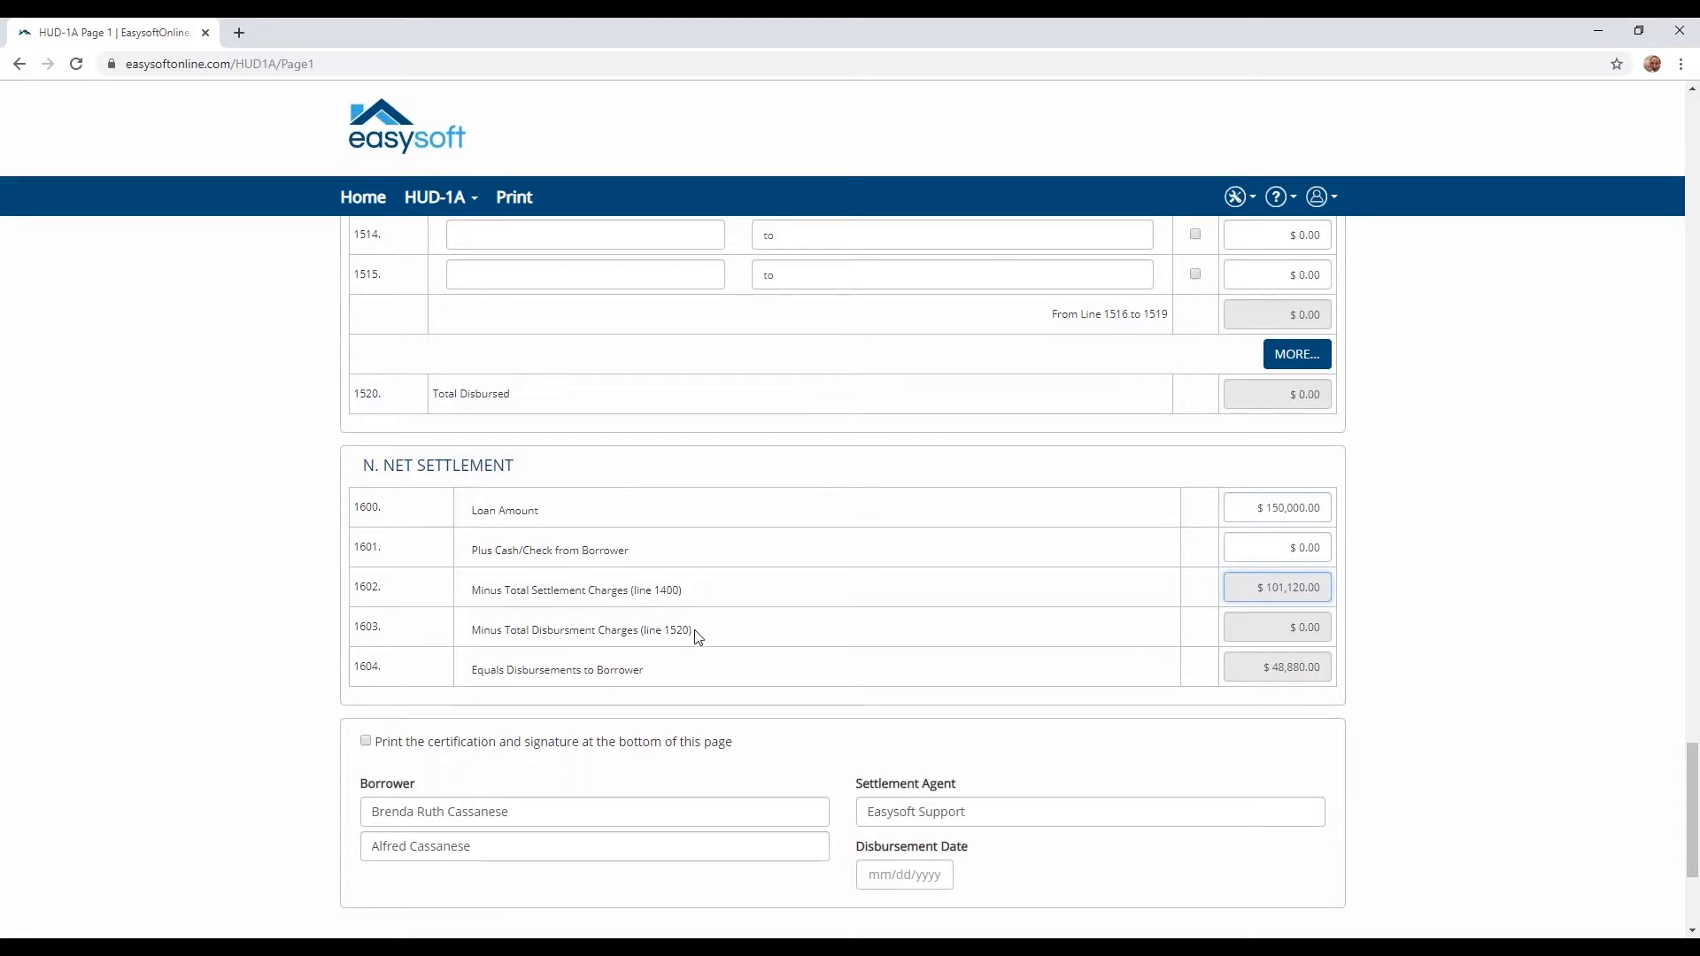
{"action": "scroll", "coordinate": [698, 636], "scroll_direction": "down", "scroll_amount": 1}
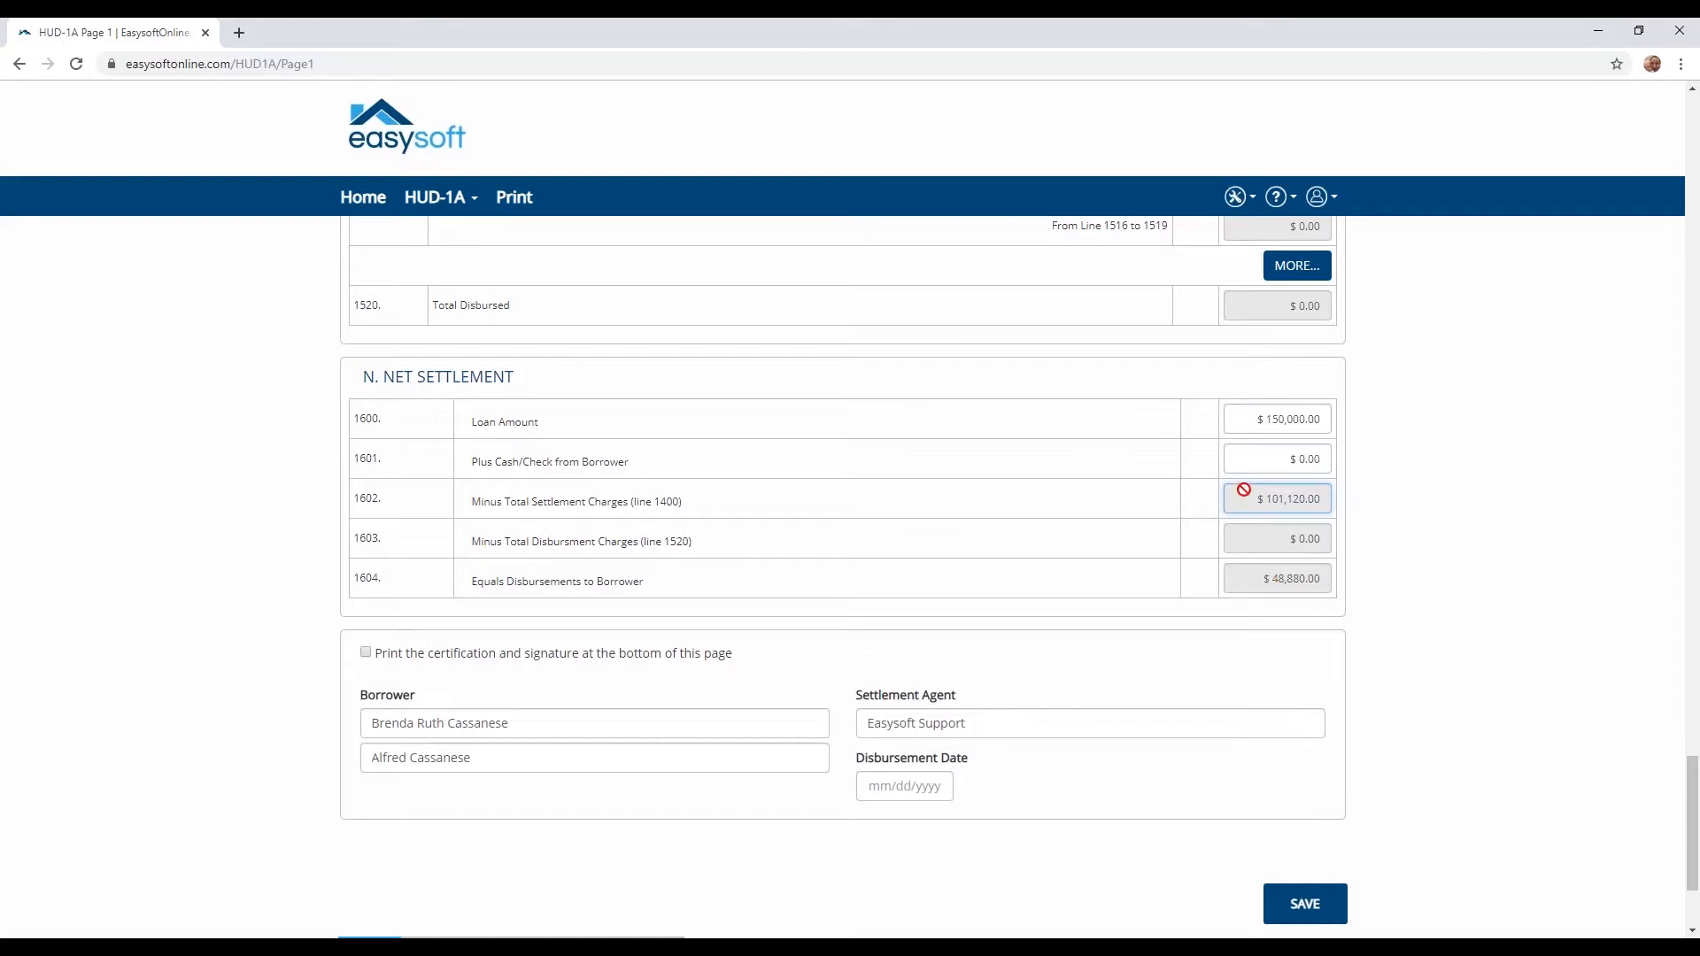
{"action": "scroll", "coordinate": [1157, 476], "scroll_direction": "up", "scroll_amount": 1}
{"action": "scroll", "coordinate": [1157, 476], "scroll_direction": "up", "scroll_amount": 1}
{"action": "scroll", "coordinate": [1158, 476], "scroll_direction": "down", "scroll_amount": 2}
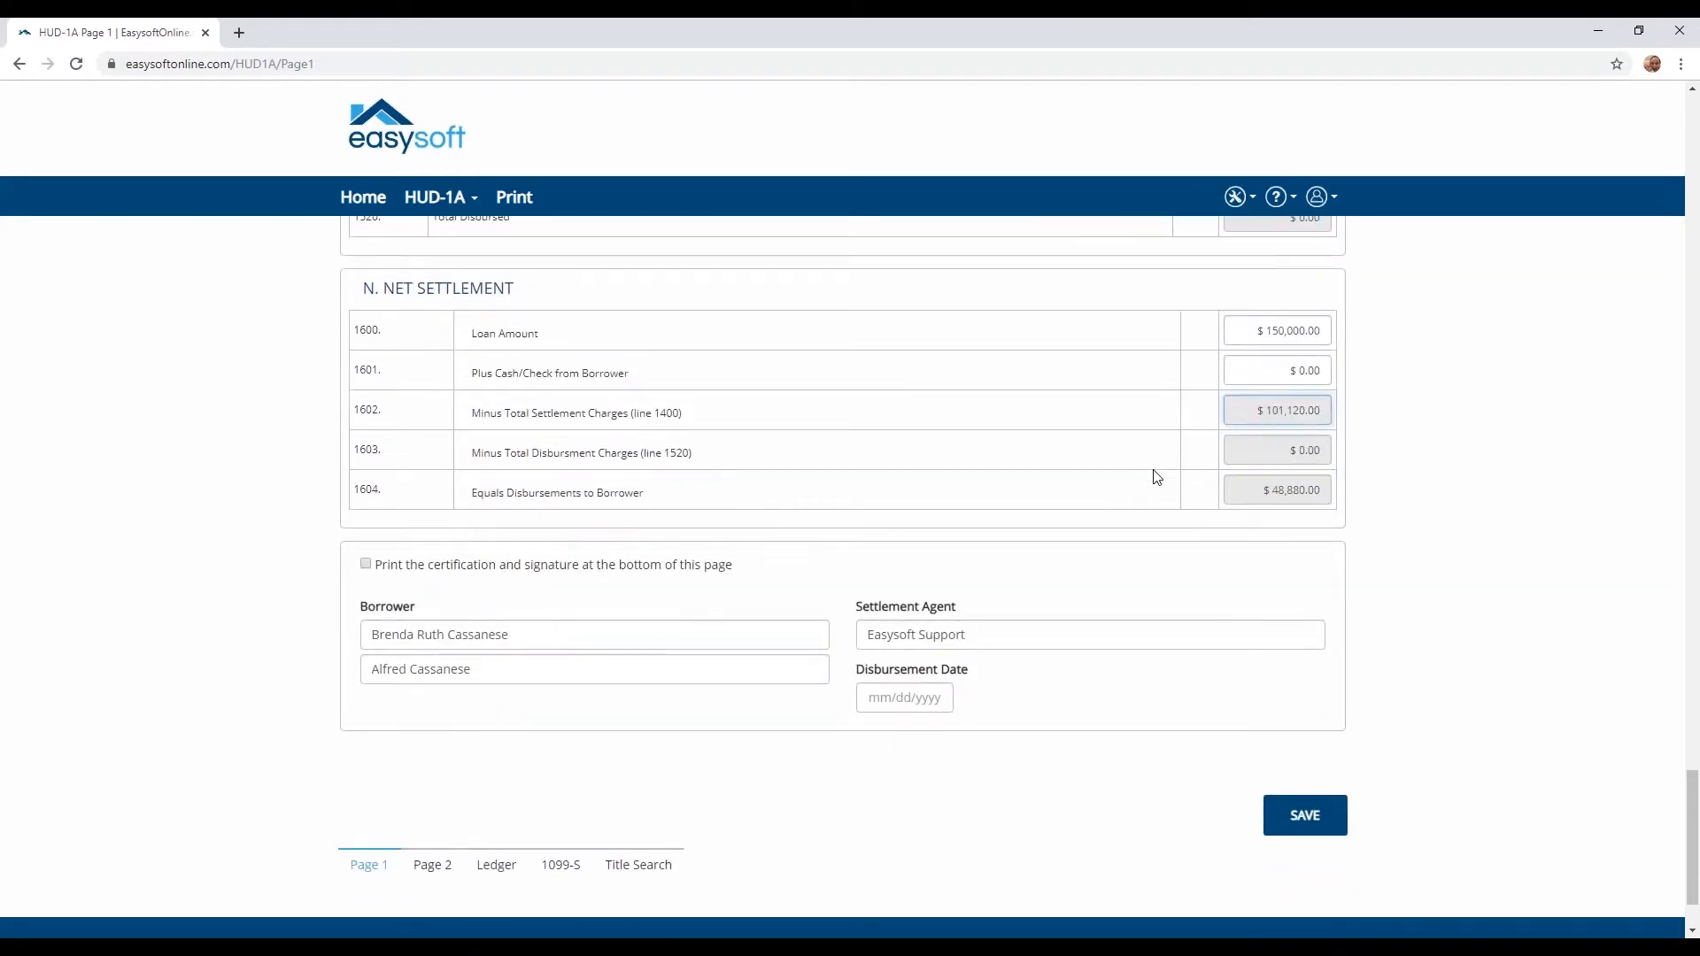
- Enable printing of the certification and signature at the bottom of page 1, and open Page 2 of the HUD-1A
{"action": "scroll", "coordinate": [1157, 477], "scroll_direction": "down", "scroll_amount": 1}
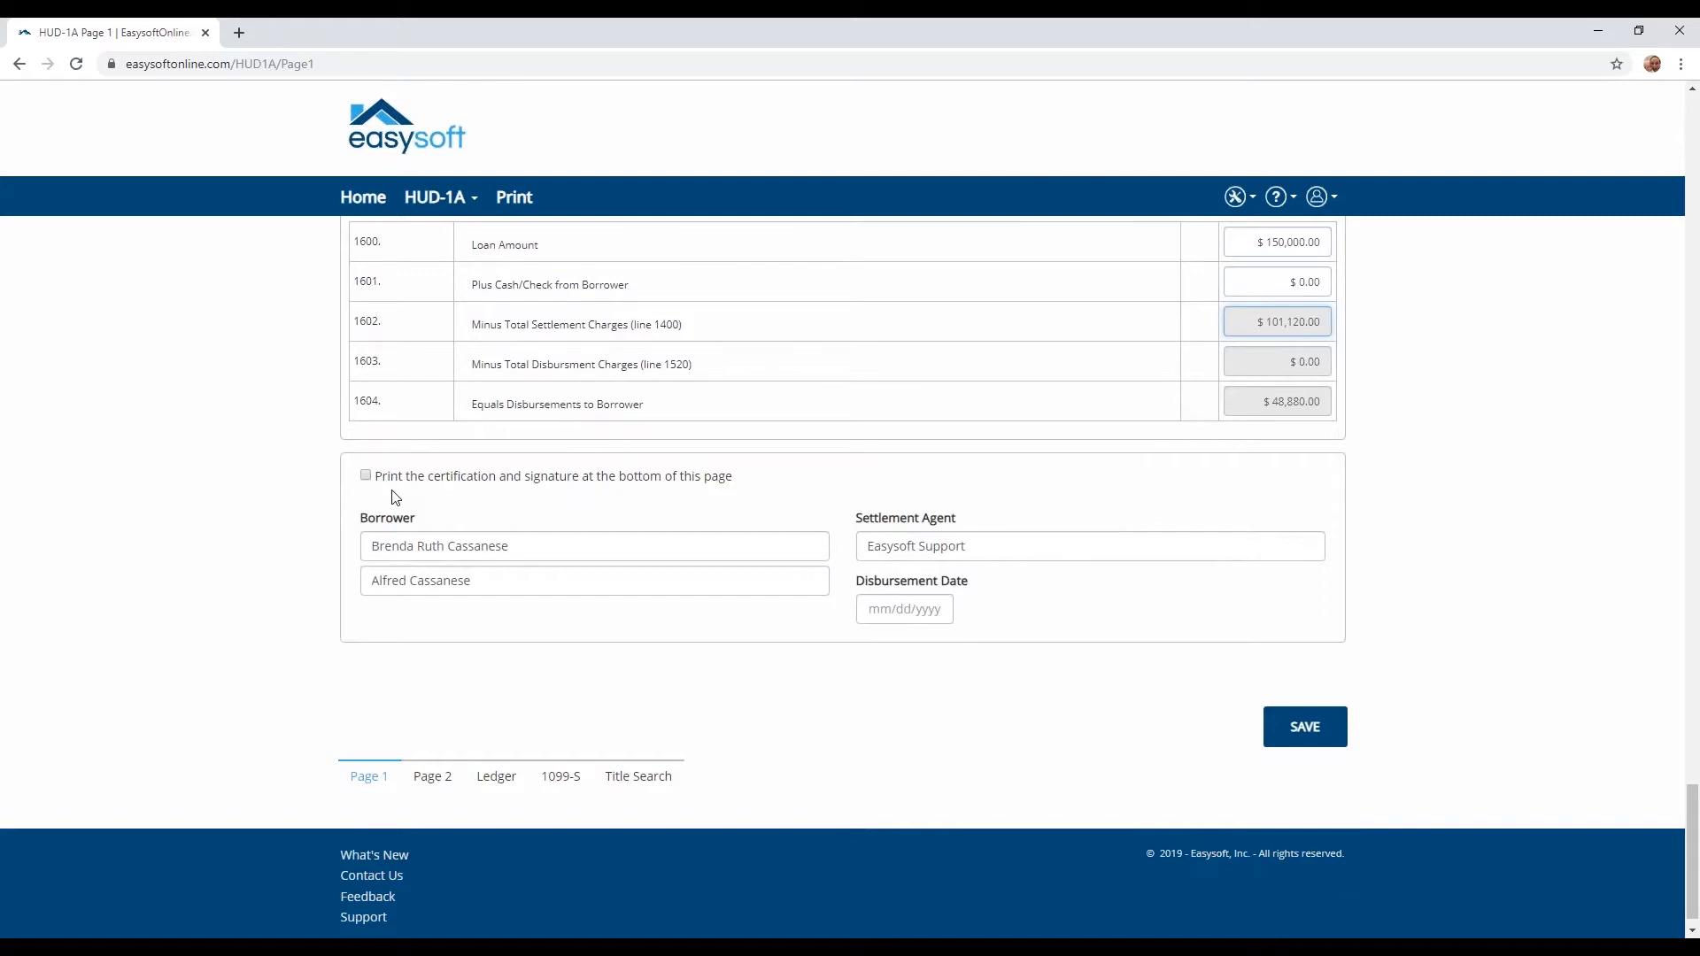
{"action": "left_click", "coordinate": [367, 476]}
{"action": "left_click", "coordinate": [441, 782]}
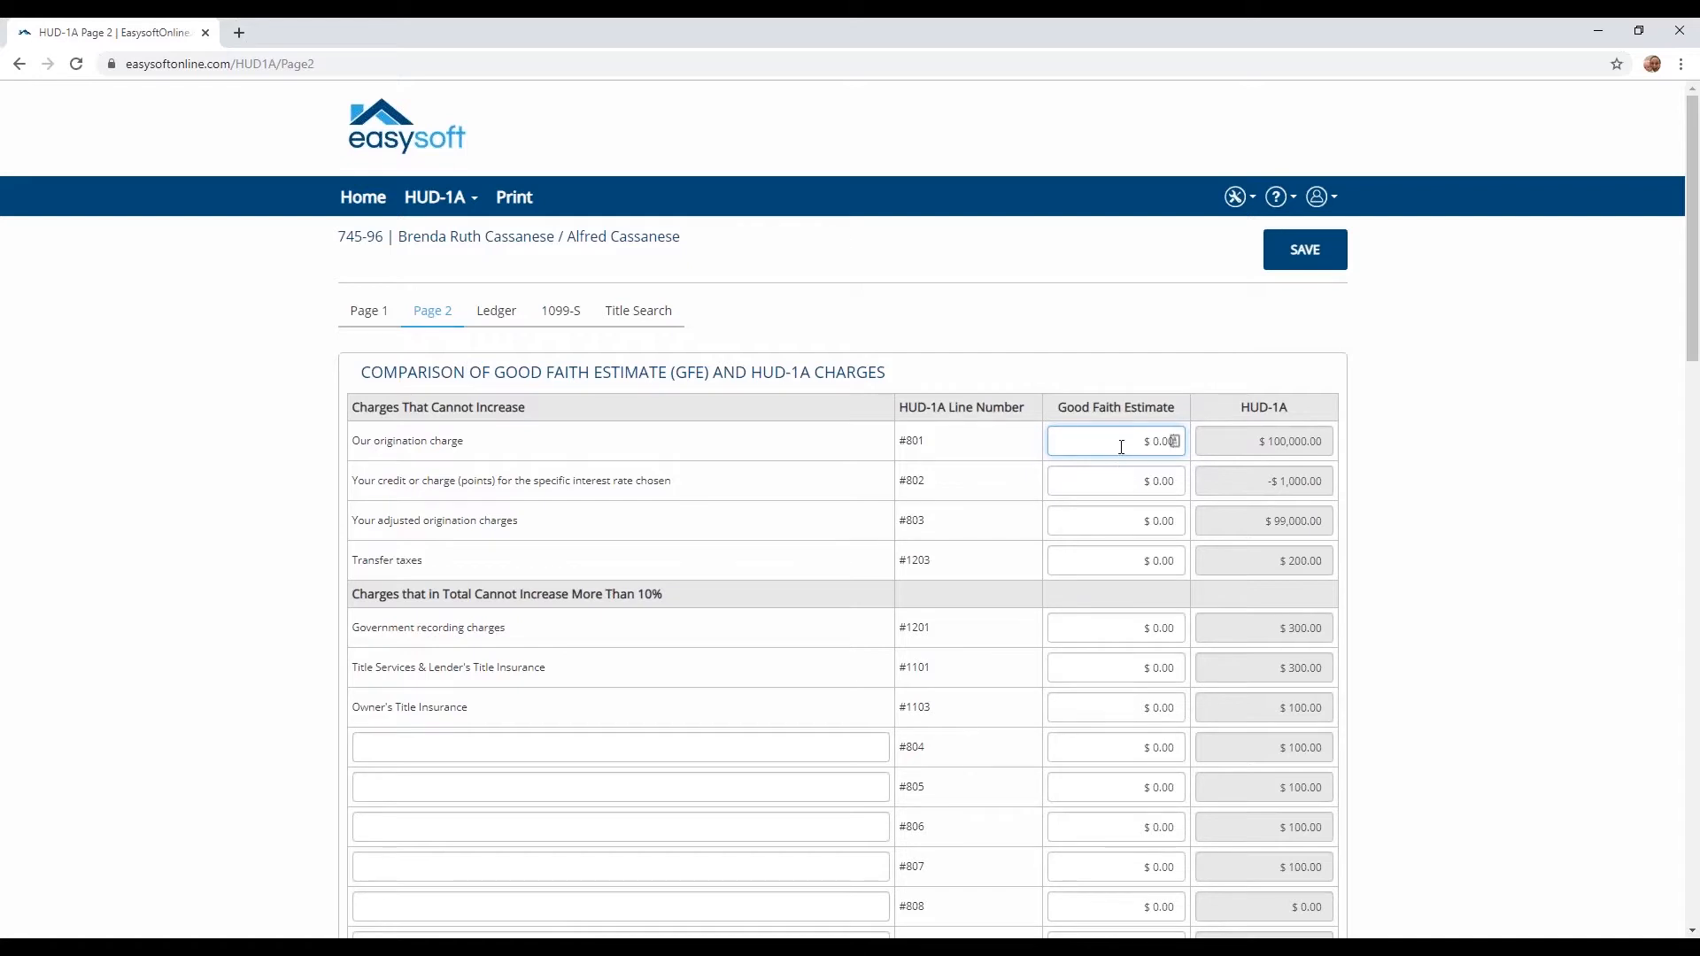
- Examine Page 2's comparison of Good Faith Estimate and HUD-1A charges, from the charges that cannot increase through those that can change
{"action": "scroll", "coordinate": [1121, 448], "scroll_direction": "down", "scroll_amount": 1}
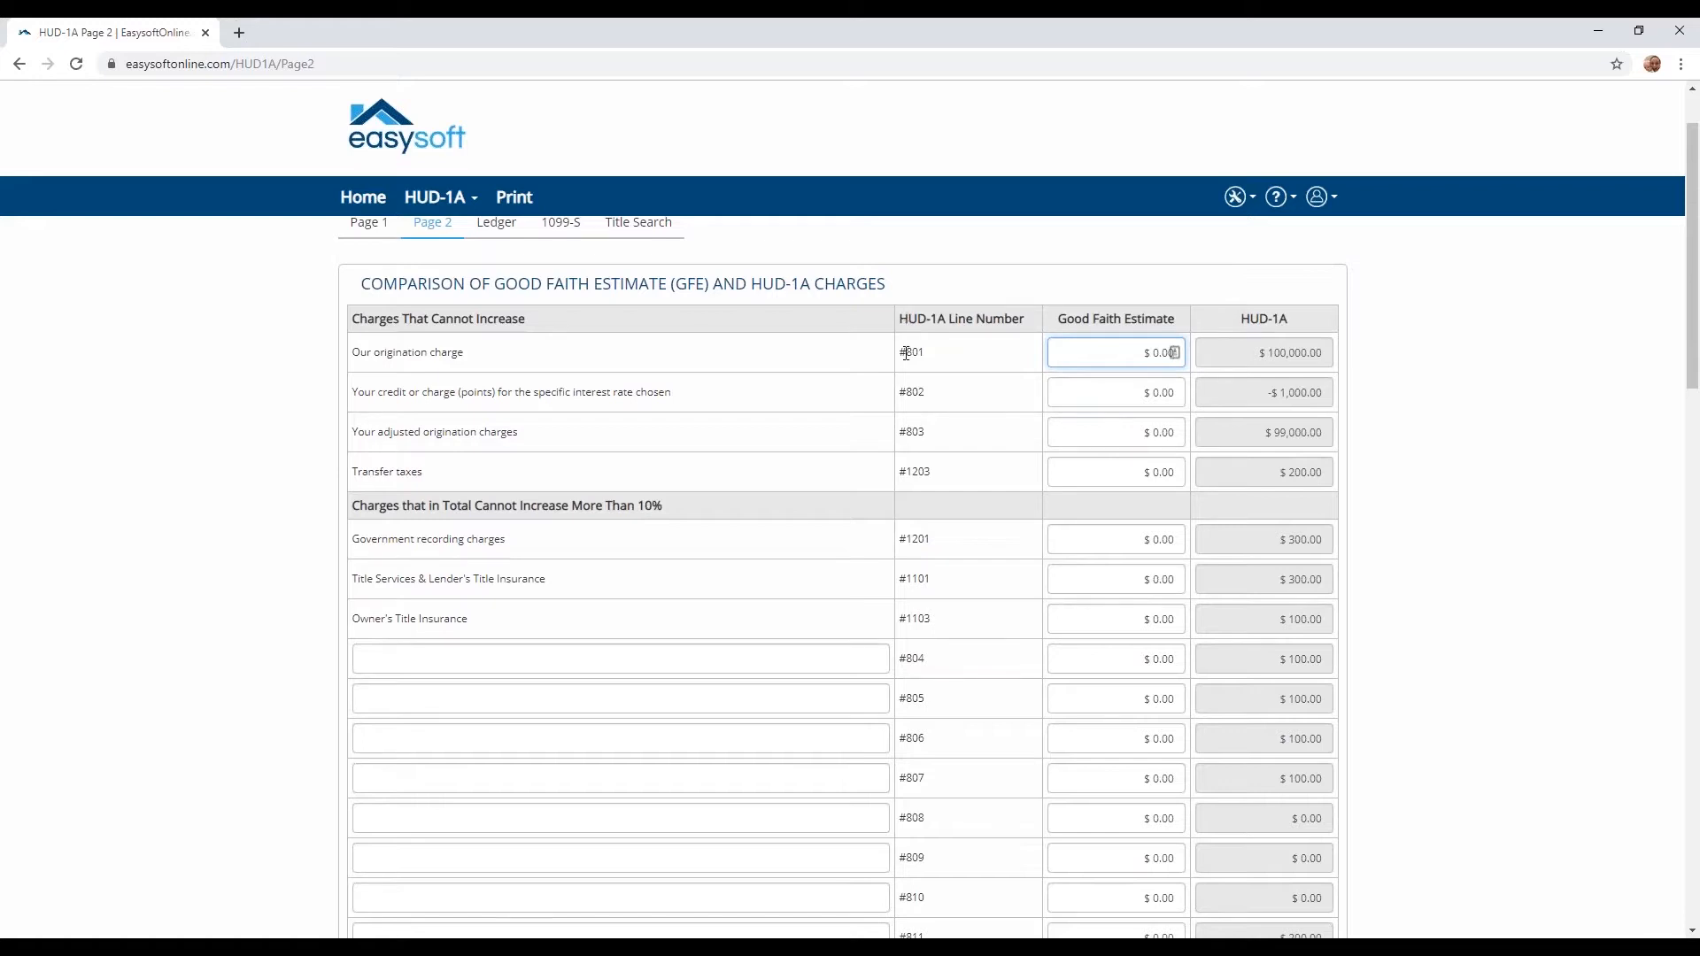
{"action": "double_click", "coordinate": [907, 353]}
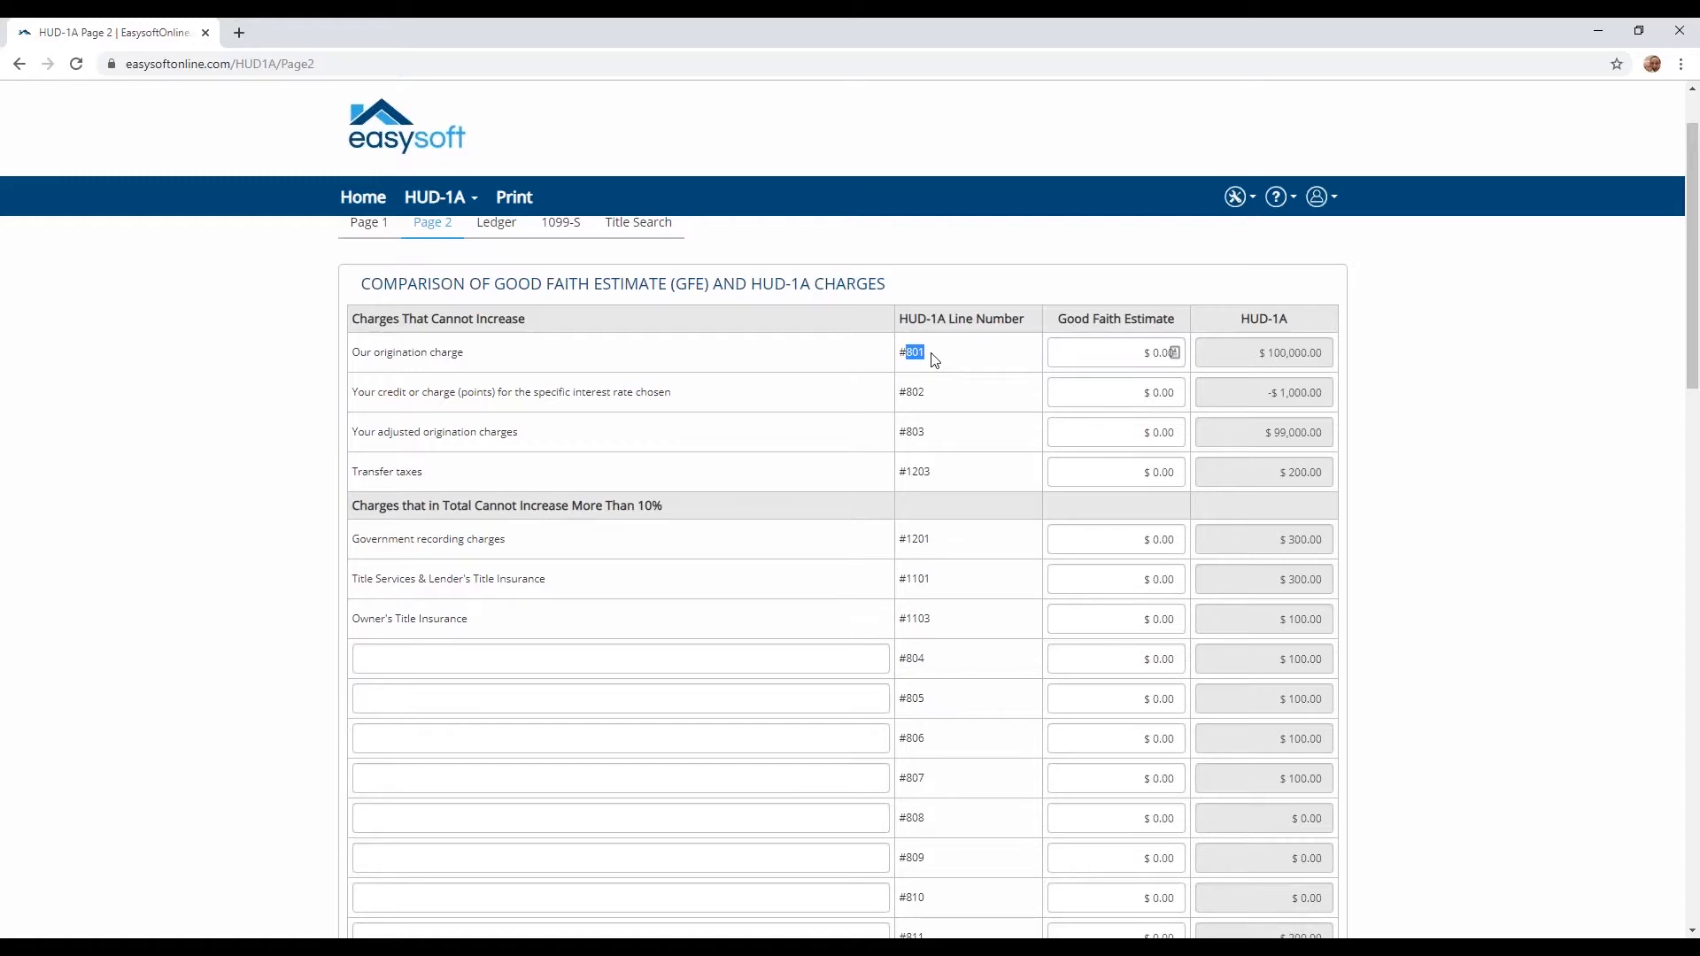
{"action": "left_click", "coordinate": [932, 359]}
{"action": "scroll", "coordinate": [1153, 314], "scroll_direction": "down", "scroll_amount": 1}
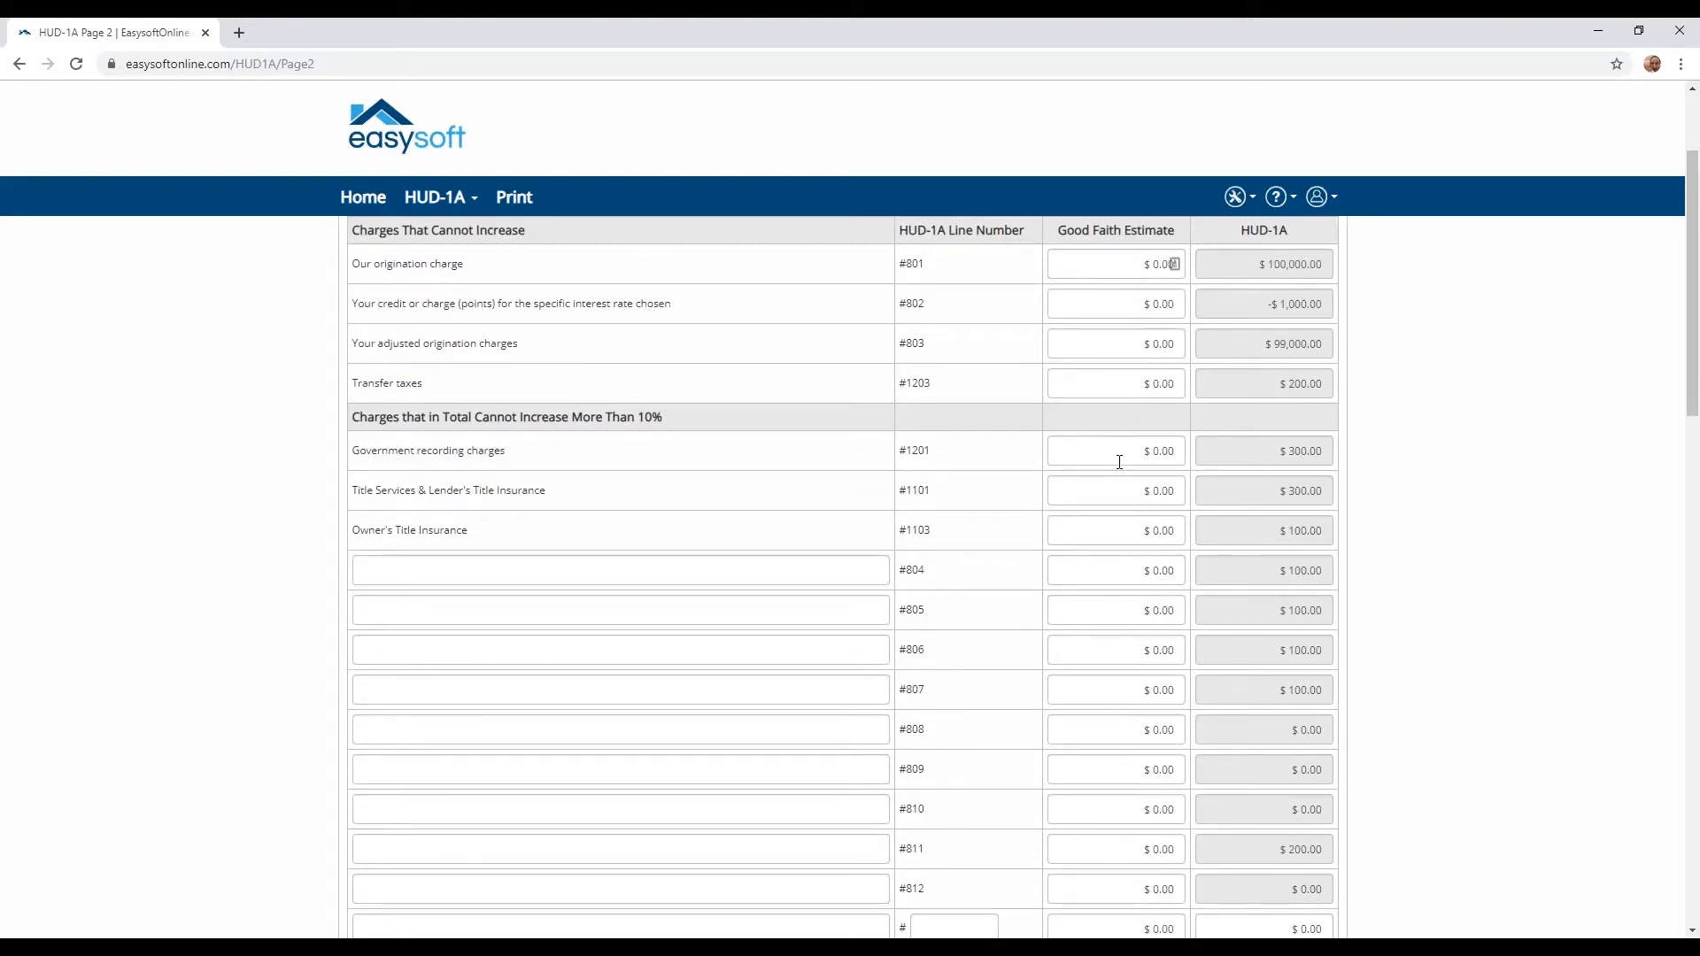
{"action": "scroll", "coordinate": [928, 389], "scroll_direction": "up", "scroll_amount": 1}
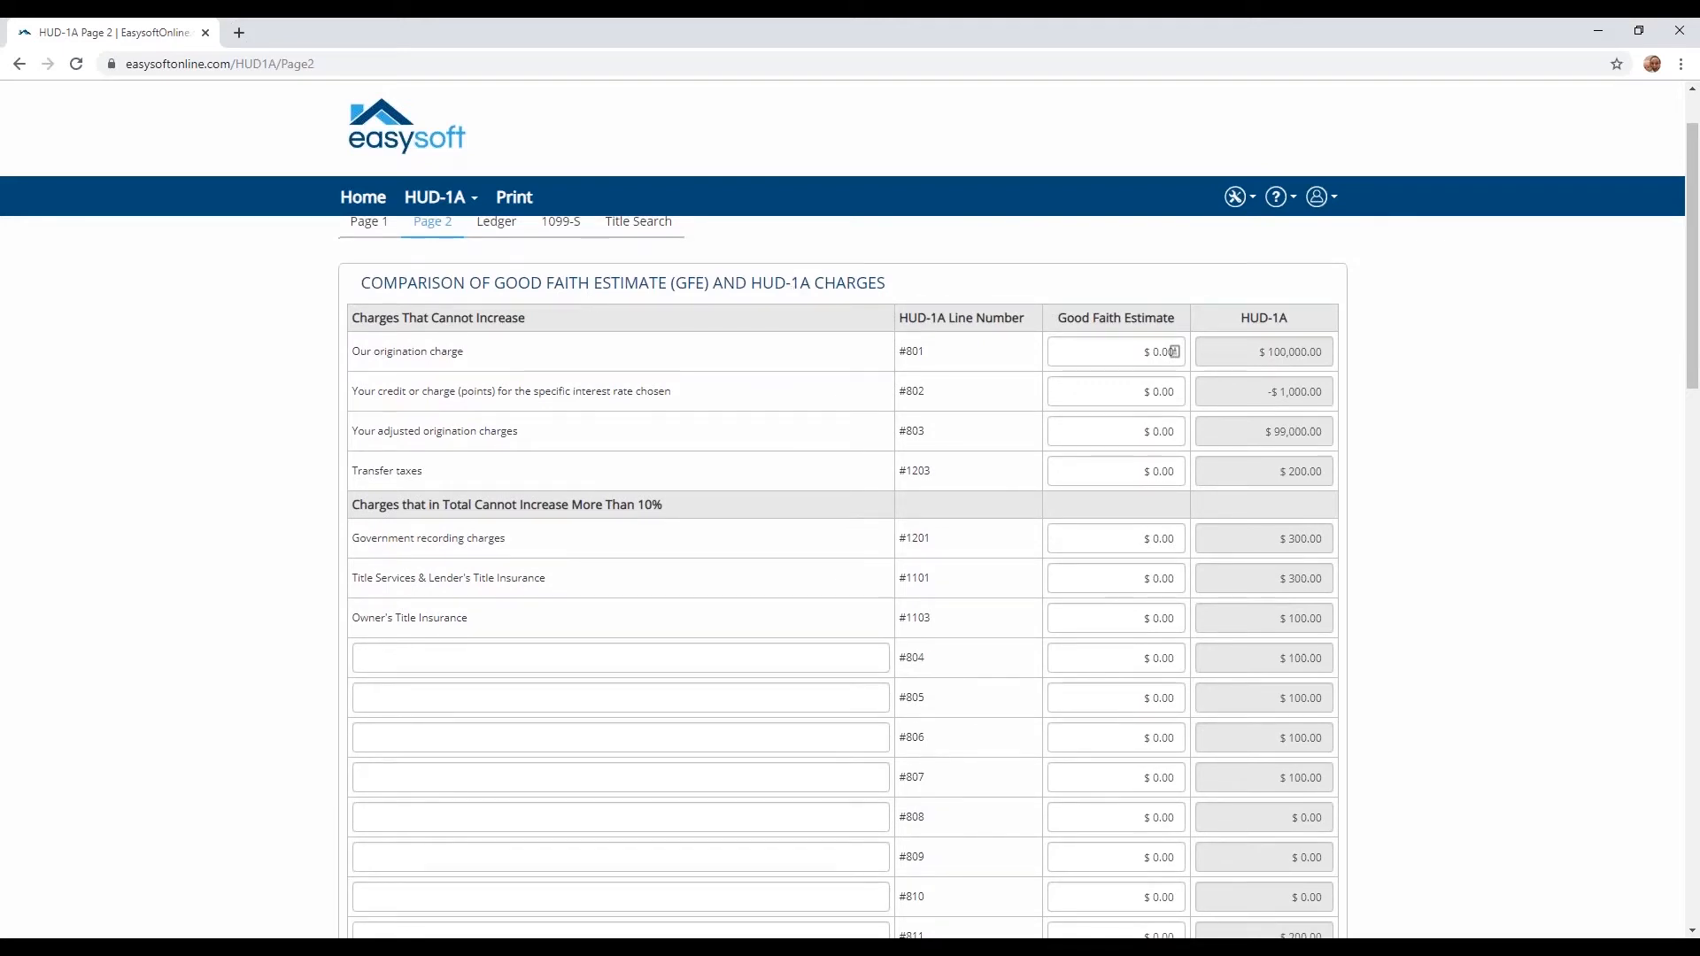
{"action": "scroll", "coordinate": [394, 383], "scroll_direction": "down", "scroll_amount": 2}
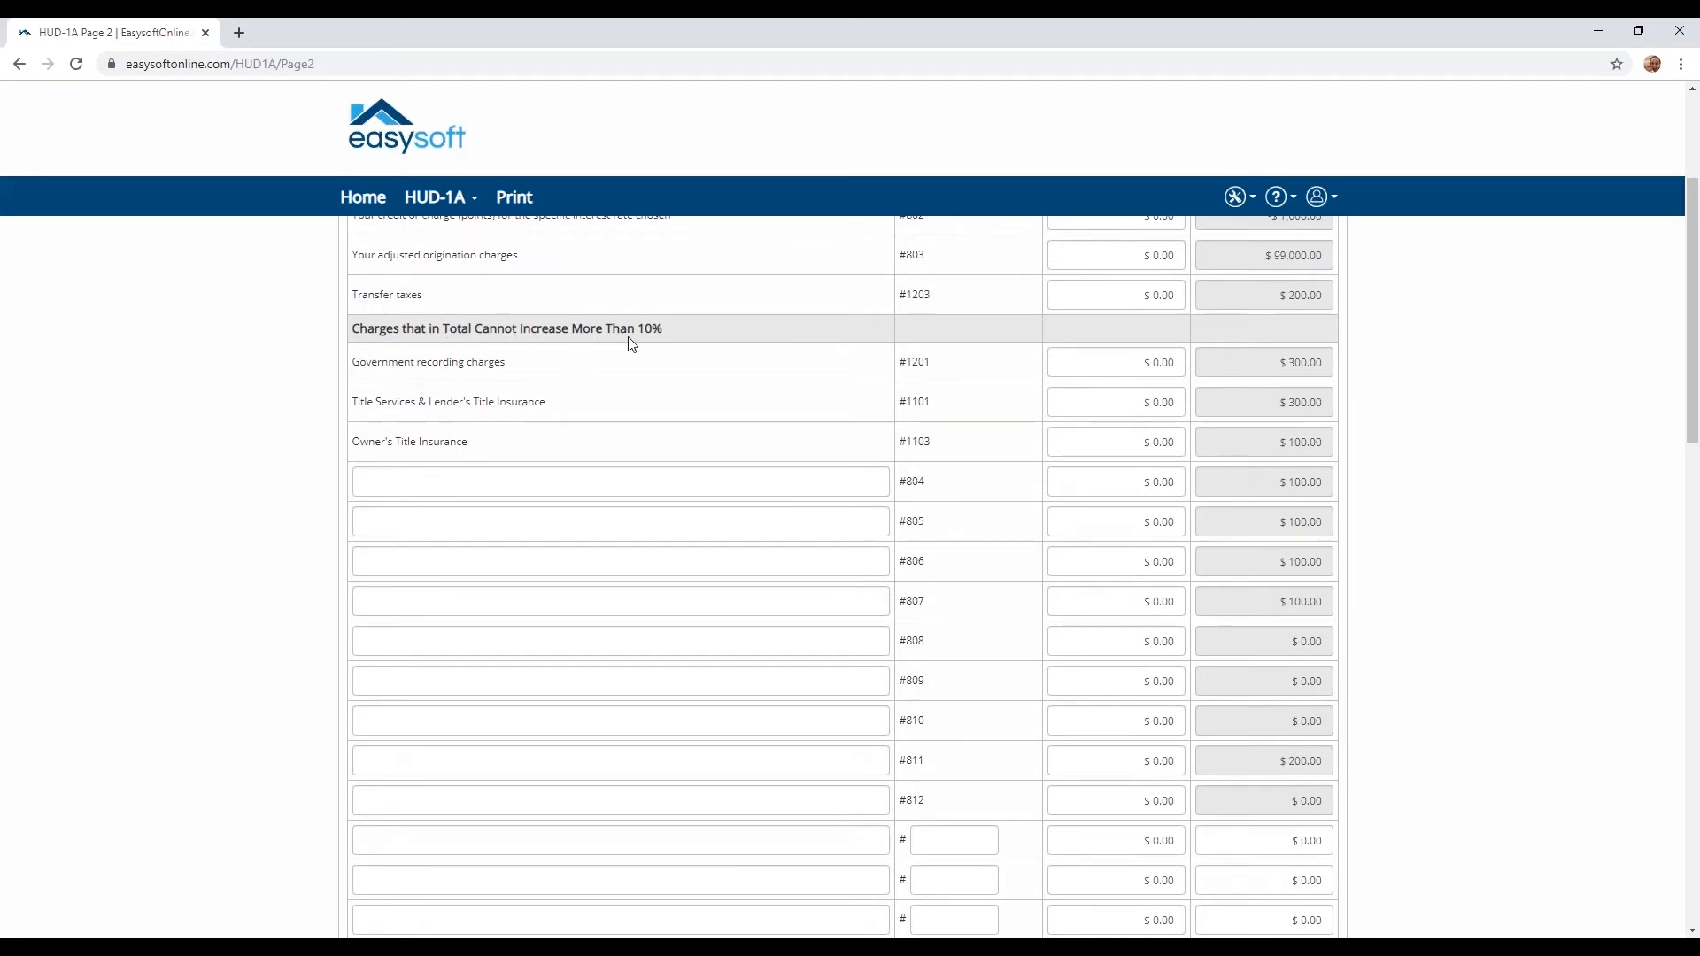
{"action": "scroll", "coordinate": [629, 345], "scroll_direction": "down", "scroll_amount": 4}
{"action": "scroll", "coordinate": [515, 516], "scroll_direction": "down", "scroll_amount": 1}
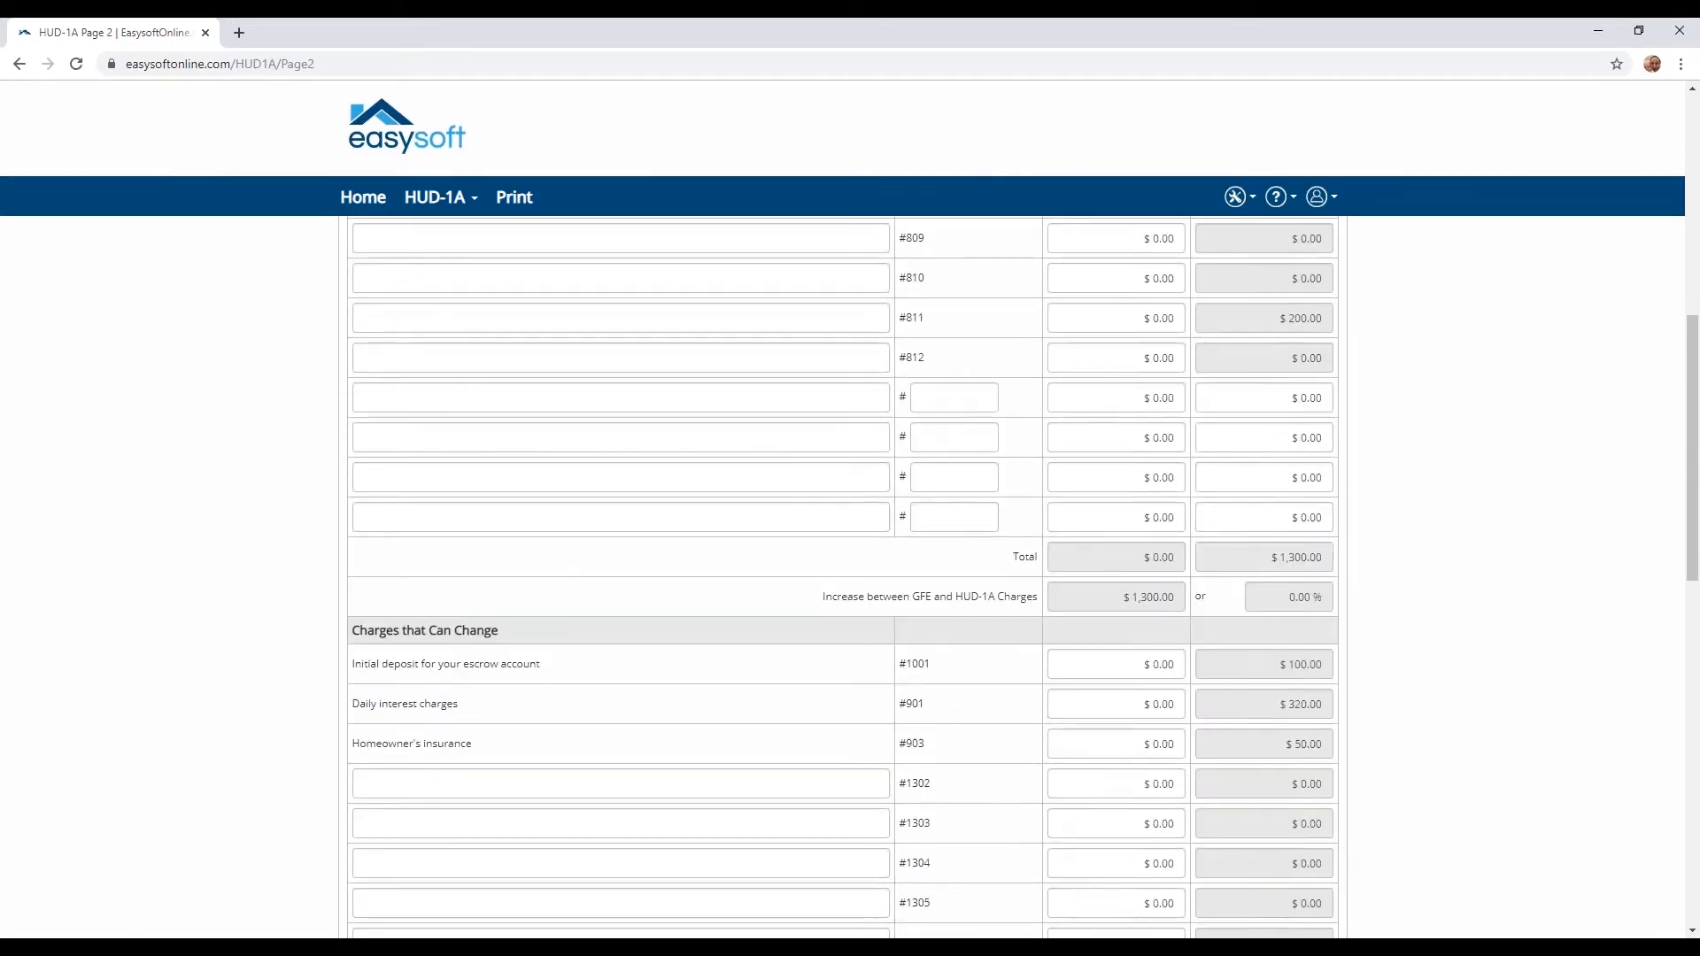
{"action": "scroll", "coordinate": [515, 517], "scroll_direction": "down", "scroll_amount": 2}
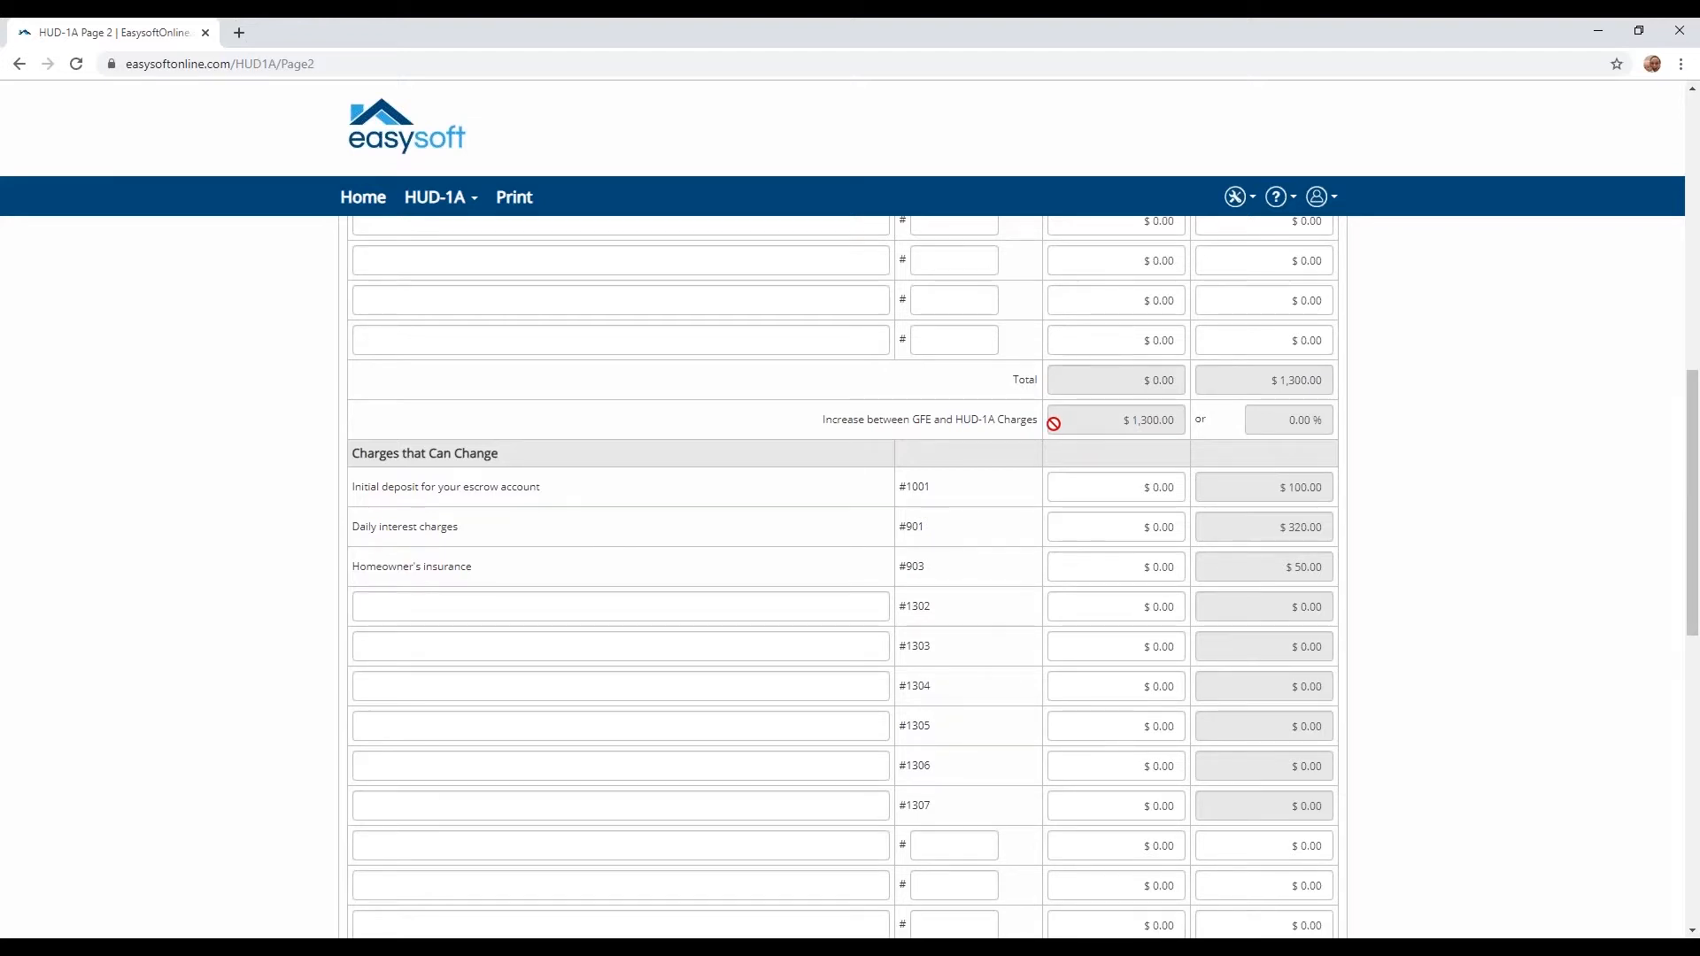
{"action": "scroll", "coordinate": [1084, 420], "scroll_direction": "down", "scroll_amount": 2}
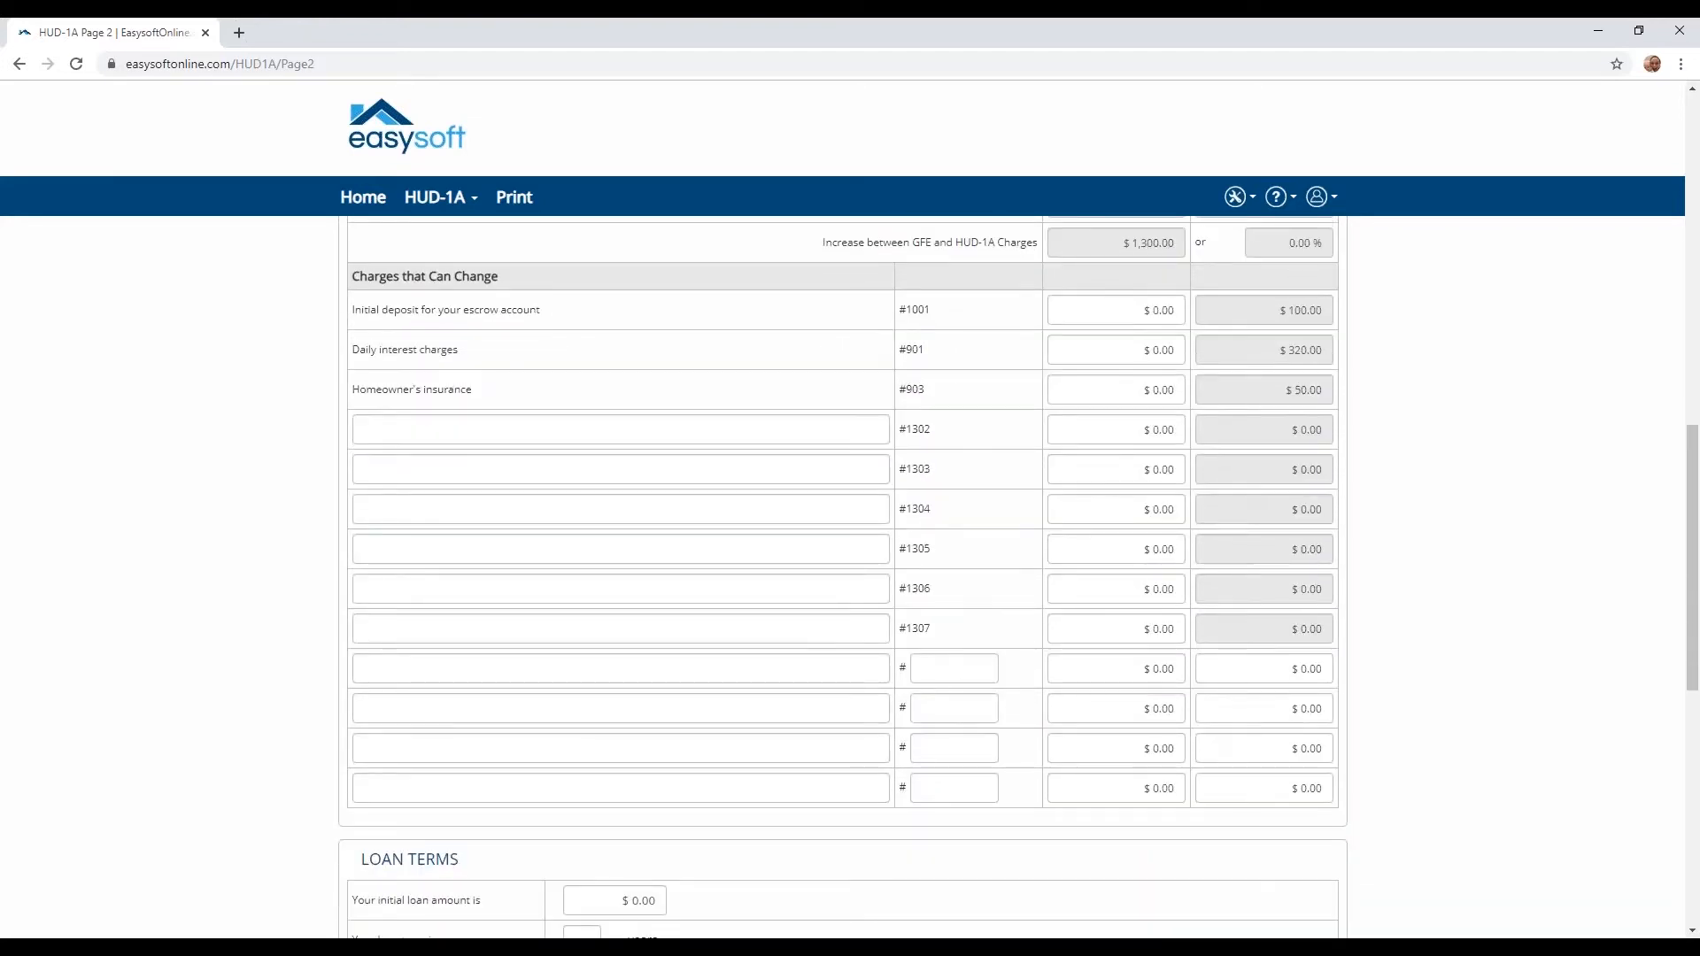
{"action": "scroll", "coordinate": [1018, 575], "scroll_direction": "down", "scroll_amount": 3}
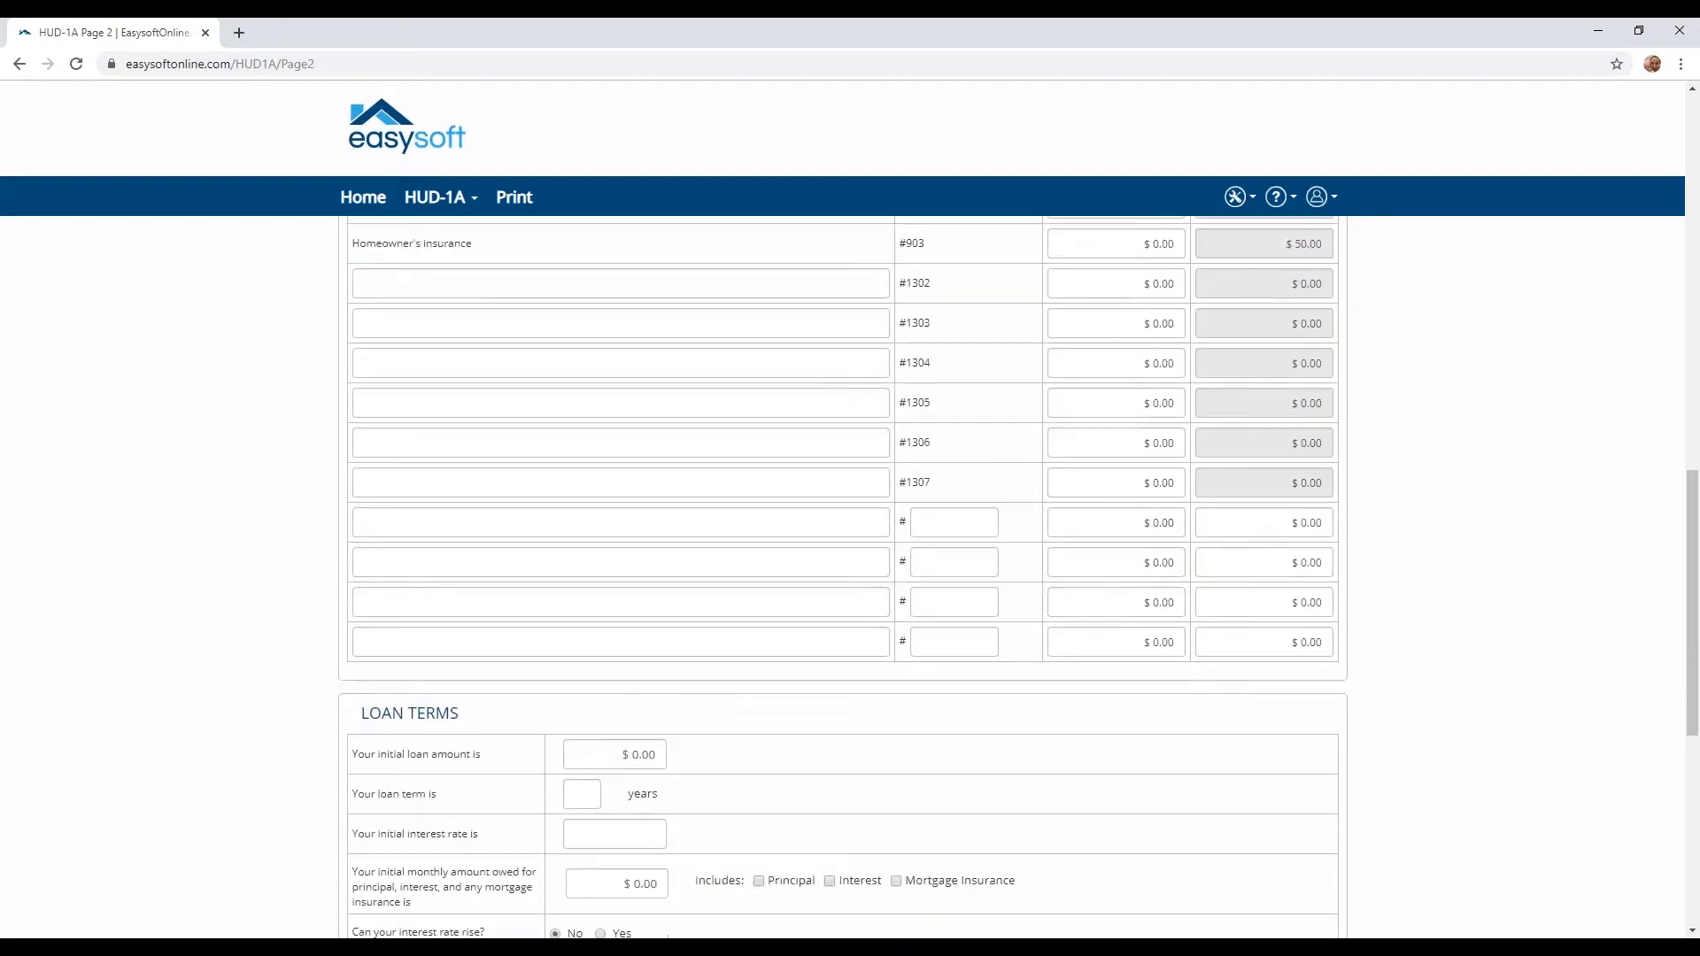
- In the Loan Terms section, answer Yes to whether the interest rate can rise and whether the loan balance can rise
{"action": "scroll", "coordinate": [842, 576], "scroll_direction": "down", "scroll_amount": 5}
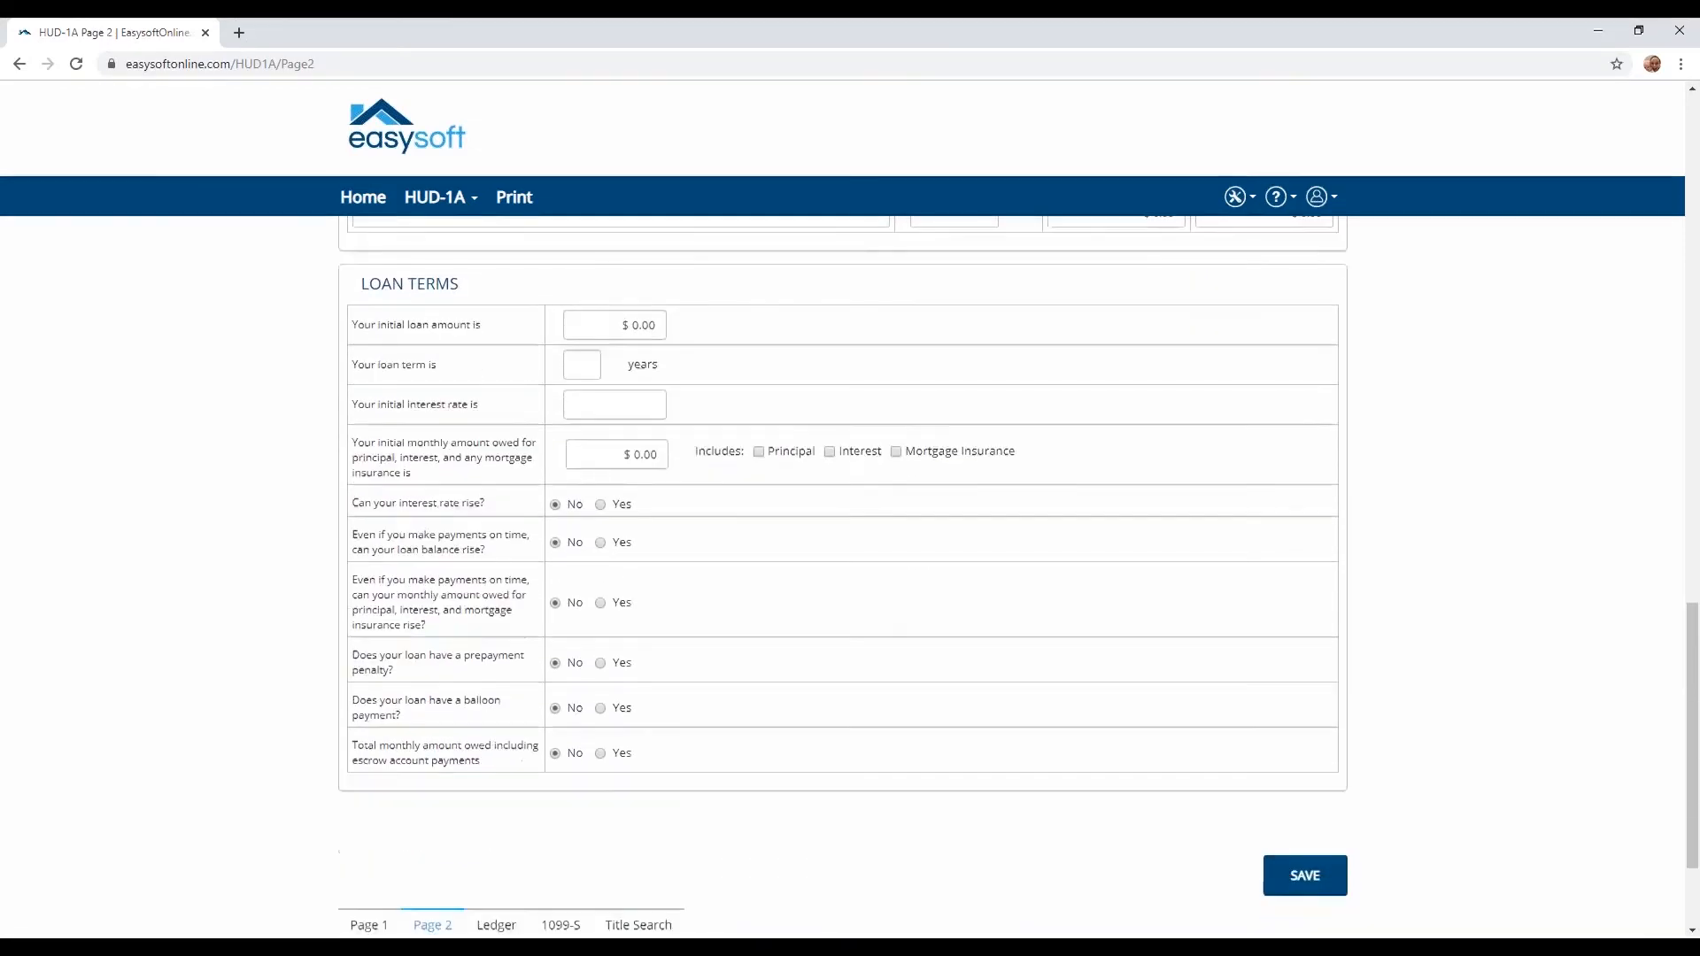
{"action": "scroll", "coordinate": [842, 576], "scroll_direction": "up", "scroll_amount": 1}
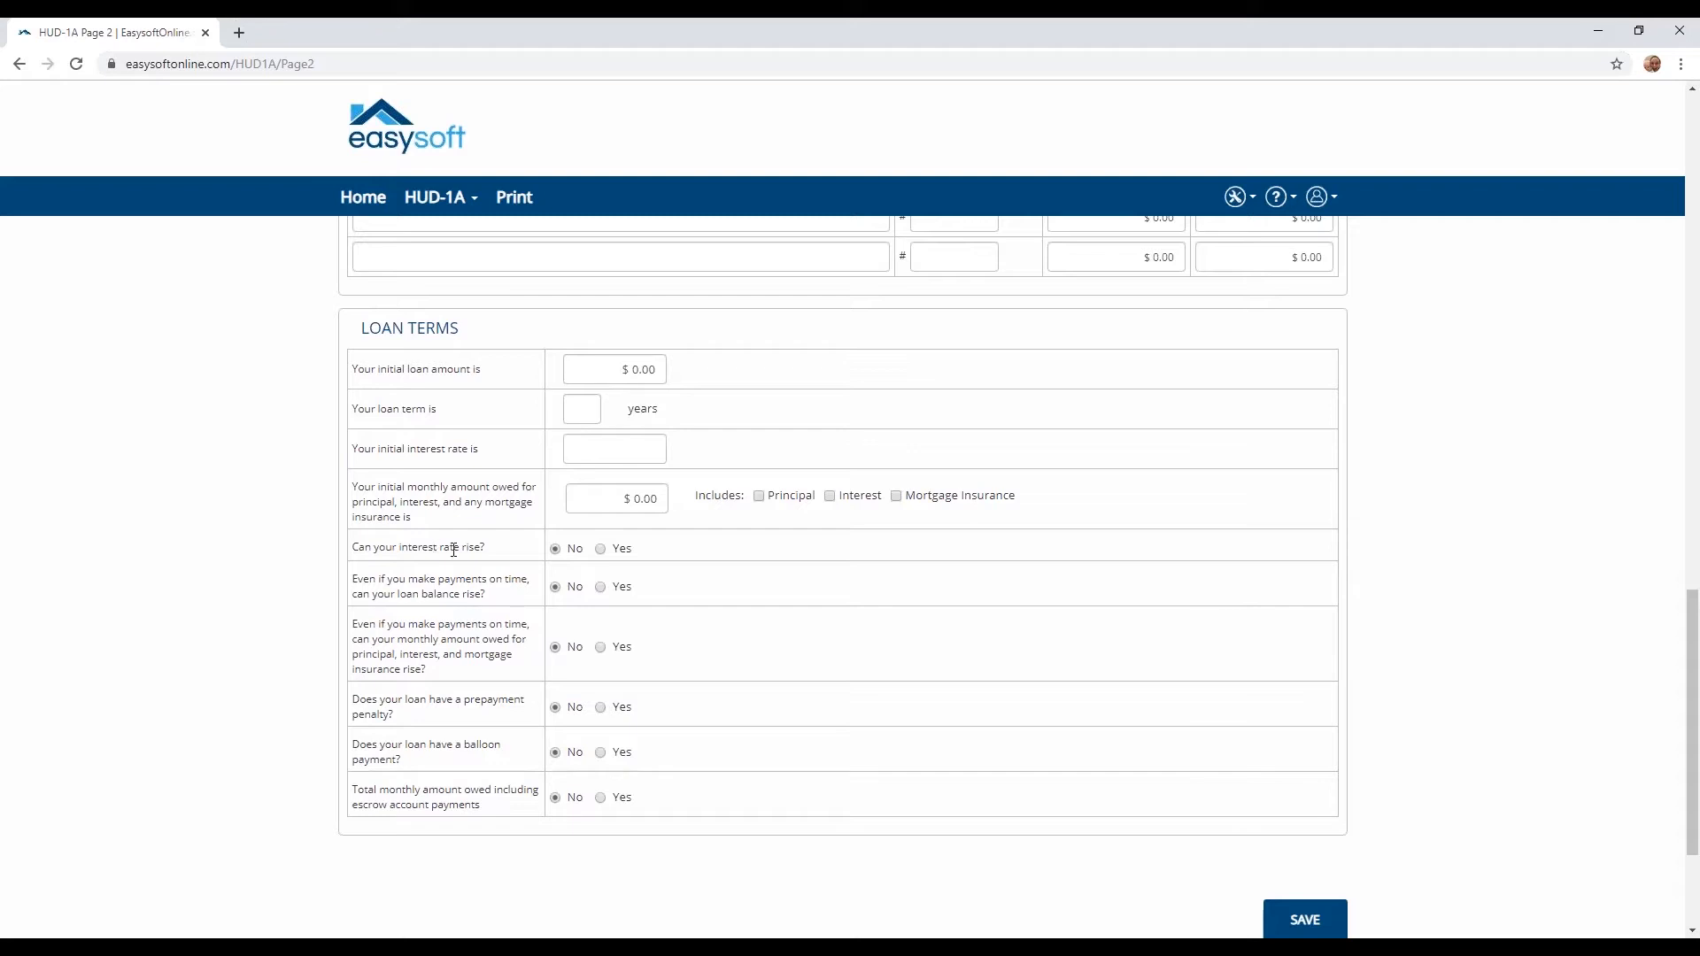
{"action": "left_click", "coordinate": [601, 550]}
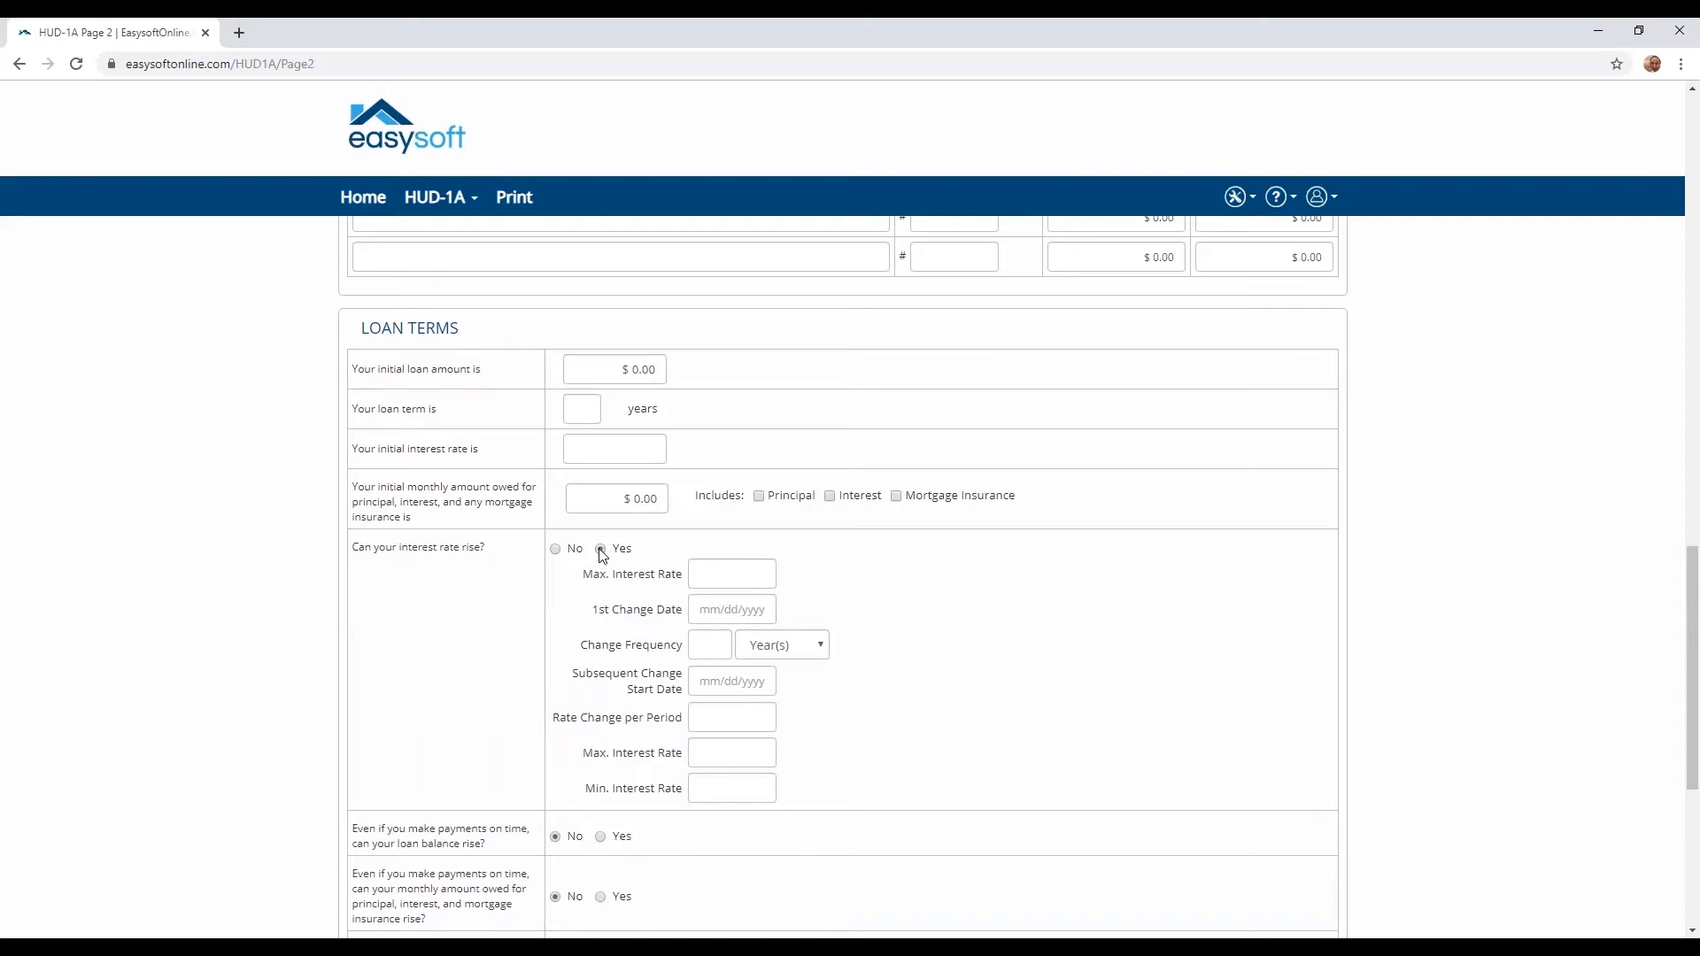
{"action": "scroll", "coordinate": [695, 744], "scroll_direction": "down", "scroll_amount": 1}
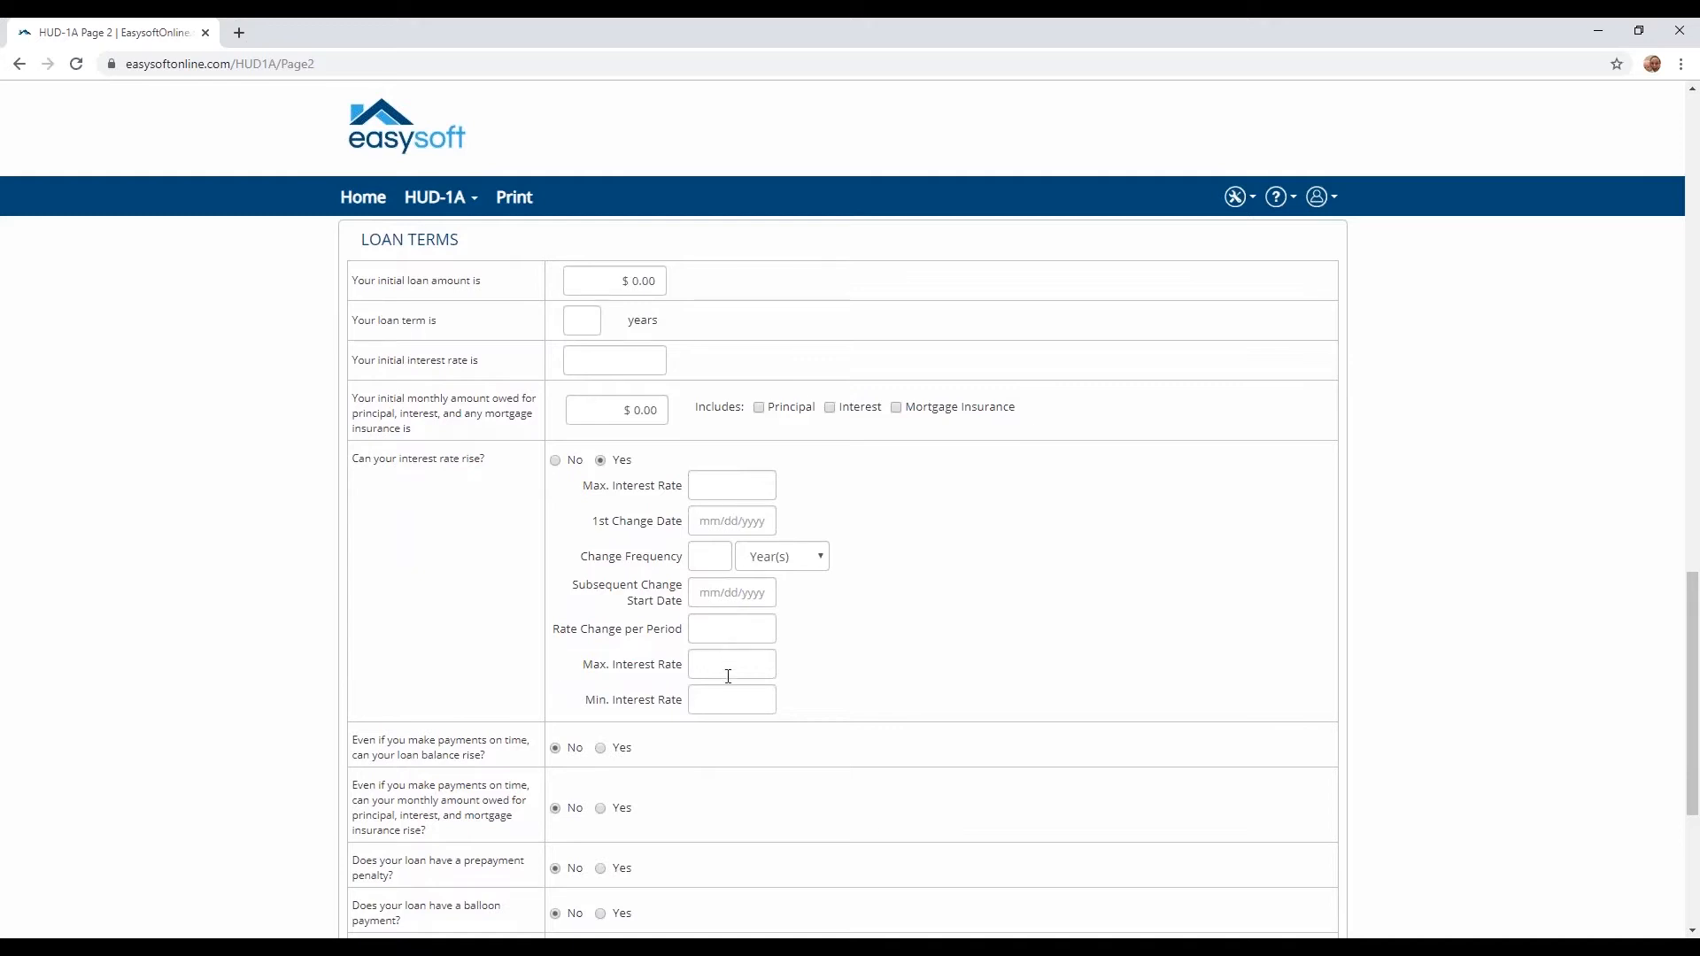
{"action": "scroll", "coordinate": [728, 677], "scroll_direction": "down", "scroll_amount": 1}
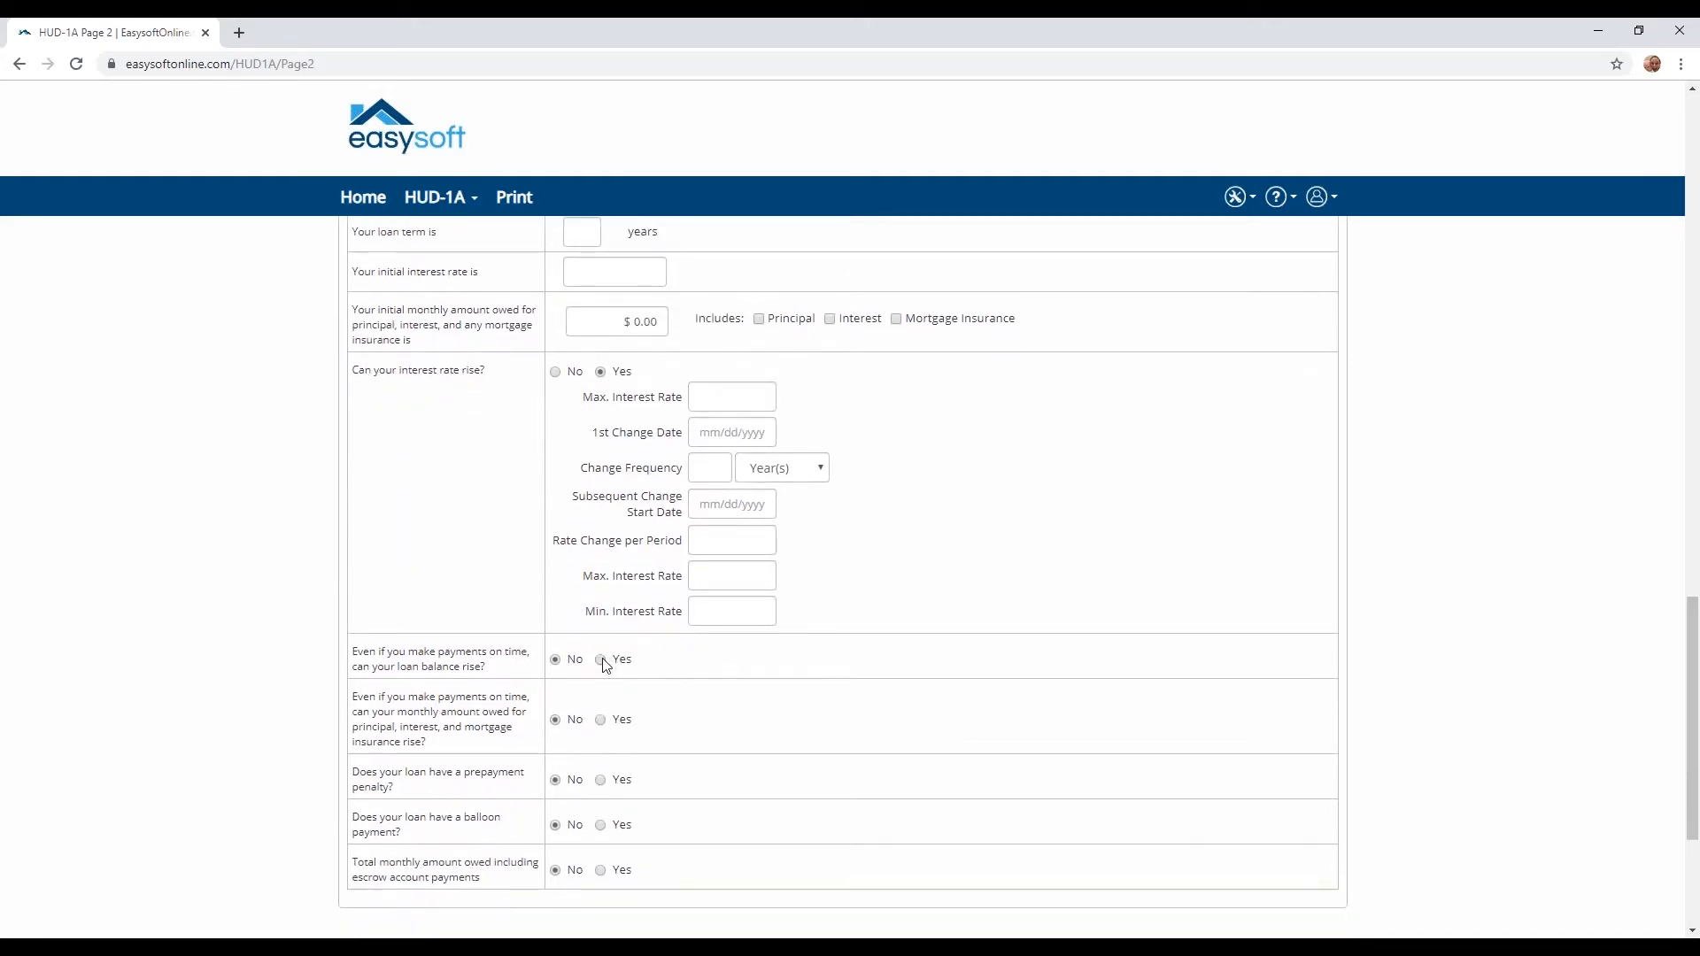
{"action": "left_click", "coordinate": [601, 654]}
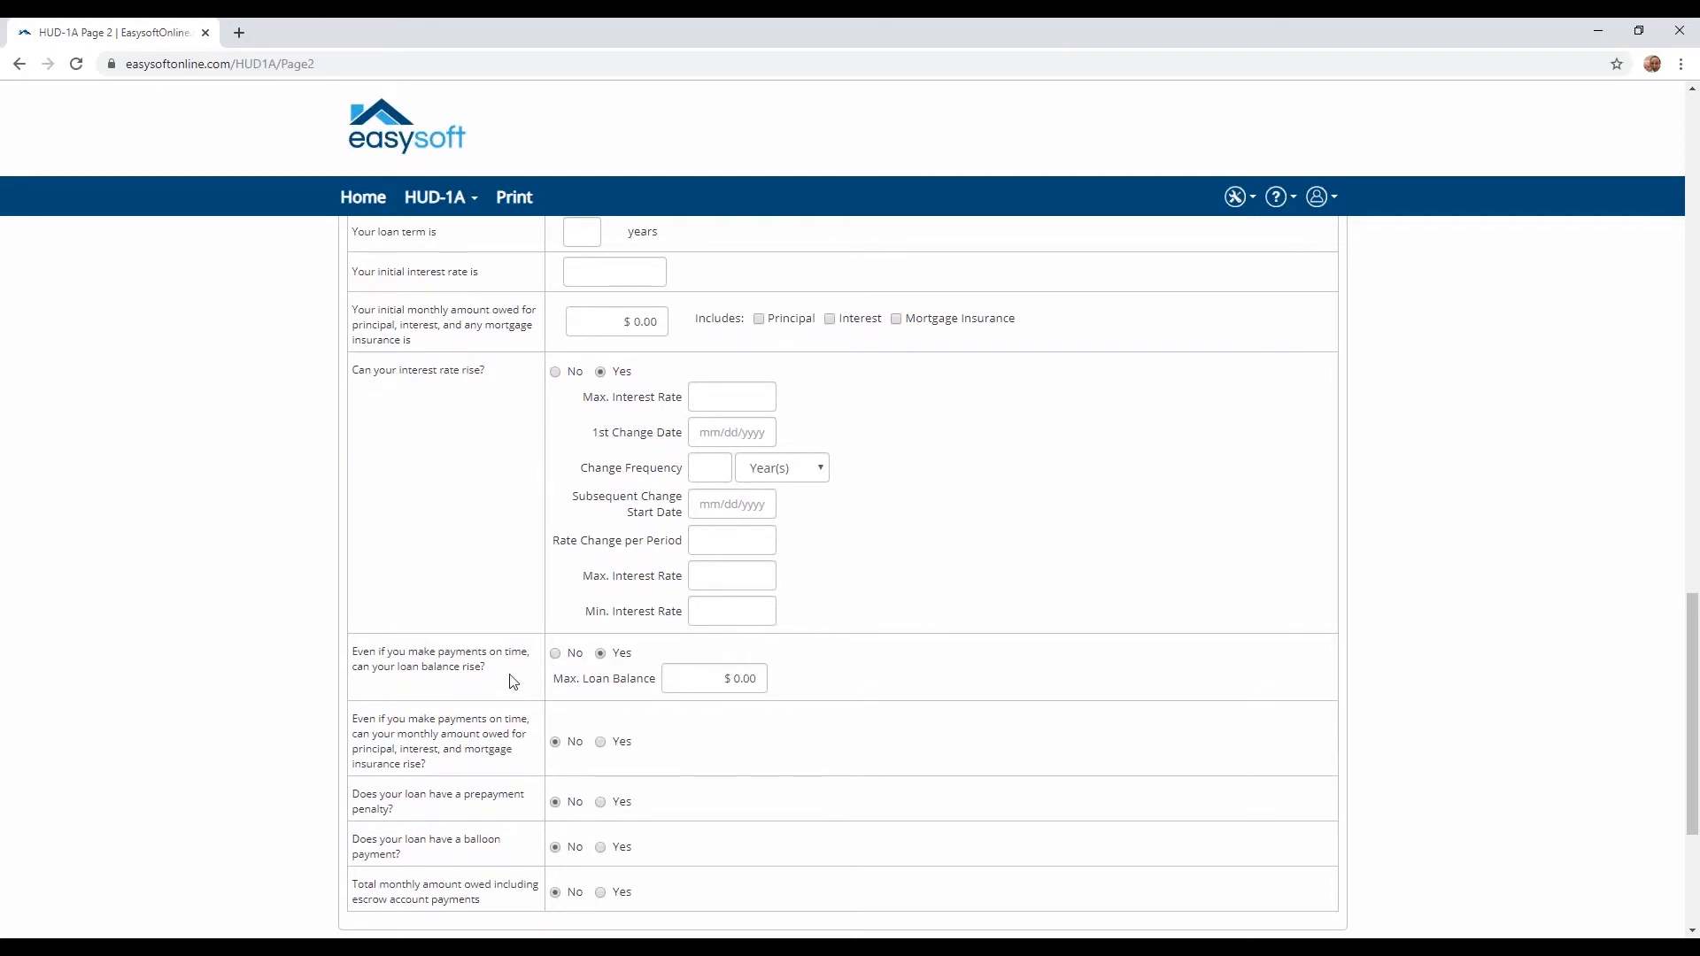
{"action": "scroll", "coordinate": [512, 682], "scroll_direction": "down", "scroll_amount": 1}
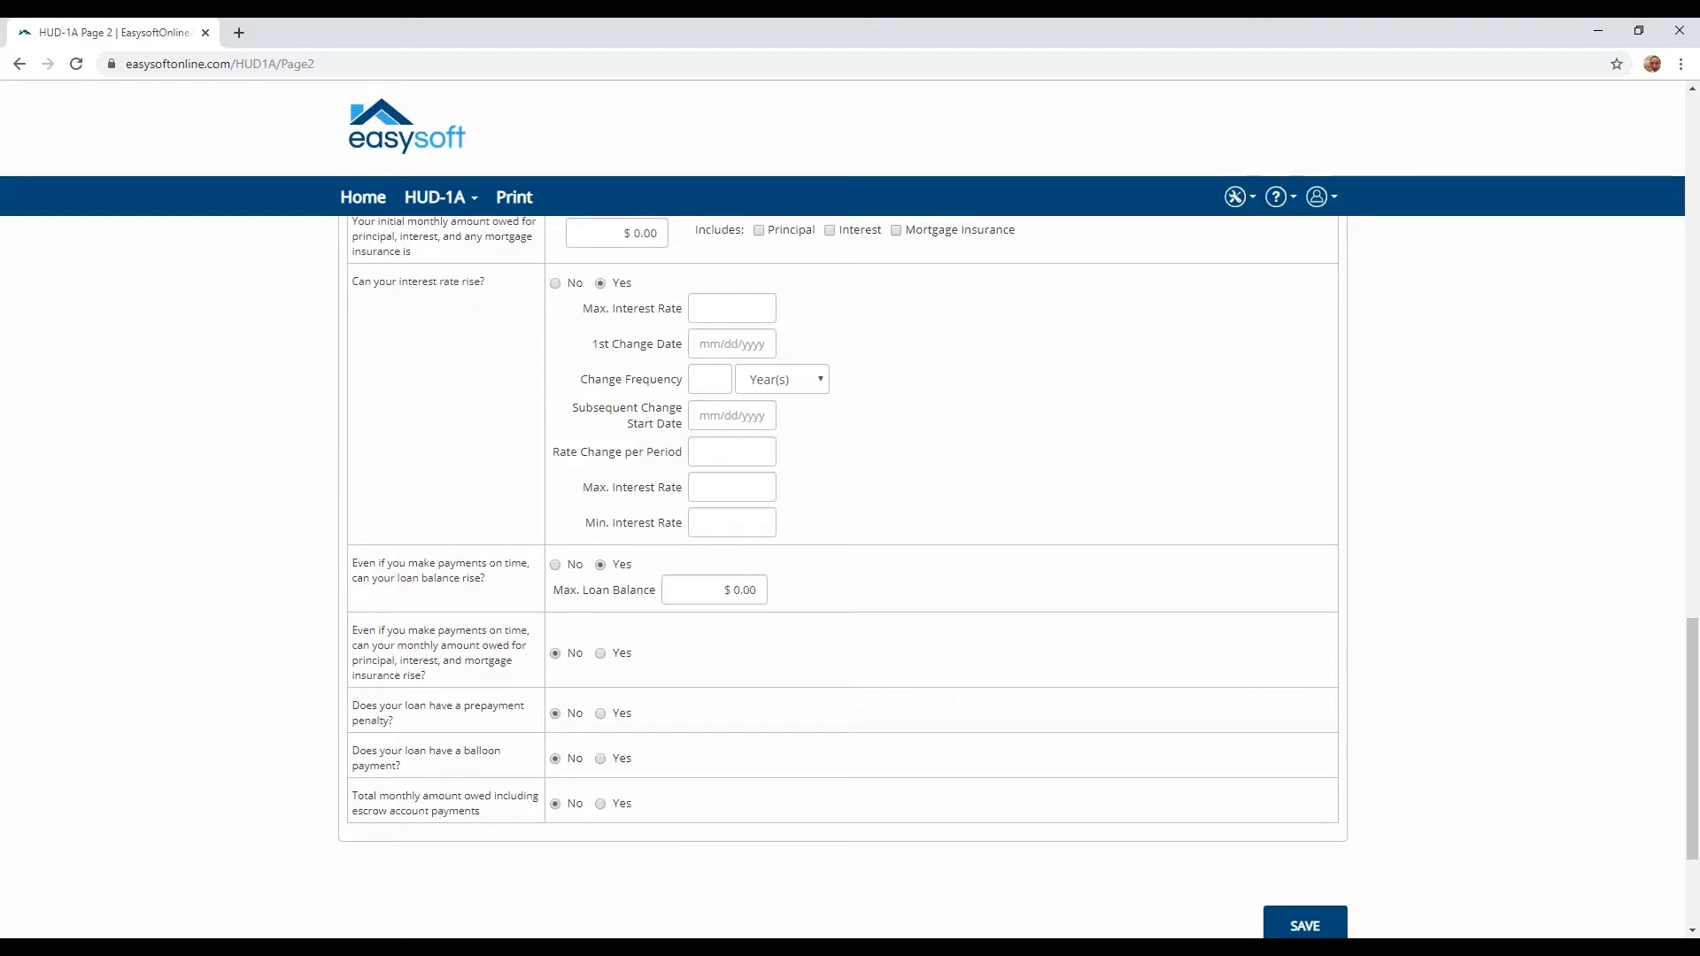
- Print the HUD-1A as a letter-size PDF and view it maximized at 125% zoom in Adobe Acrobat Reader
{"action": "left_click", "coordinate": [512, 200]}
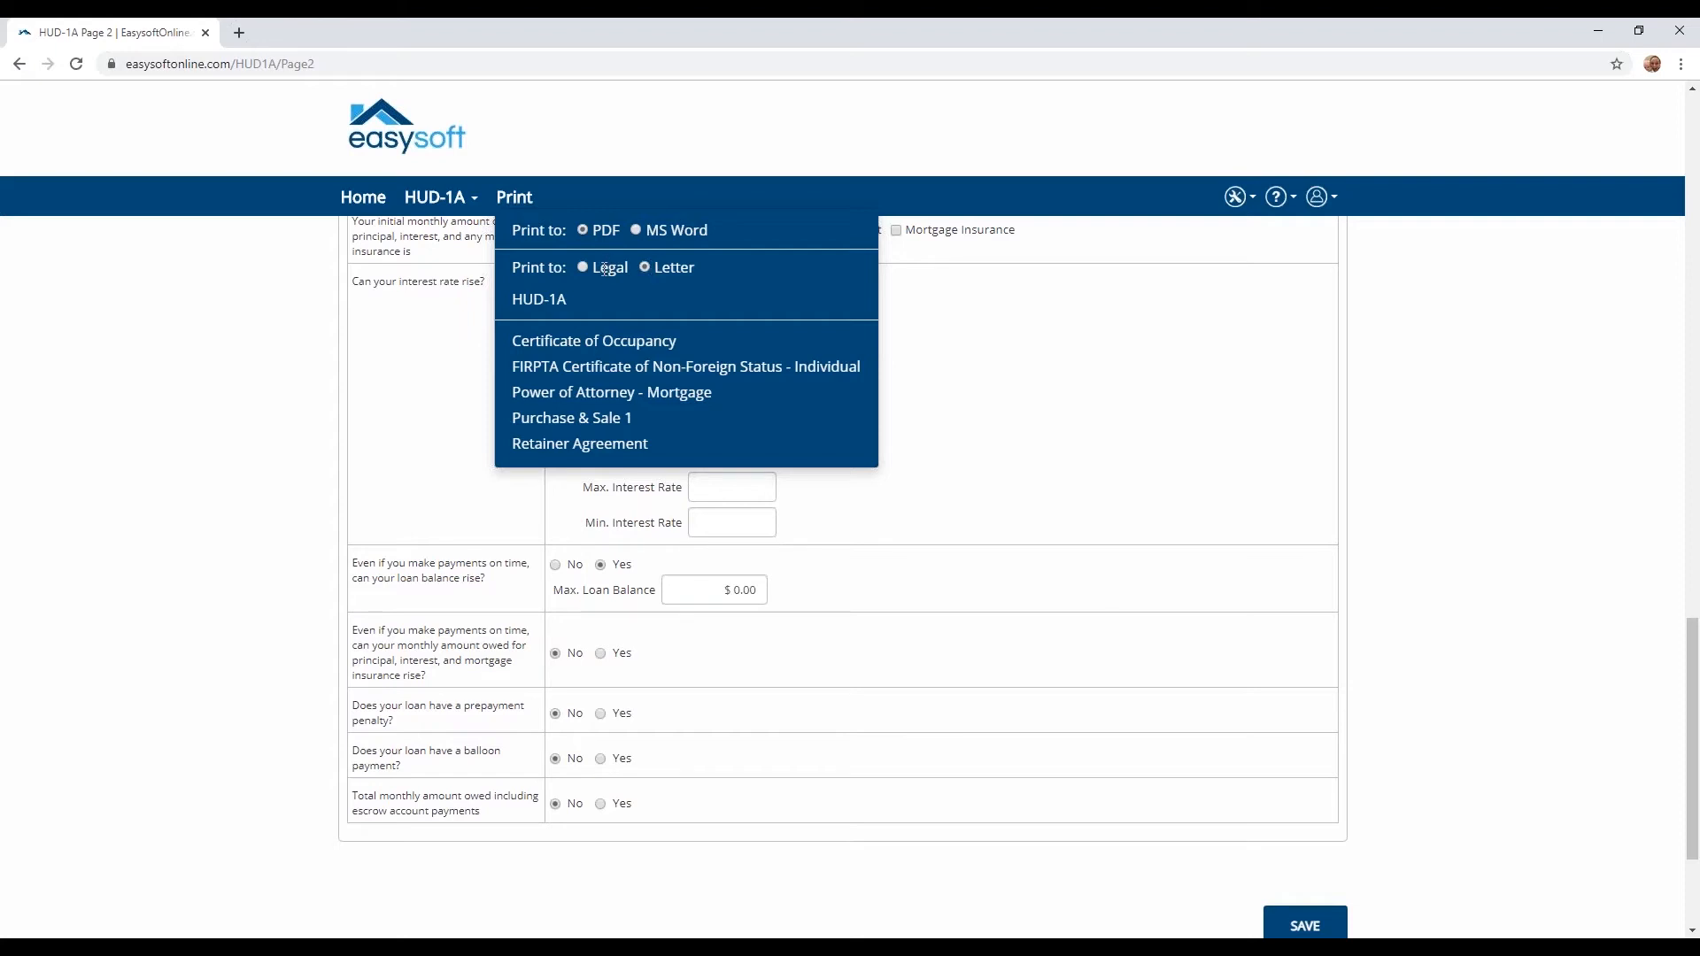
{"action": "left_click", "coordinate": [542, 301]}
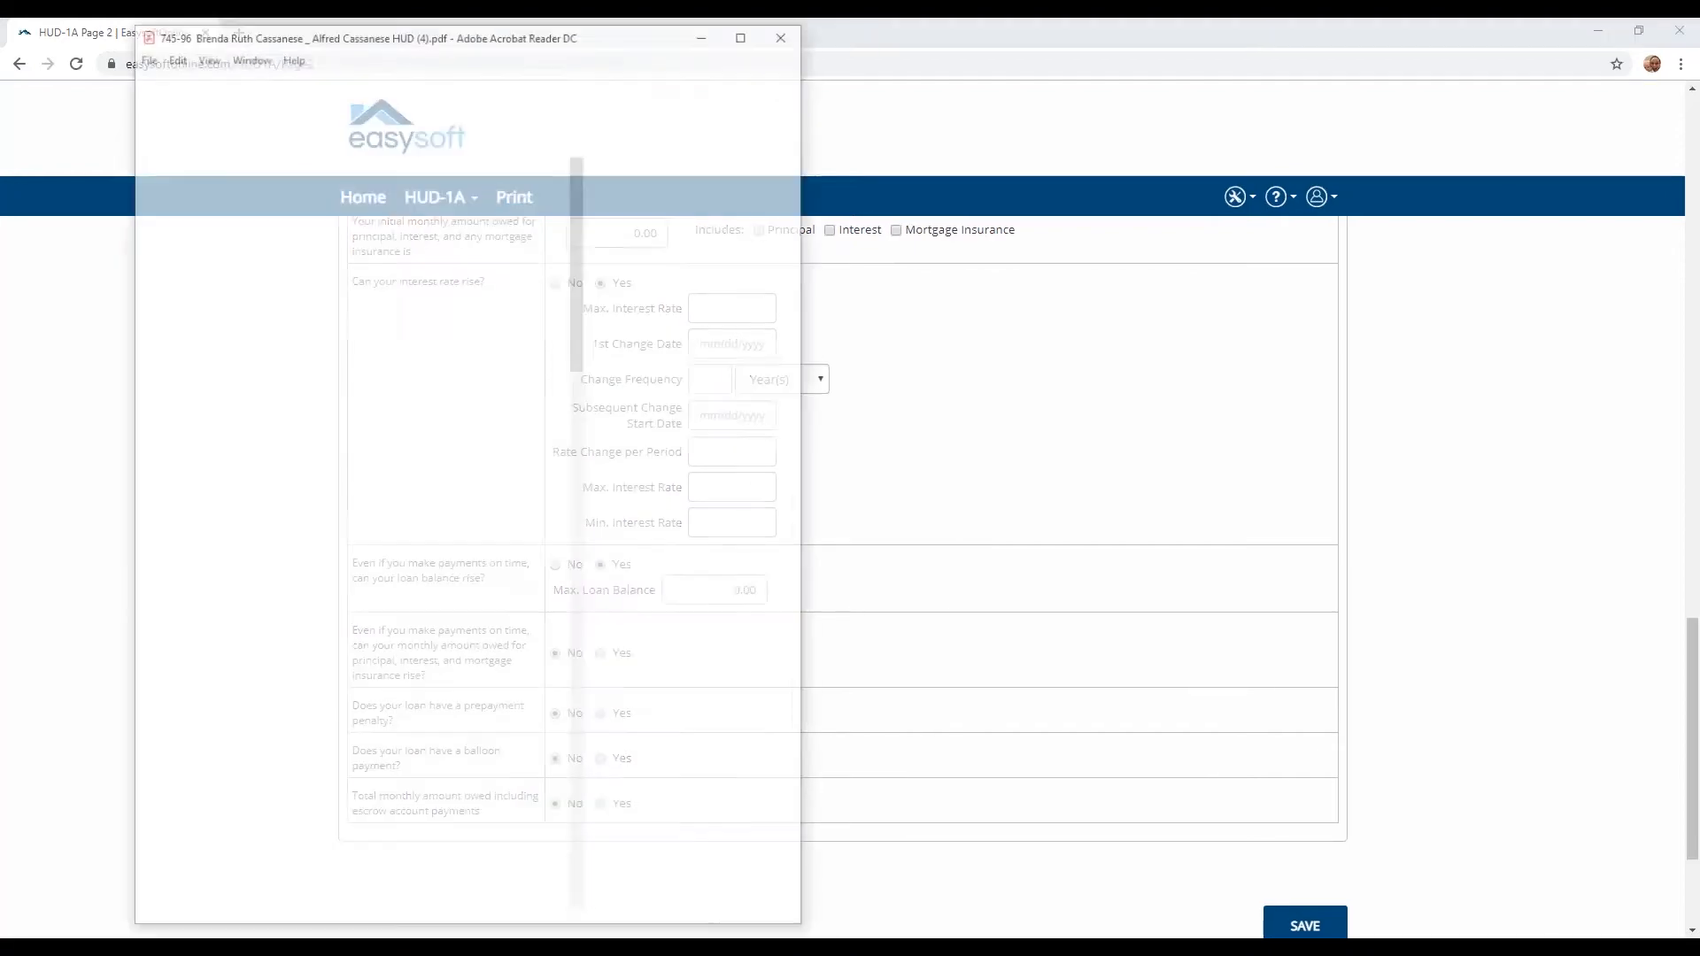
{"action": "left_click", "coordinate": [747, 33]}
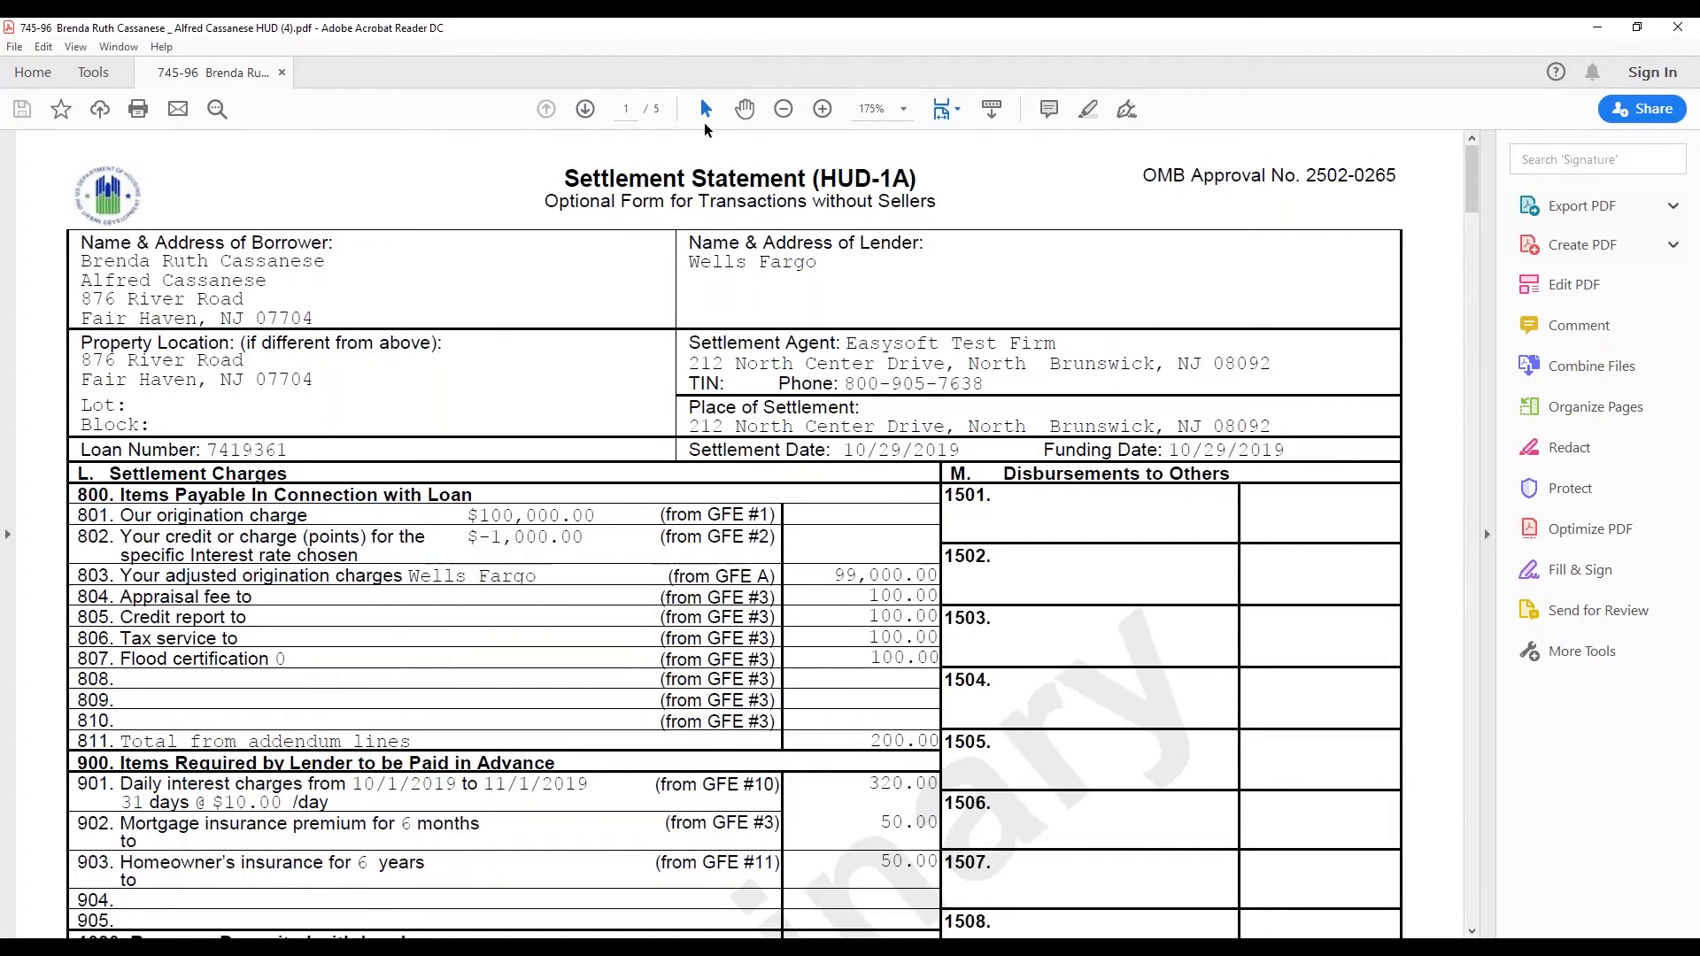
{"action": "left_click", "coordinate": [784, 109]}
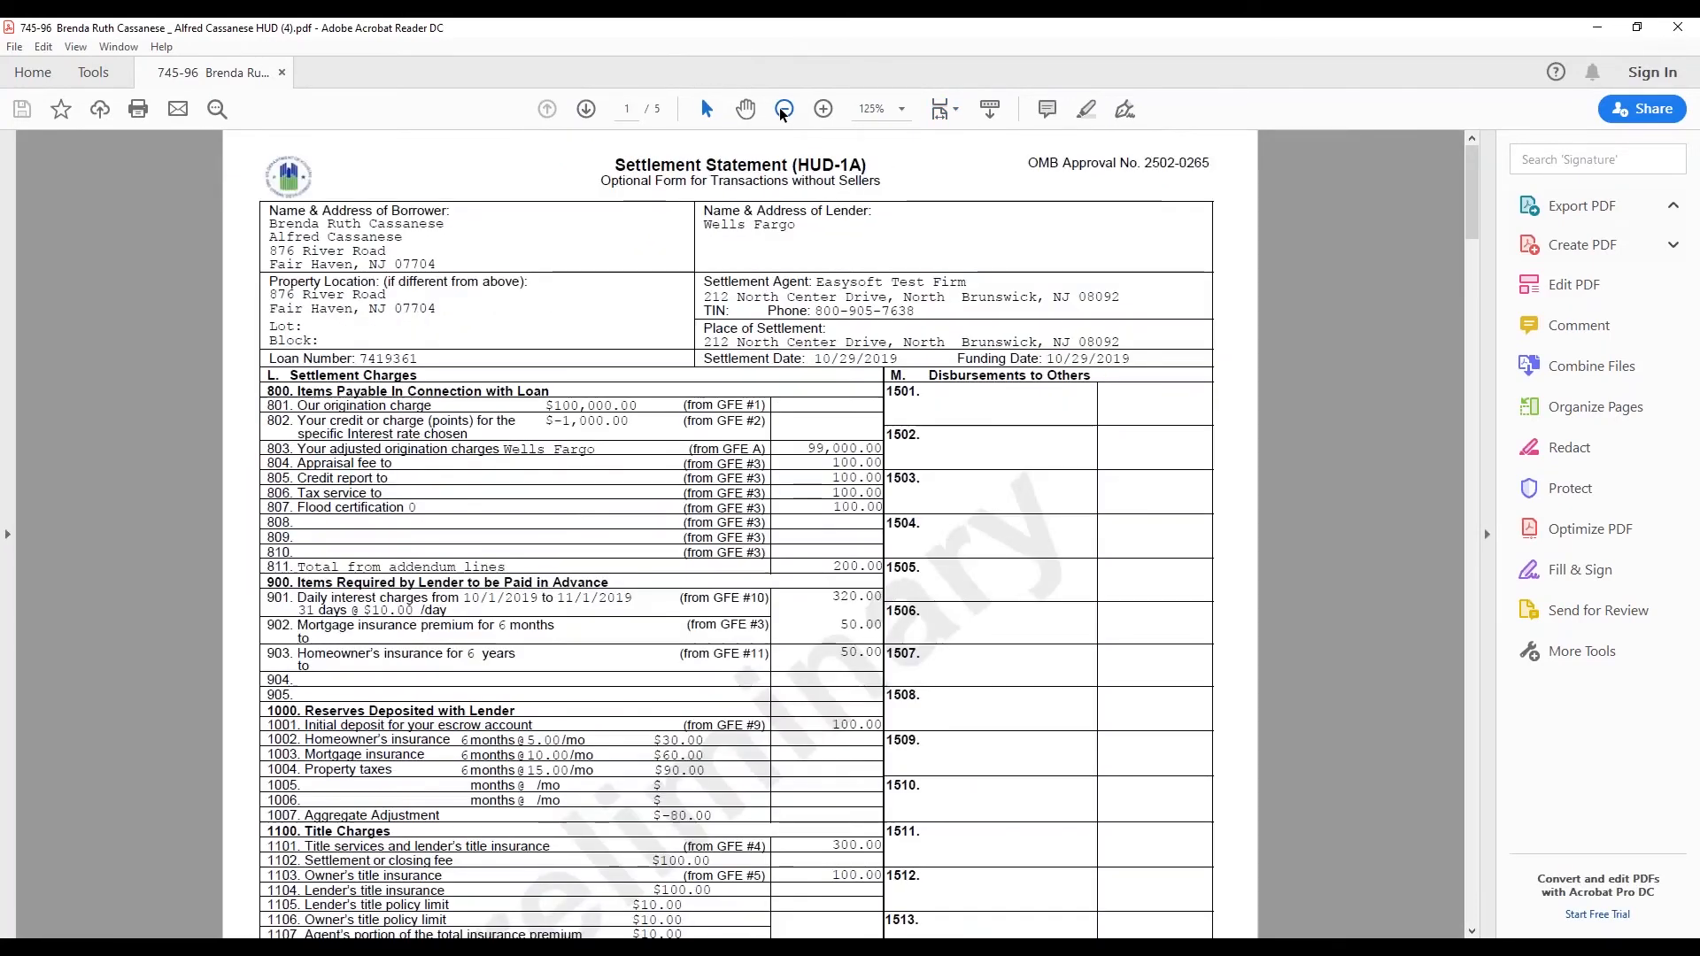
- Review the printed settlement charges, disbursements and net settlement on page 1, down to the borrower and settlement agent signature lines
{"action": "scroll", "coordinate": [855, 225], "scroll_direction": "down", "scroll_amount": 1}
{"action": "scroll", "coordinate": [855, 224], "scroll_direction": "down", "scroll_amount": 1}
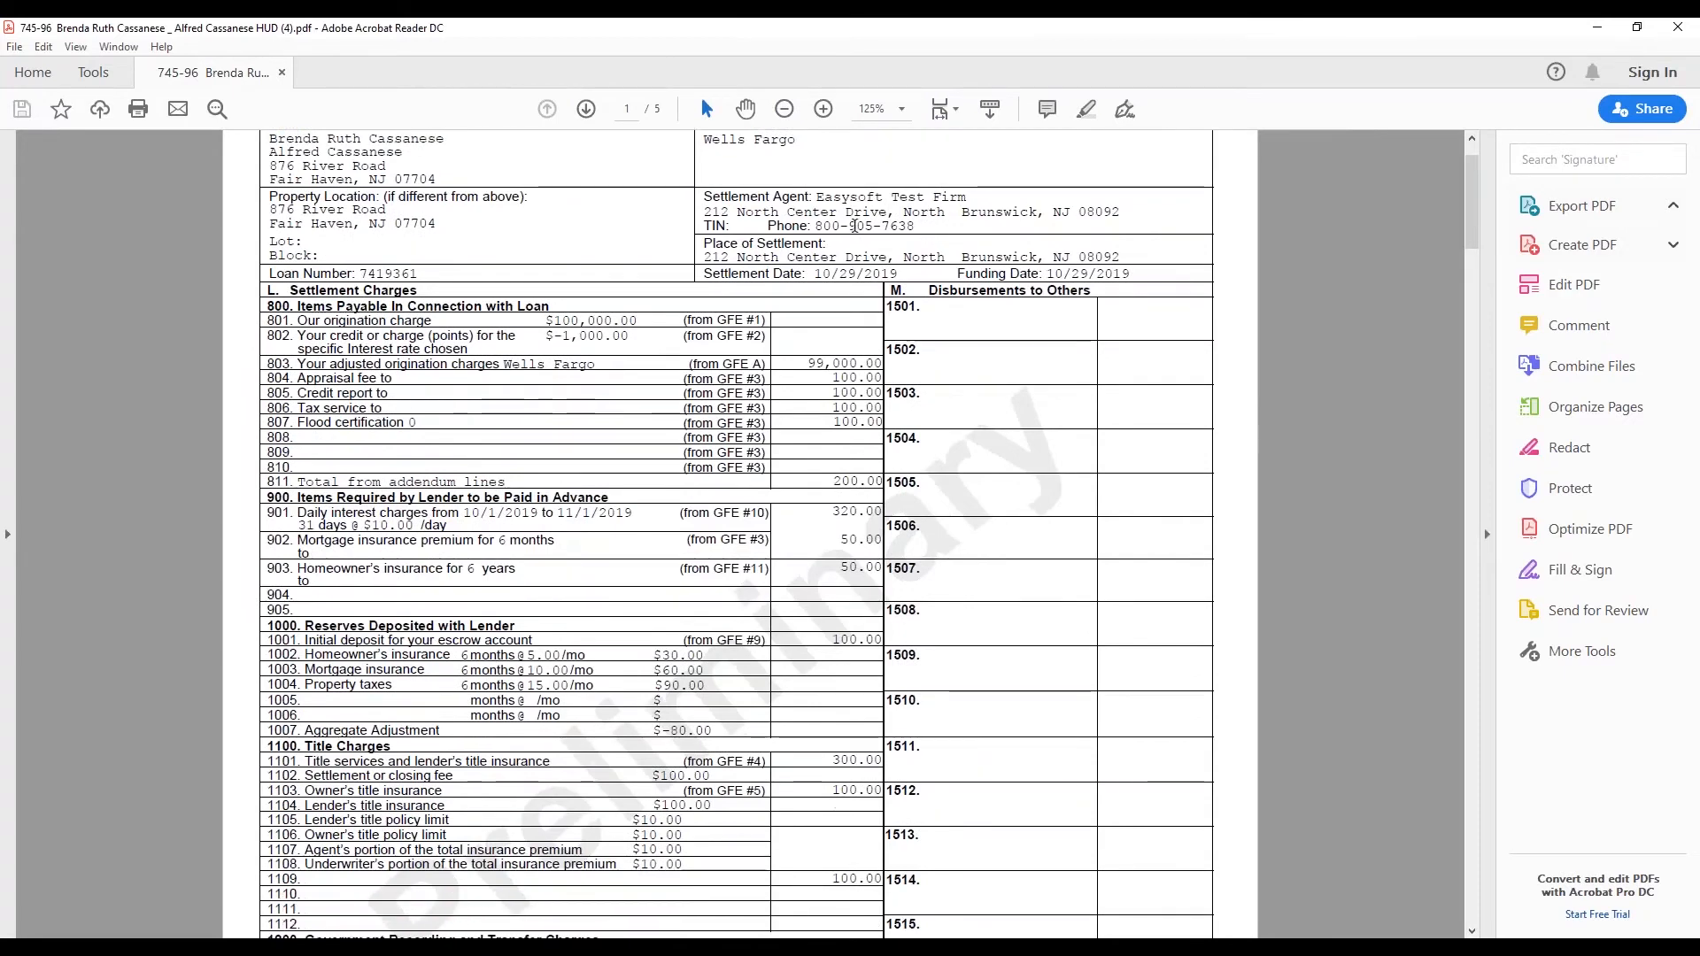
{"action": "scroll", "coordinate": [855, 225], "scroll_direction": "down", "scroll_amount": 1}
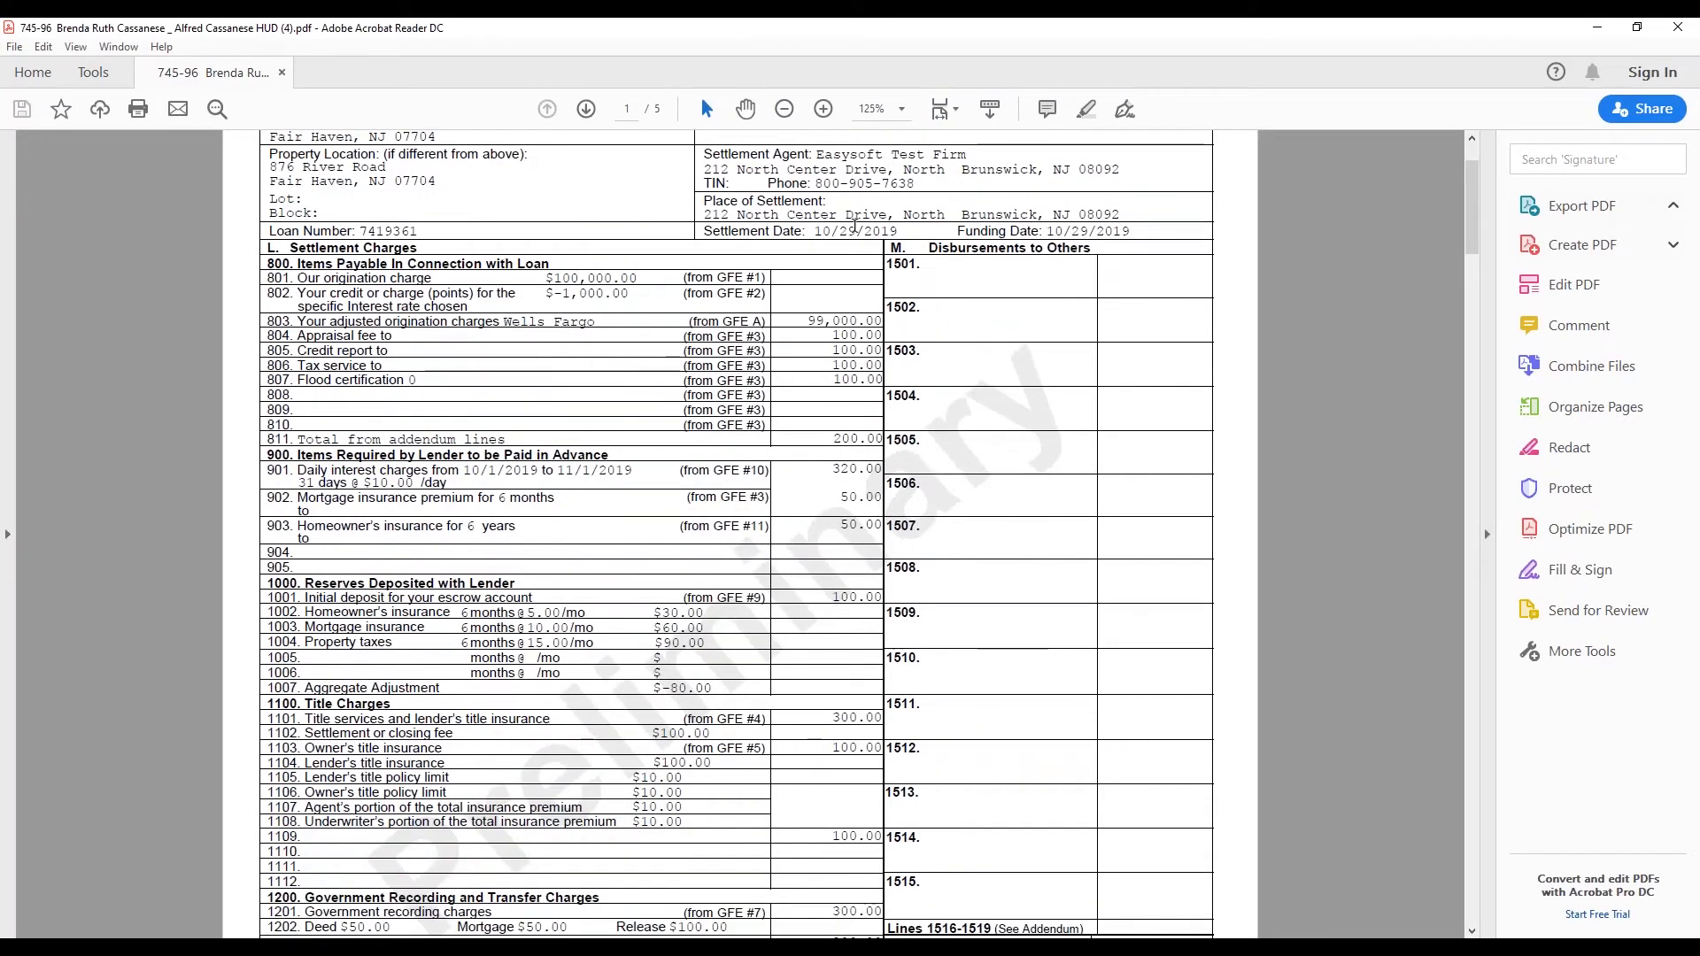
{"action": "scroll", "coordinate": [601, 694], "scroll_direction": "down", "scroll_amount": 2}
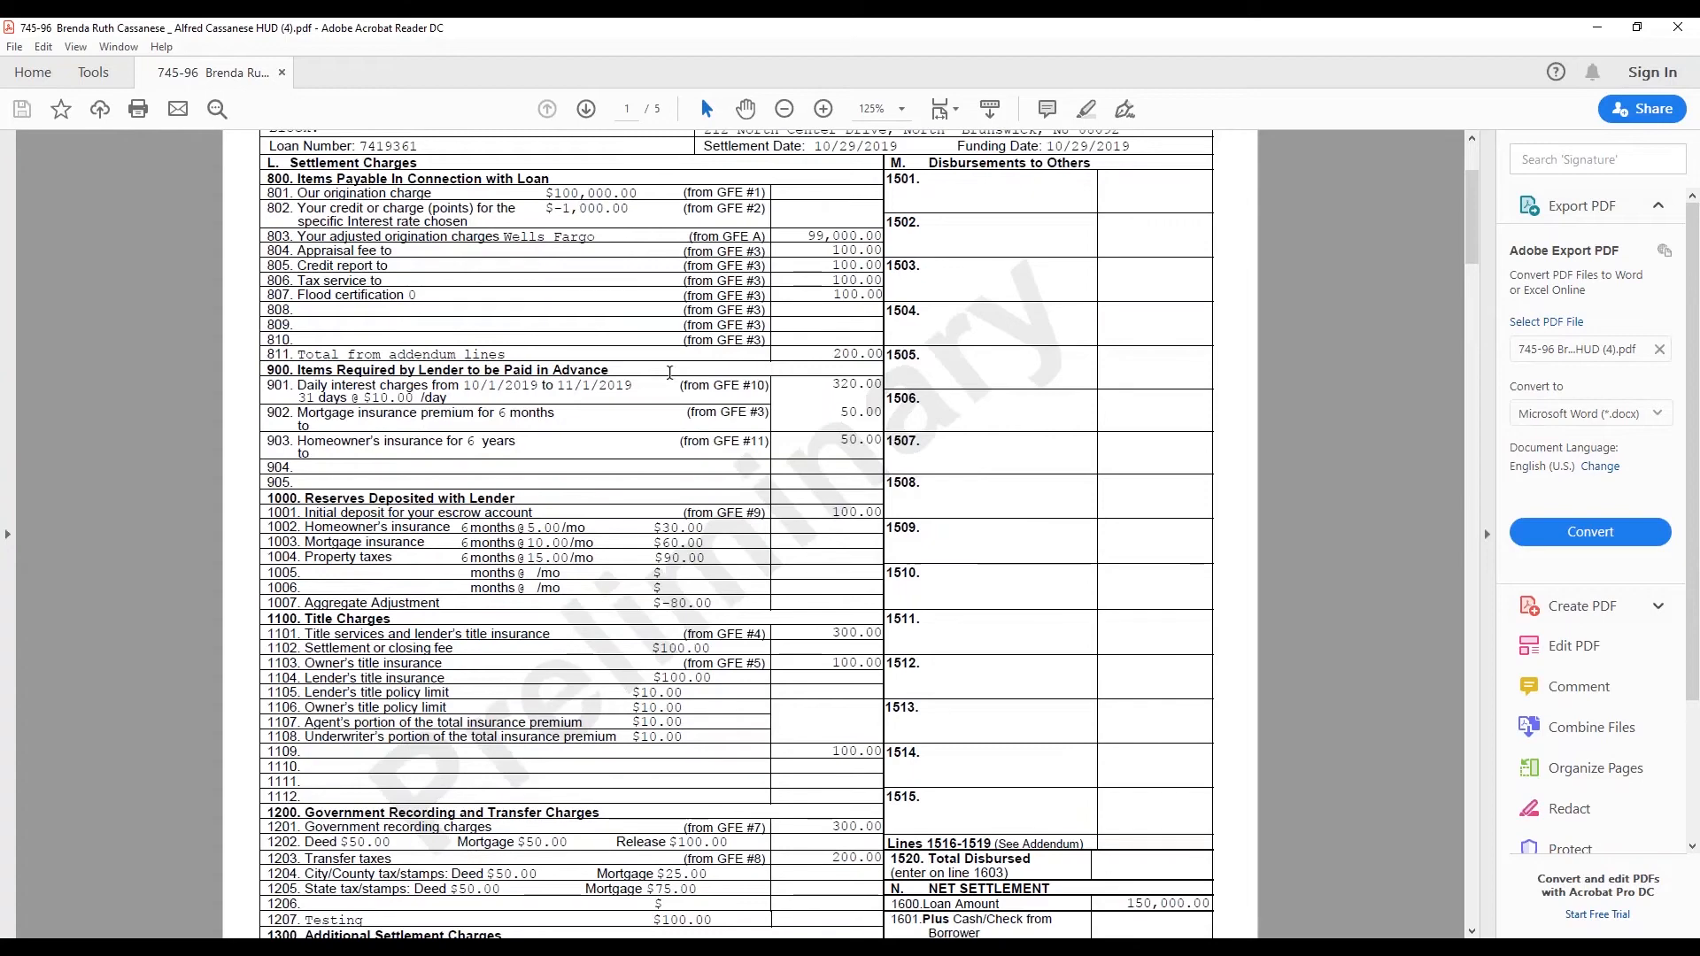
{"action": "scroll", "coordinate": [670, 372], "scroll_direction": "up", "scroll_amount": 2}
{"action": "scroll", "coordinate": [669, 372], "scroll_direction": "up", "scroll_amount": 1}
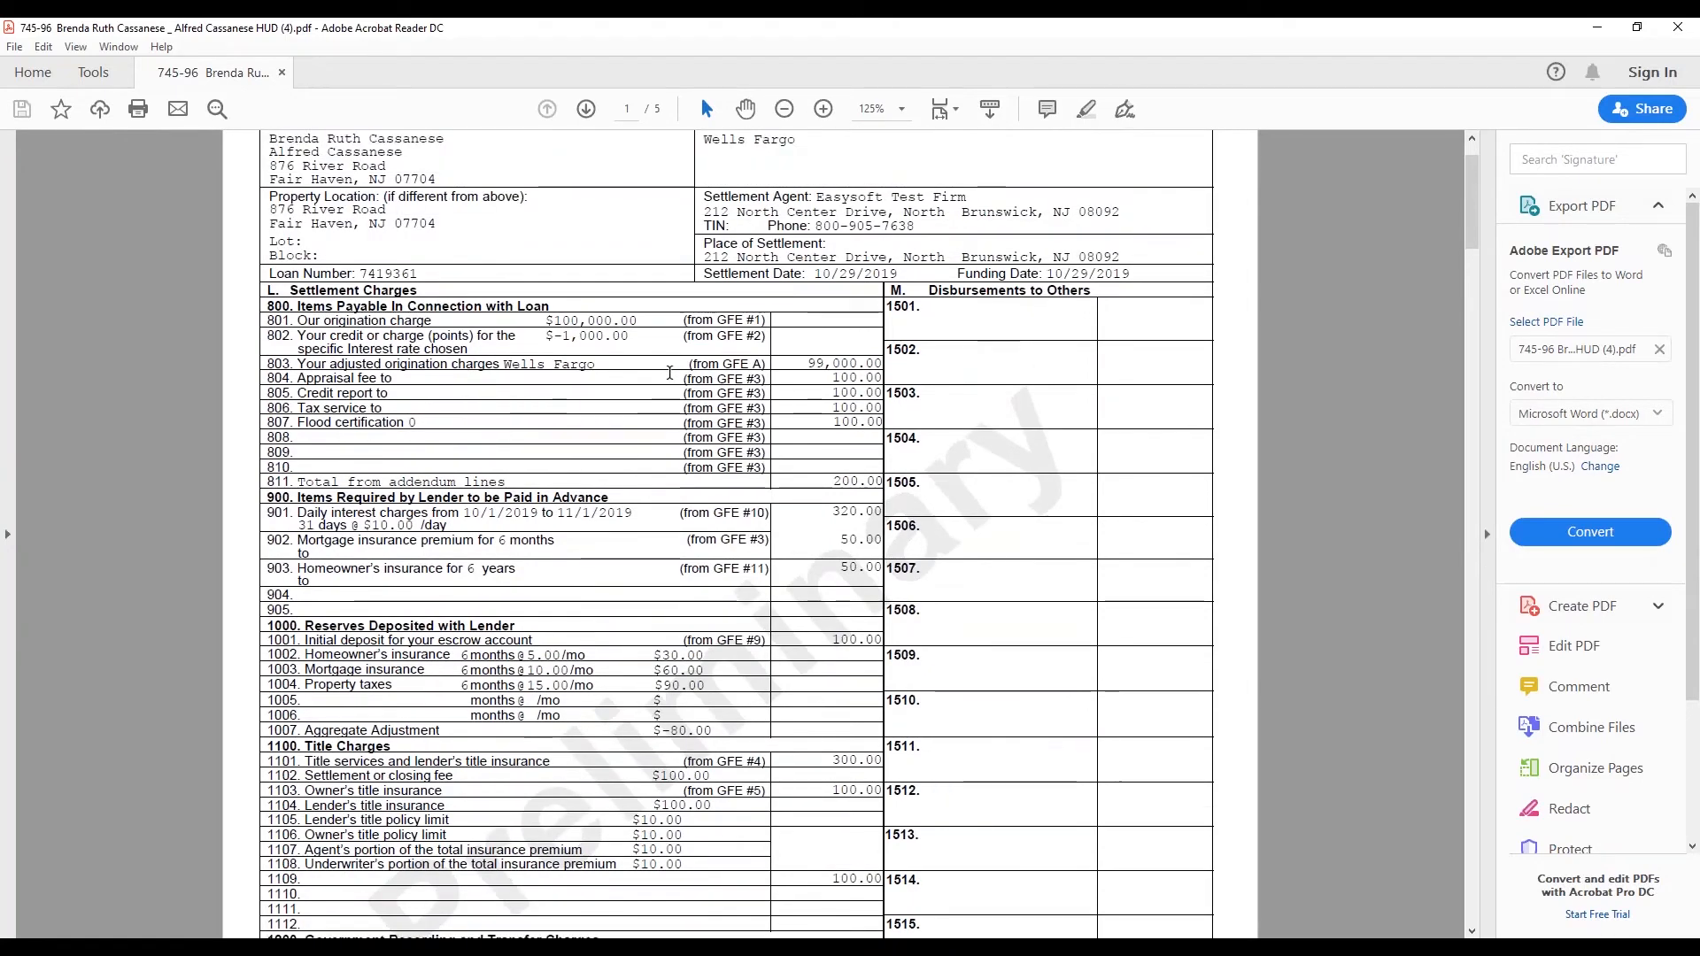
{"action": "scroll", "coordinate": [669, 372], "scroll_direction": "down", "scroll_amount": 1}
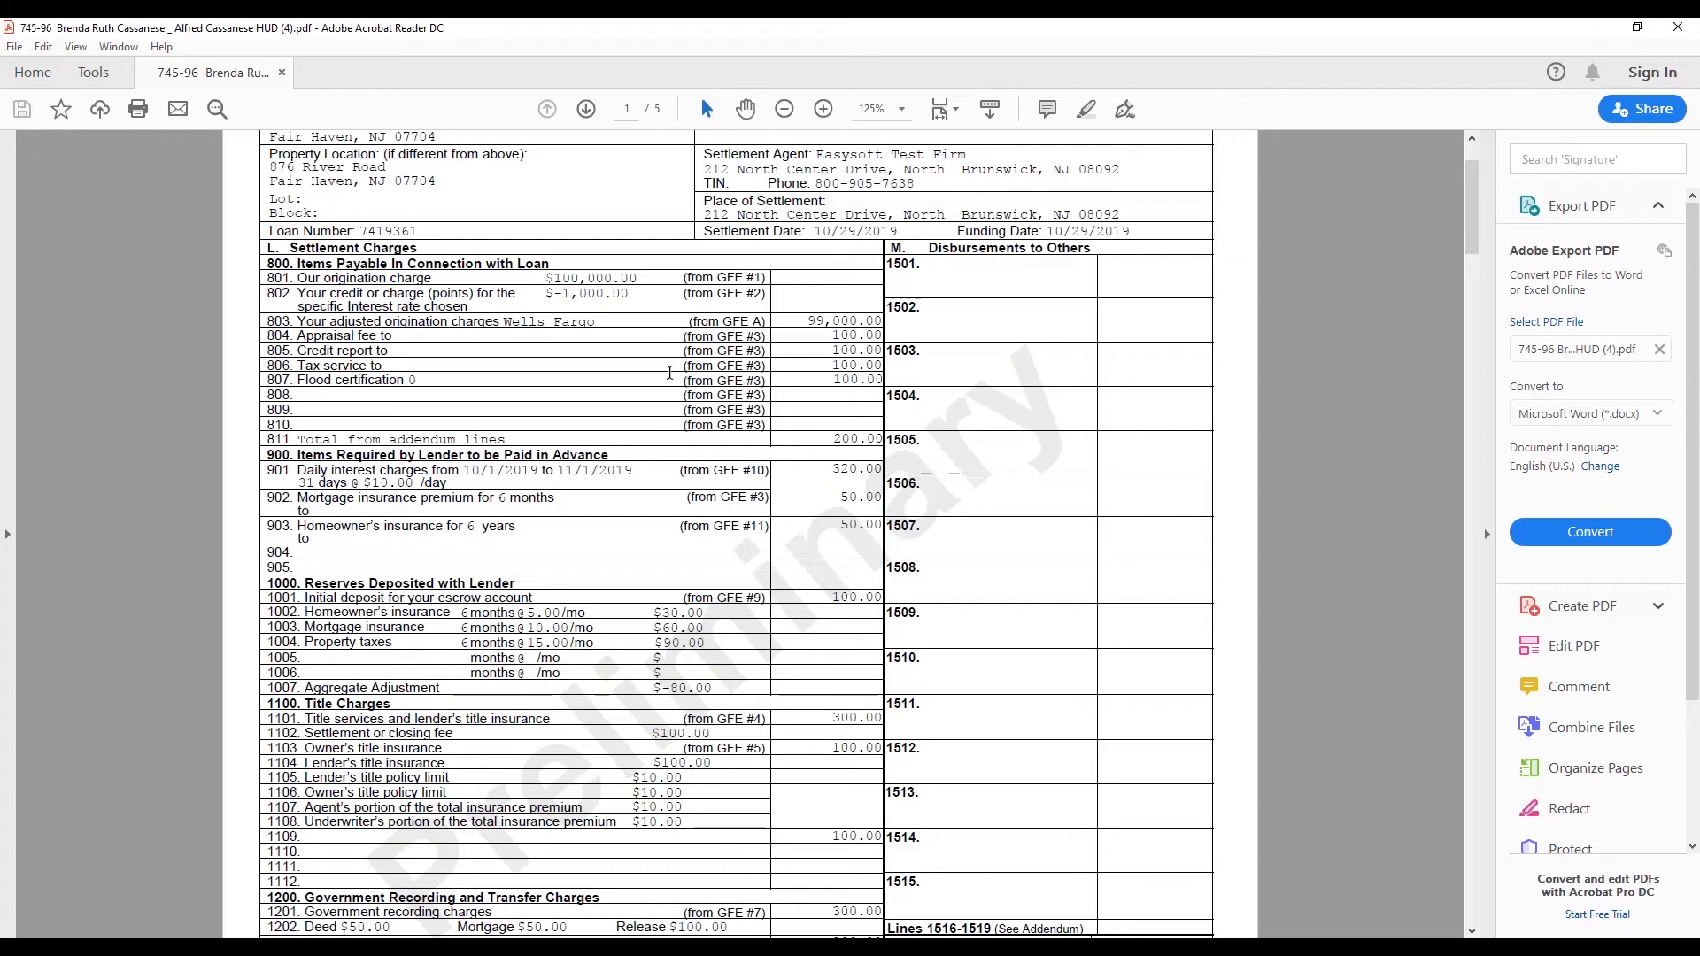
{"action": "scroll", "coordinate": [669, 373], "scroll_direction": "down", "scroll_amount": 3}
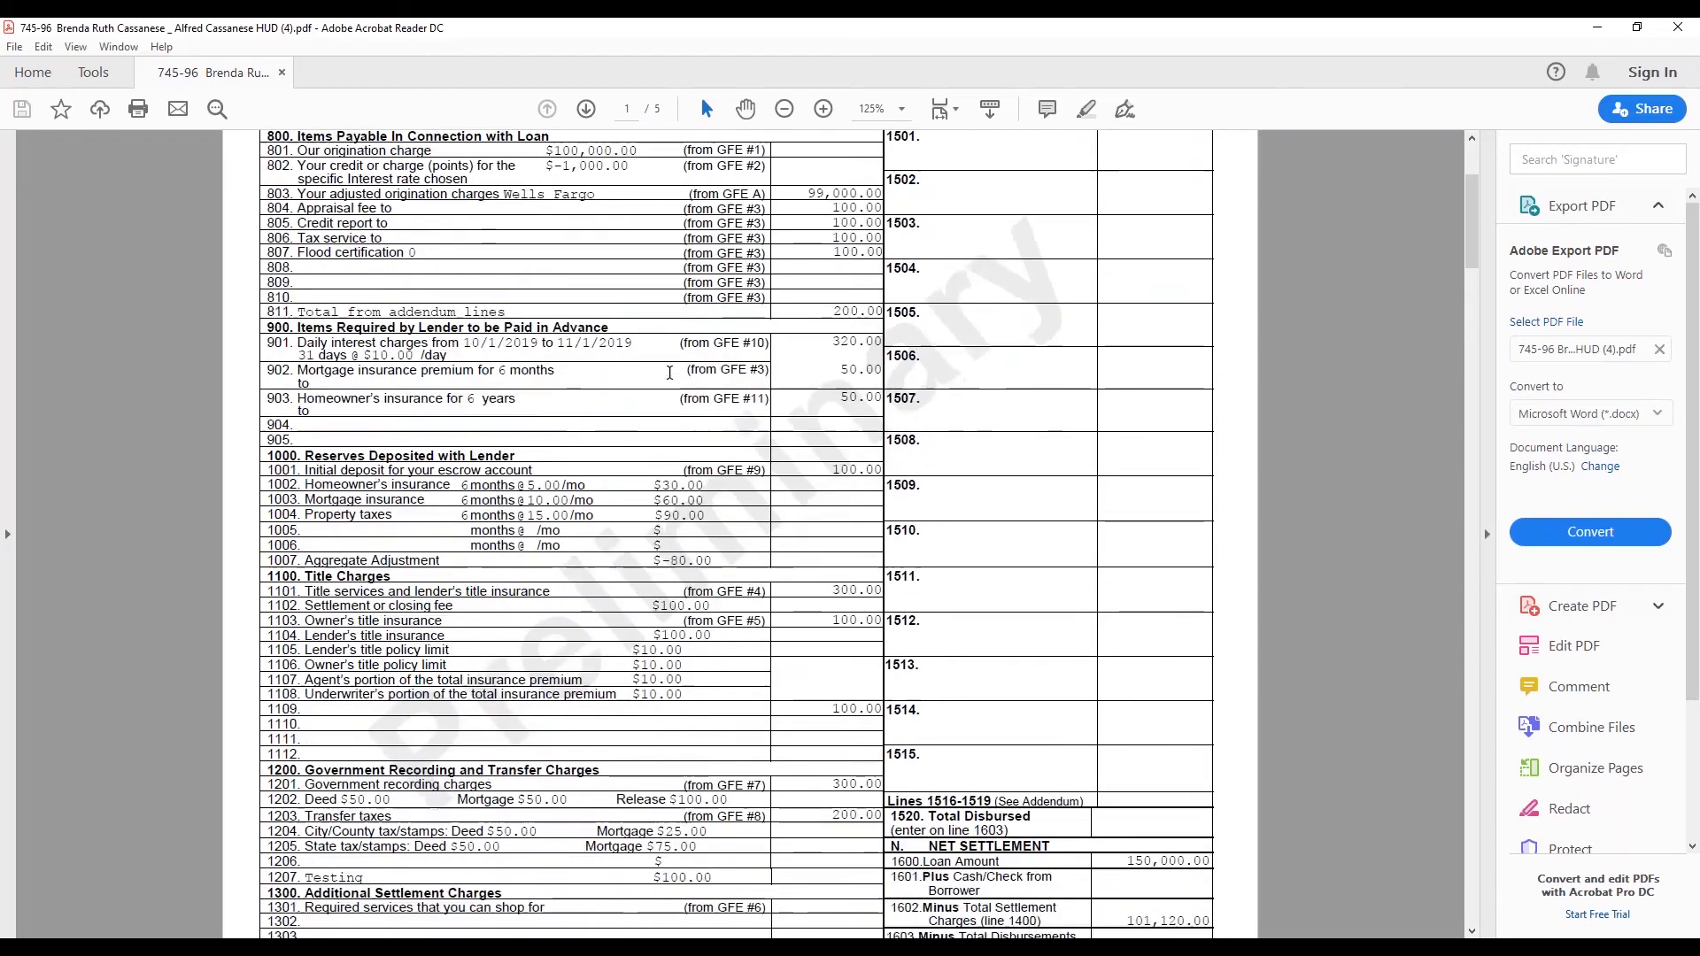
{"action": "scroll", "coordinate": [670, 372], "scroll_direction": "down", "scroll_amount": 5}
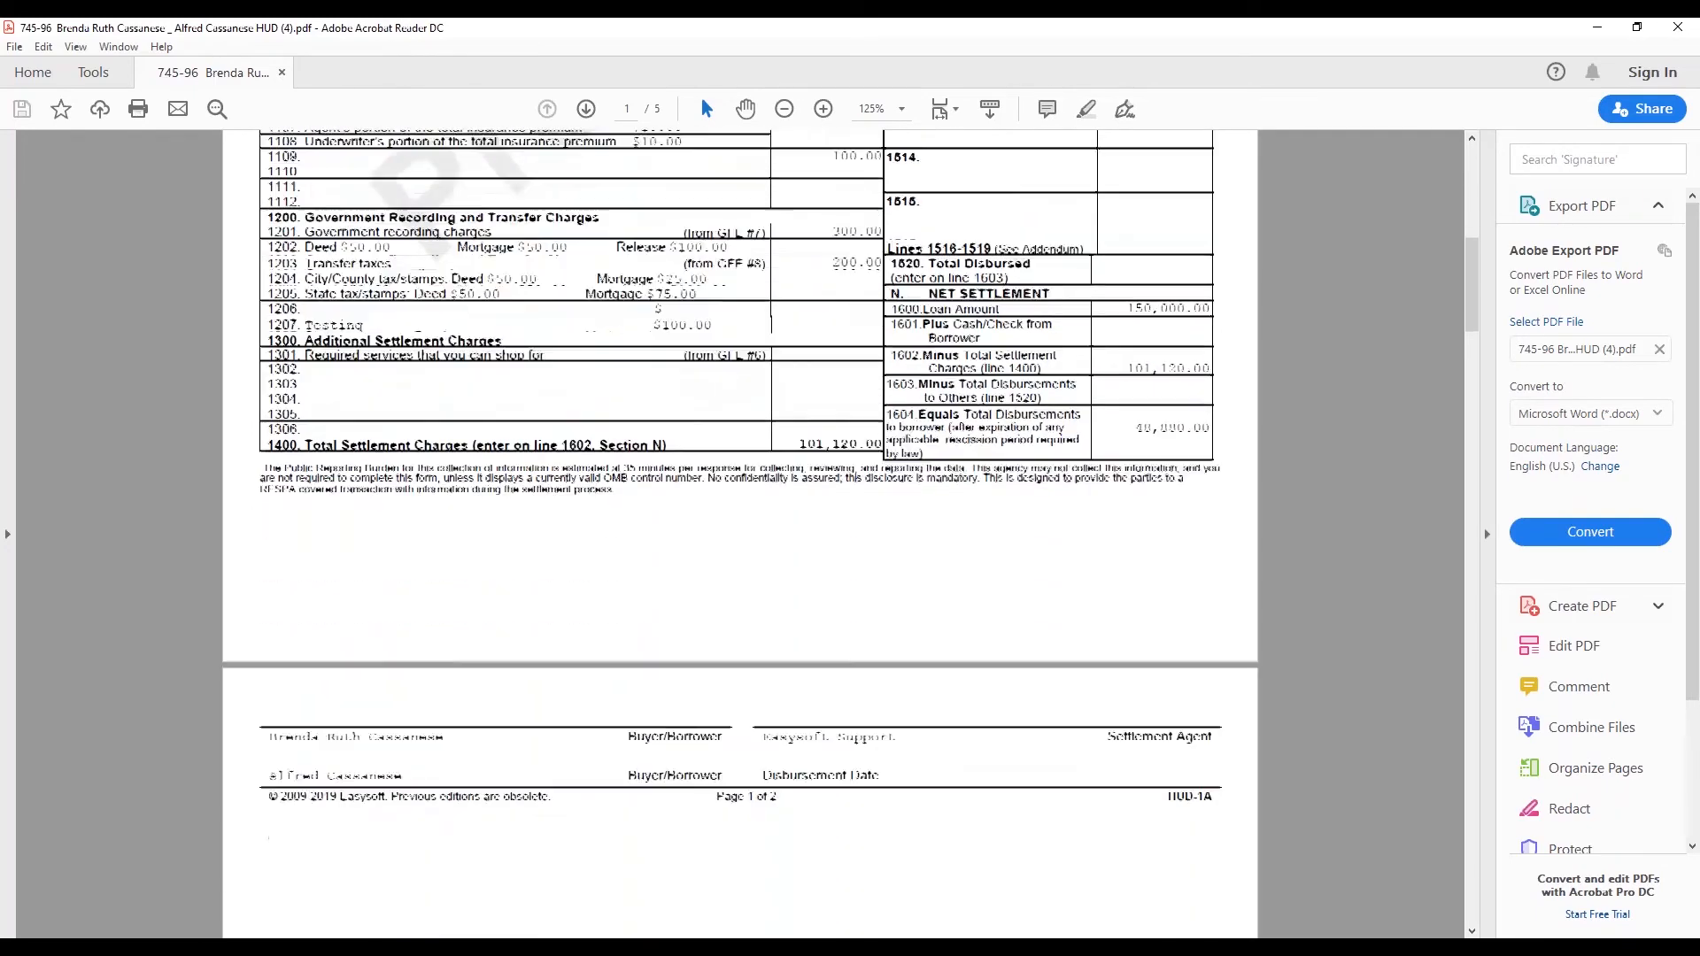
{"action": "scroll", "coordinate": [661, 383], "scroll_direction": "down", "scroll_amount": 2}
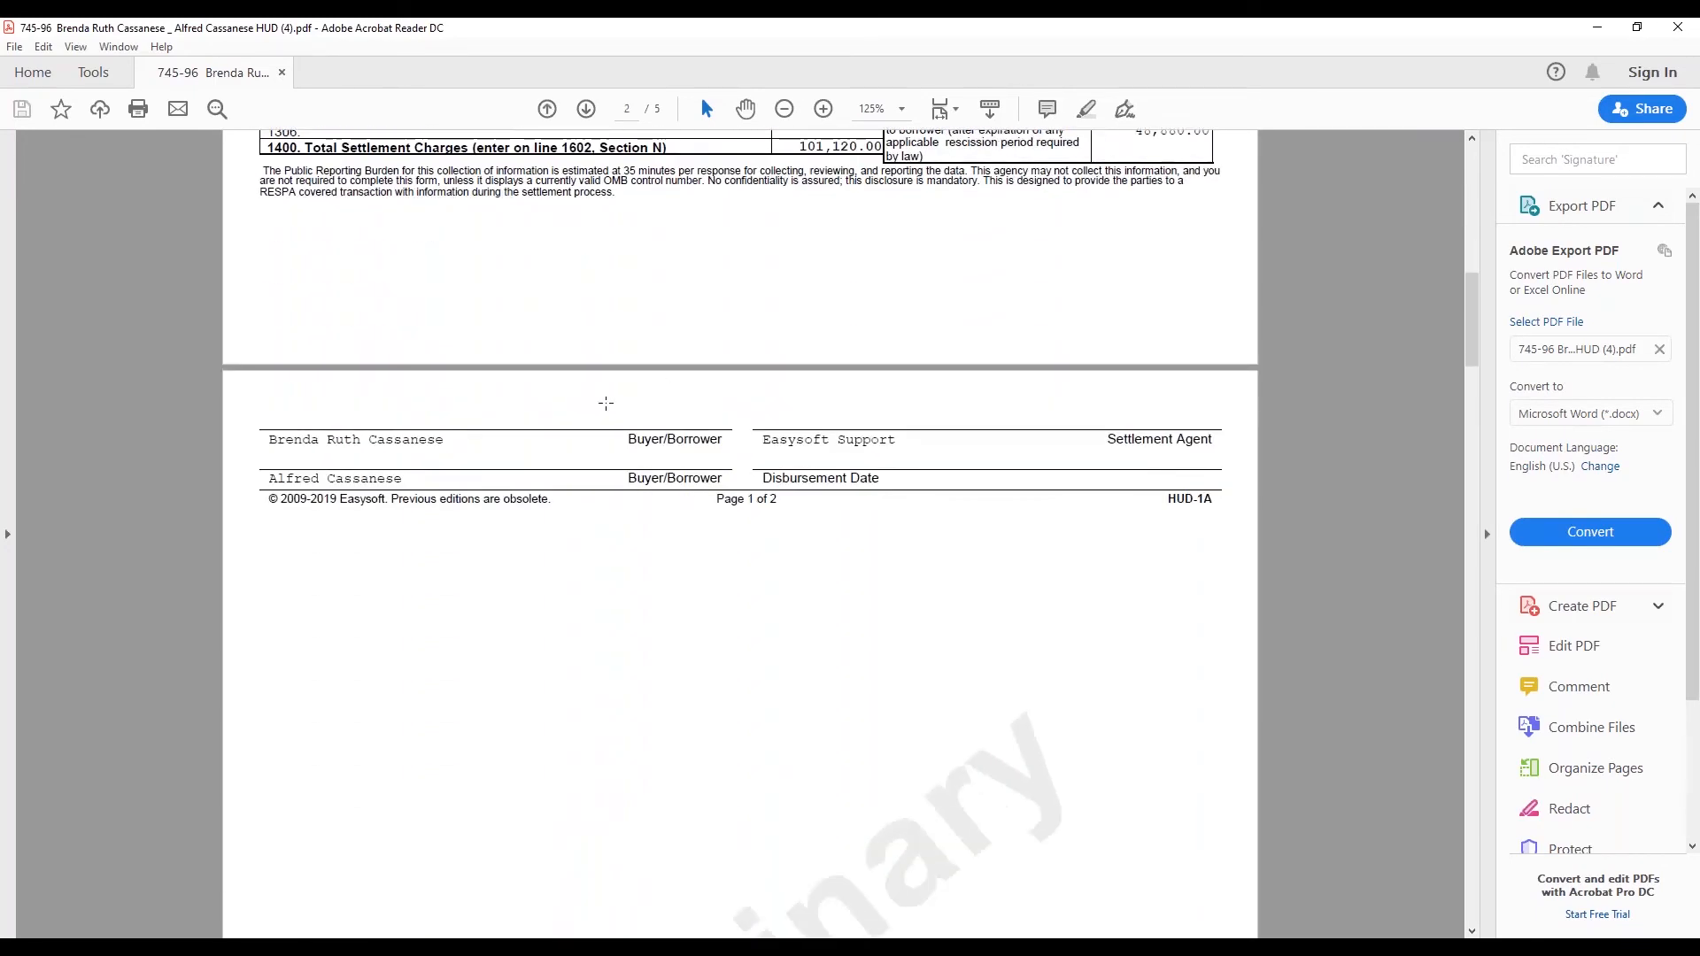
- Review the PDF's Good Faith Estimate comparison, the Loan Terms answers and the addendum page with the extra section 800 lines
{"action": "scroll", "coordinate": [608, 415], "scroll_direction": "down", "scroll_amount": 5}
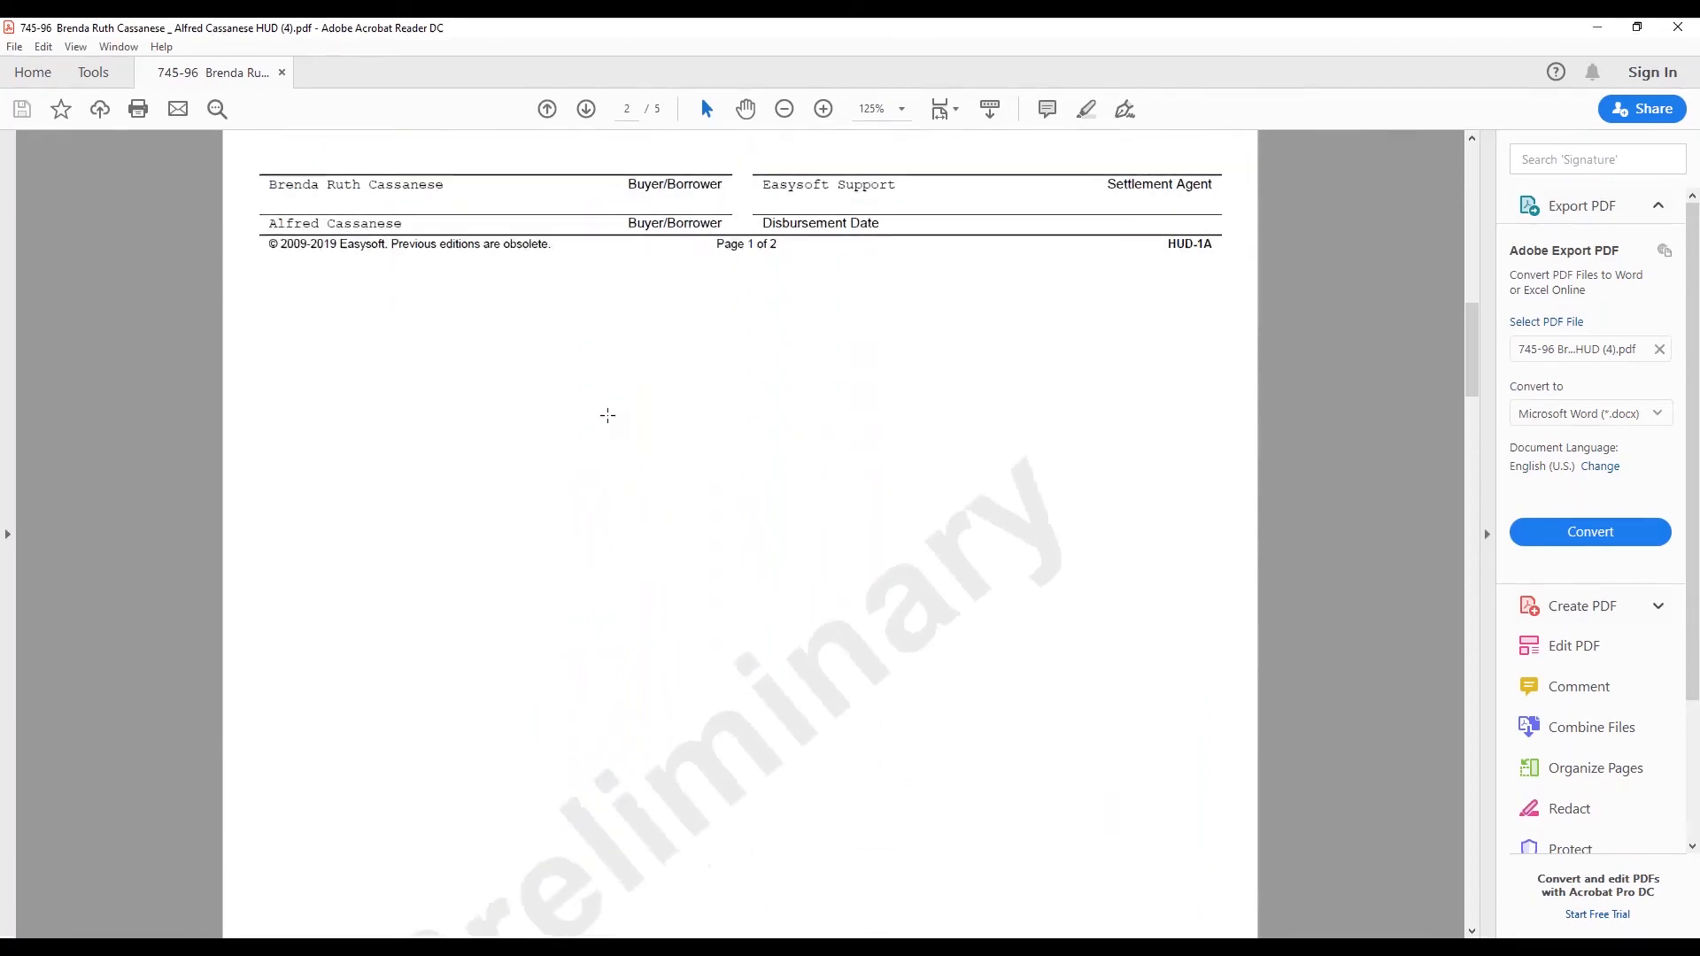
{"action": "scroll", "coordinate": [608, 415], "scroll_direction": "down", "scroll_amount": 6}
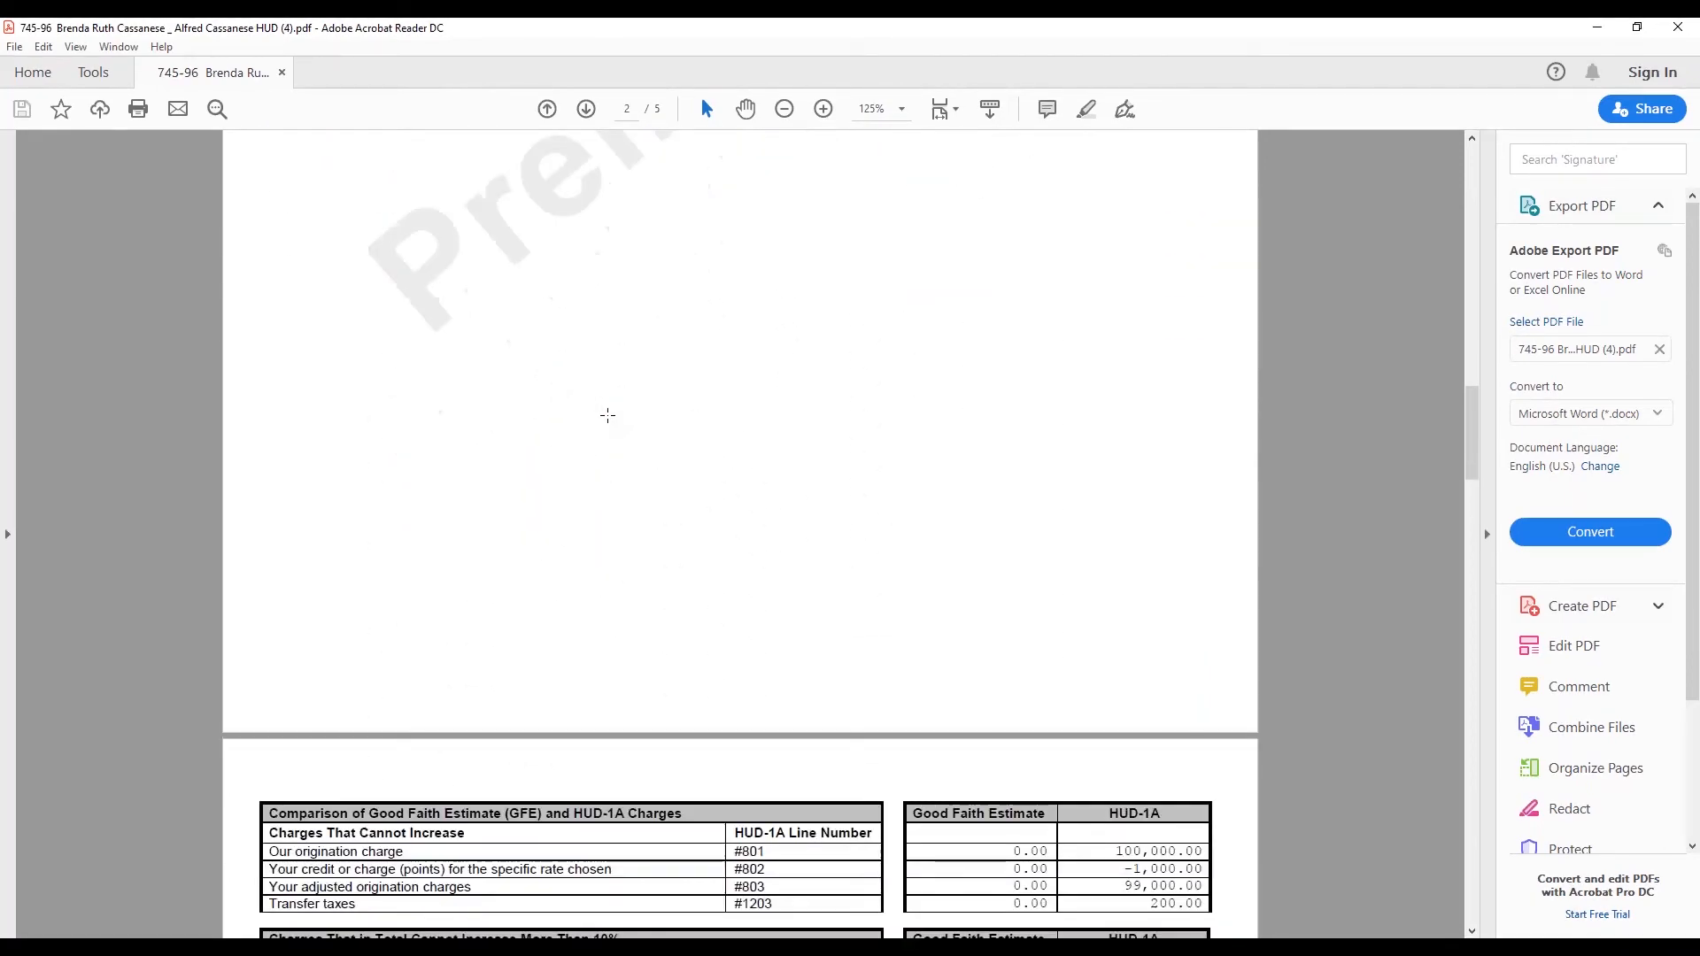
{"action": "scroll", "coordinate": [607, 414], "scroll_direction": "down", "scroll_amount": 2}
{"action": "scroll", "coordinate": [607, 414], "scroll_direction": "down", "scroll_amount": 4}
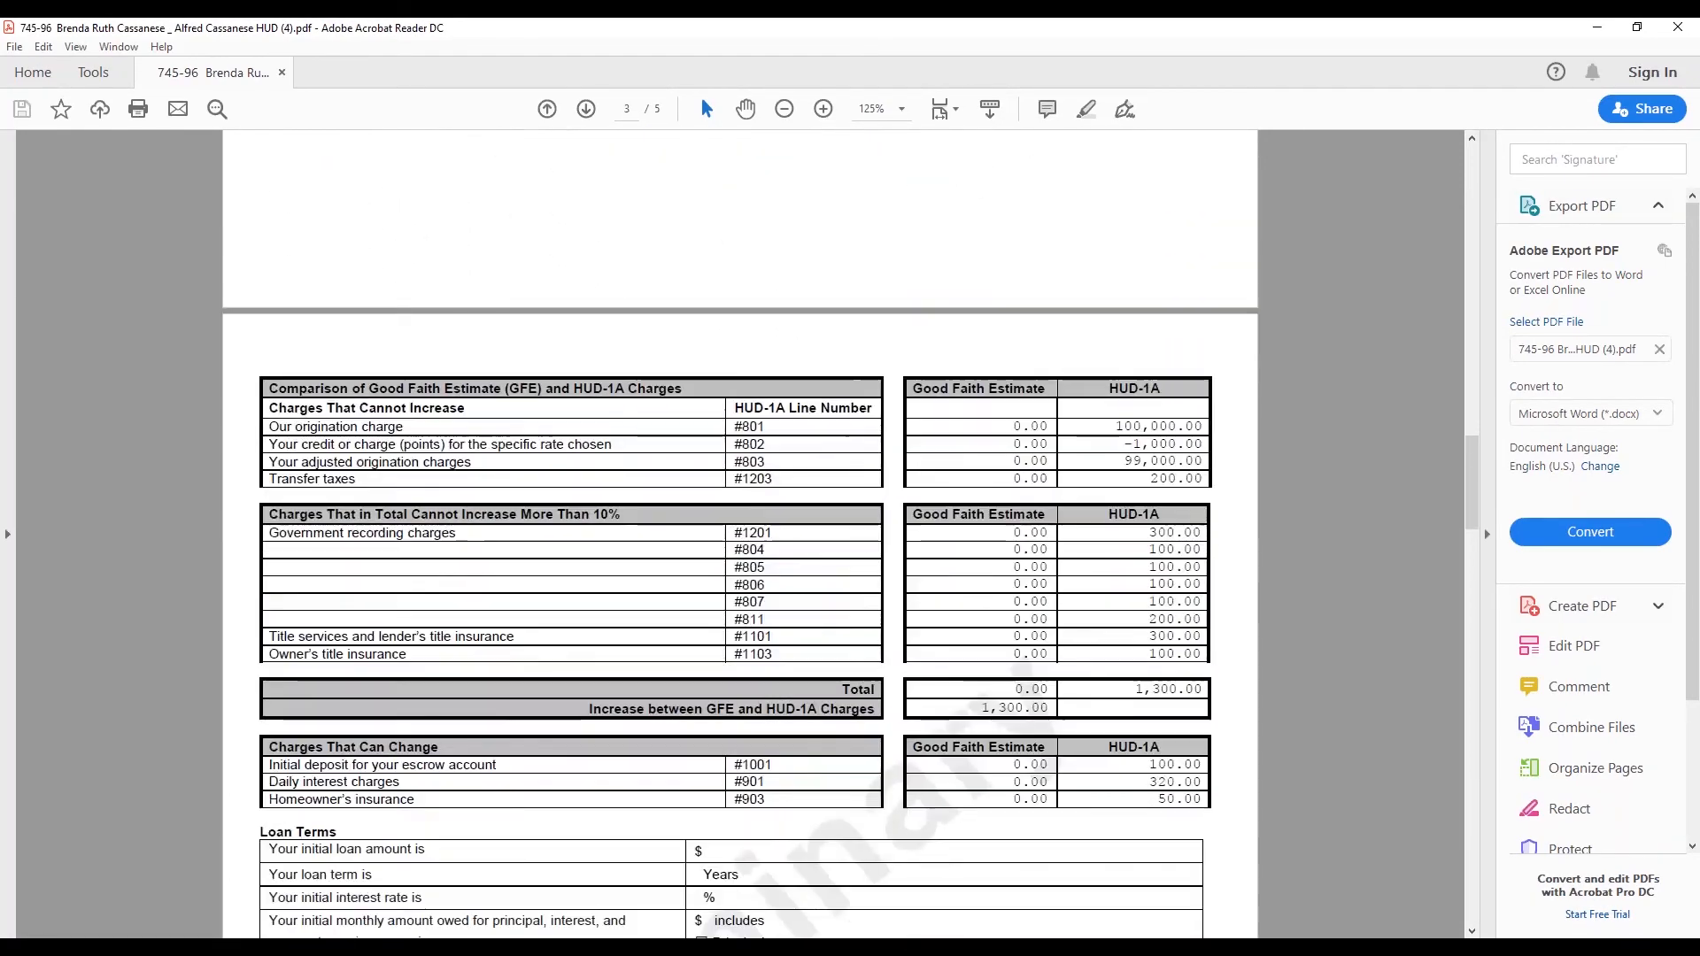
{"action": "scroll", "coordinate": [268, 384], "scroll_direction": "down", "scroll_amount": 3}
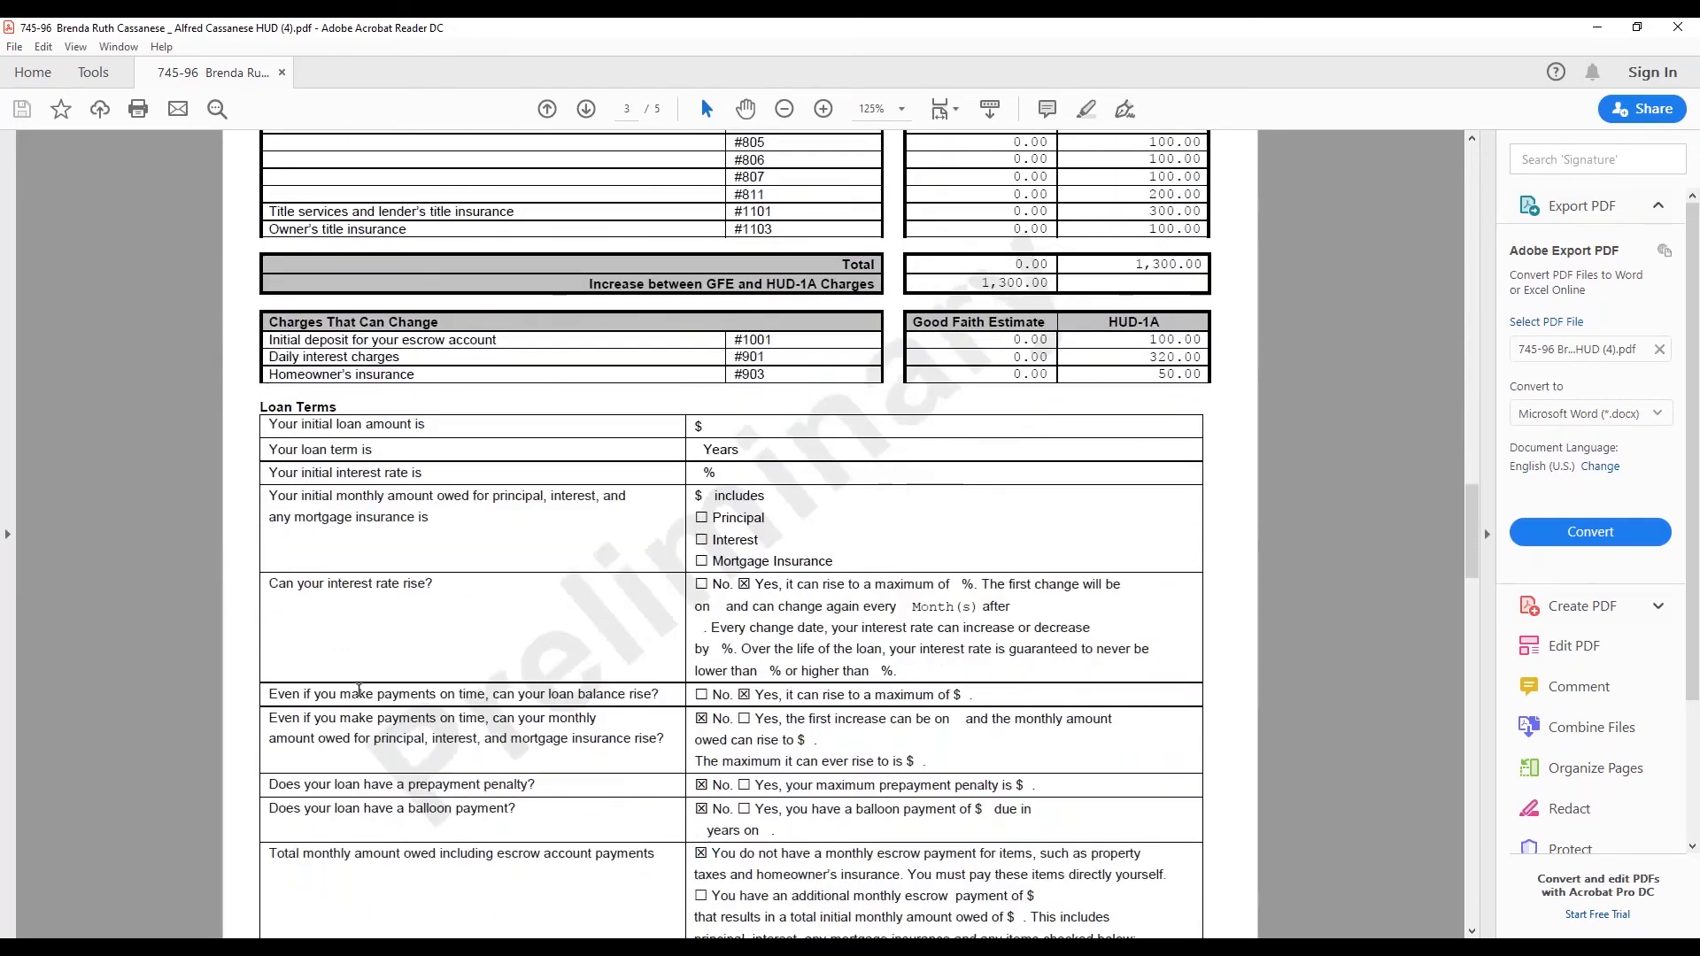
{"action": "scroll", "coordinate": [359, 691], "scroll_direction": "down", "scroll_amount": 6}
{"action": "scroll", "coordinate": [740, 532], "scroll_direction": "down", "scroll_amount": 5}
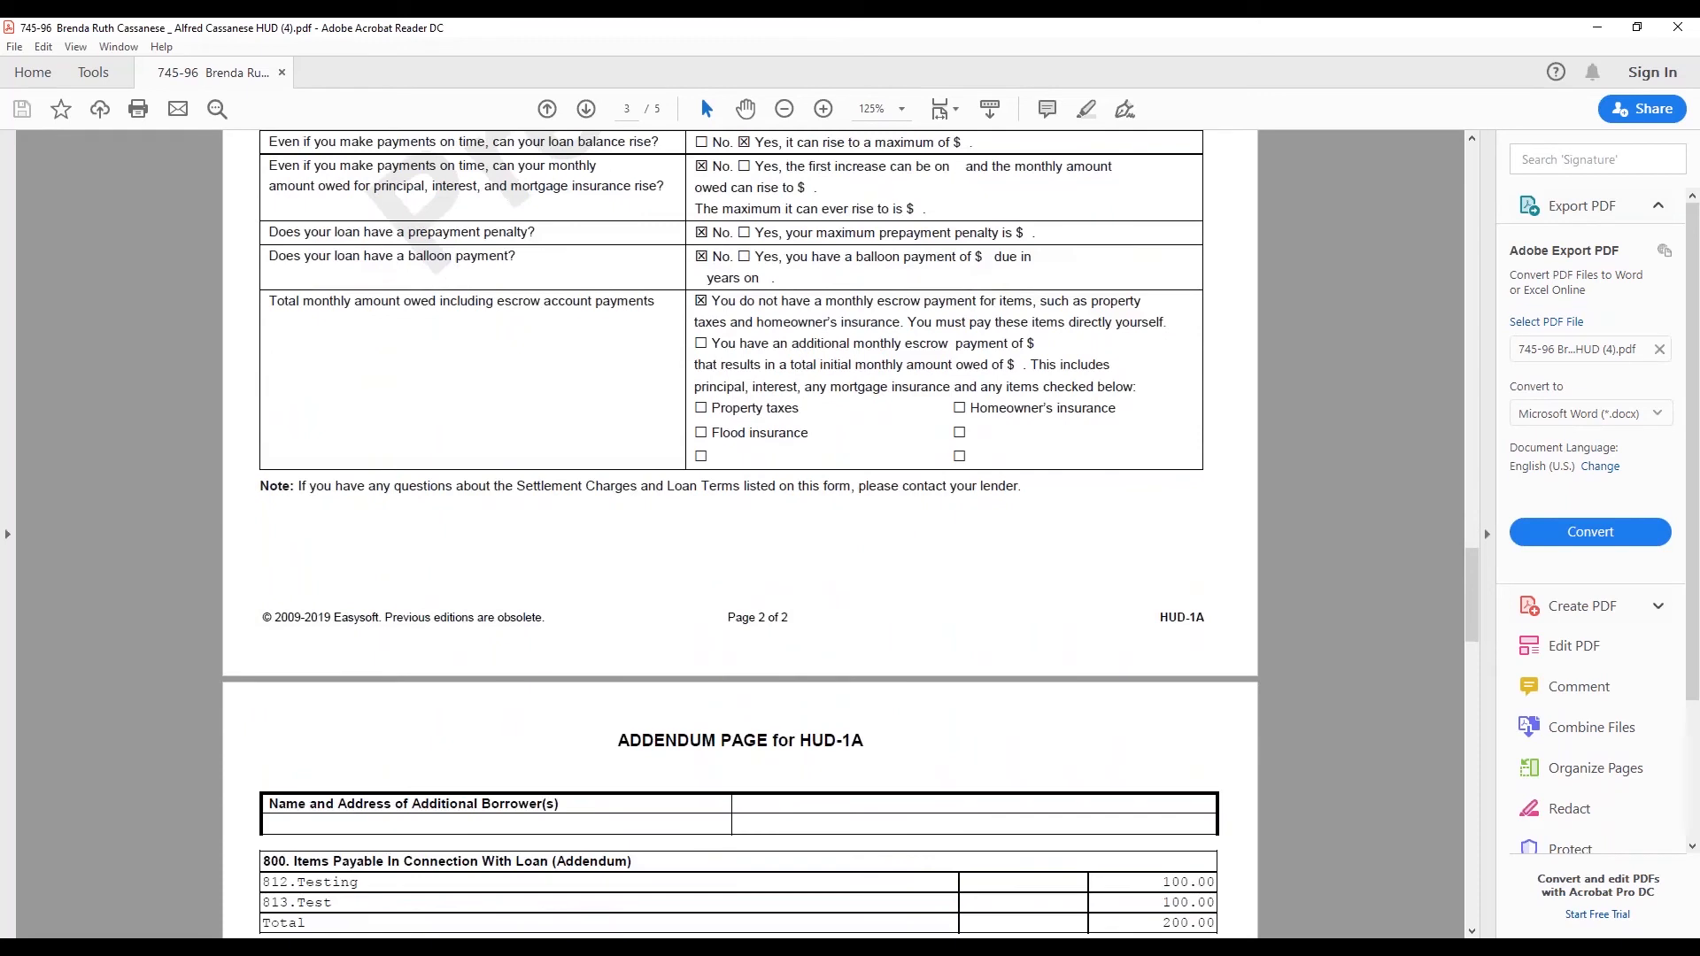
{"action": "scroll", "coordinate": [739, 531], "scroll_direction": "down", "scroll_amount": 3}
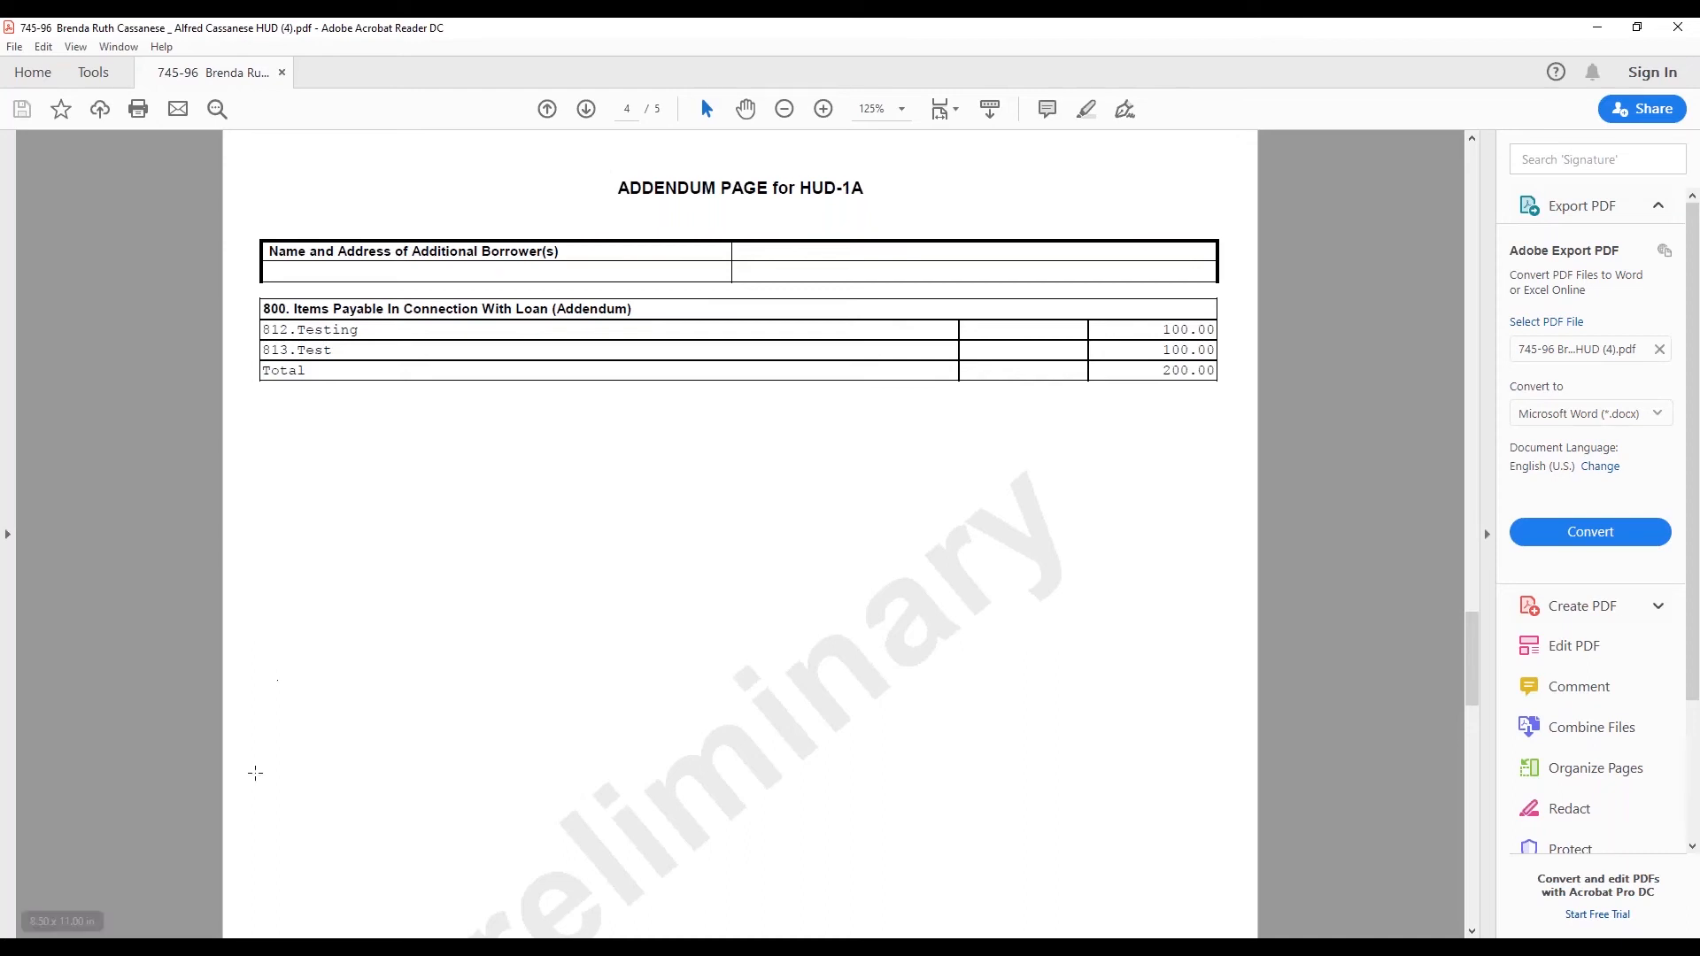
{"action": "scroll", "coordinate": [497, 504], "scroll_direction": "down", "scroll_amount": 5}
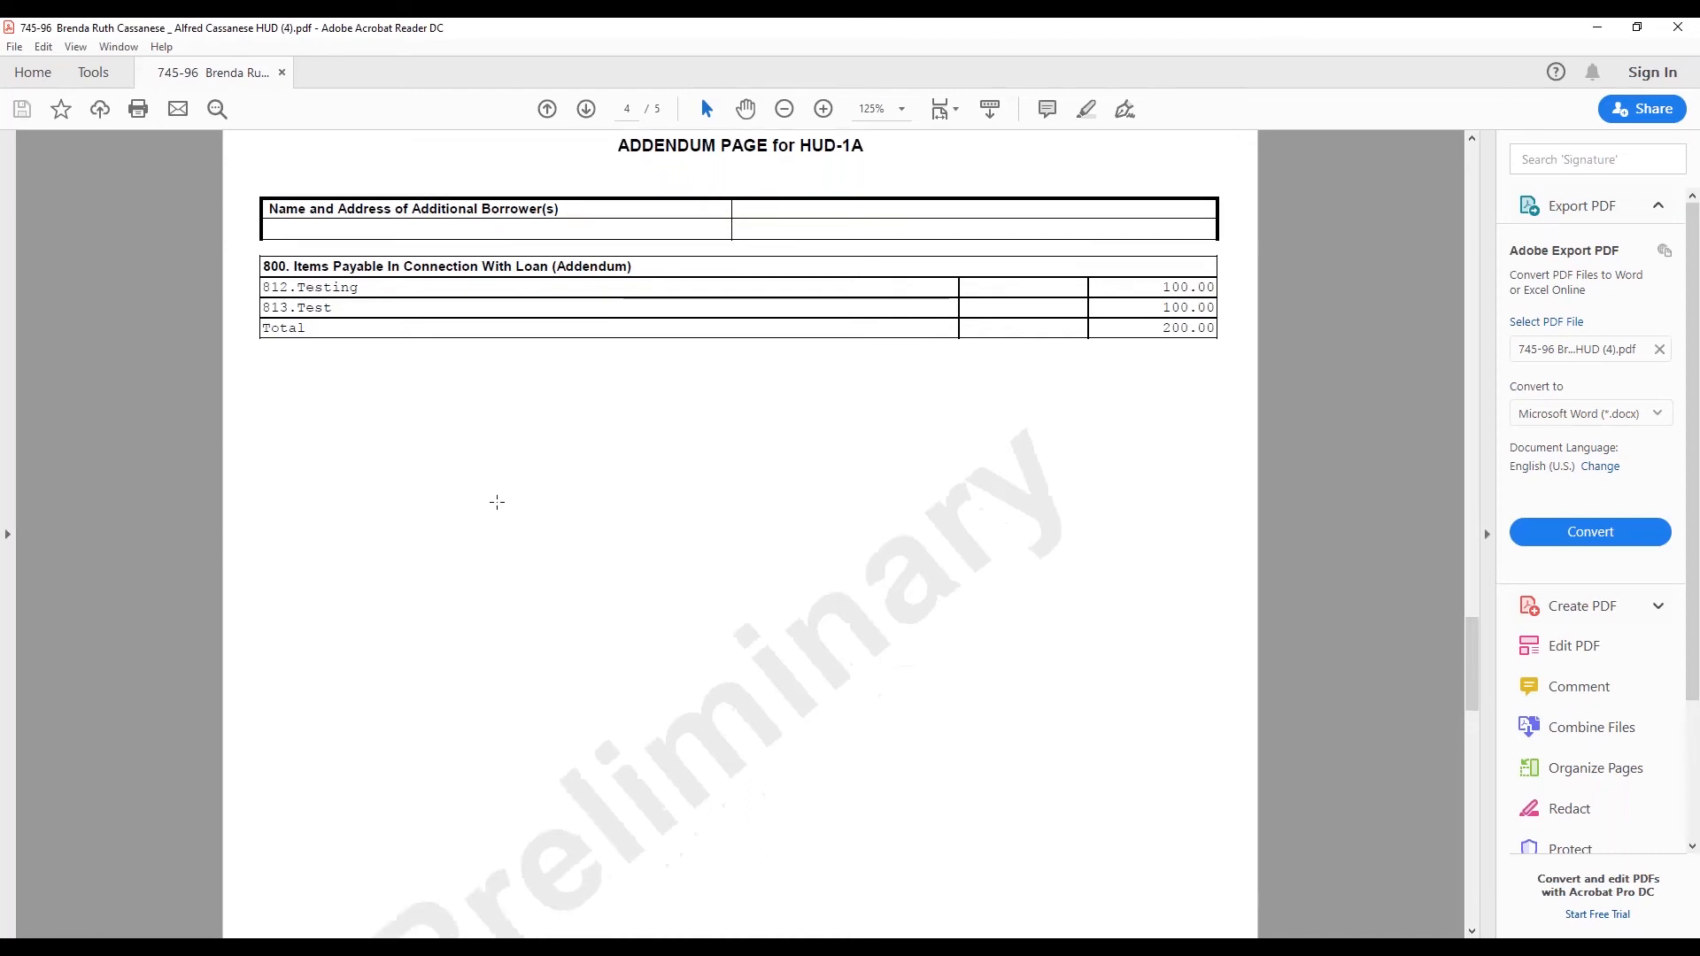
- Review the certification and signature lines on the PDF's last addendum page and return to the closings list in Easysoft Online
{"action": "scroll", "coordinate": [497, 503], "scroll_direction": "down", "scroll_amount": 10}
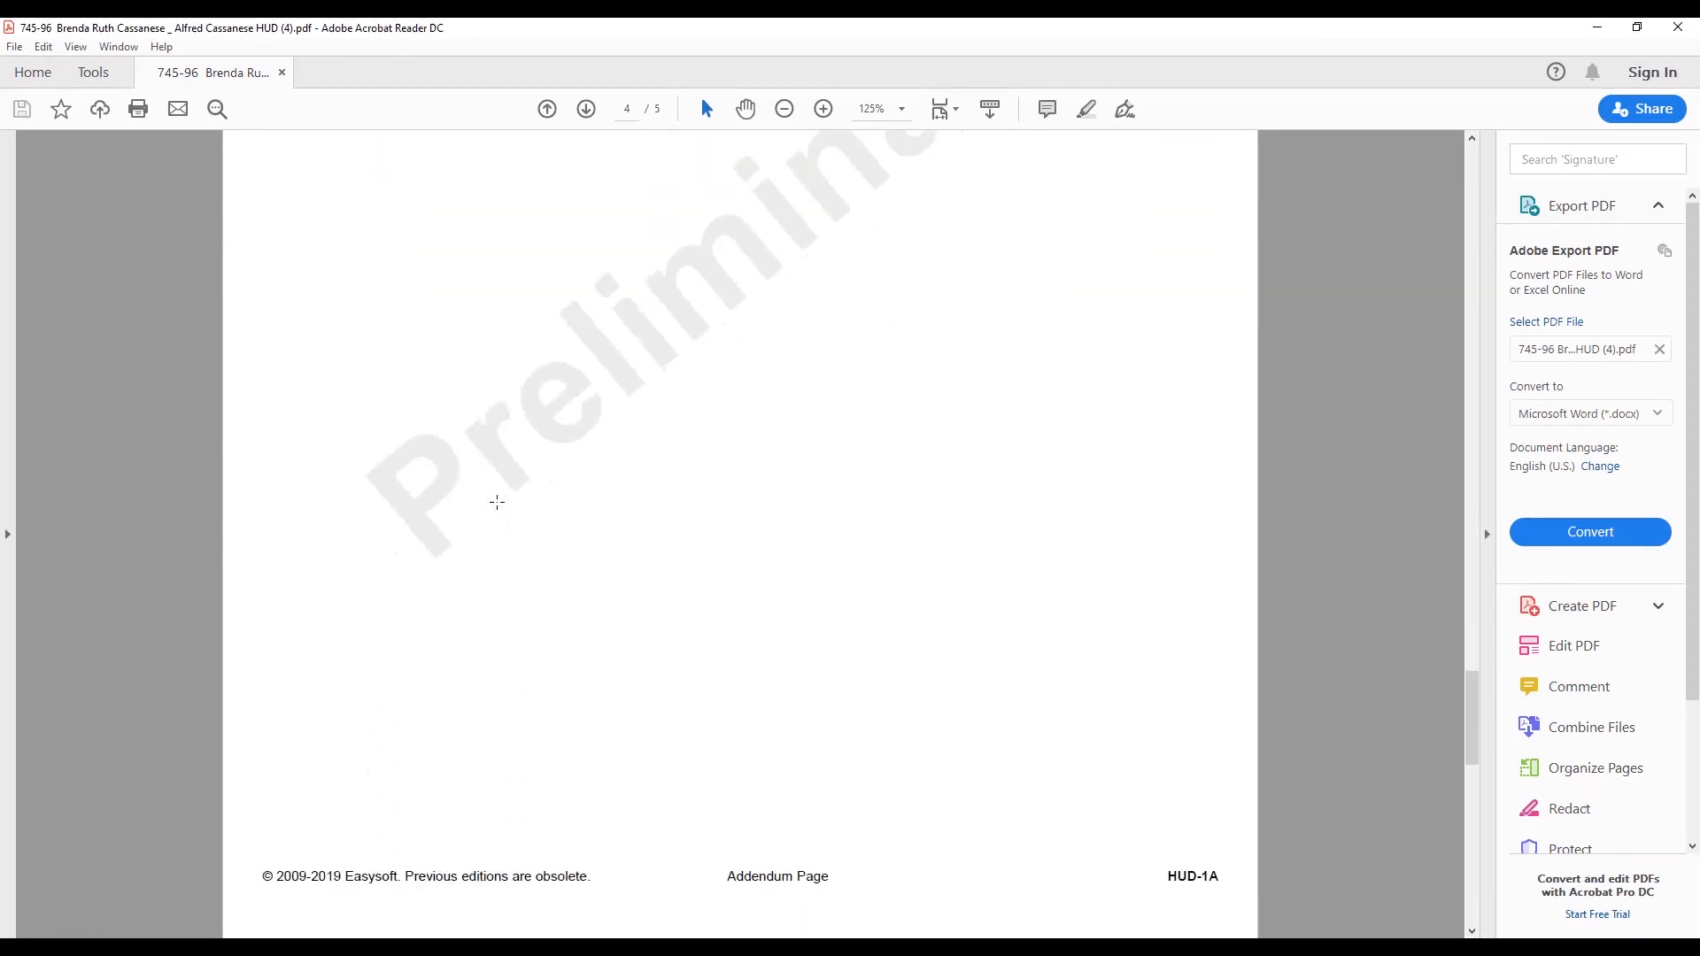
{"action": "scroll", "coordinate": [497, 502], "scroll_direction": "down", "scroll_amount": 6}
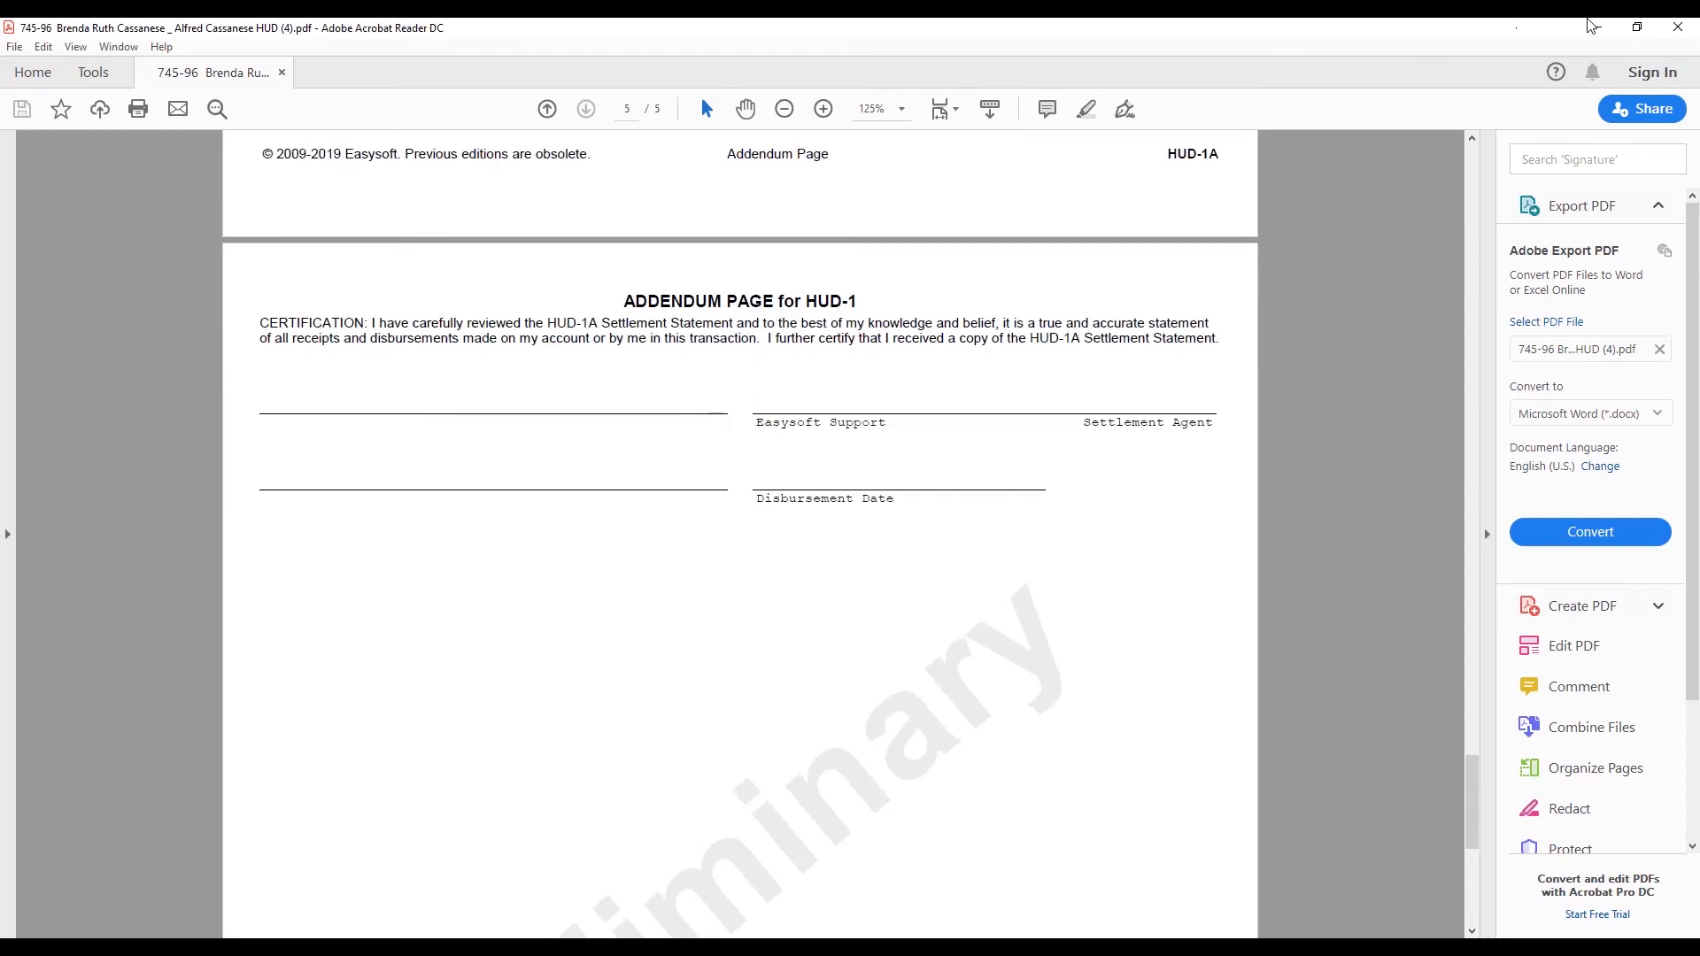
{"action": "left_click", "coordinate": [1589, 26]}
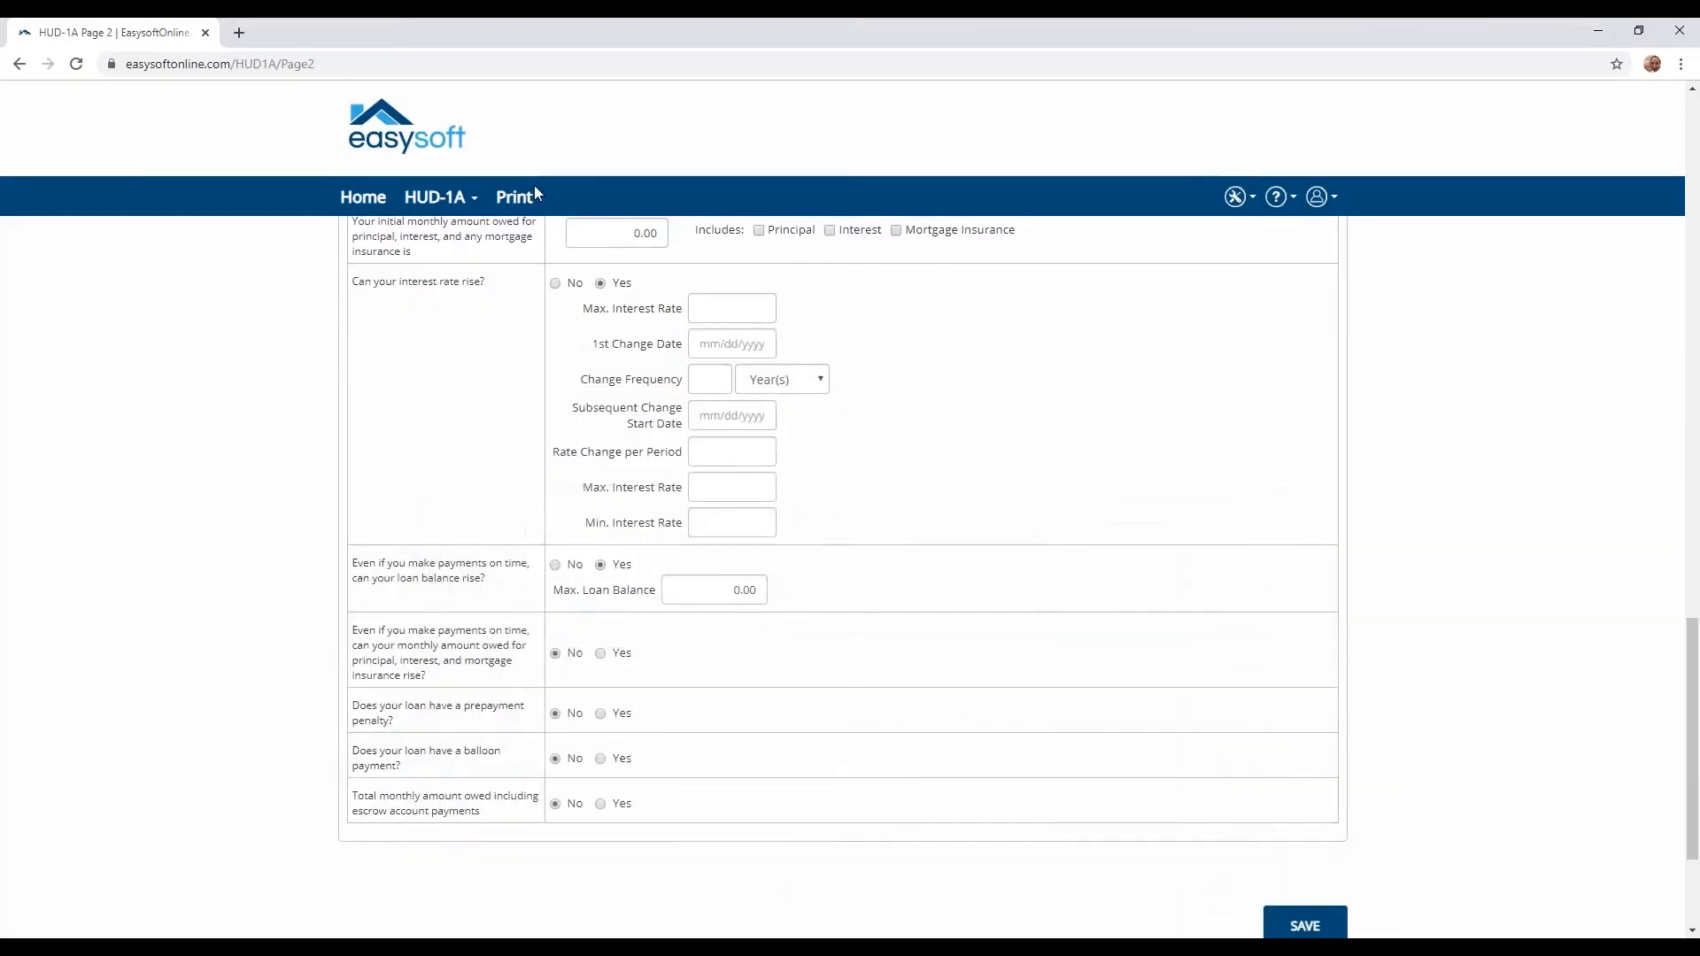
{"action": "left_click", "coordinate": [355, 198]}
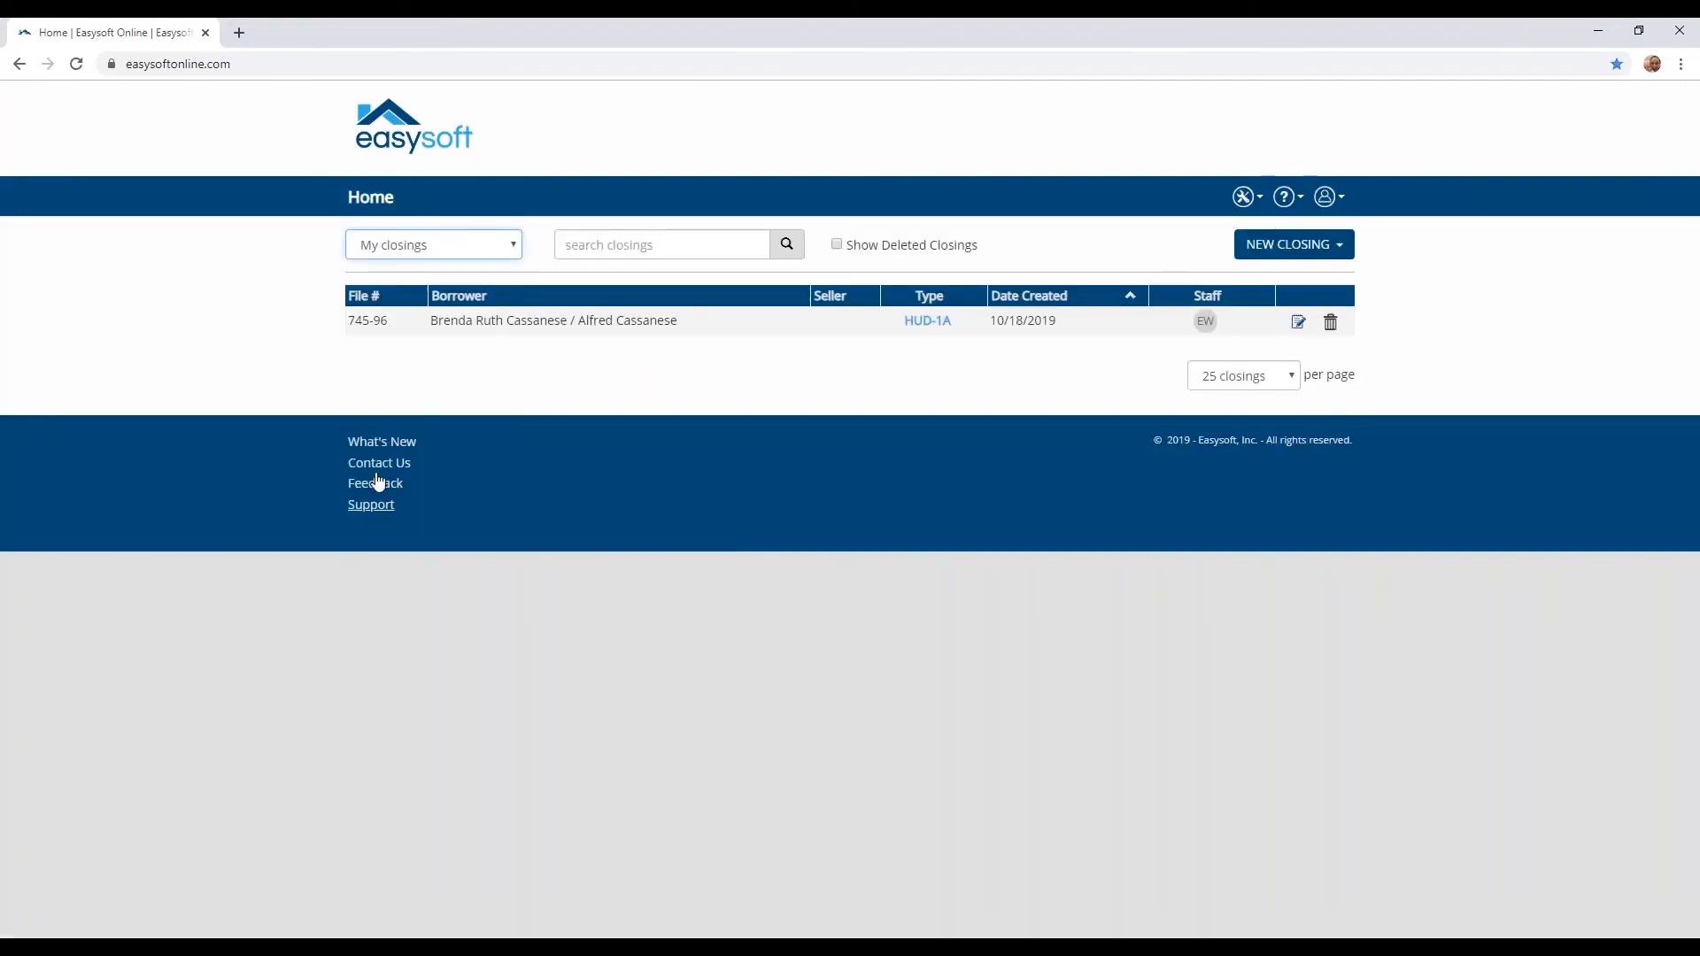
- Open the Contact Us page in a separate browser tab and view Easysoft's contact details
{"action": "right_click", "coordinate": [381, 460]}
{"action": "left_click", "coordinate": [390, 470]}
{"action": "left_click", "coordinate": [284, 31]}
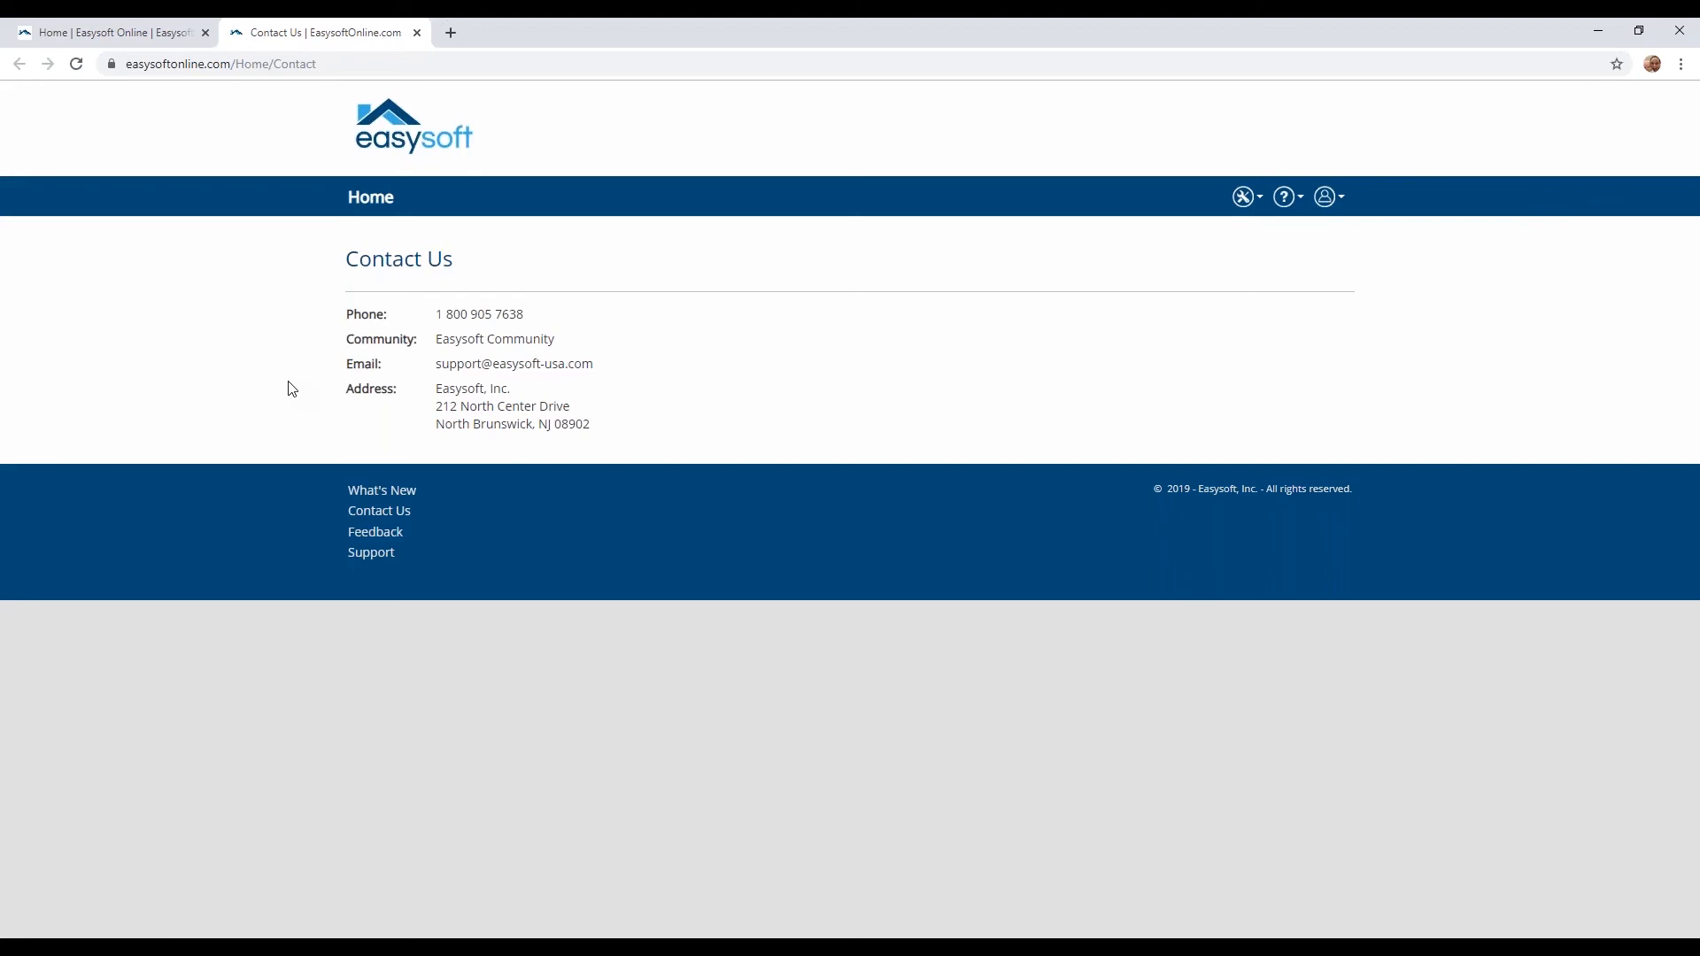
- Open the Support site from the closings home page and view its Articles catalog in a separate browser tab
{"action": "left_click", "coordinate": [147, 40]}
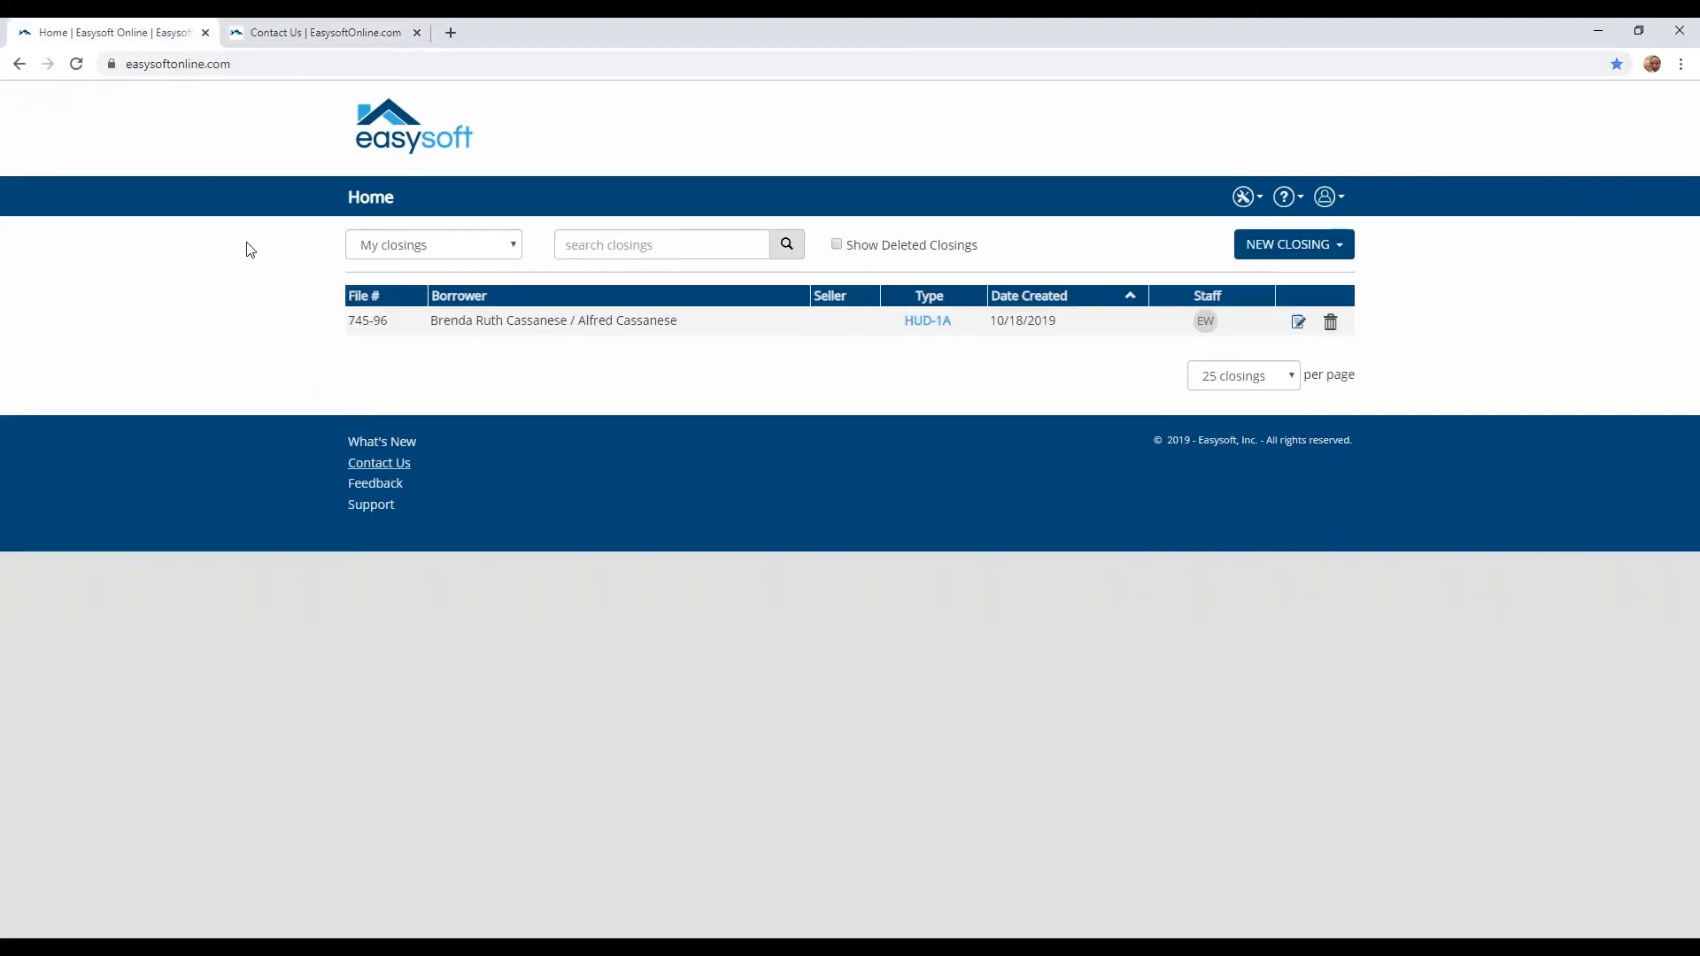
{"action": "left_click", "coordinate": [373, 505]}
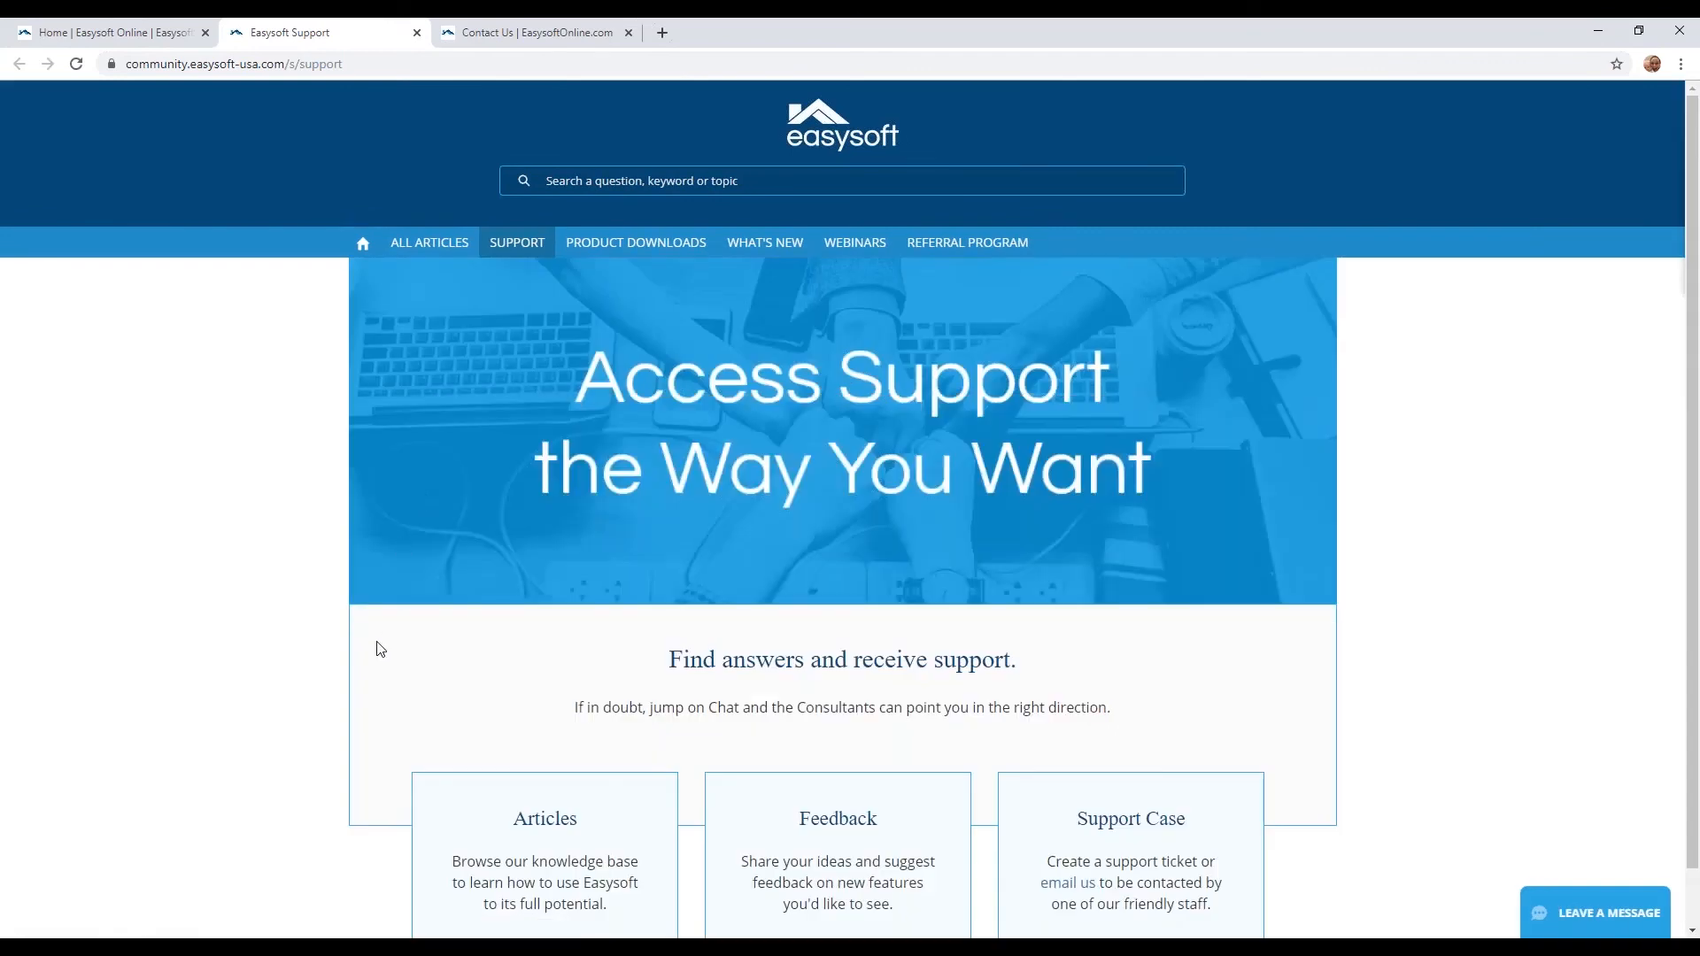
{"action": "scroll", "coordinate": [380, 649], "scroll_direction": "down", "scroll_amount": 1}
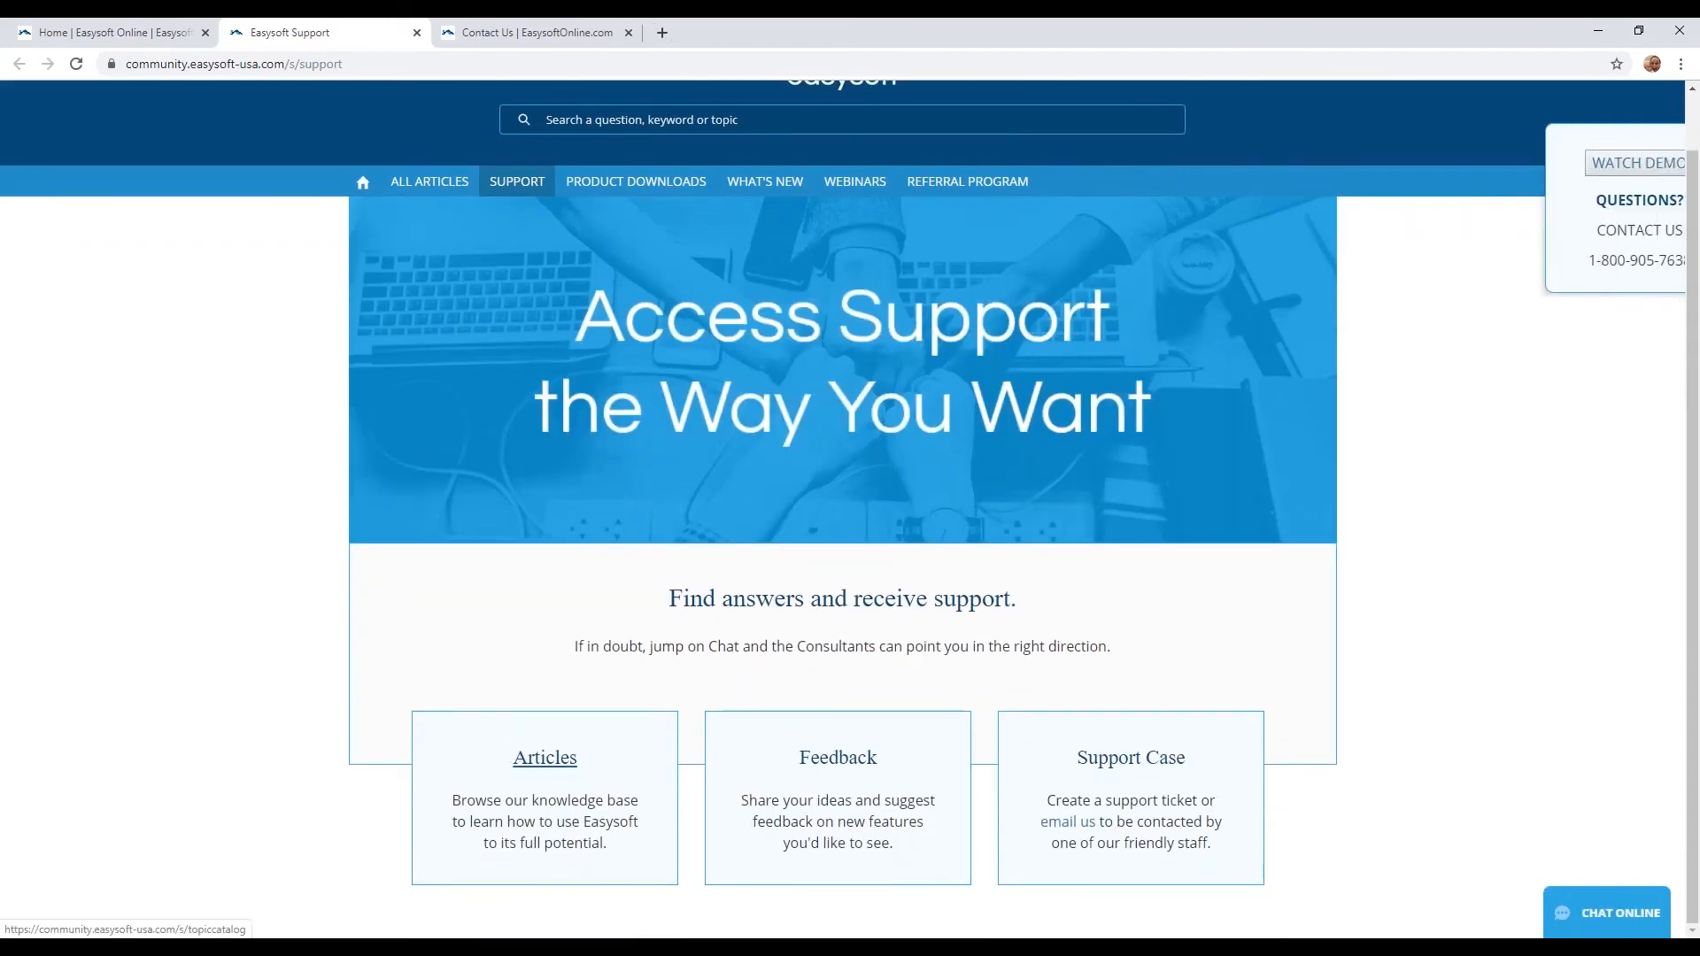
{"action": "right_click", "coordinate": [521, 767]}
{"action": "left_click", "coordinate": [571, 595]}
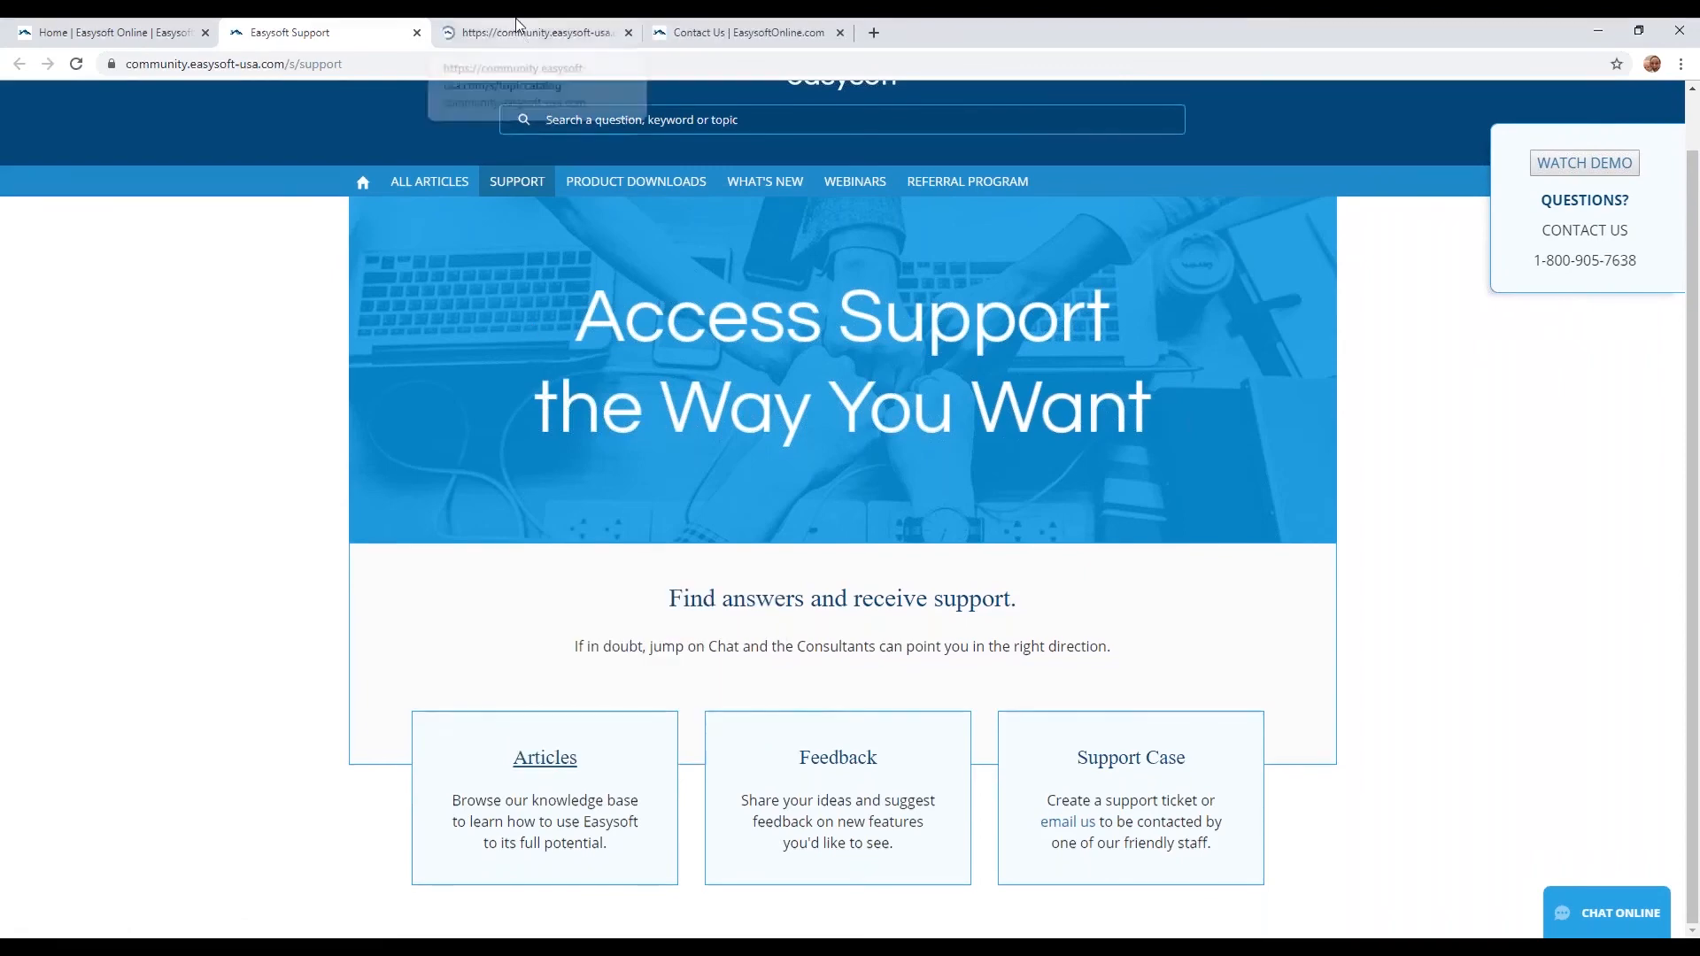
{"action": "left_click", "coordinate": [513, 32]}
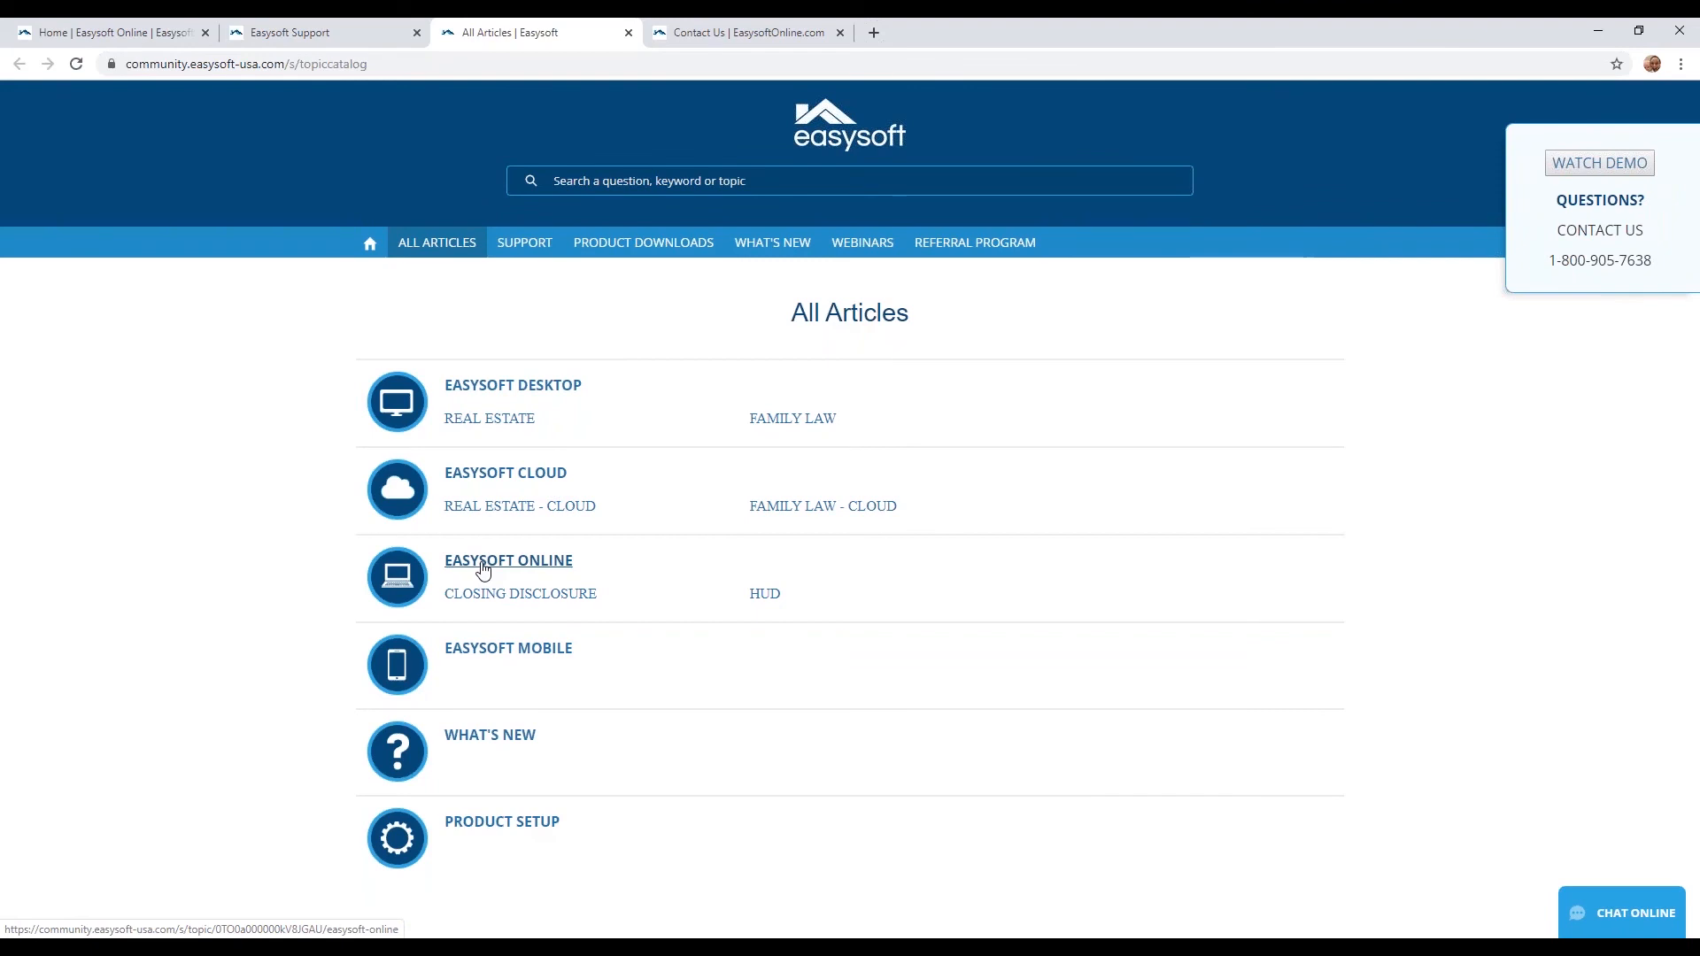
- Return to the Easysoft Support page and open the online chat form
{"action": "left_click", "coordinate": [323, 32]}
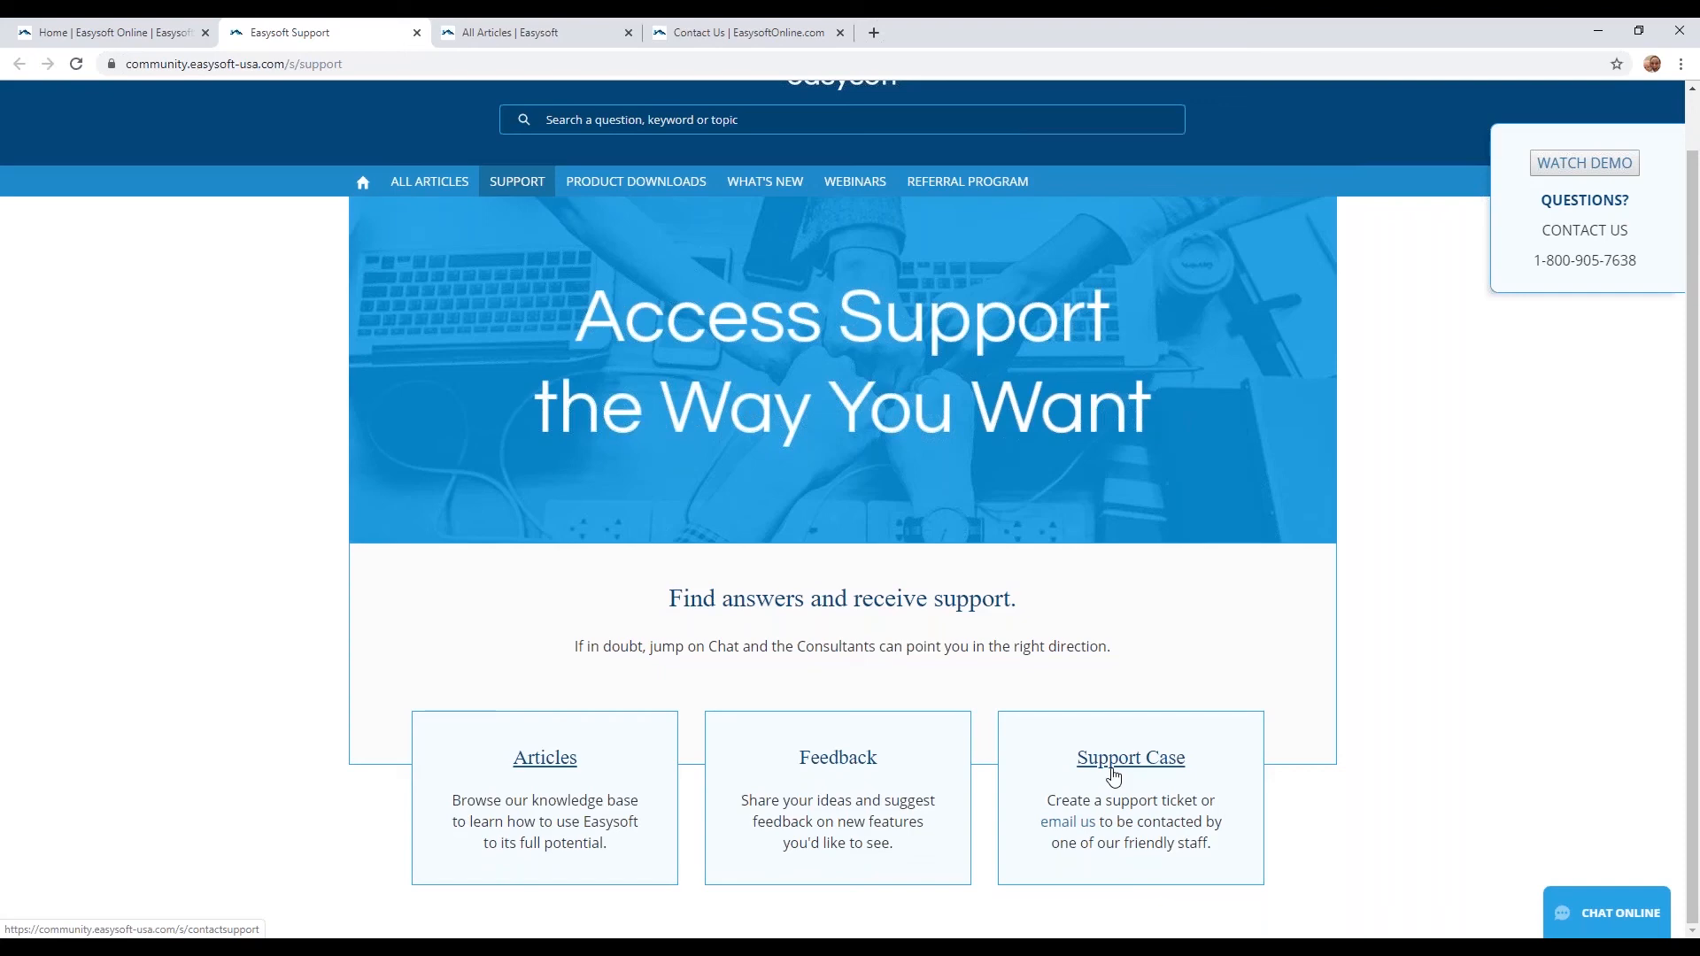
{"action": "left_click", "coordinate": [1626, 924]}
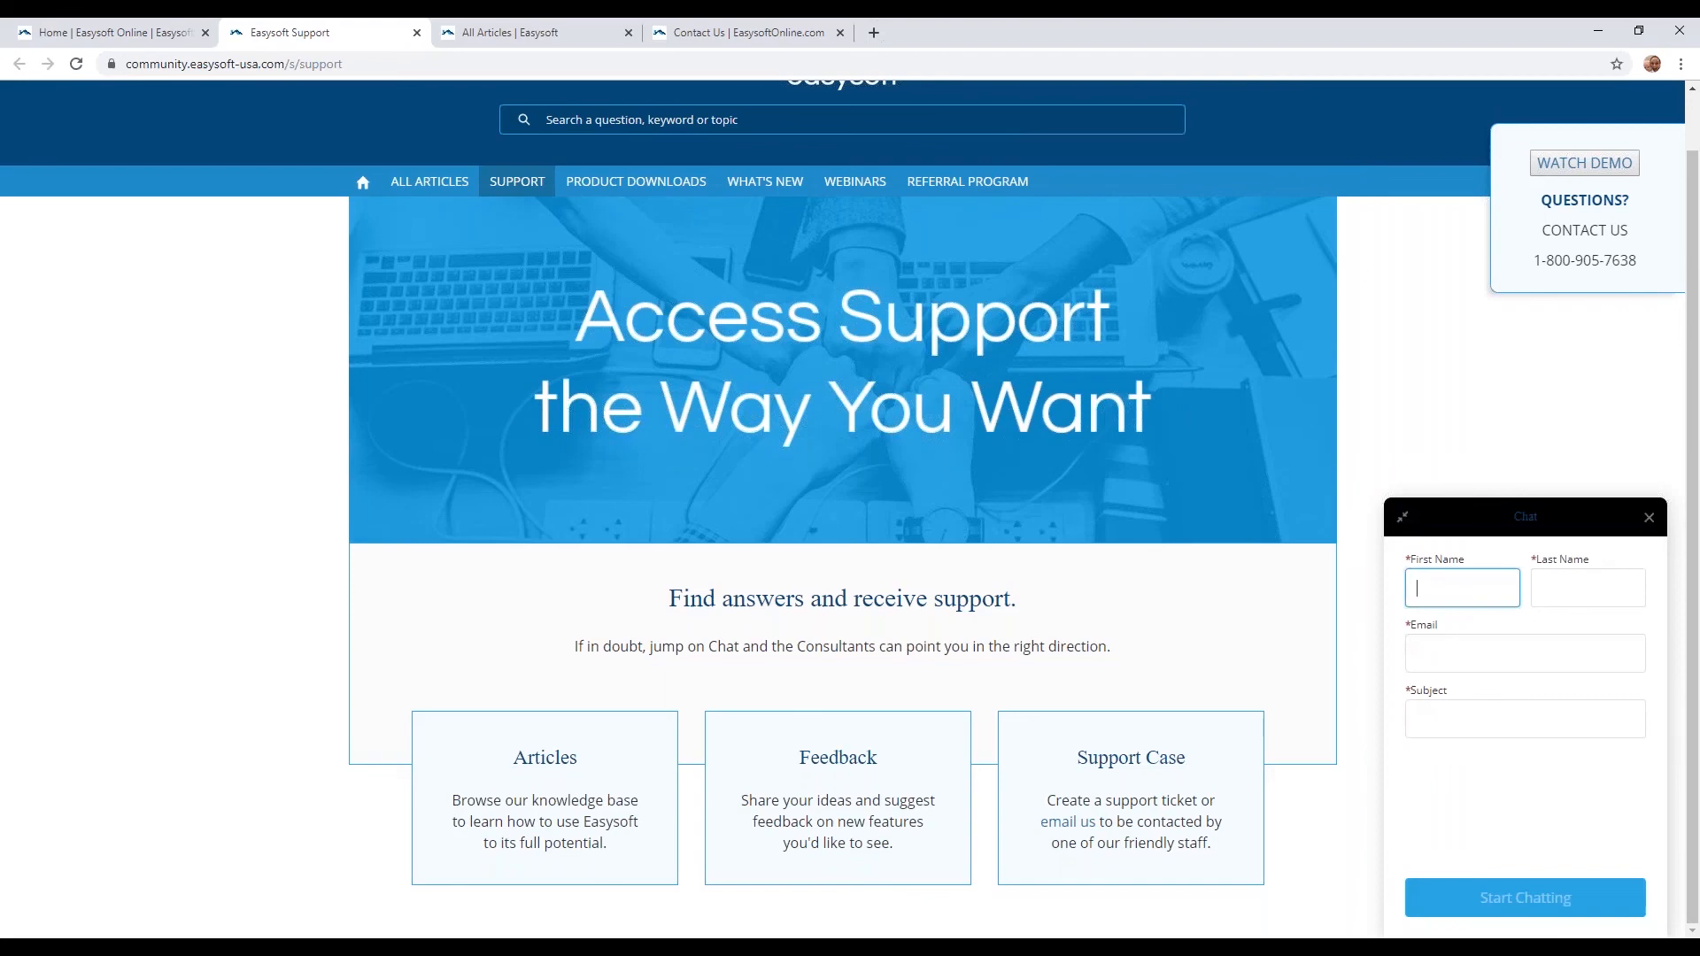